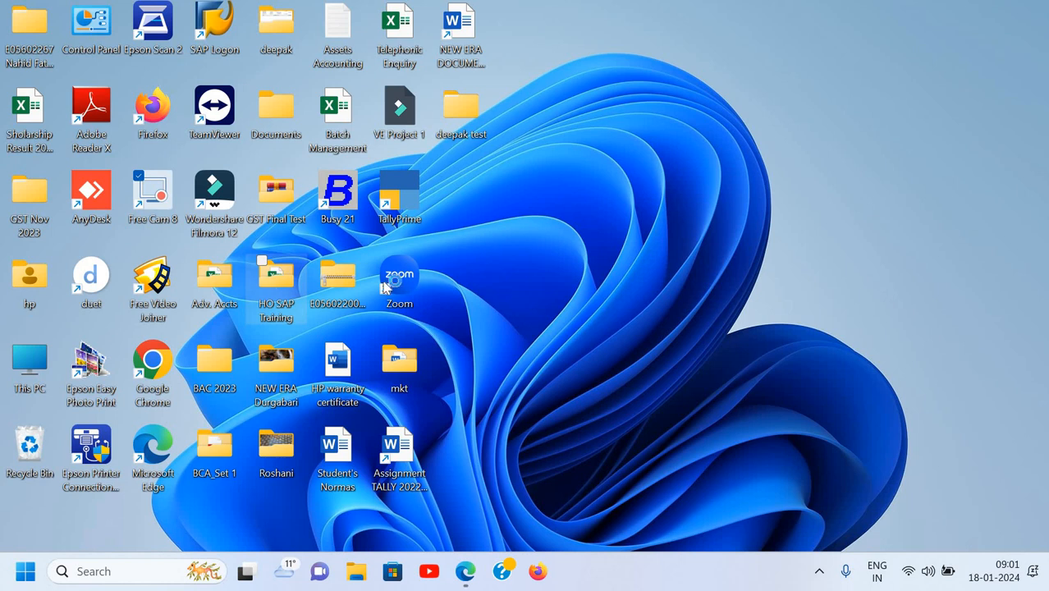
# Step: Launch SAP Logon, maximize its window and open the EDU_HANA connection
pyautogui.doubleClick(215, 33)
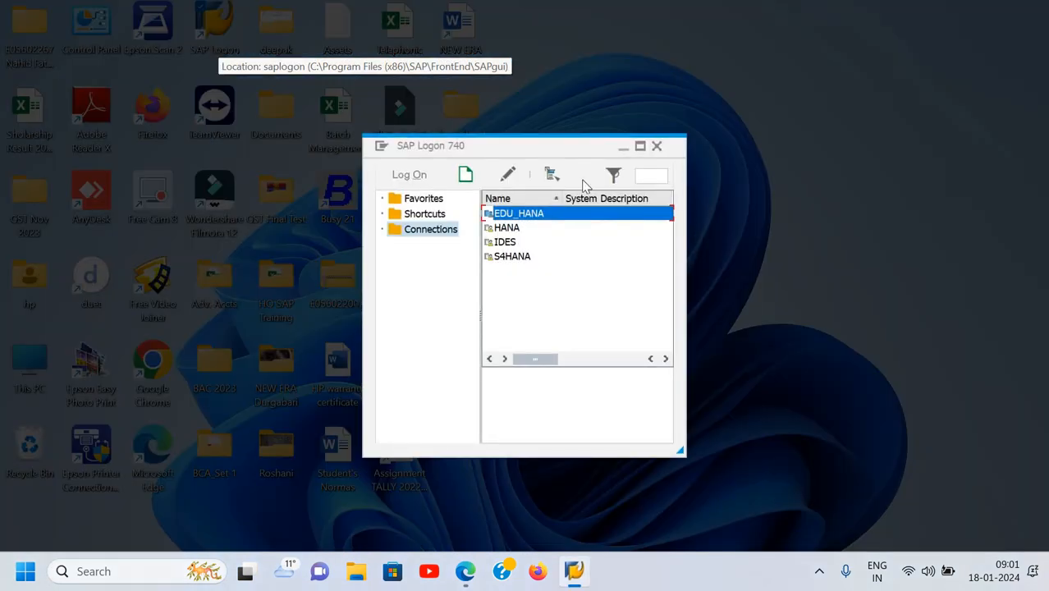
pyautogui.click(639, 146)
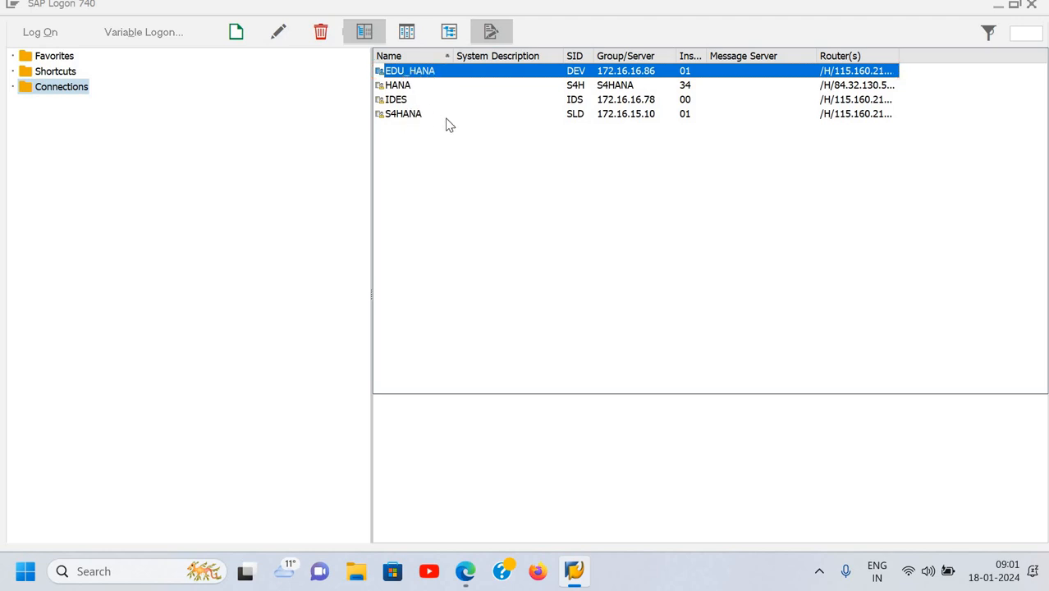
pyautogui.doubleClick(437, 75)
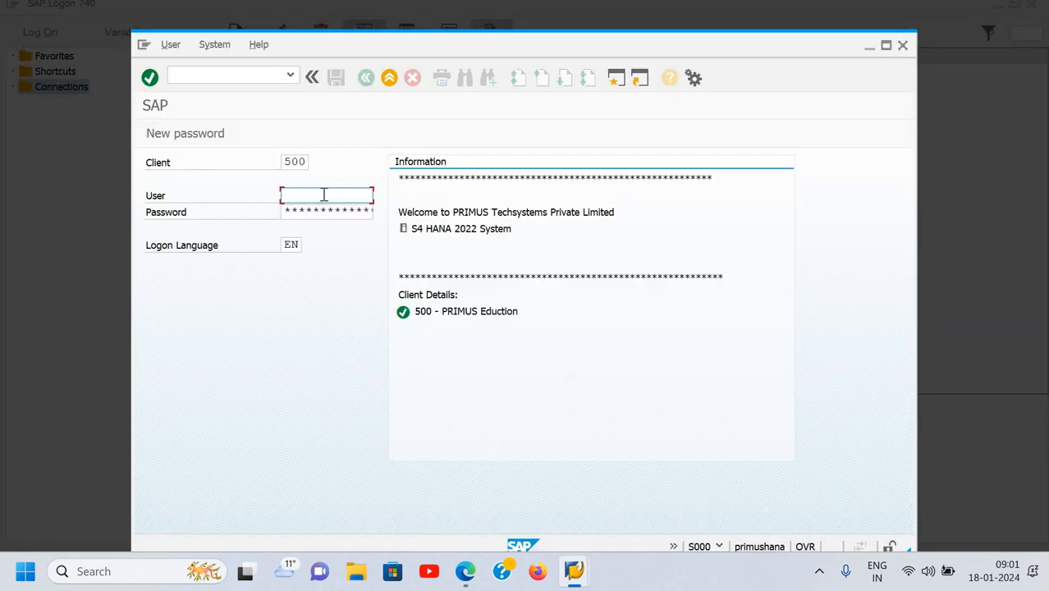
# Step: Log on to client 500 with the user ID and the account password, and maximize the session window
pyautogui.write('ne')
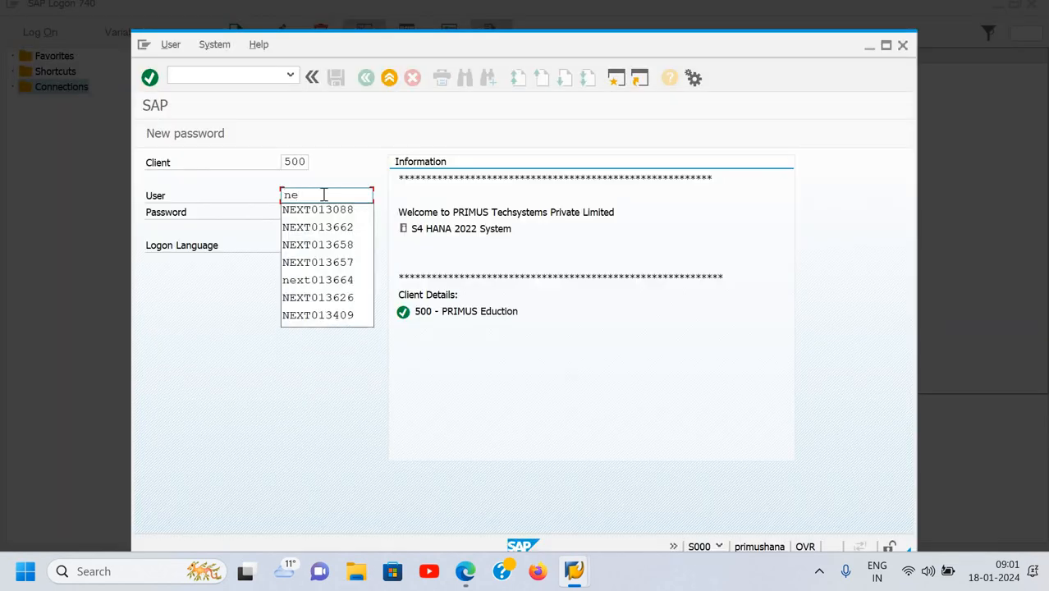
pyautogui.press('Down')
pyautogui.press('Return')
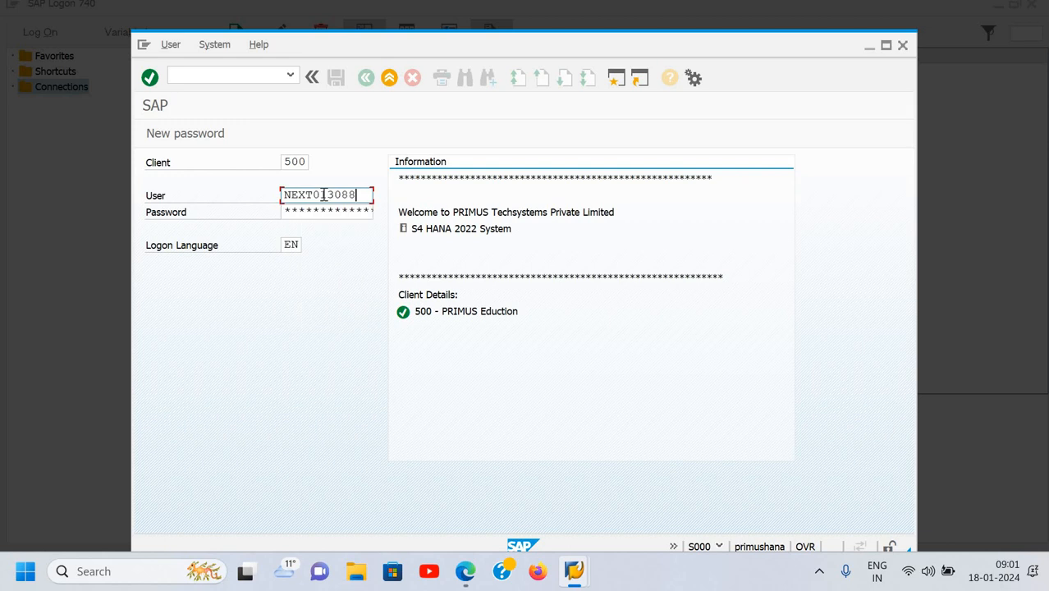
pyautogui.press('Tab')
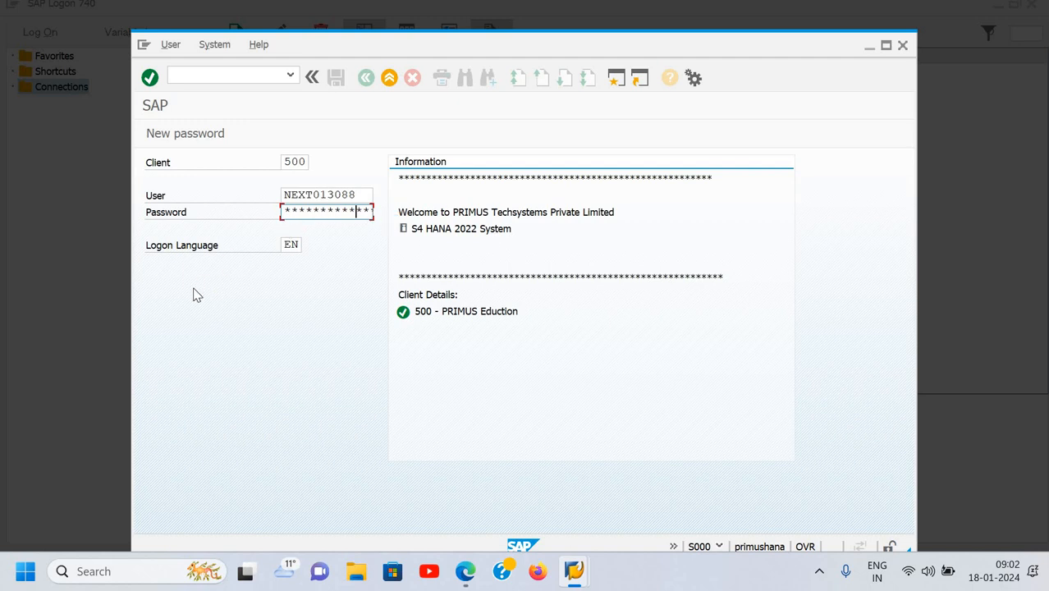
pyautogui.press('Return')
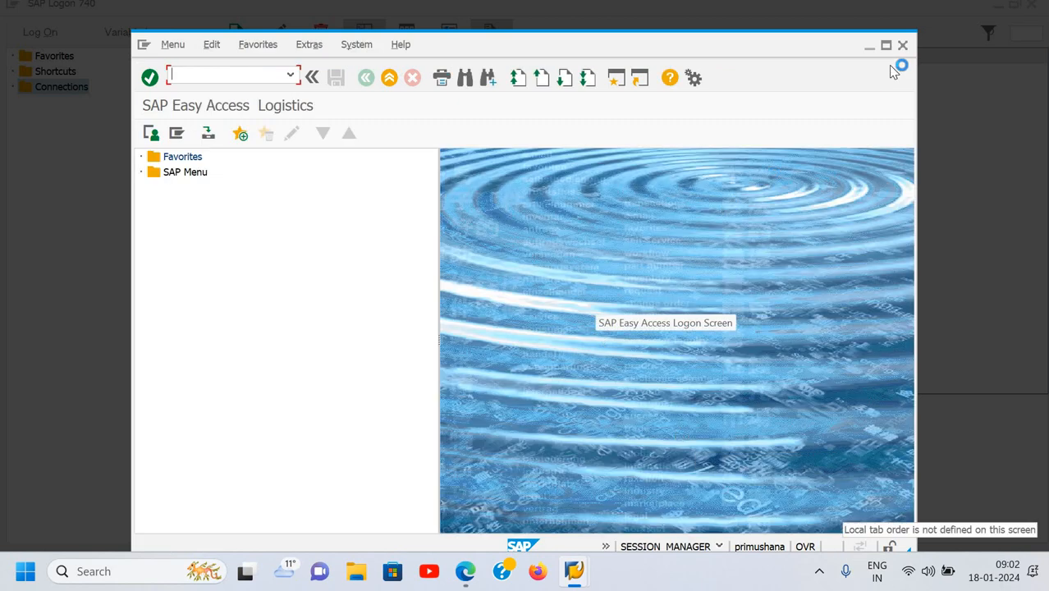
pyautogui.click(886, 46)
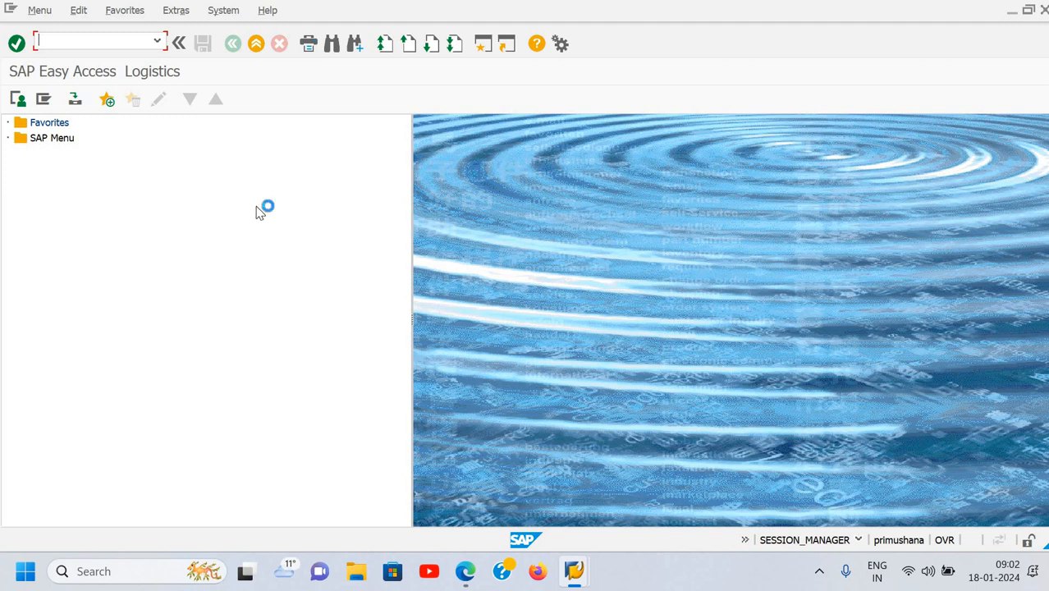
pyautogui.click(41, 11)
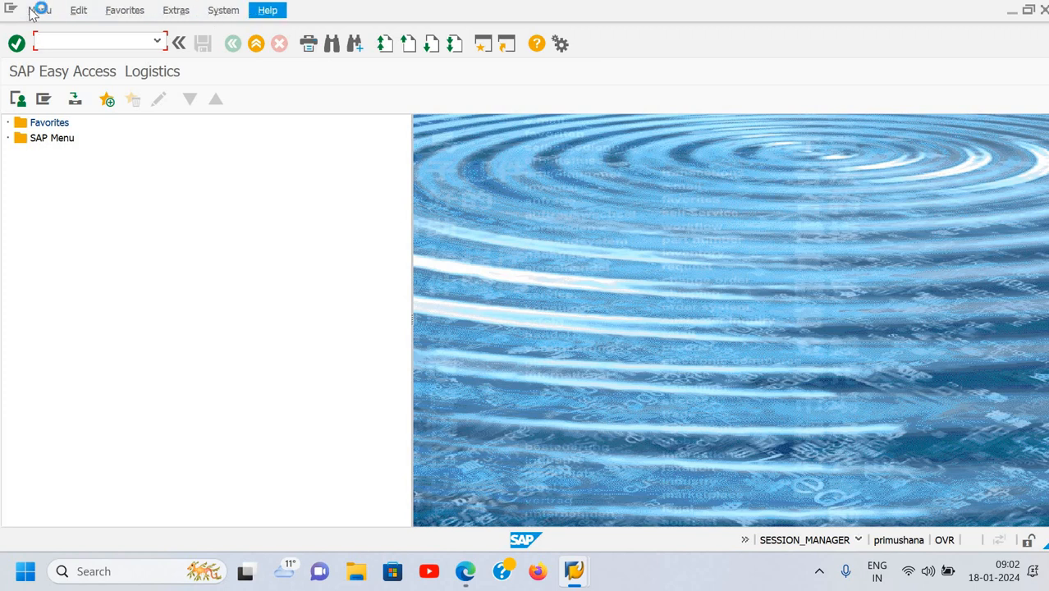
pyautogui.click(39, 11)
pyautogui.click(41, 11)
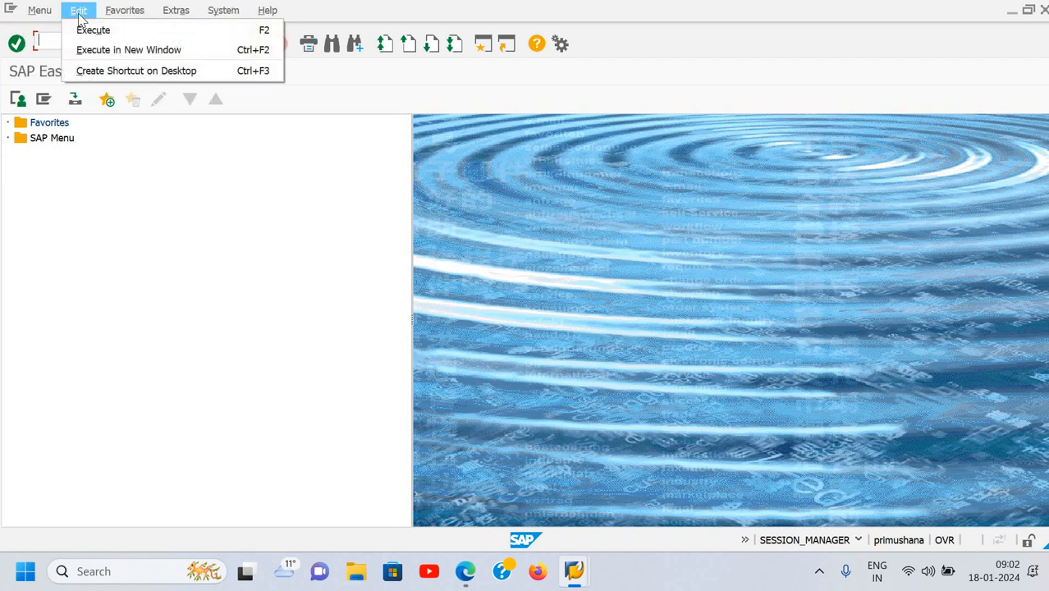
pyautogui.moveTo(177, 11)
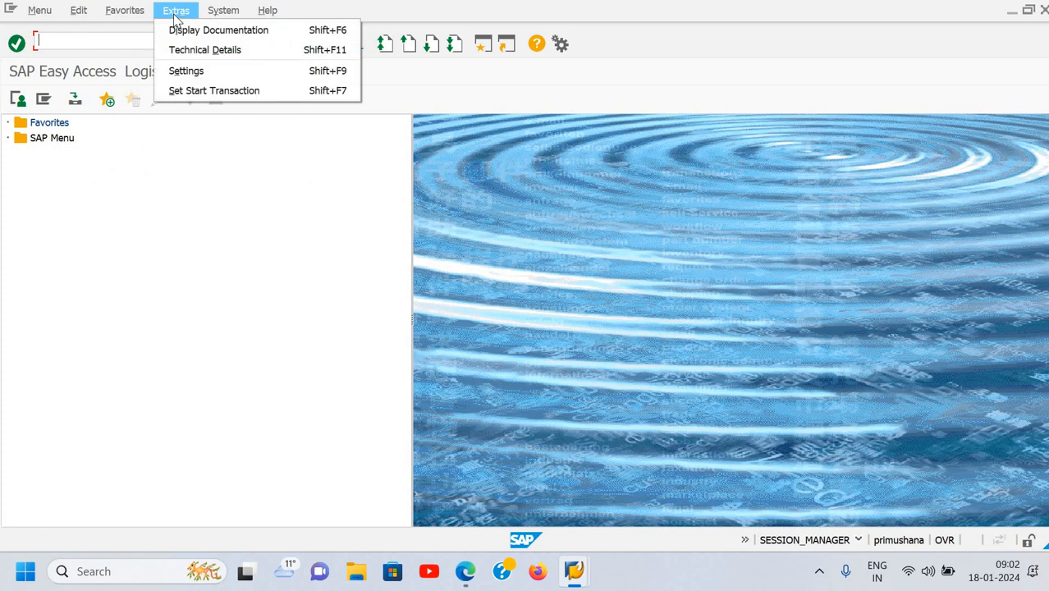
pyautogui.press('Right')
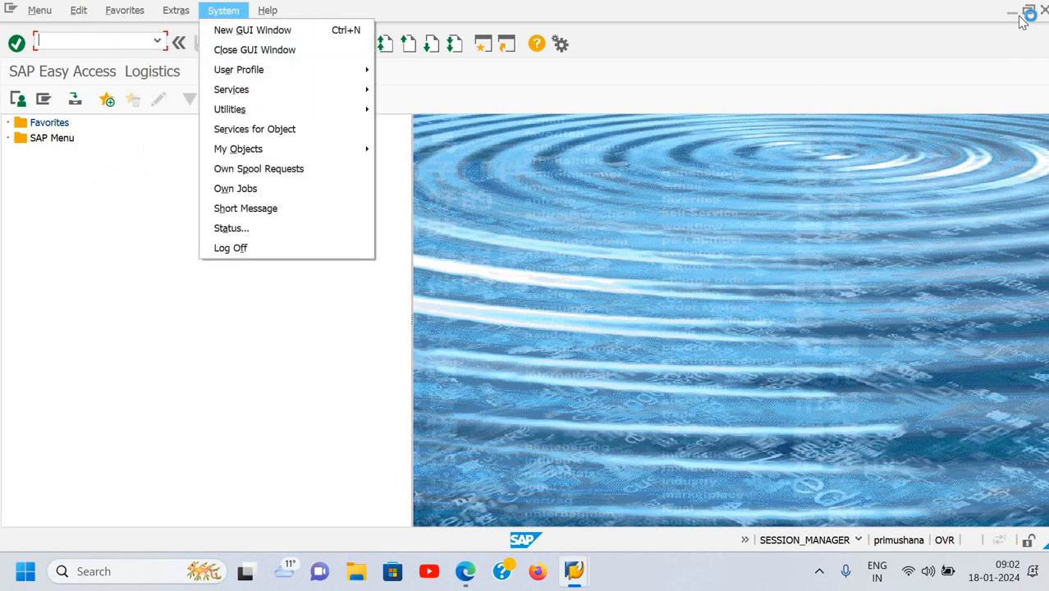
pyautogui.click(480, 87)
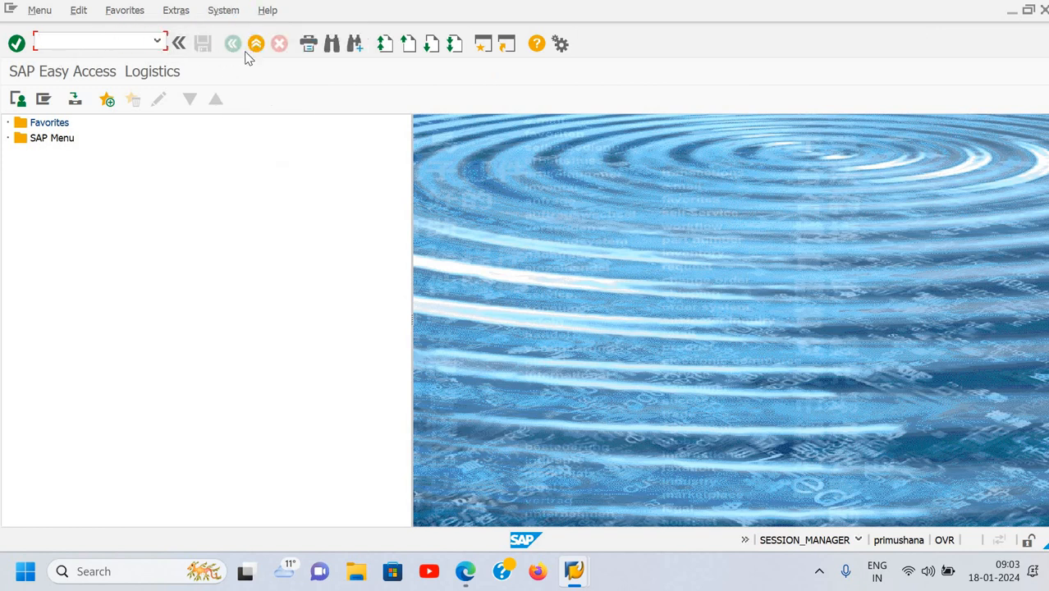
# Step: Run the transaction code S000 to load the SAP Easy Access standard menu tree
pyautogui.click(68, 40)
pyautogui.click(53, 140)
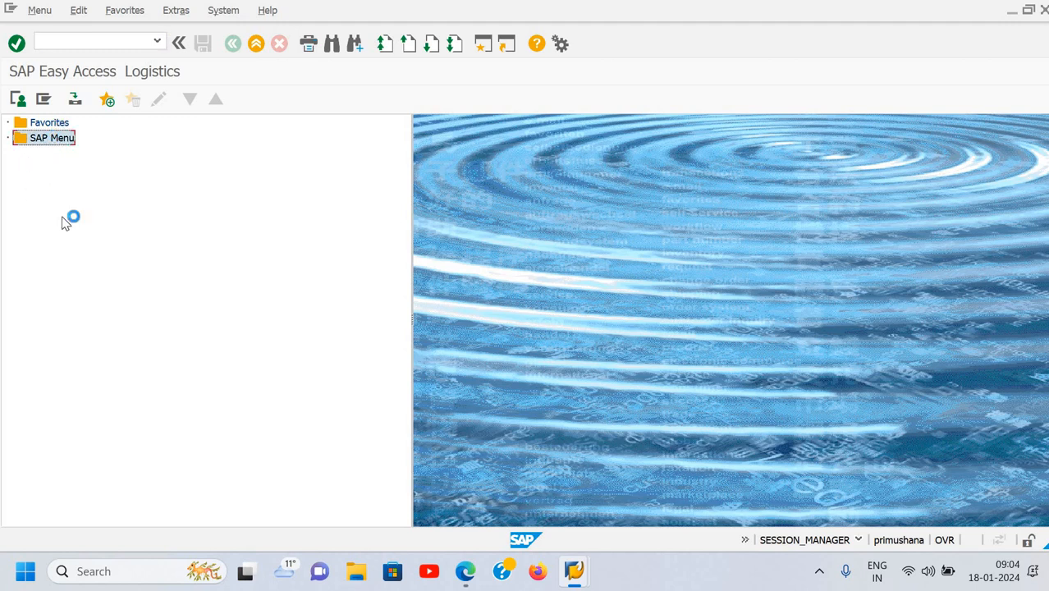
pyautogui.click(87, 44)
pyautogui.write('s000')
pyautogui.press('Return')
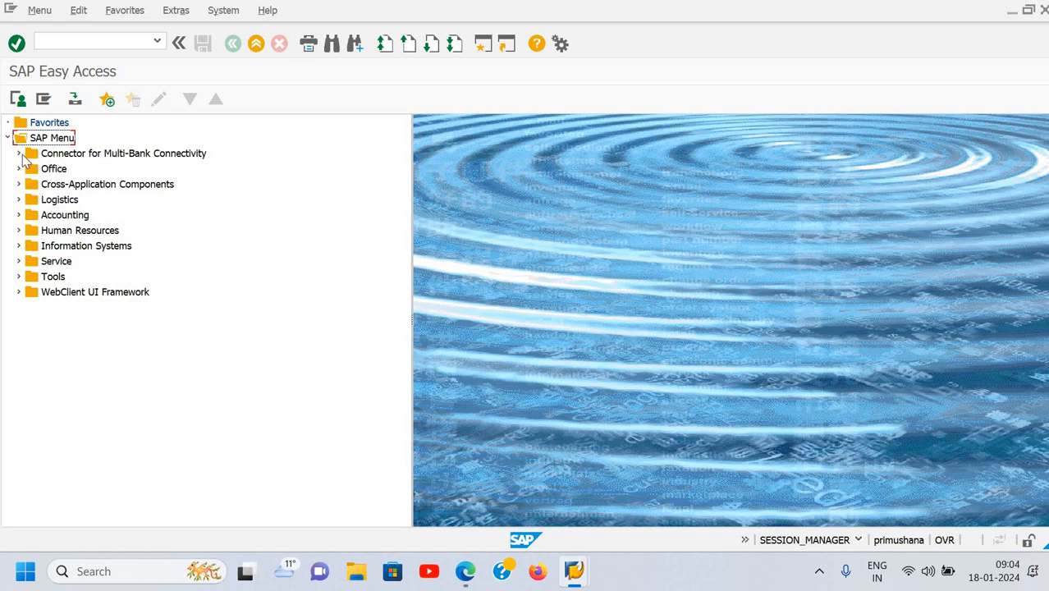
# Step: Expand the Accounting folder in the SAP Menu and examine its Financial Accounting and Controlling subfolders
pyautogui.click(19, 215)
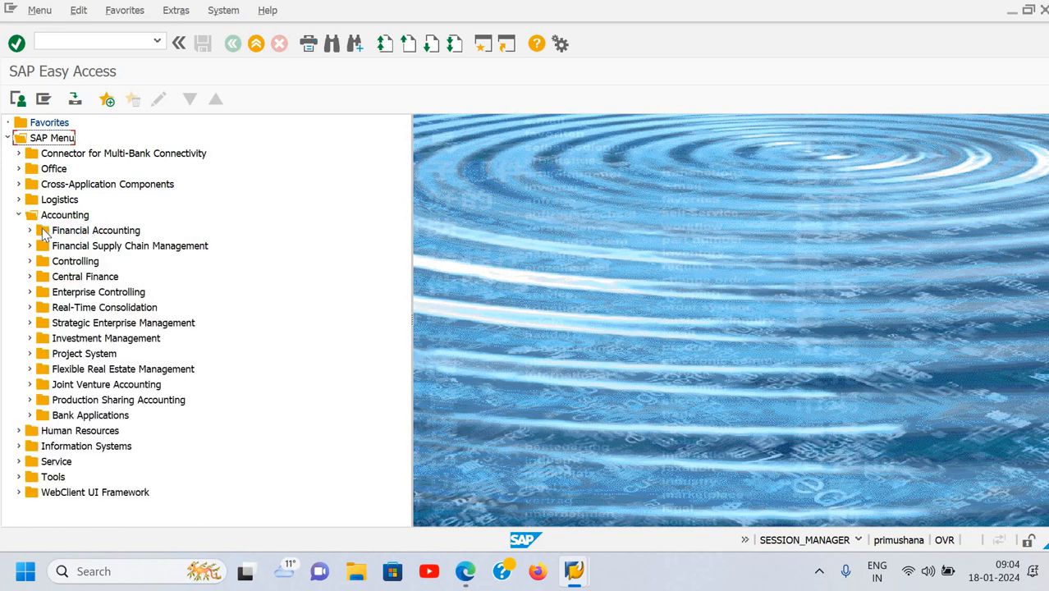
pyautogui.click(134, 232)
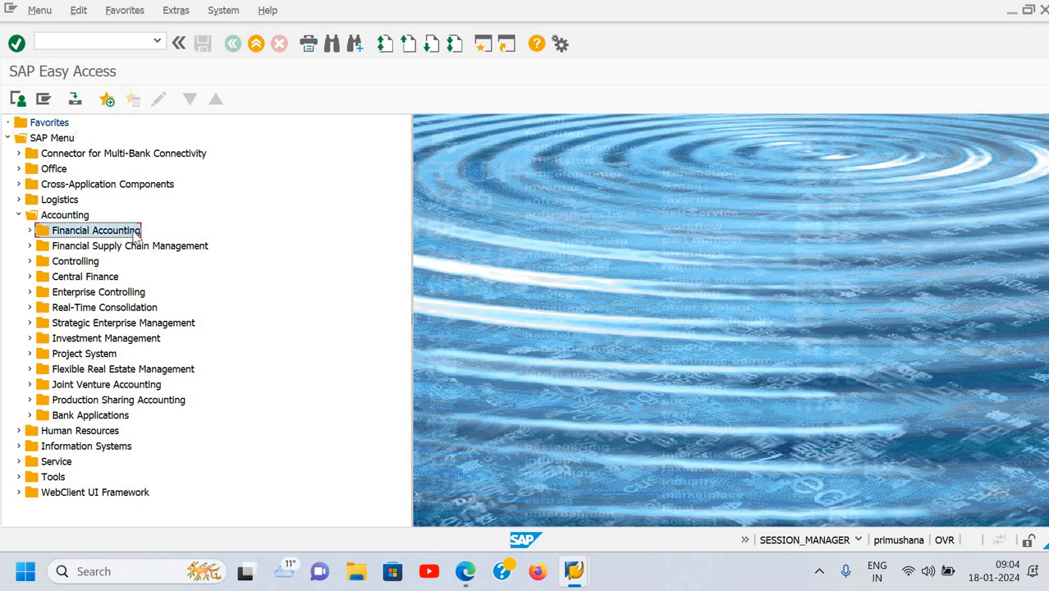
pyautogui.click(82, 261)
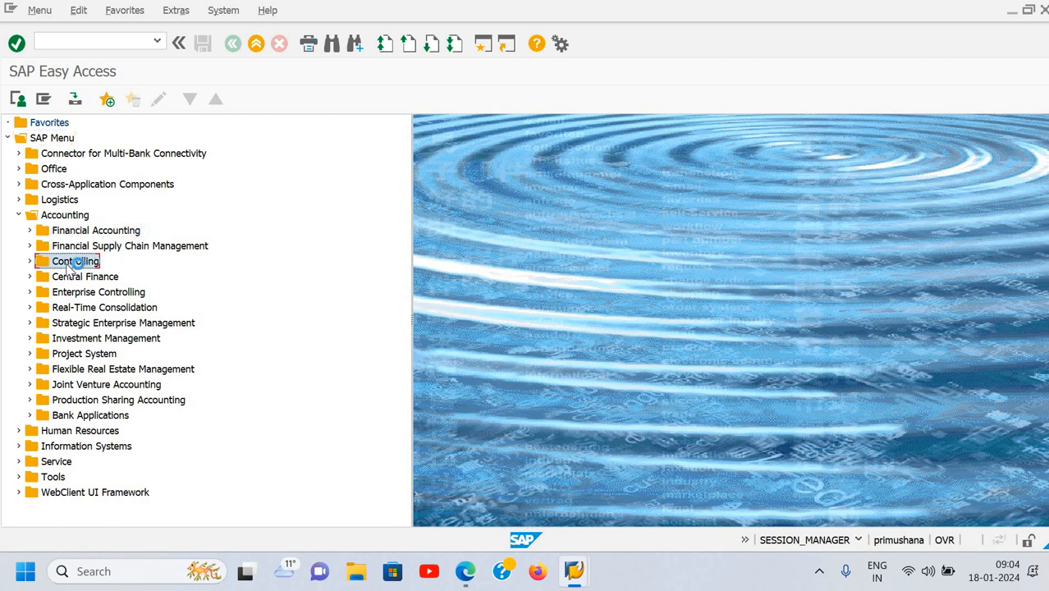
pyautogui.click(86, 216)
pyautogui.press('Down')
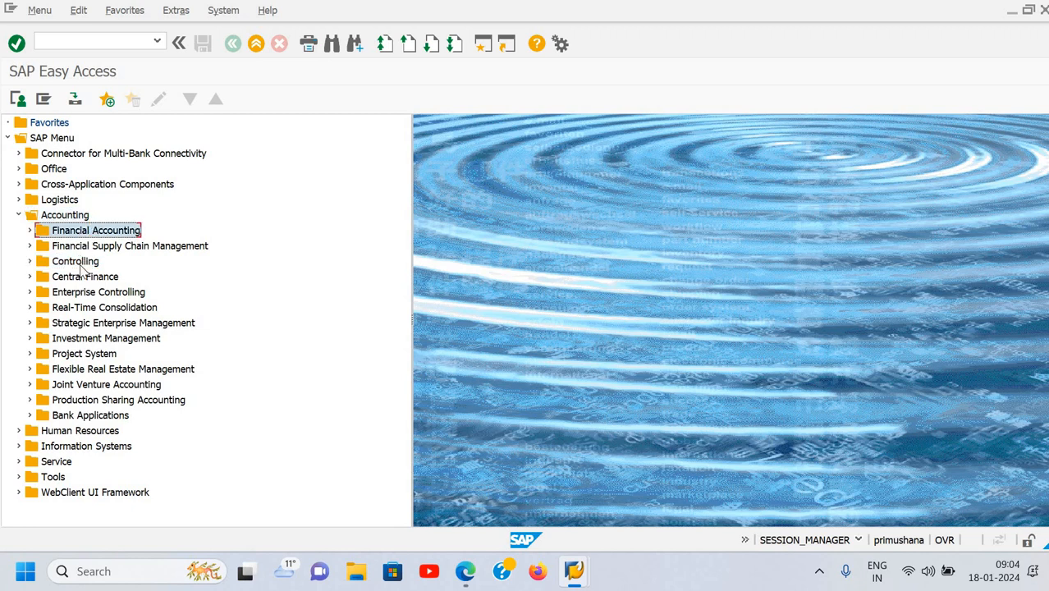
pyautogui.click(81, 264)
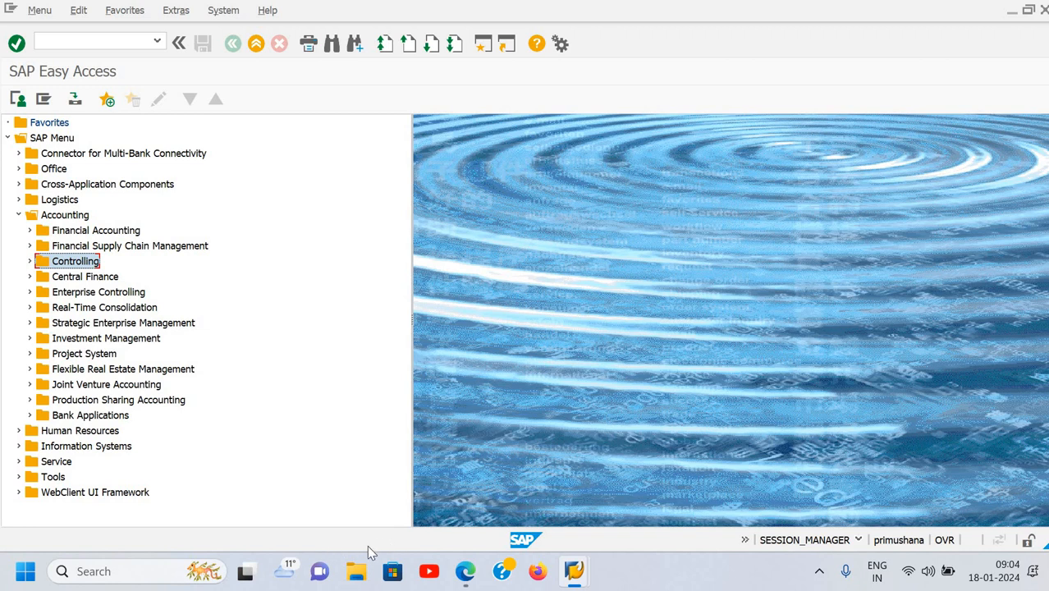
pyautogui.moveTo(574, 570)
pyautogui.click(93, 43)
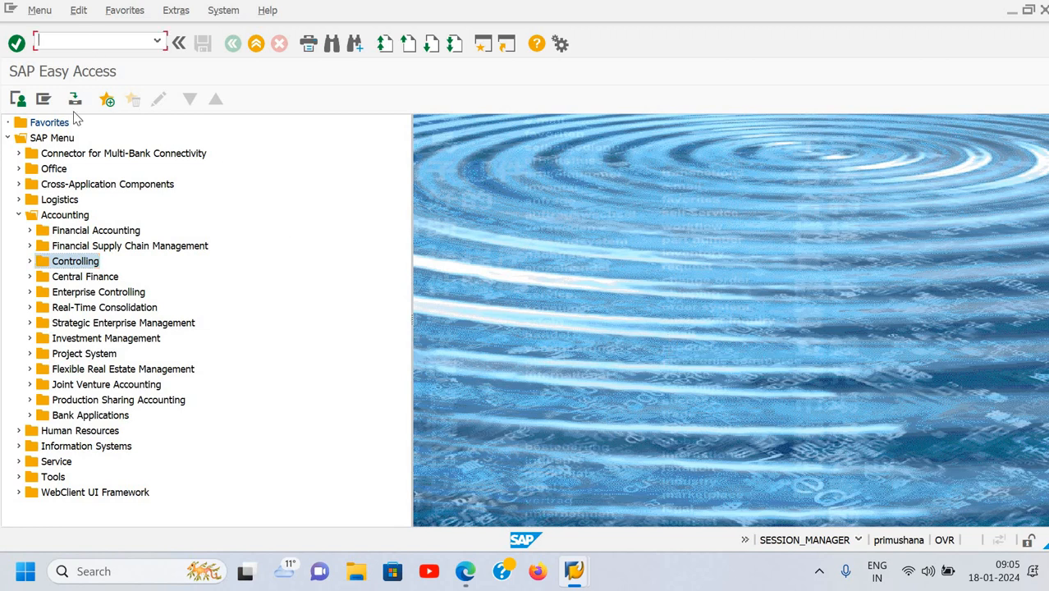
# Step: Expand Financial Accounting, General Ledger and Document Entry, and open transaction FB50 - Enter G/L Account Document
pyautogui.click(30, 230)
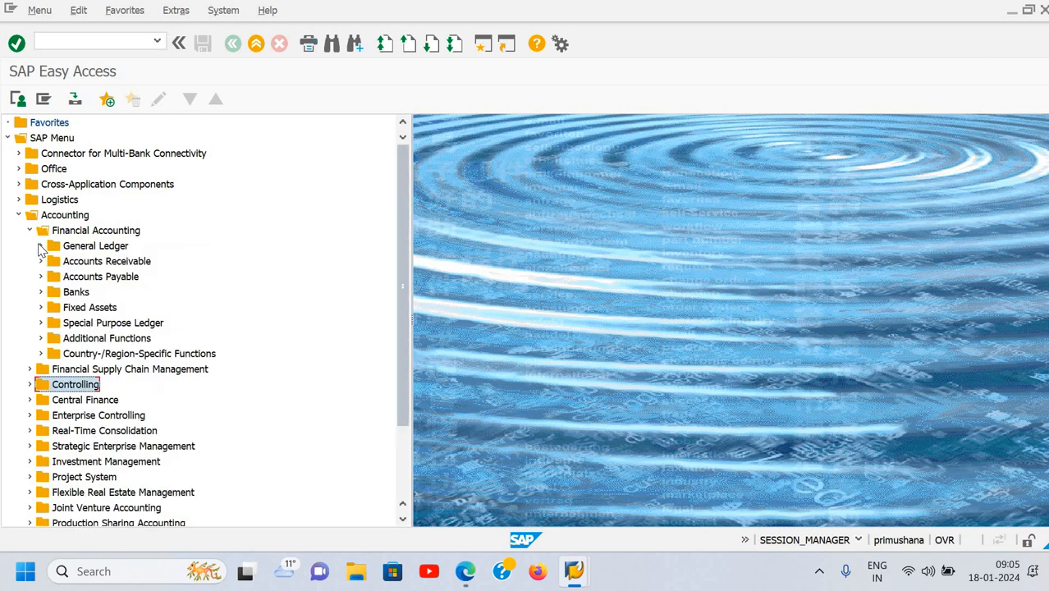
pyautogui.click(39, 247)
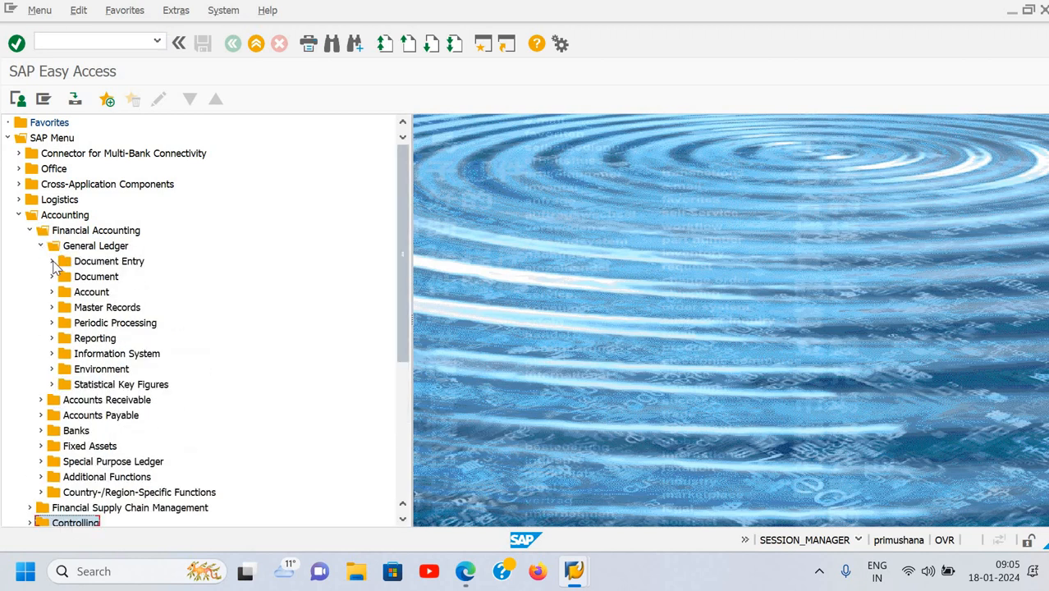
pyautogui.click(51, 261)
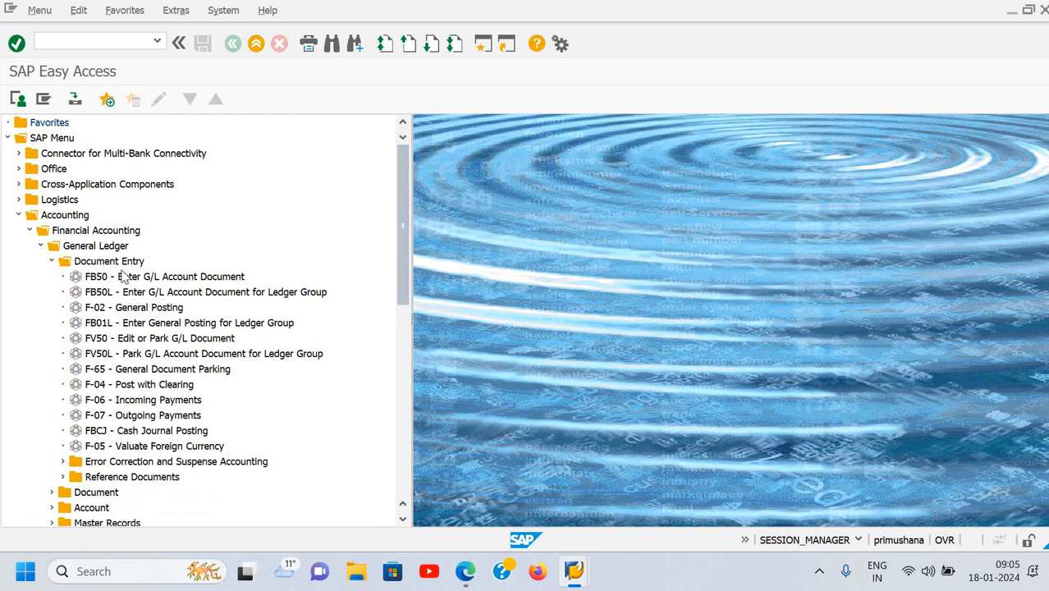
pyautogui.click(105, 280)
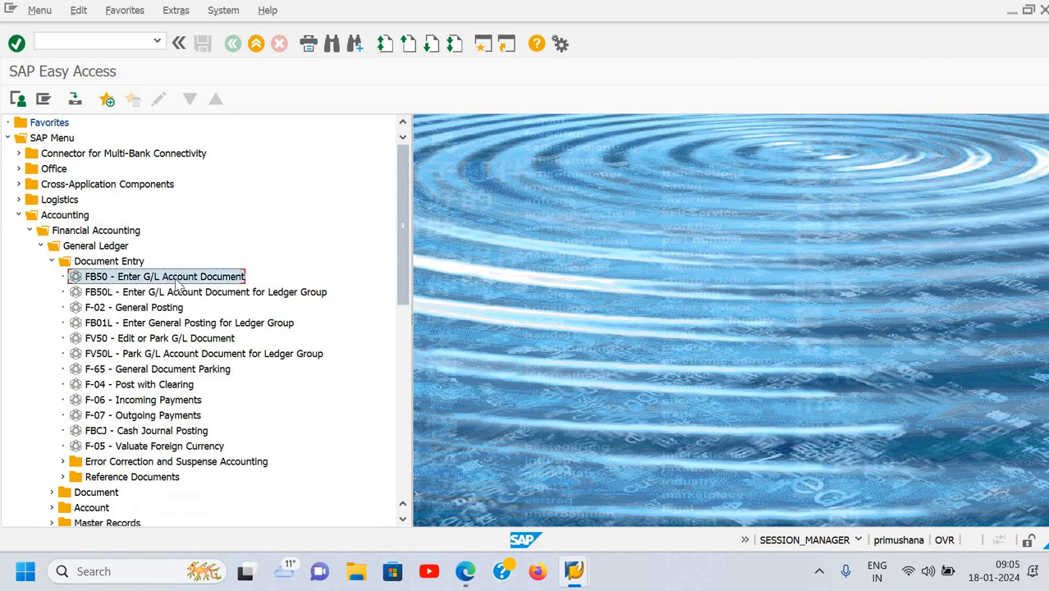
pyautogui.doubleClick(97, 282)
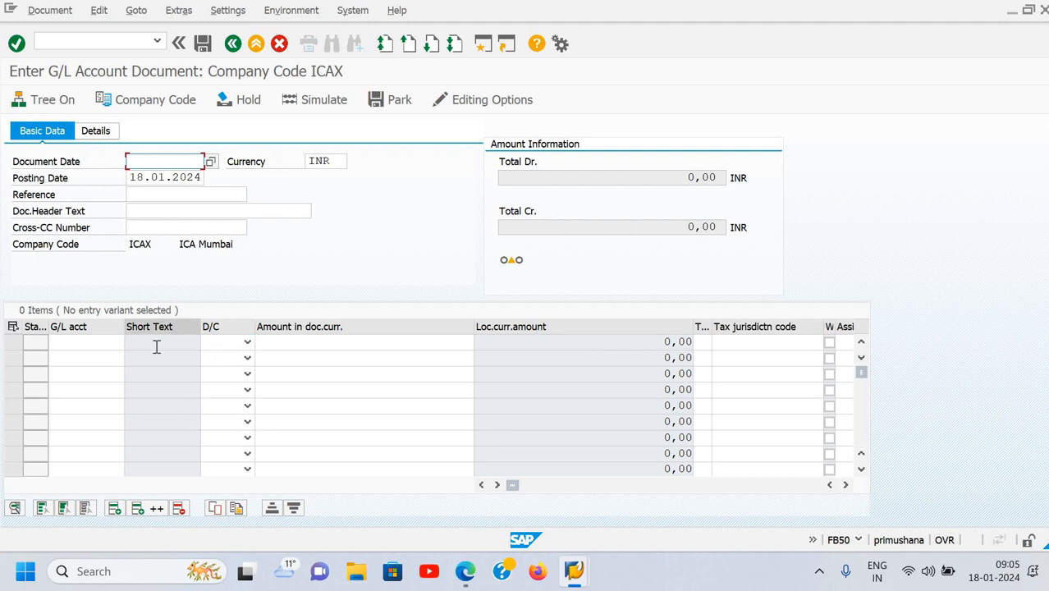
# Step: Return from FB50 to the SAP Easy Access screen with the /n command
pyautogui.click(116, 38)
pyautogui.write('/n')
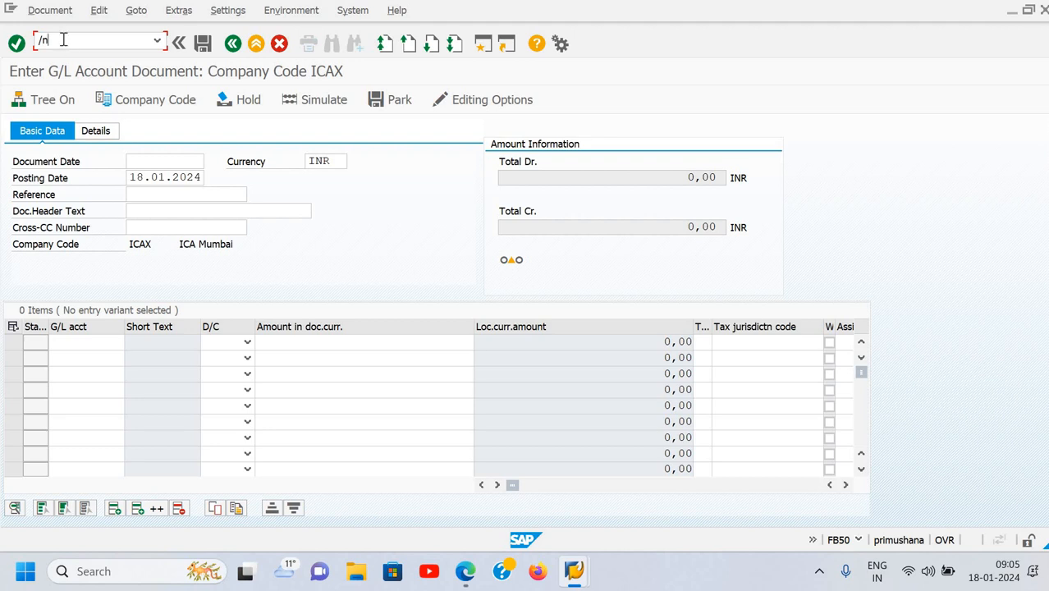
pyautogui.press('Return')
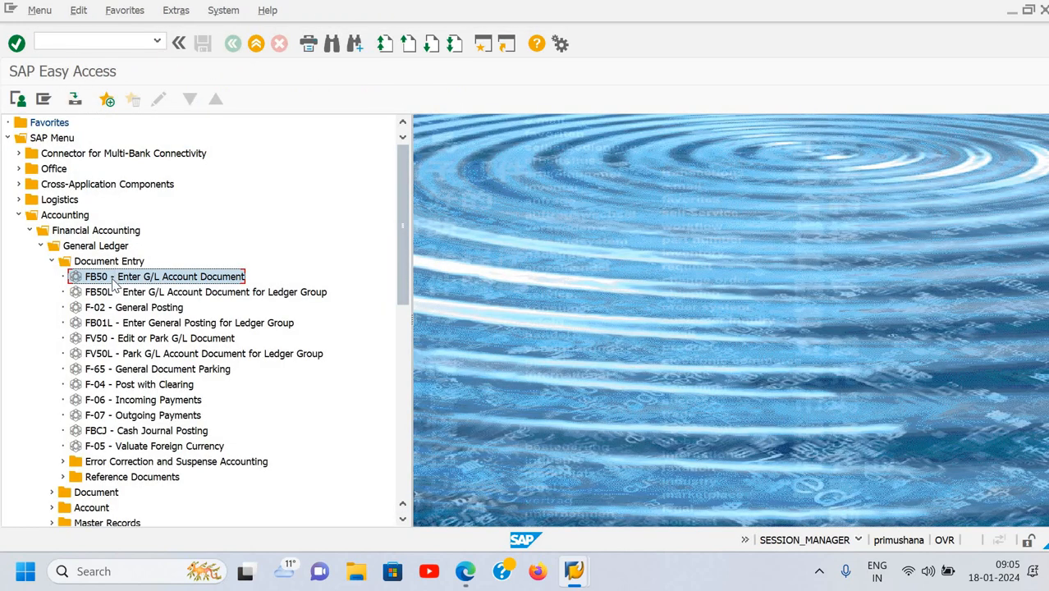
# Step: Reopen transaction FB50 and cancel the document entry, agreeing to exit editing and lose the data
pyautogui.doubleClick(115, 284)
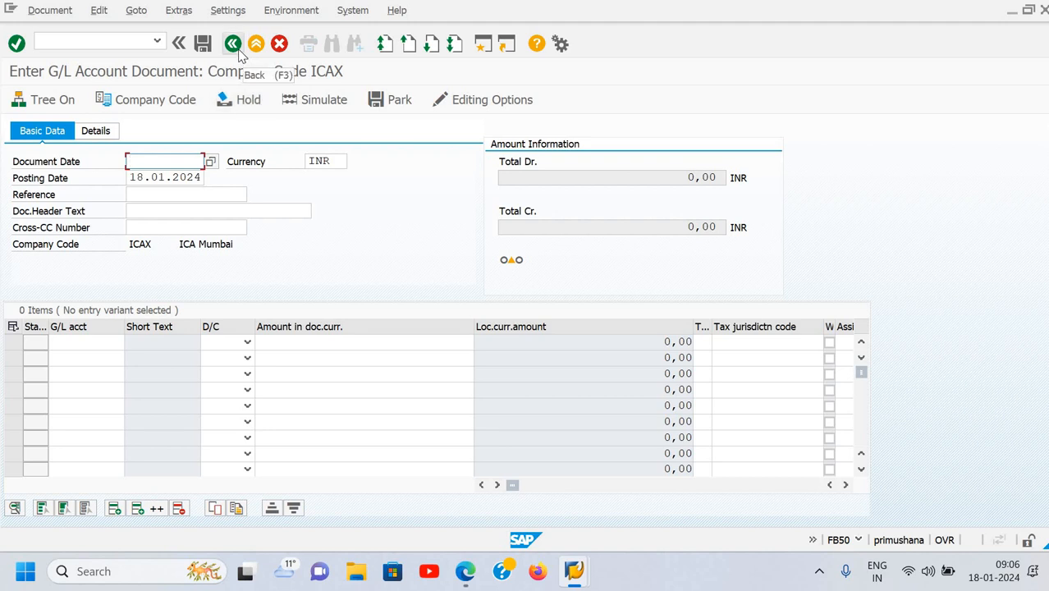
pyautogui.press('Return')
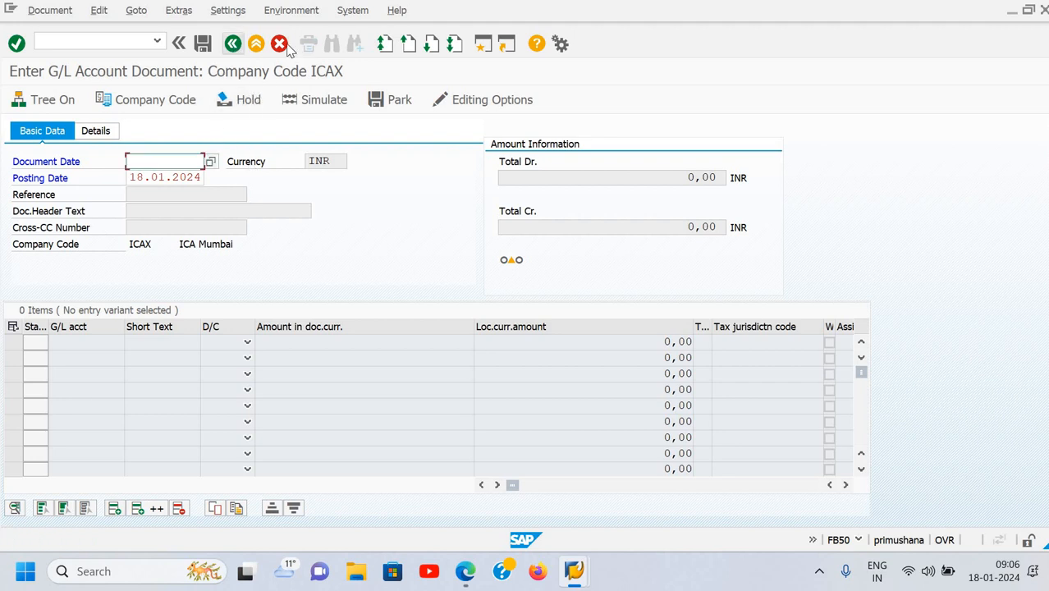
pyautogui.click(232, 44)
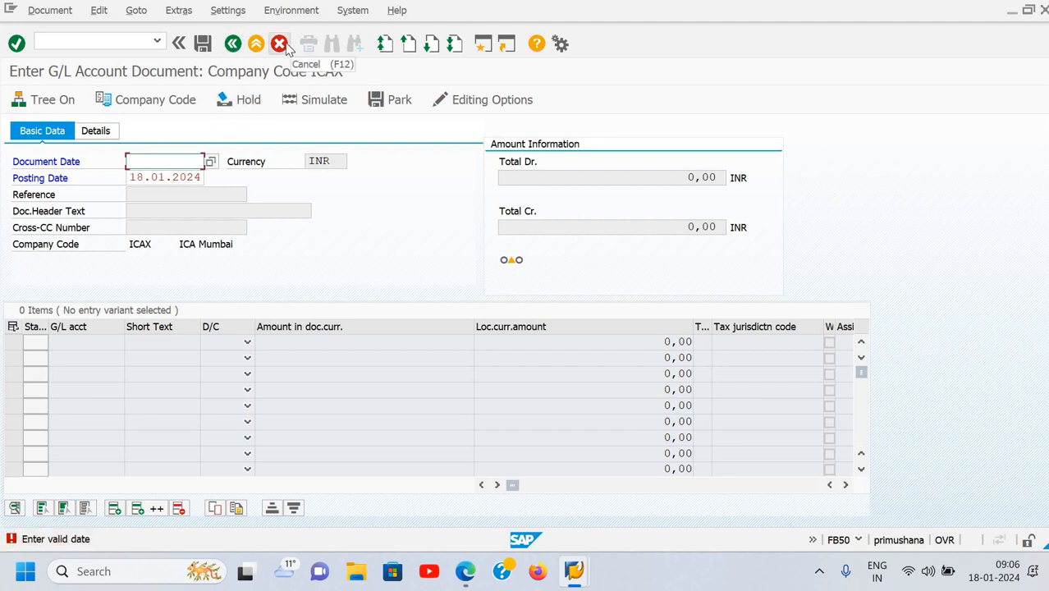
pyautogui.click(285, 47)
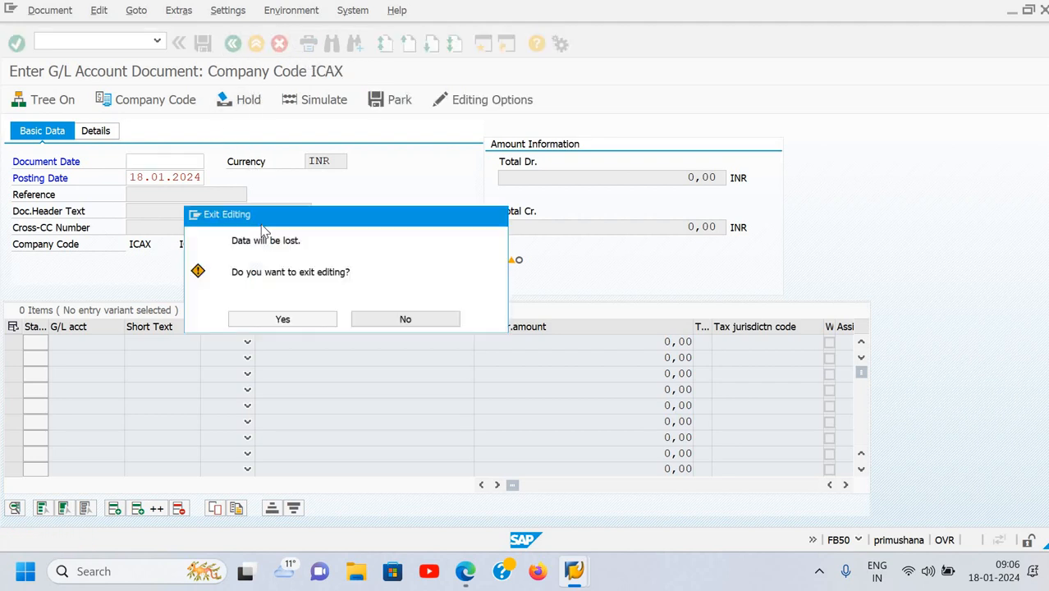
pyautogui.click(263, 322)
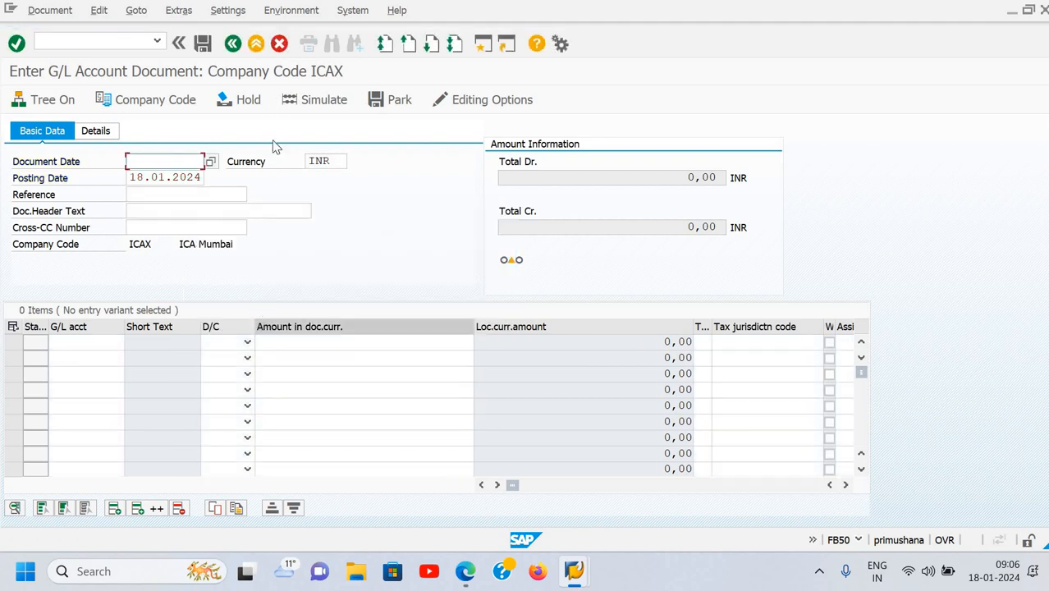
# Step: Exit the FB50 document entry with the Exit function, agreeing to lose the data
pyautogui.click(256, 46)
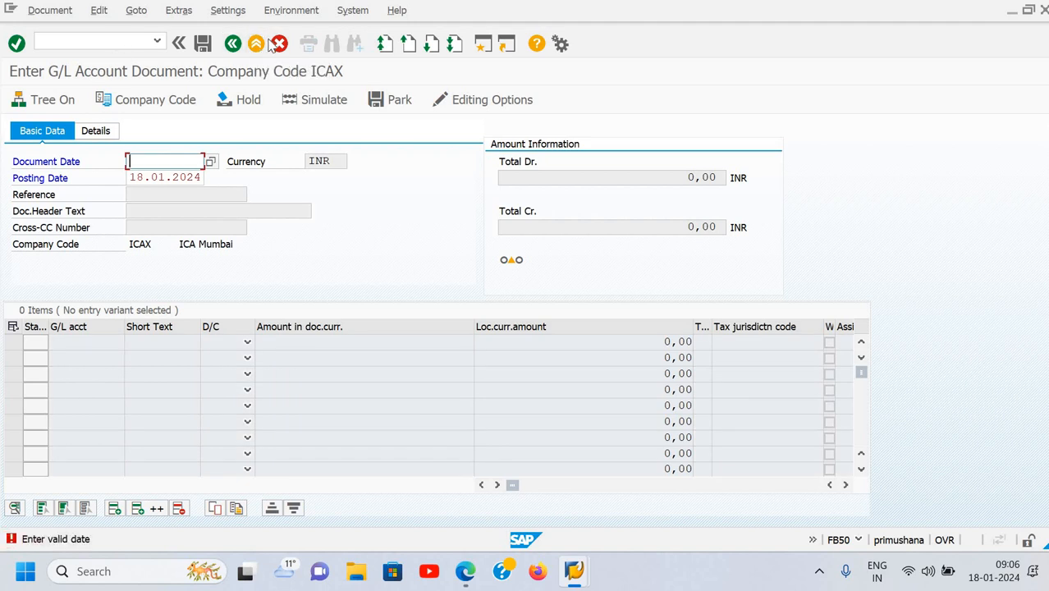
pyautogui.click(256, 44)
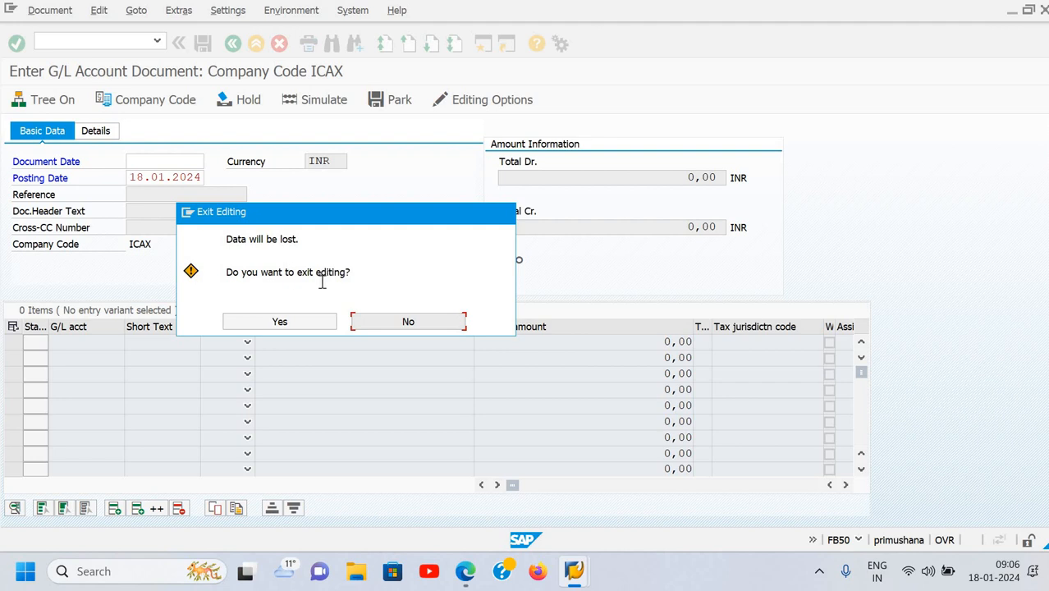
pyautogui.click(283, 323)
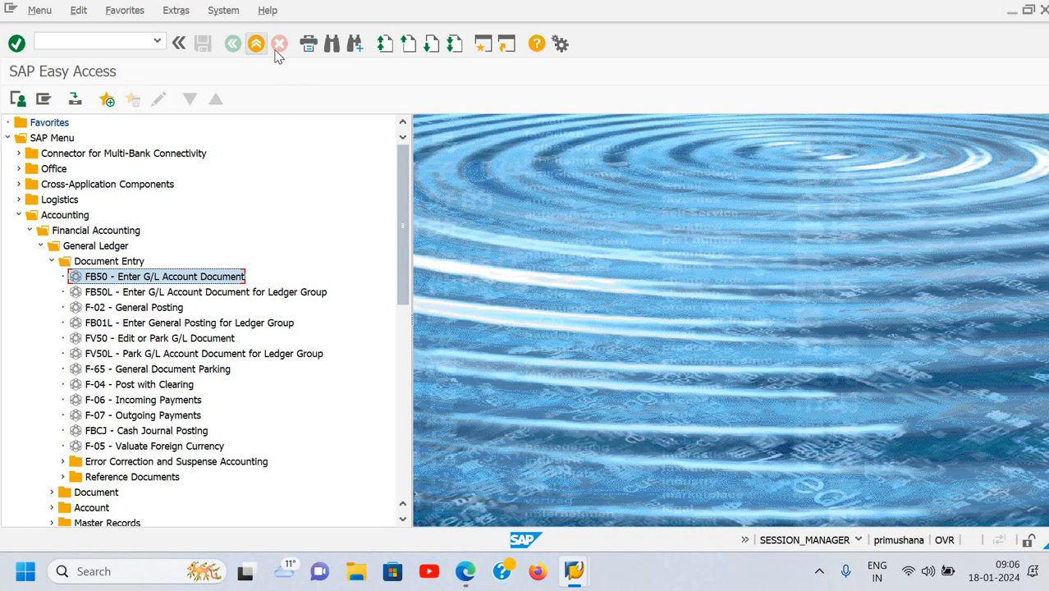
# Step: Open transaction FB50 by entering its code fb50, and go back to the SAP Easy Access screen
pyautogui.click(114, 44)
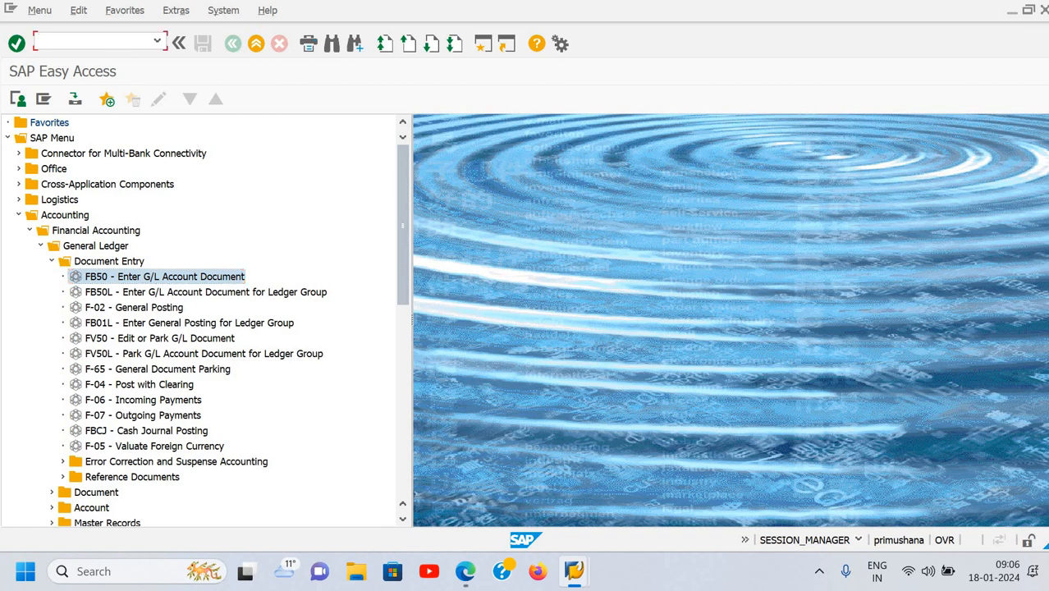
pyautogui.write('fb50')
pyautogui.press('Return')
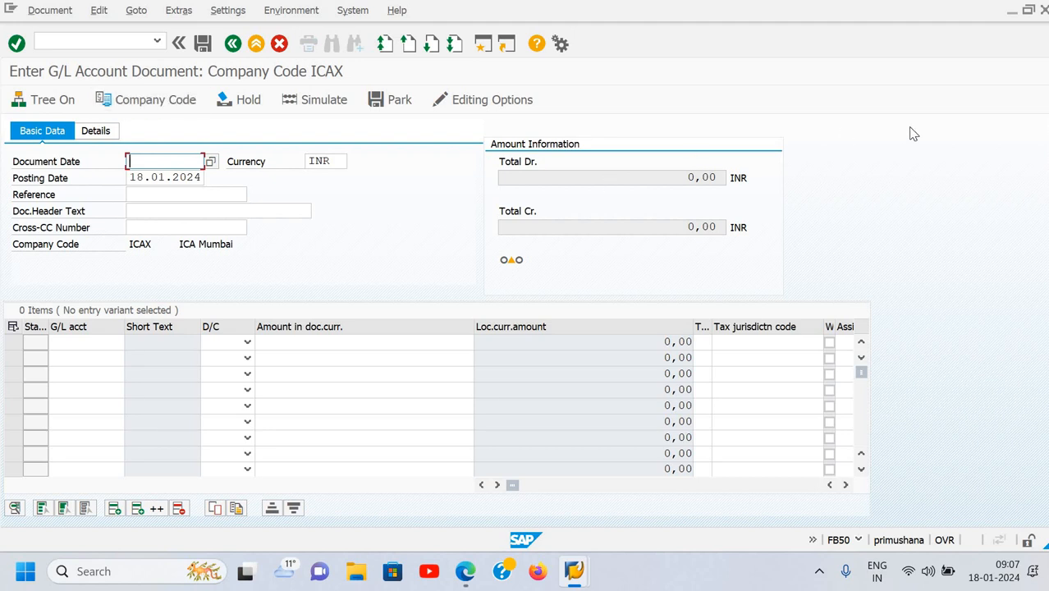
pyautogui.hotkey('ctrl', '/')
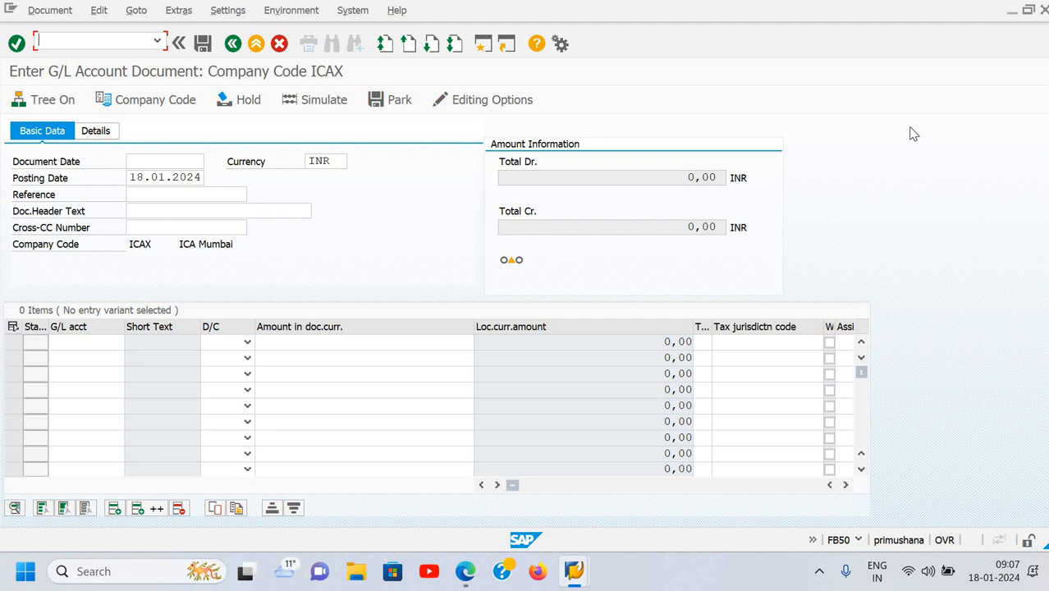
pyautogui.press('F3')
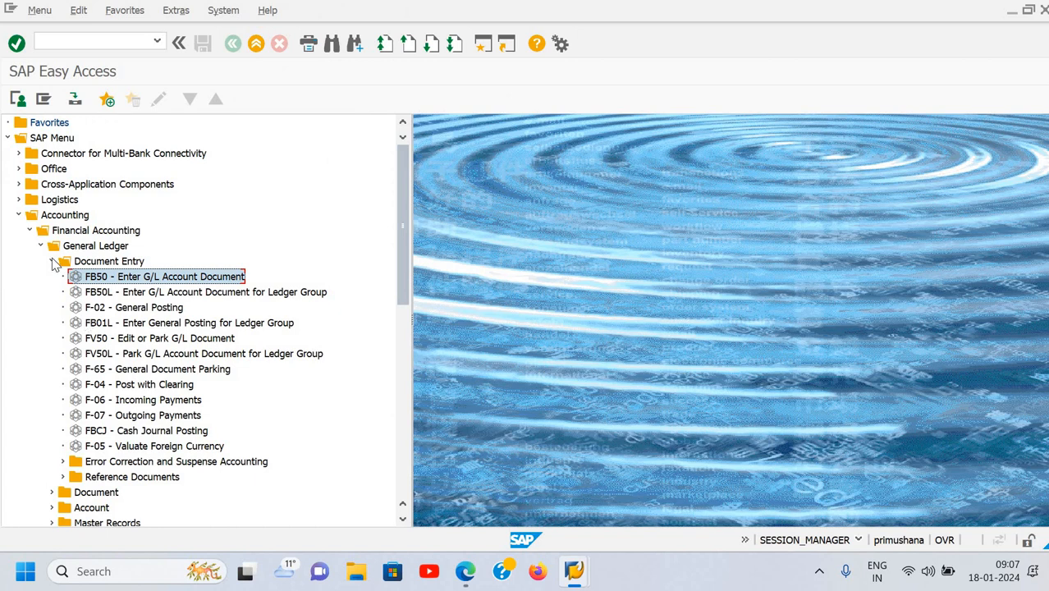
# Step: Collapse the Document Entry, General Ledger, Financial Accounting and Accounting folders in the SAP Menu
pyautogui.click(52, 262)
pyautogui.click(41, 245)
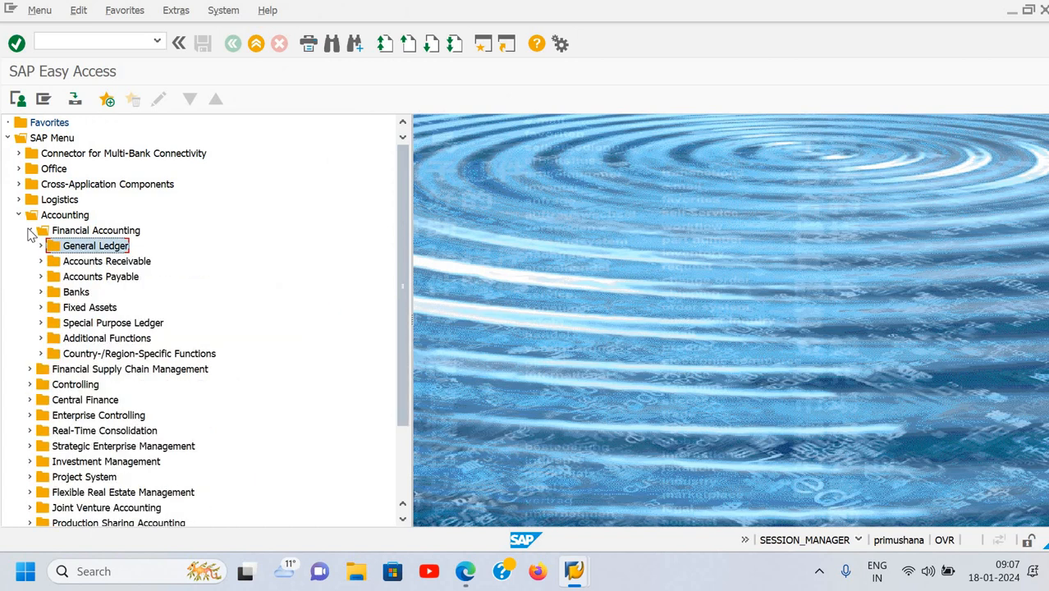
pyautogui.click(30, 230)
pyautogui.click(19, 215)
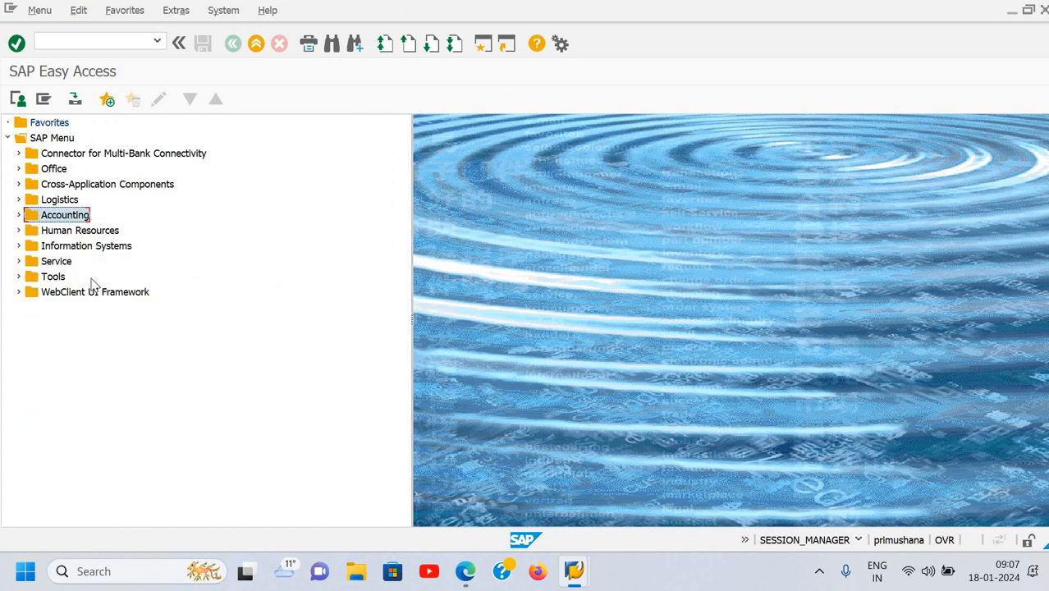
# Step: Examine the available Favorites commands and select the empty Favorites folder
pyautogui.click(76, 40)
pyautogui.click(128, 18)
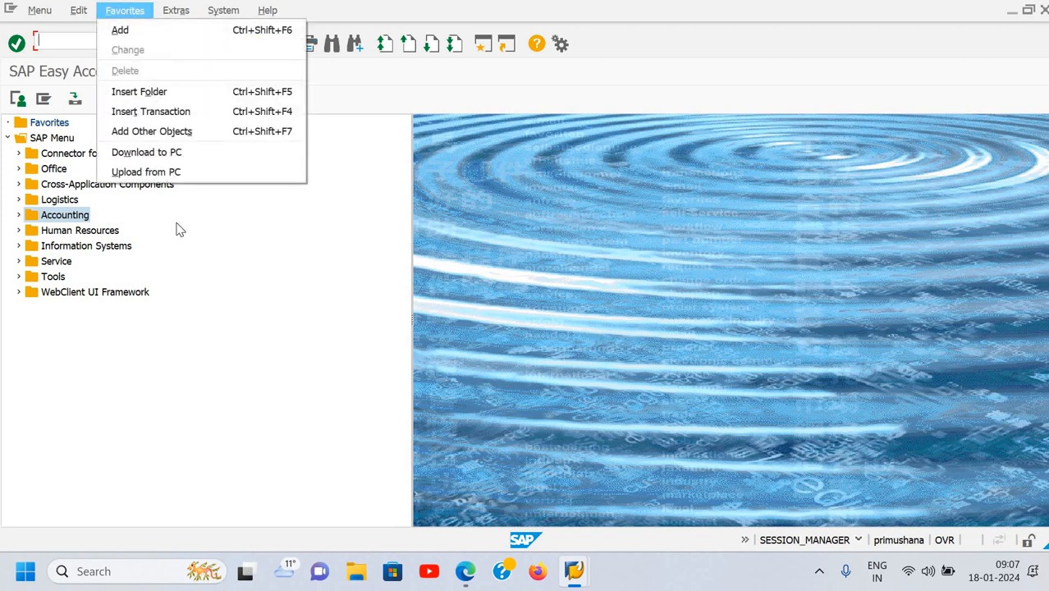
pyautogui.click(60, 128)
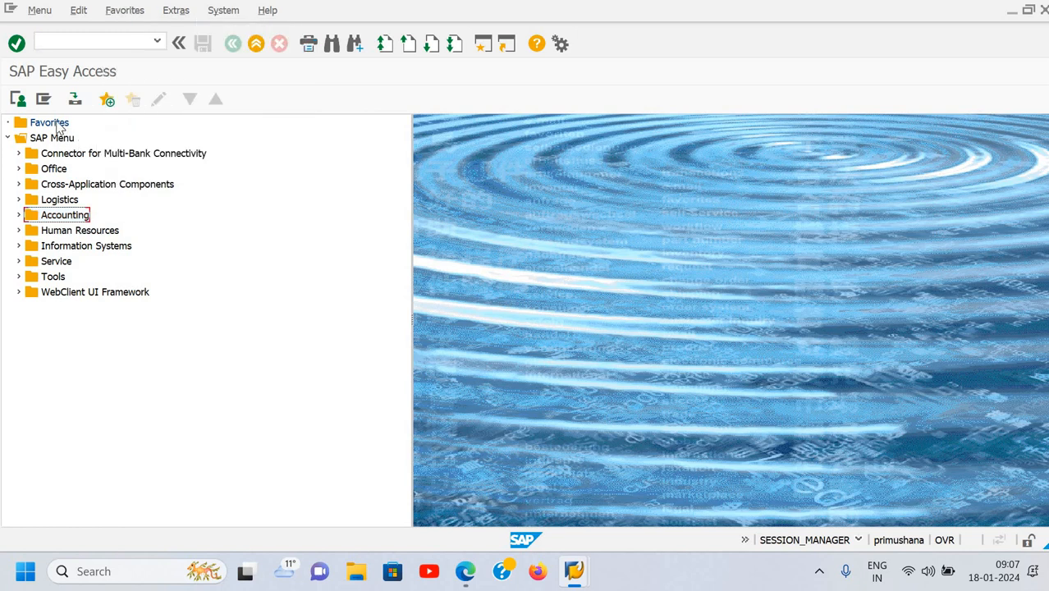
pyautogui.click(51, 122)
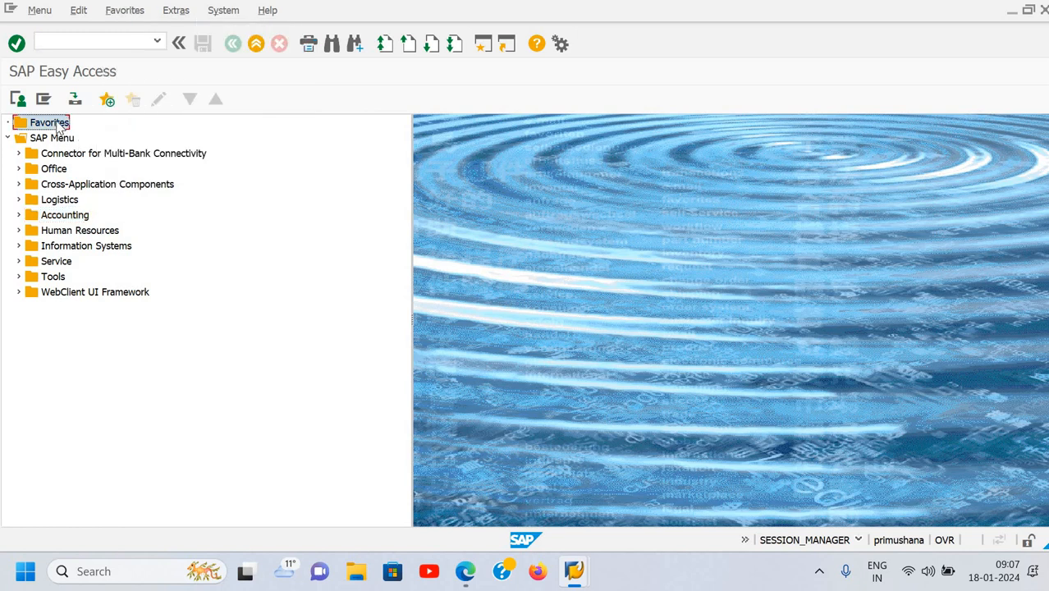
# Step: Expand Accounting down through General Ledger, Information System, General Ledger Reports and Financial Statement / Cash Flow to the general Actual/Actual Comparisons reports
pyautogui.click(18, 215)
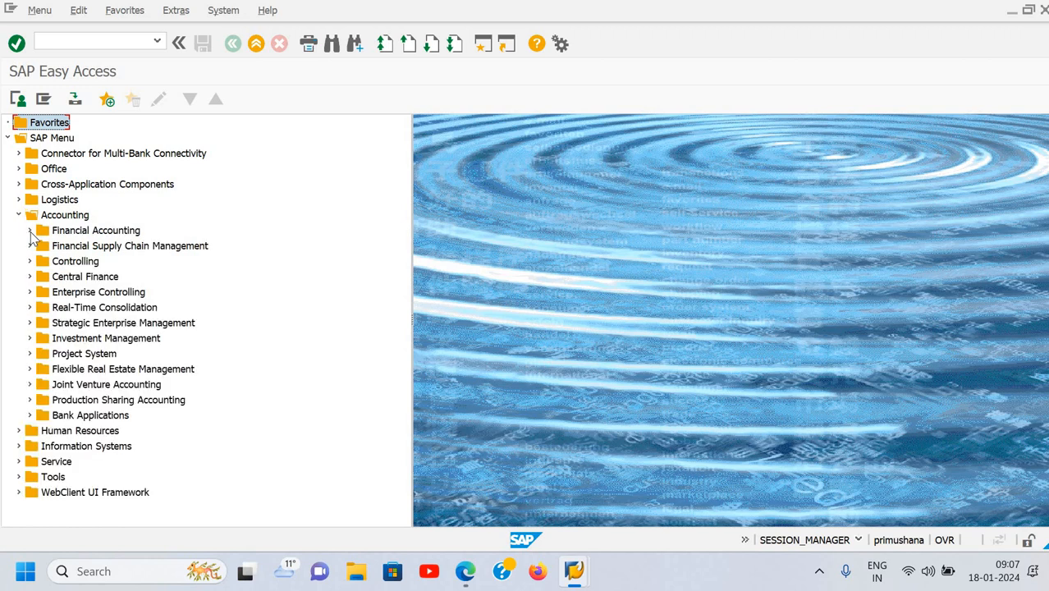
pyautogui.click(30, 231)
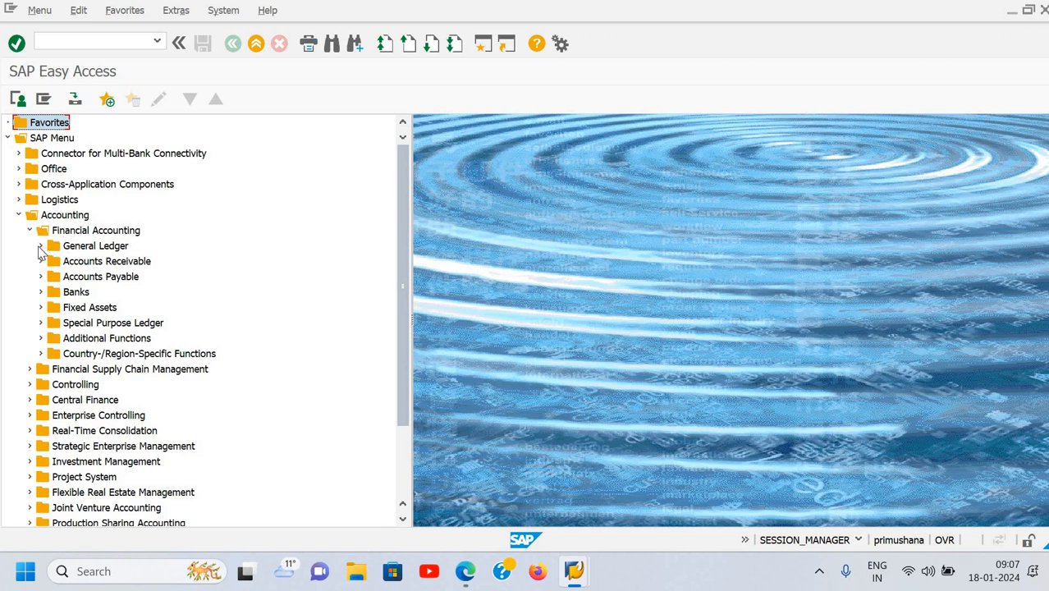
pyautogui.click(40, 248)
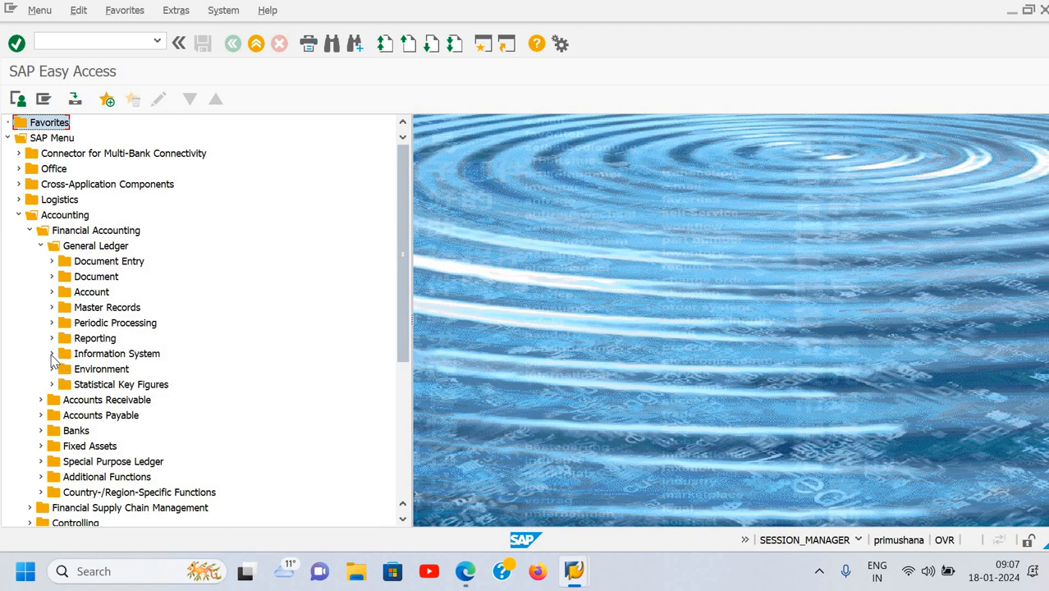
pyautogui.click(52, 353)
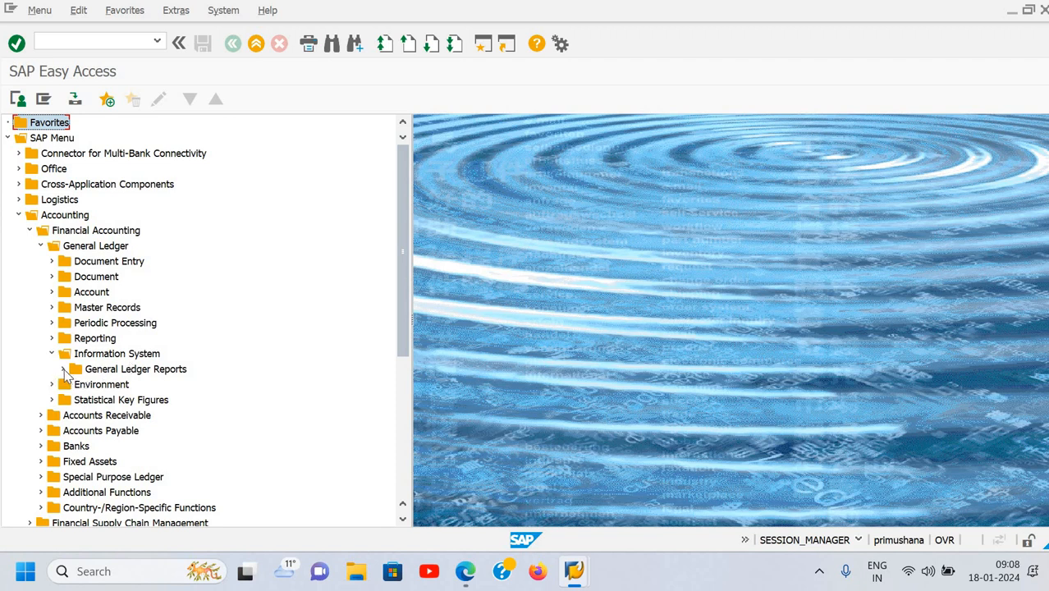
pyautogui.click(65, 369)
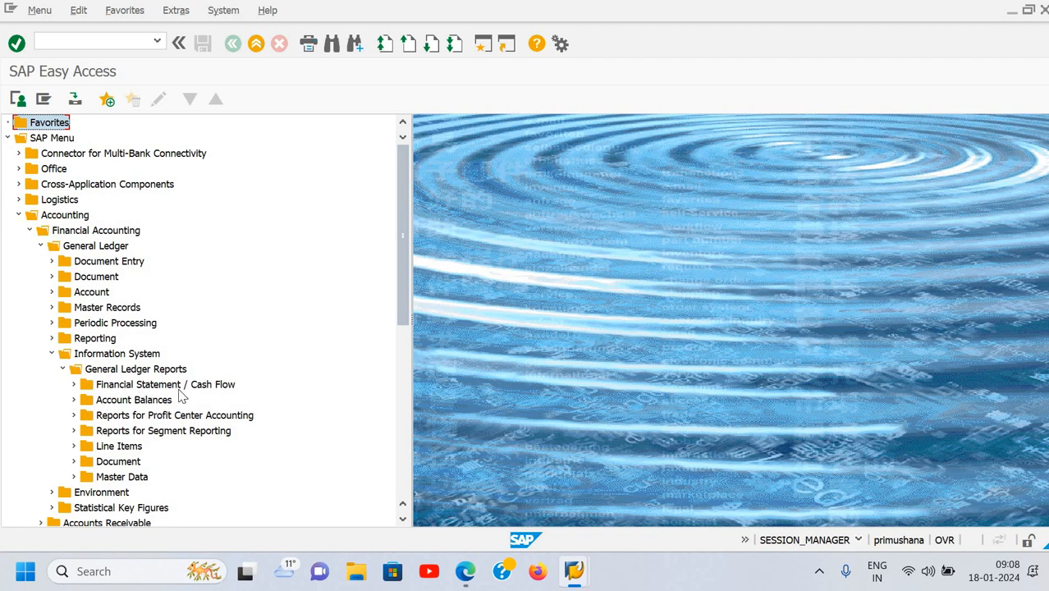
pyautogui.click(75, 384)
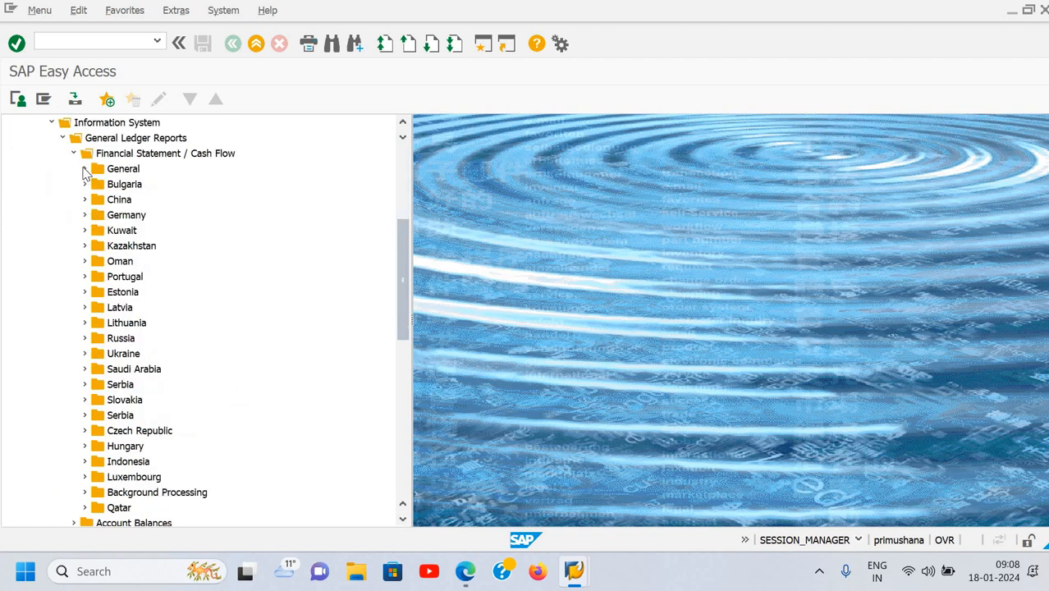
pyautogui.click(84, 170)
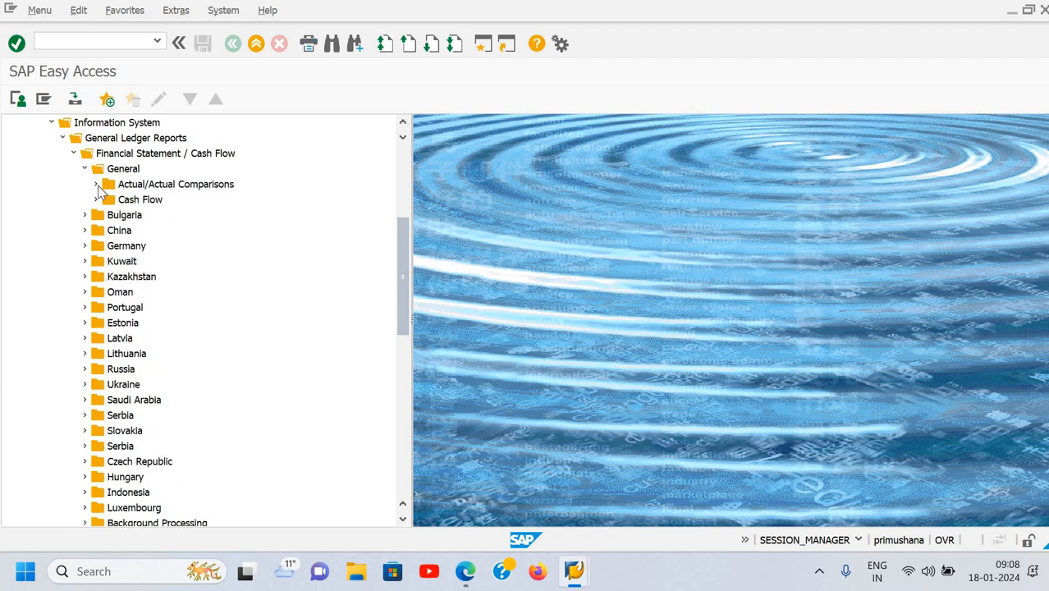
pyautogui.click(96, 185)
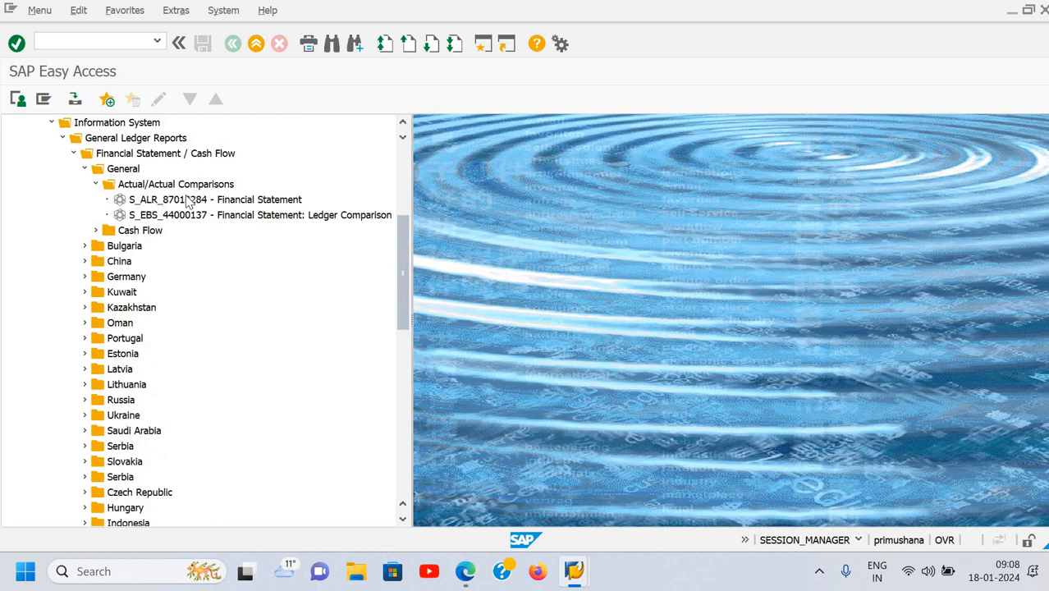
# Step: Add the S_ALR_87012284 - Financial Statement report to the favorites
pyautogui.click(187, 201)
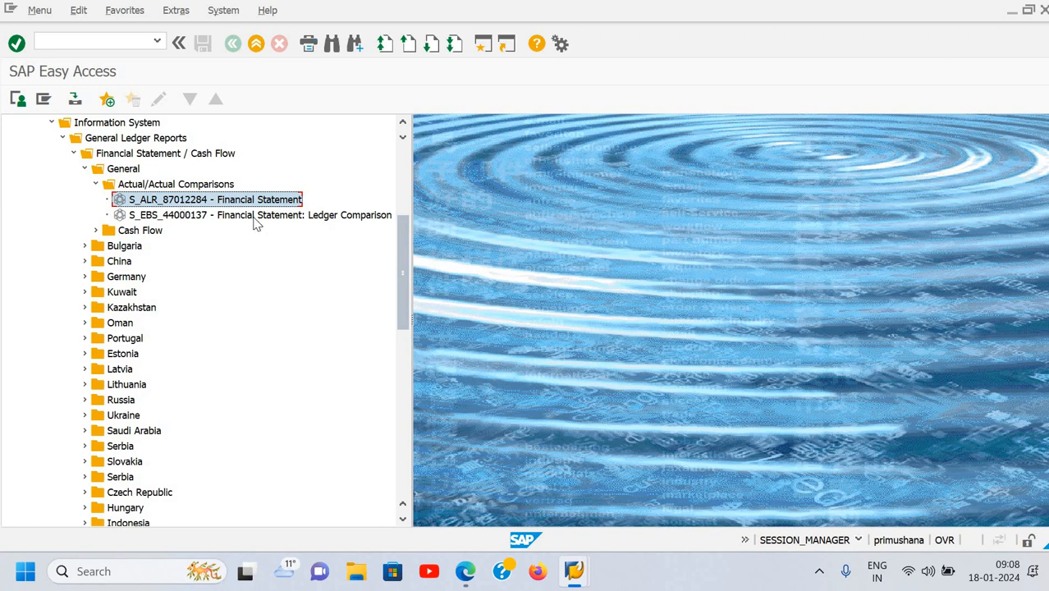
pyautogui.moveTo(407, 266); pyautogui.dragTo(398, 201)
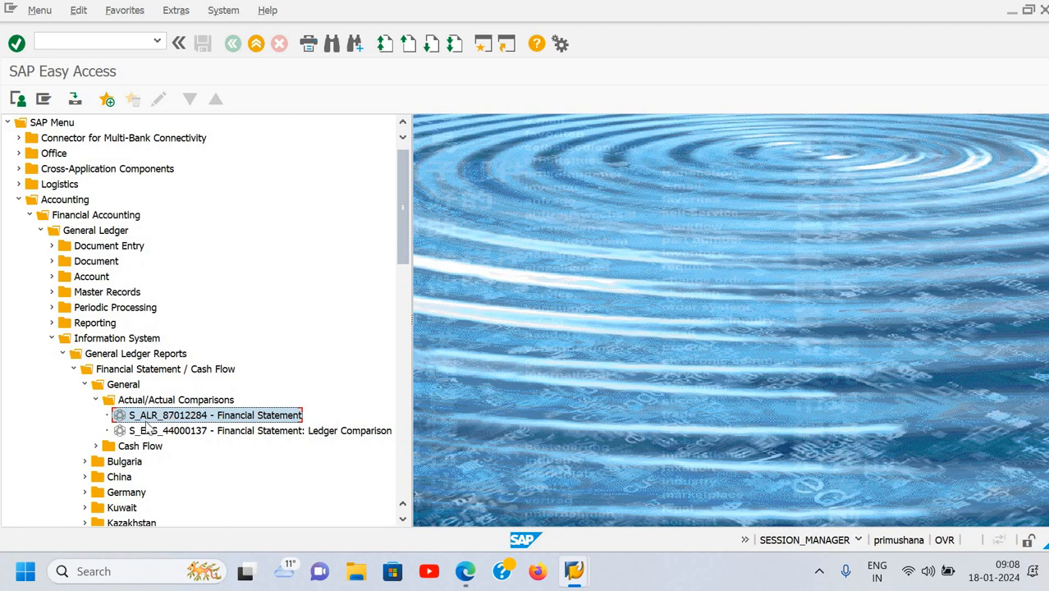
pyautogui.click(127, 15)
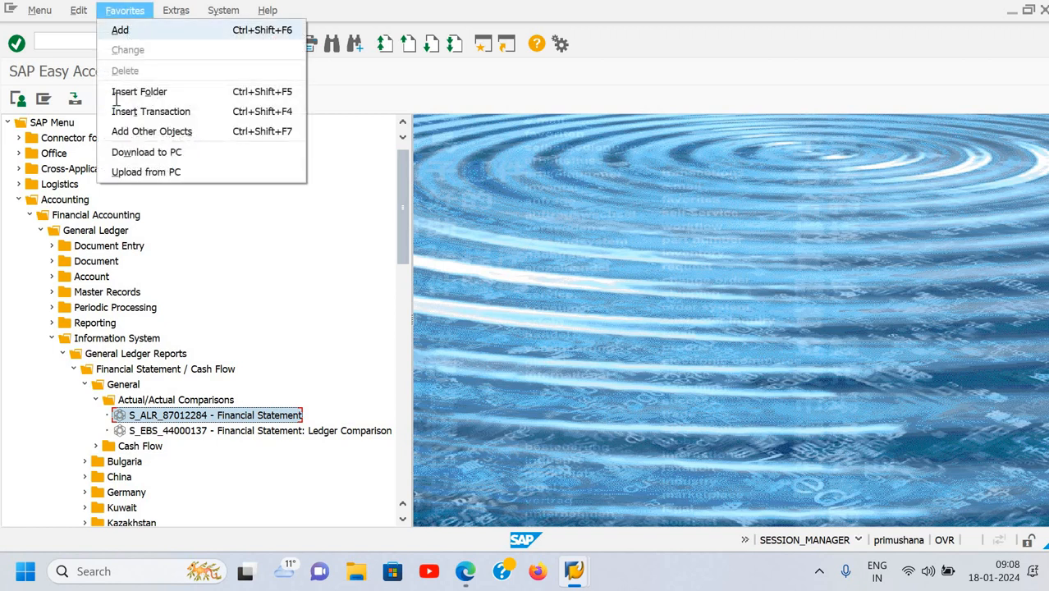
pyautogui.click(128, 30)
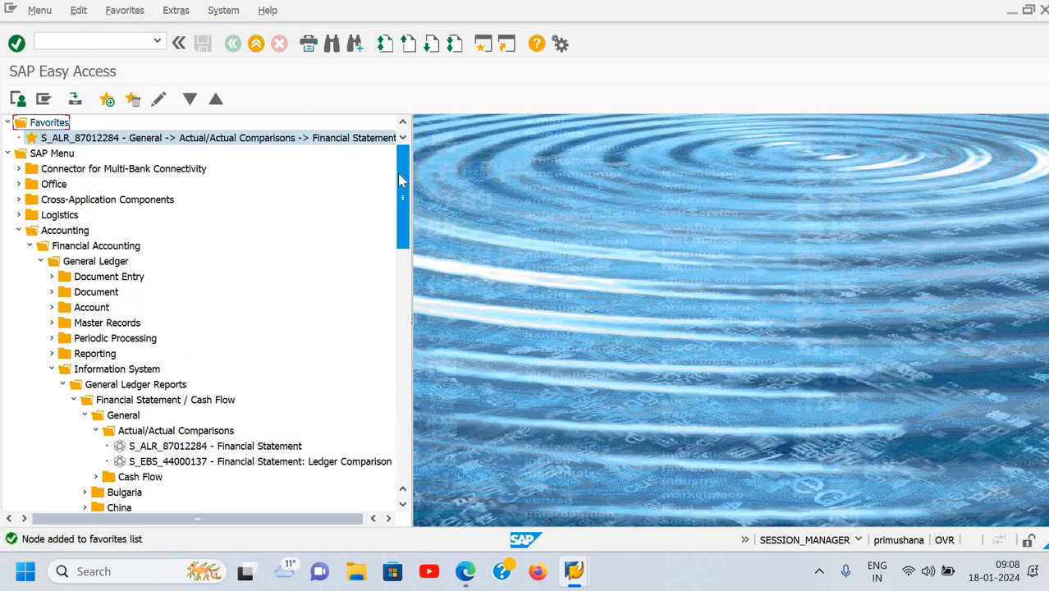
# Step: Add the S_EBS_44000137 - Financial Statement: Ledger Comparison report to the favorites
pyautogui.scroll(-3, 402, 216)
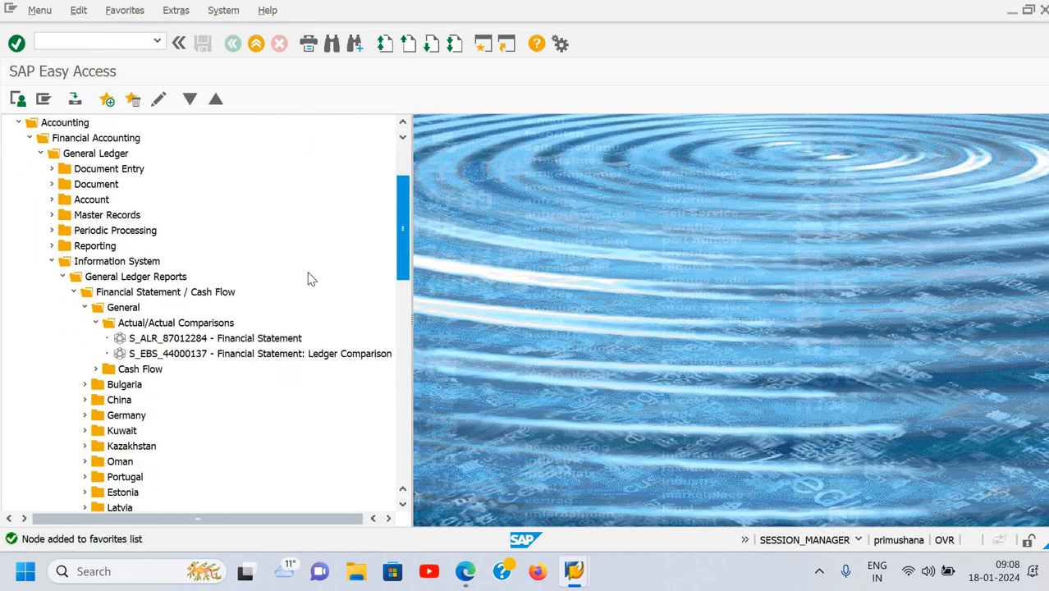
pyautogui.click(189, 343)
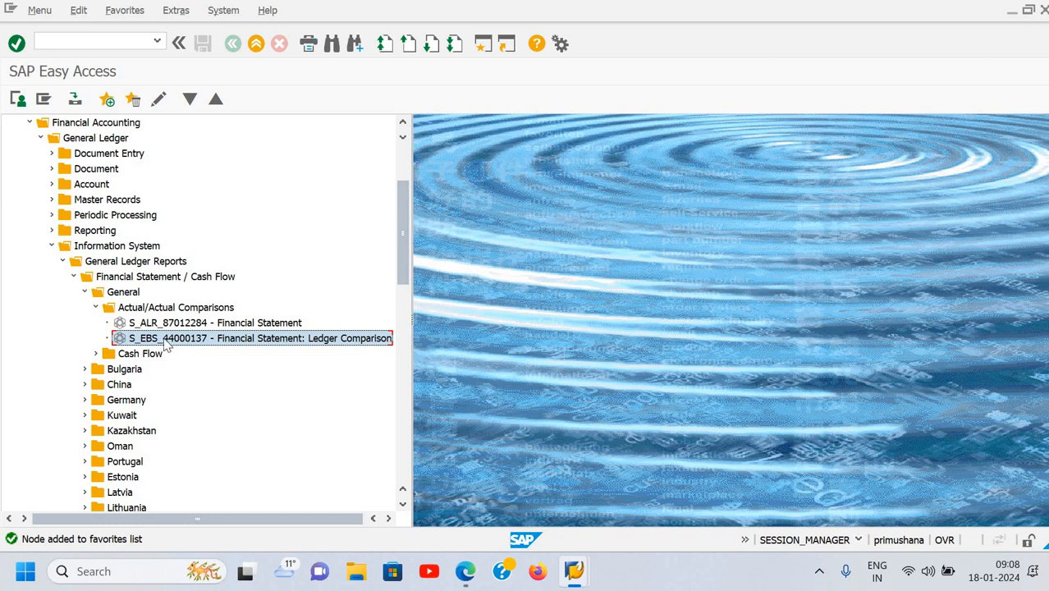
pyautogui.click(105, 100)
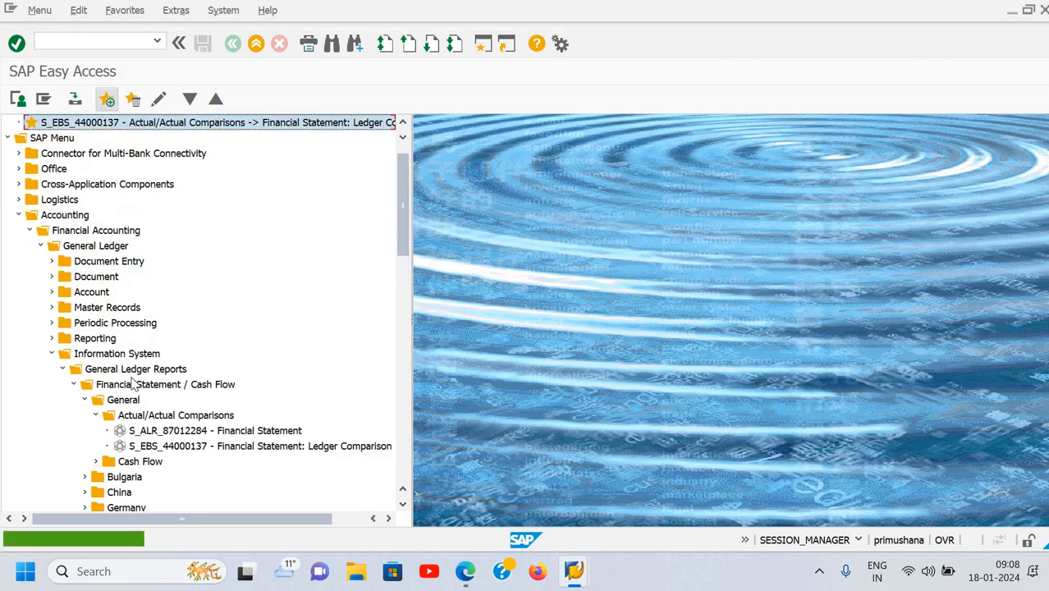
# Step: Expand the Cash Flow folder, add S_ALR_87012271 - Cash Flow (Direct Method) to the favorites and check the favorites list
pyautogui.scroll(-4, 107, 308)
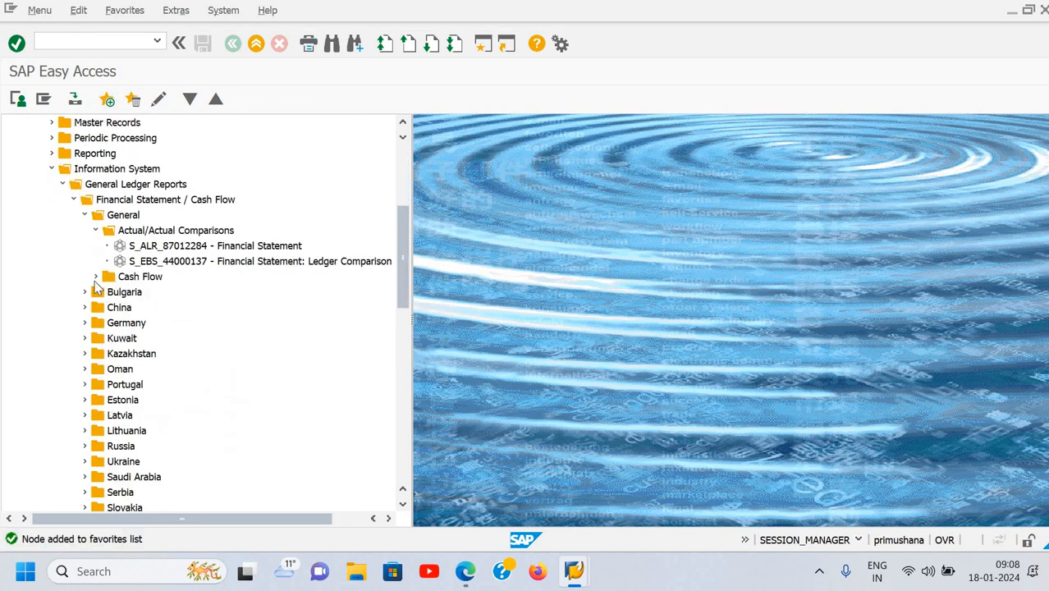
pyautogui.click(95, 278)
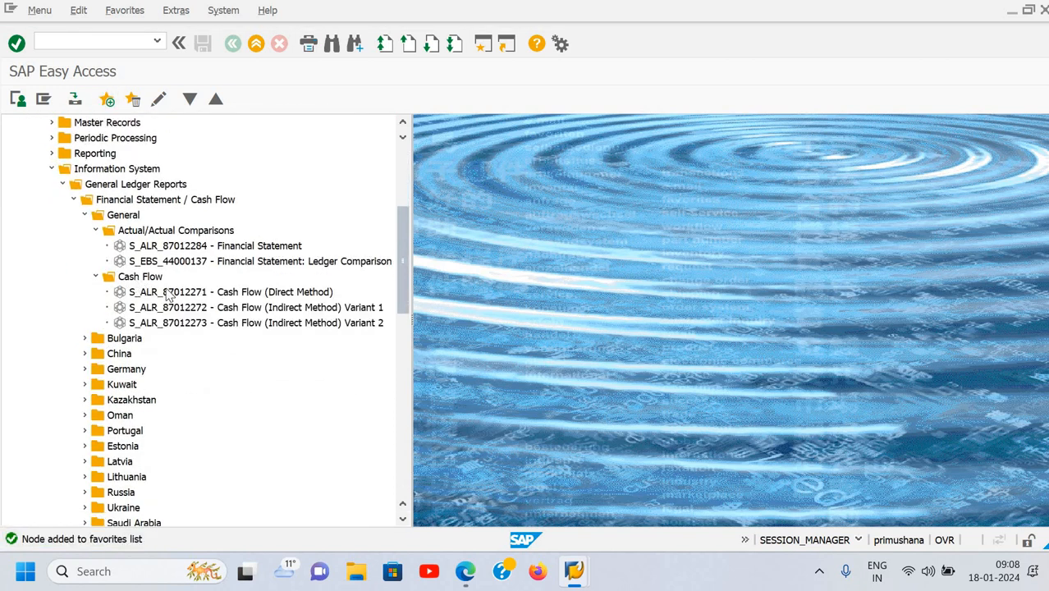
pyautogui.click(167, 293)
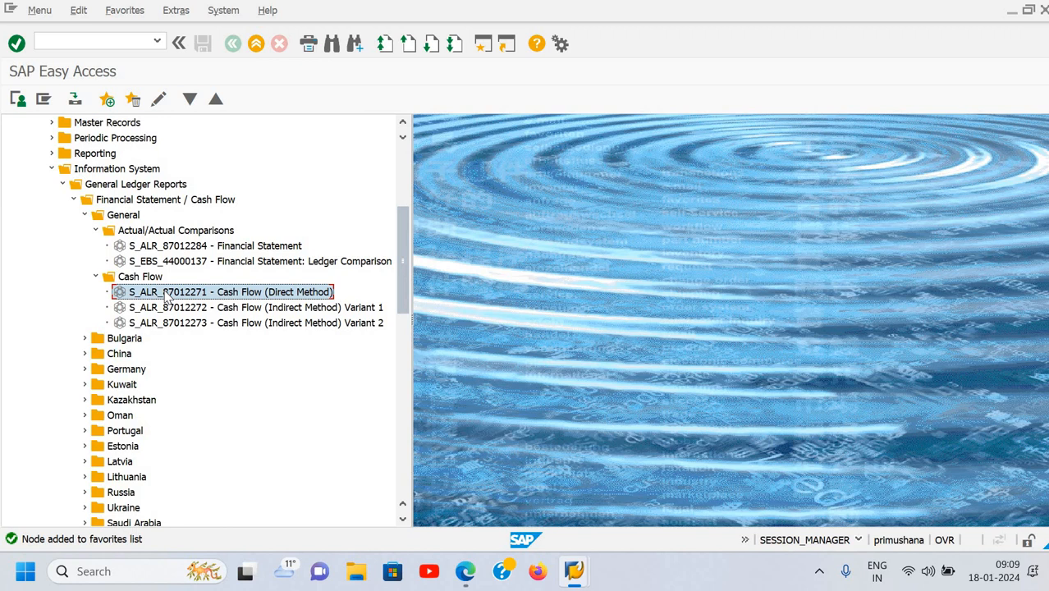
pyautogui.rightClick(167, 296)
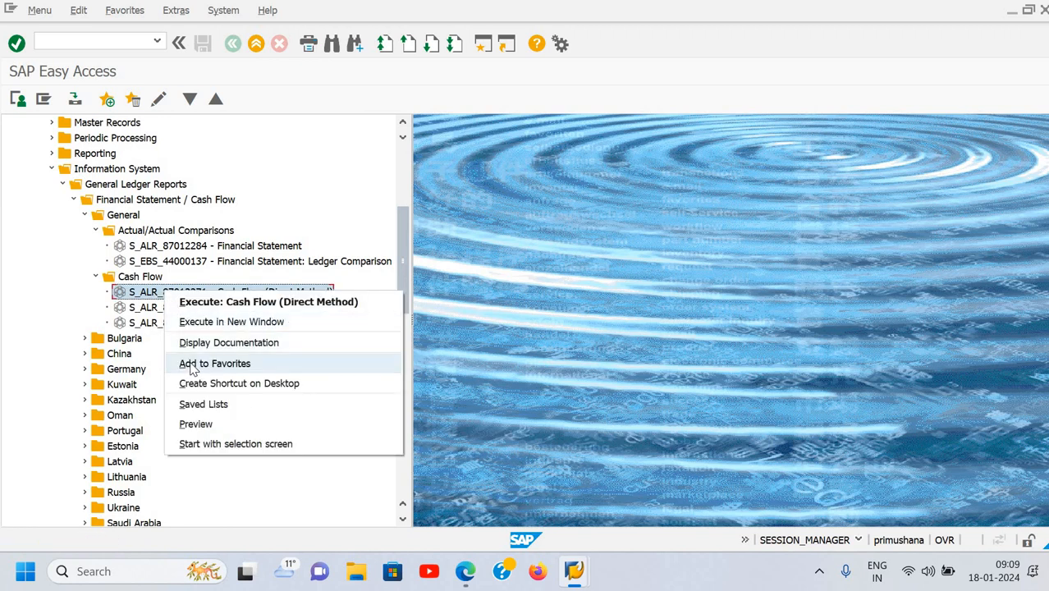
pyautogui.click(190, 364)
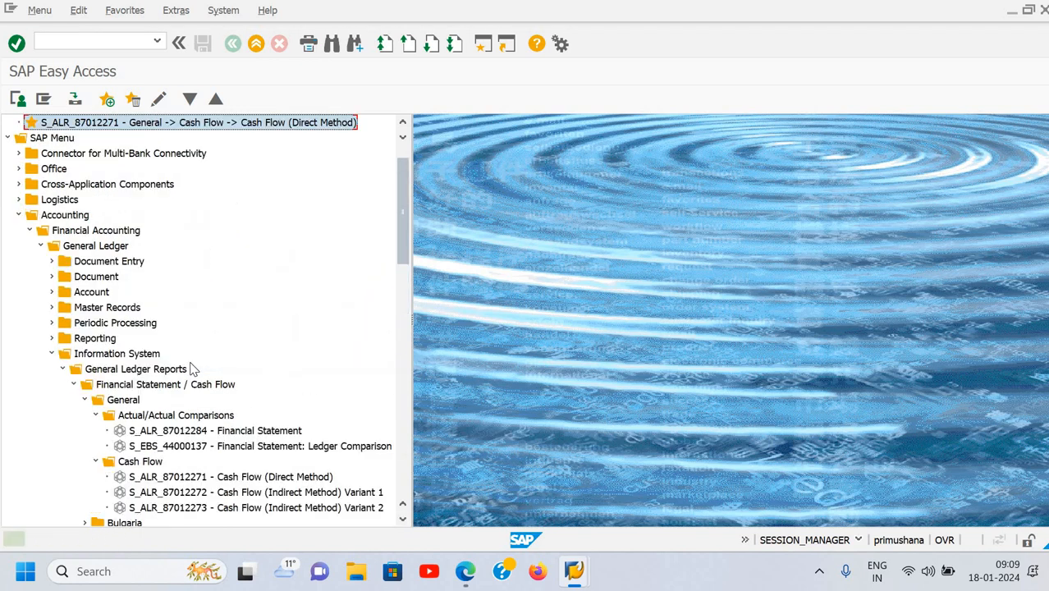
pyautogui.scroll(1, 161, 208)
pyautogui.scroll(-1, 161, 209)
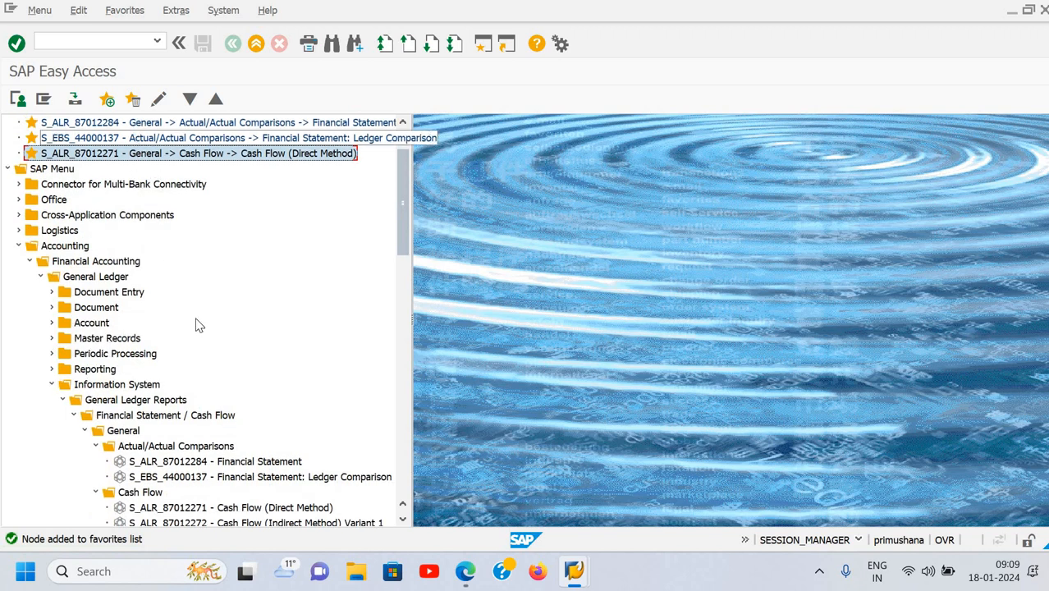
# Step: Add the S_ALR_87012272 - Cash Flow (Indirect Method) Variant 1 report as the first entry of the favorites
pyautogui.scroll(-4, 193, 320)
pyautogui.scroll(-1, 186, 313)
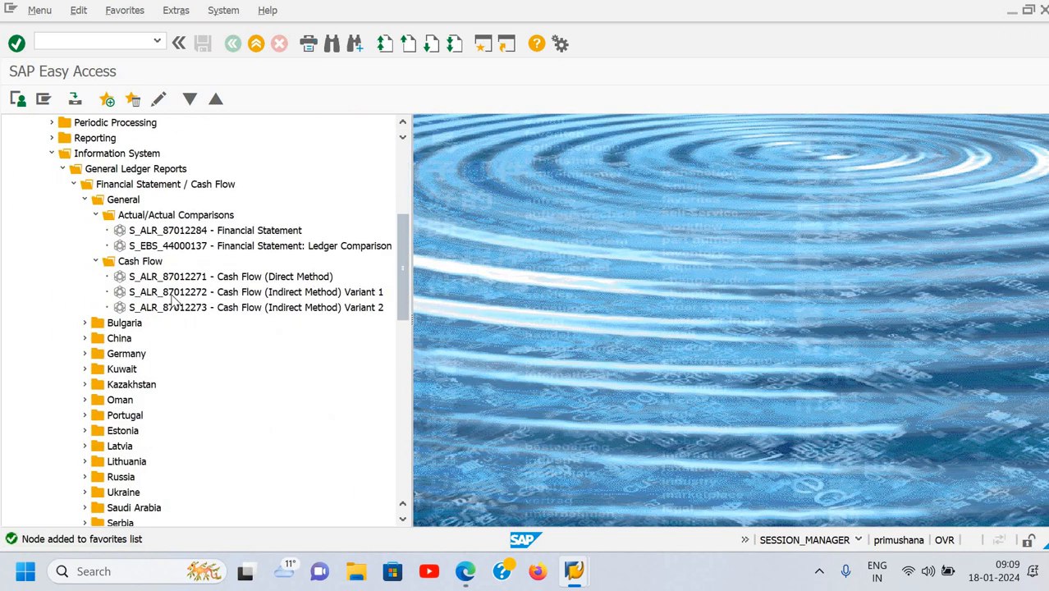
pyautogui.click(171, 293)
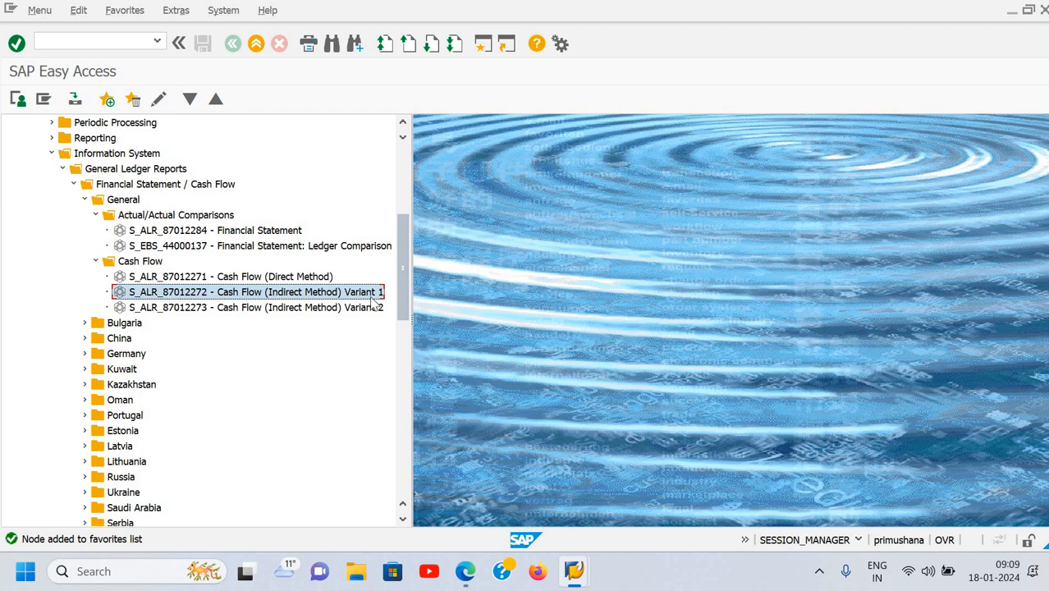
pyautogui.moveTo(401, 294); pyautogui.dragTo(397, 245)
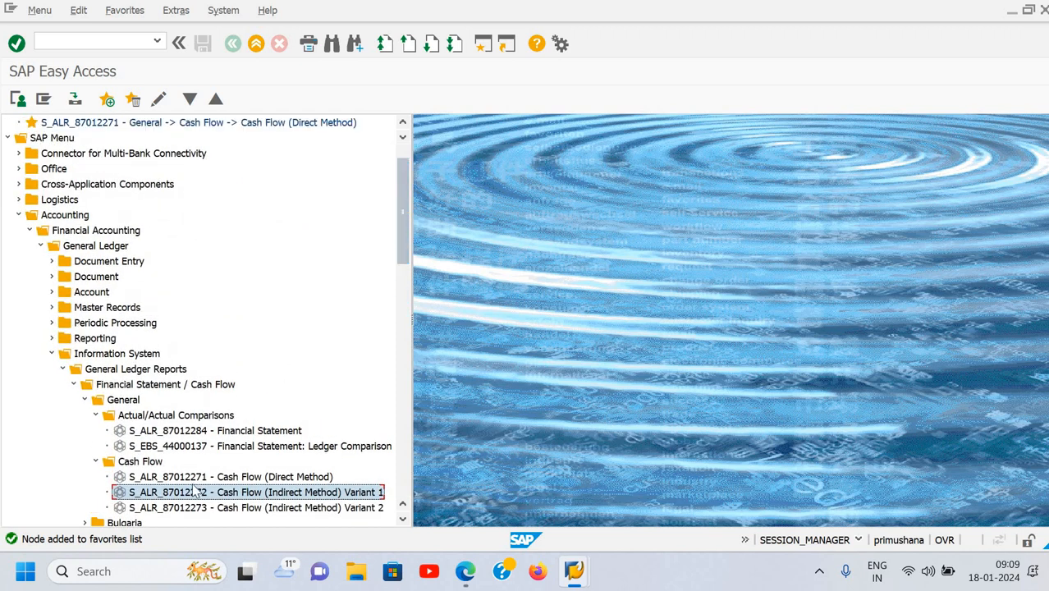
pyautogui.moveTo(197, 490); pyautogui.dragTo(129, 130)
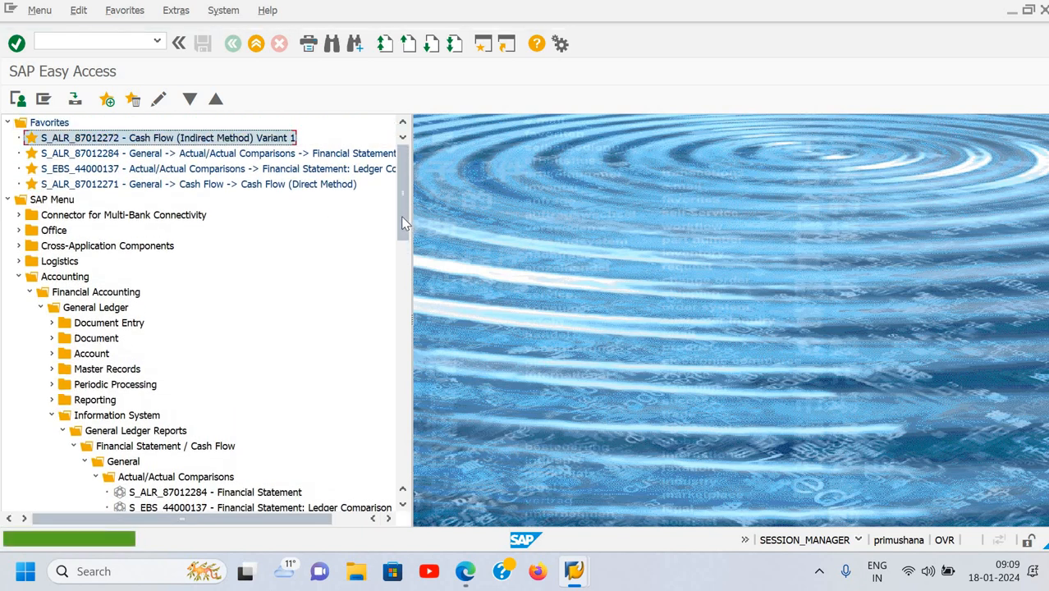
# Step: Add the S_ALR_87012273 - Cash Flow (Indirect Method) Variant 2 report to the favorites and check the favorites list
pyautogui.scroll(-7, 405, 295)
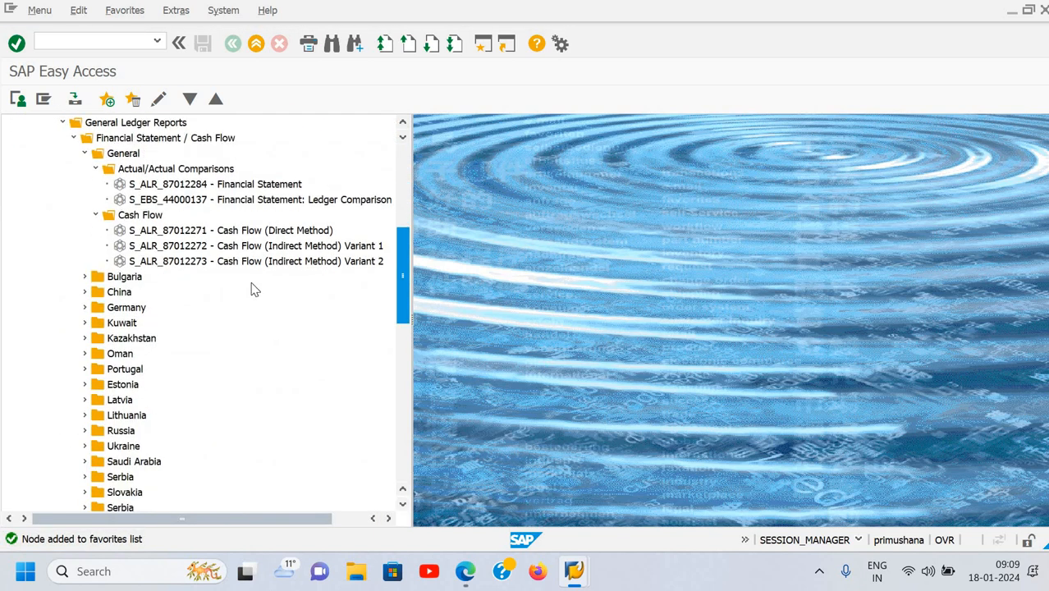
pyautogui.click(233, 266)
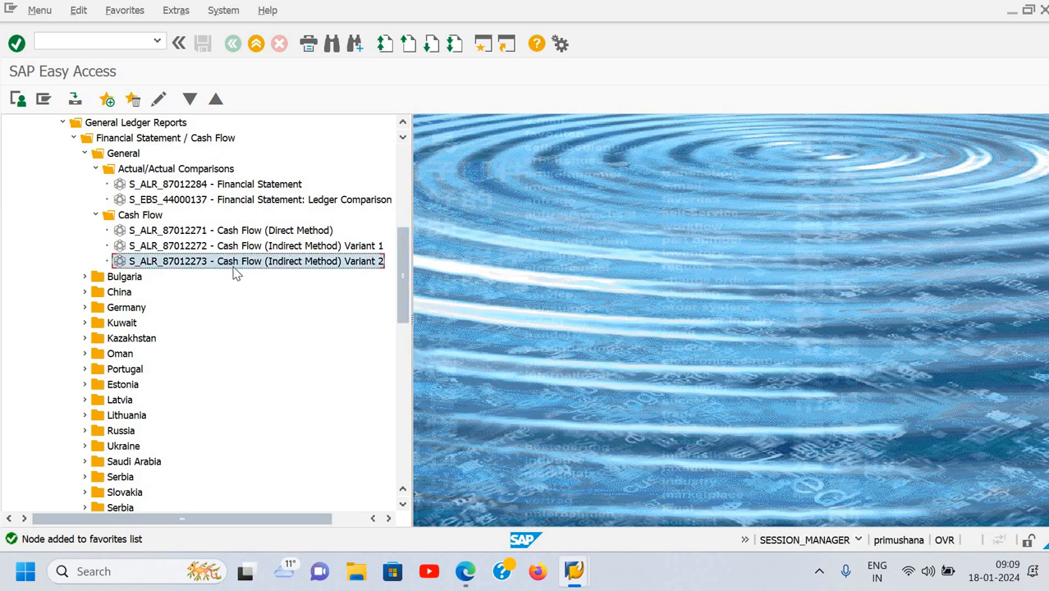
pyautogui.click(125, 12)
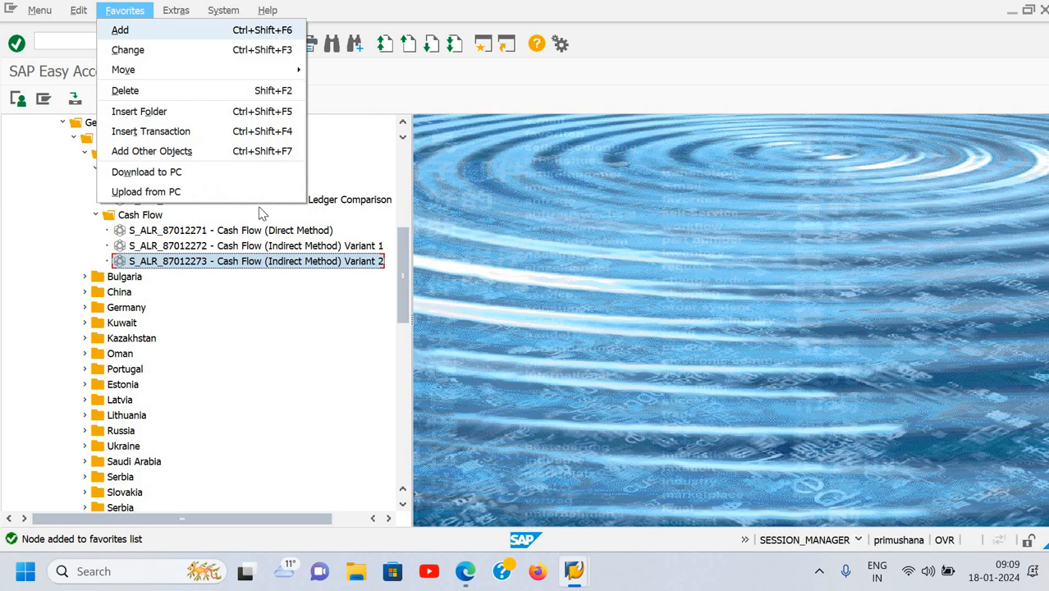
pyautogui.click(235, 272)
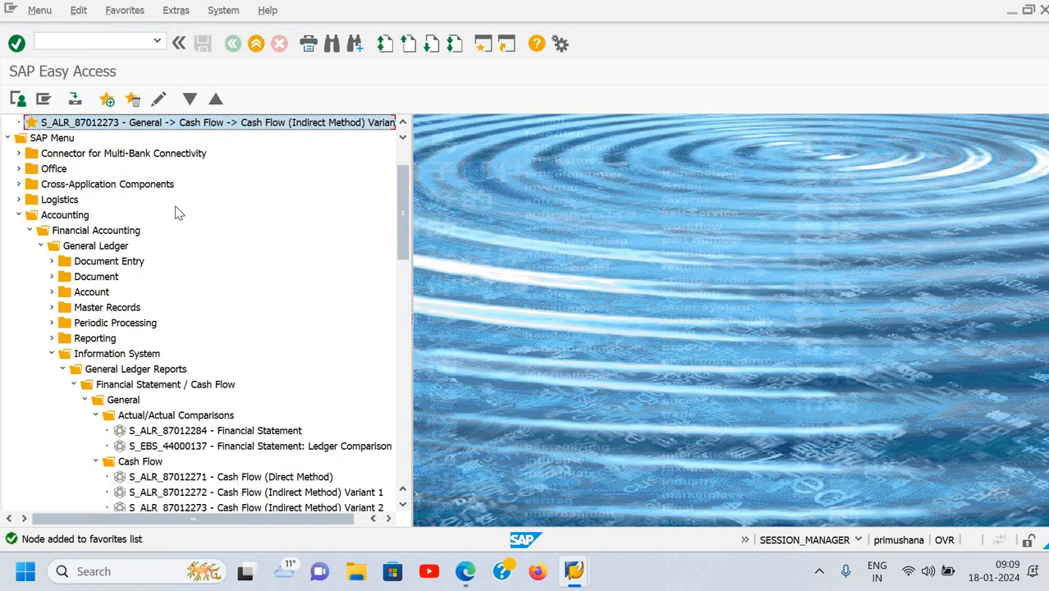
pyautogui.scroll(2, 180, 201)
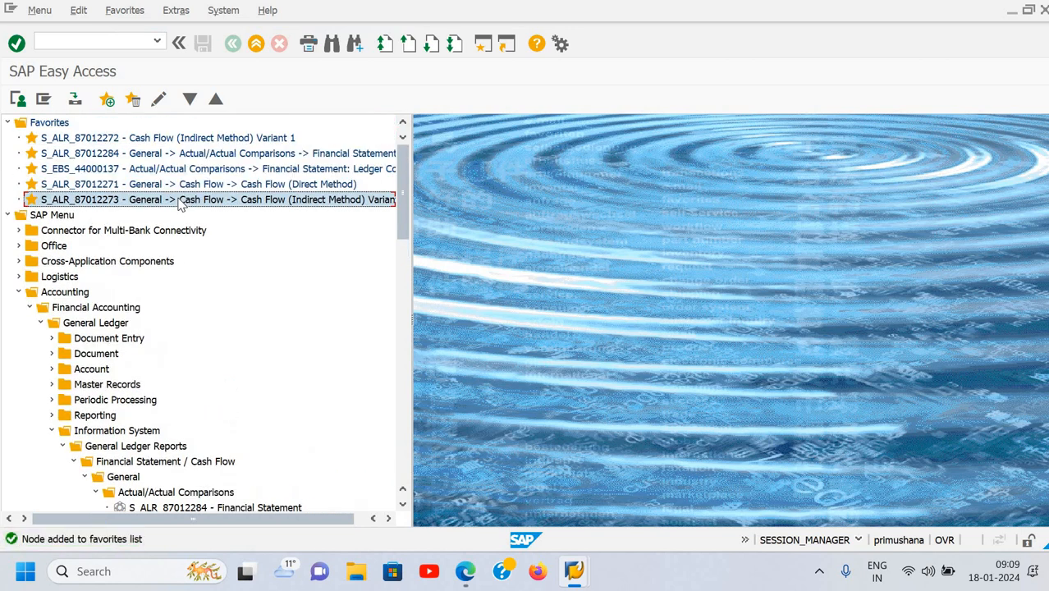
# Step: Go through the report entries in the favorites list one by one
pyautogui.click(109, 140)
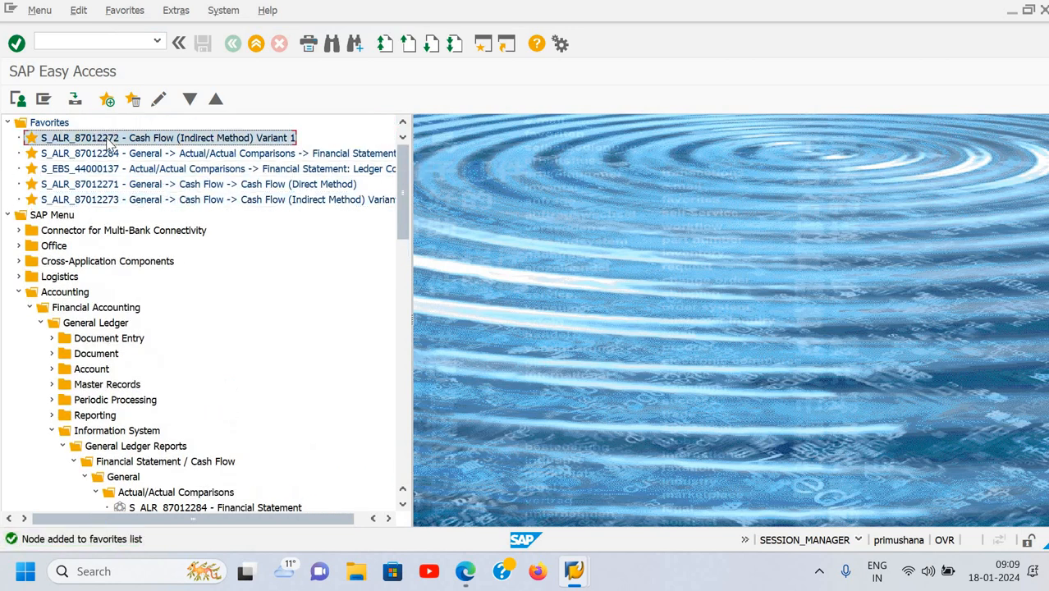
pyautogui.click(128, 11)
pyautogui.press('Right')
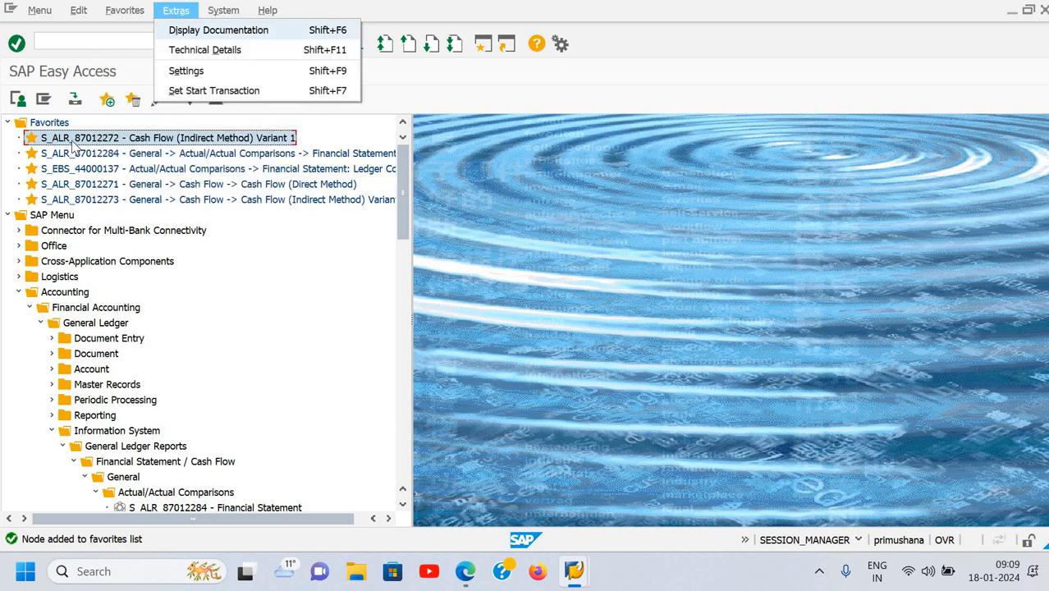
pyautogui.click(74, 144)
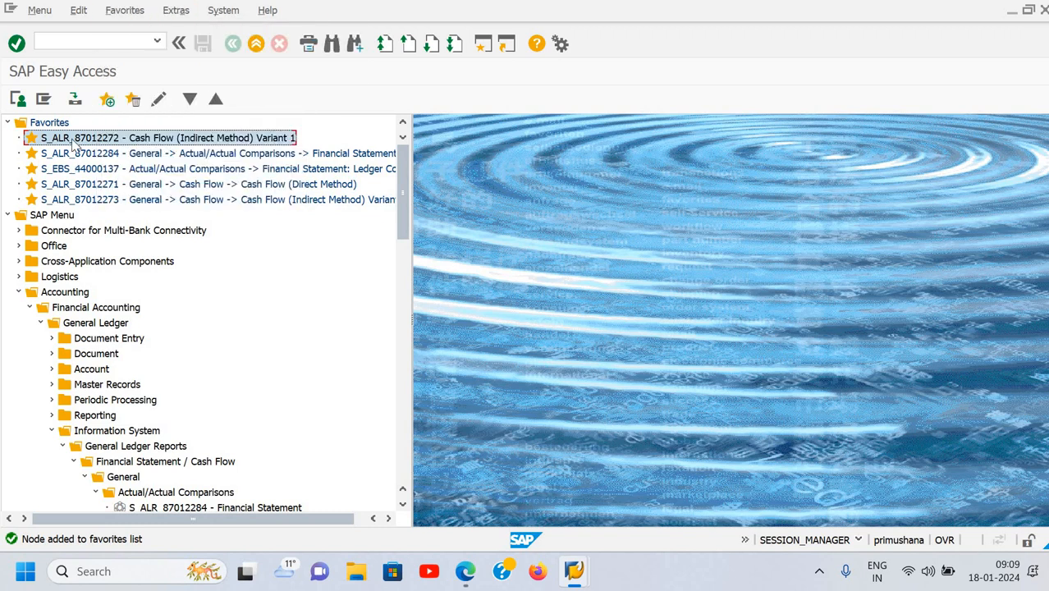
pyautogui.press('Down')
pyautogui.press('Down')
pyautogui.press('Down')
pyautogui.press('Down')
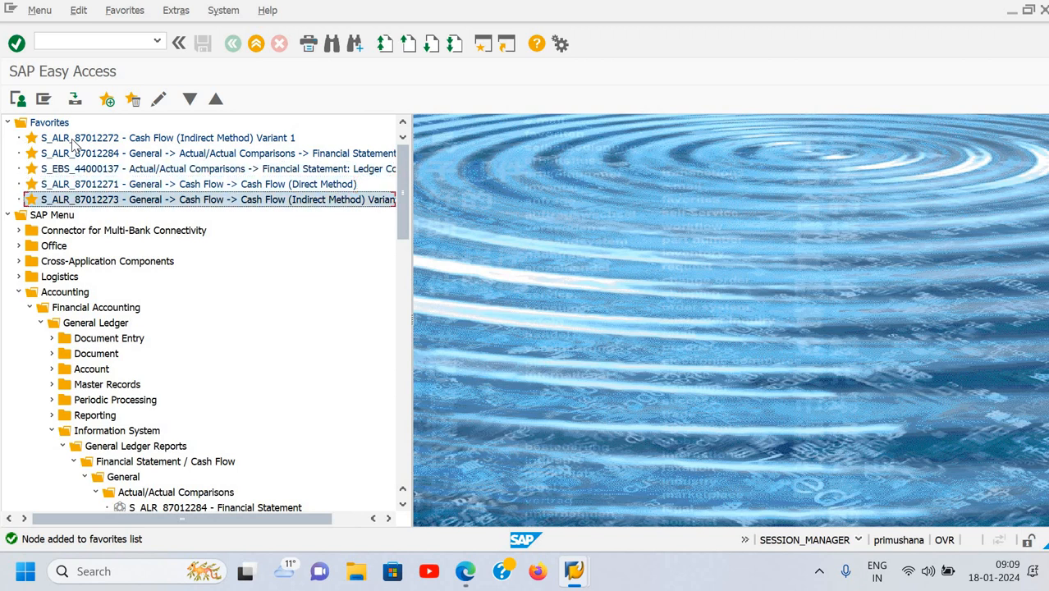
pyautogui.press('Up')
pyautogui.press('Up')
pyautogui.press('Up')
pyautogui.press('Up')
pyautogui.press('Down')
pyautogui.press('Down')
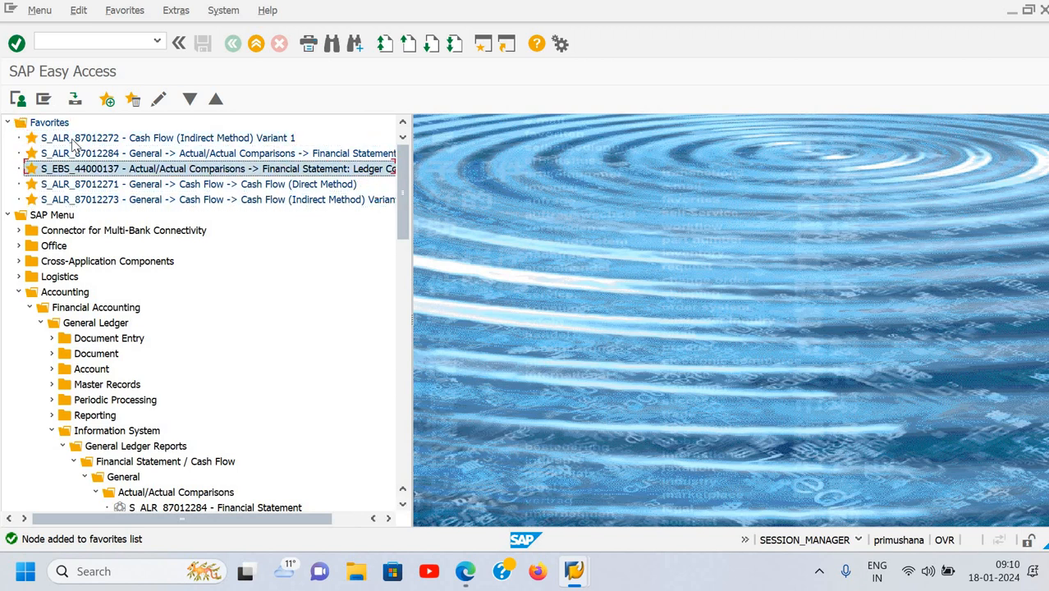
pyautogui.press('Down')
pyautogui.press('Down')
pyautogui.press('Up')
pyautogui.press('Up')
pyautogui.press('Up')
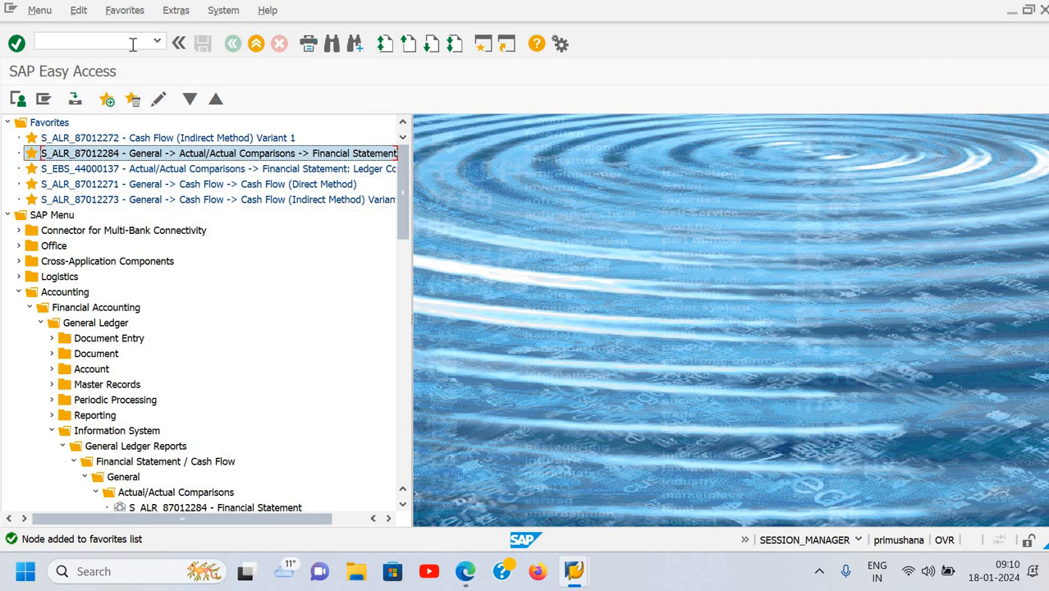
# Step: Insert transaction FB50 into the favorites below the S_ALR_87012284 Financial Statement entry
pyautogui.click(133, 11)
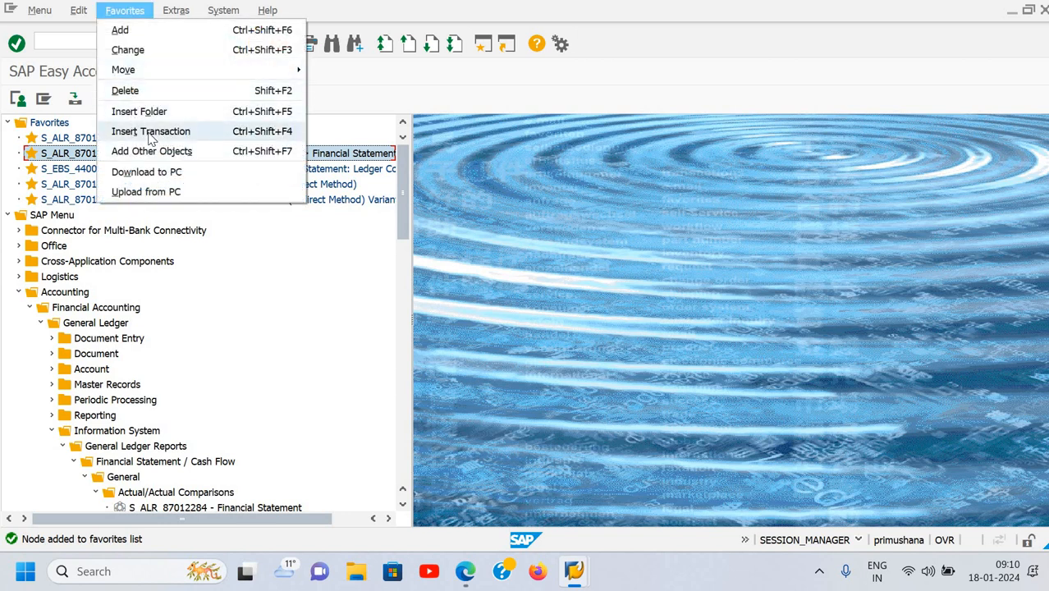
pyautogui.click(151, 133)
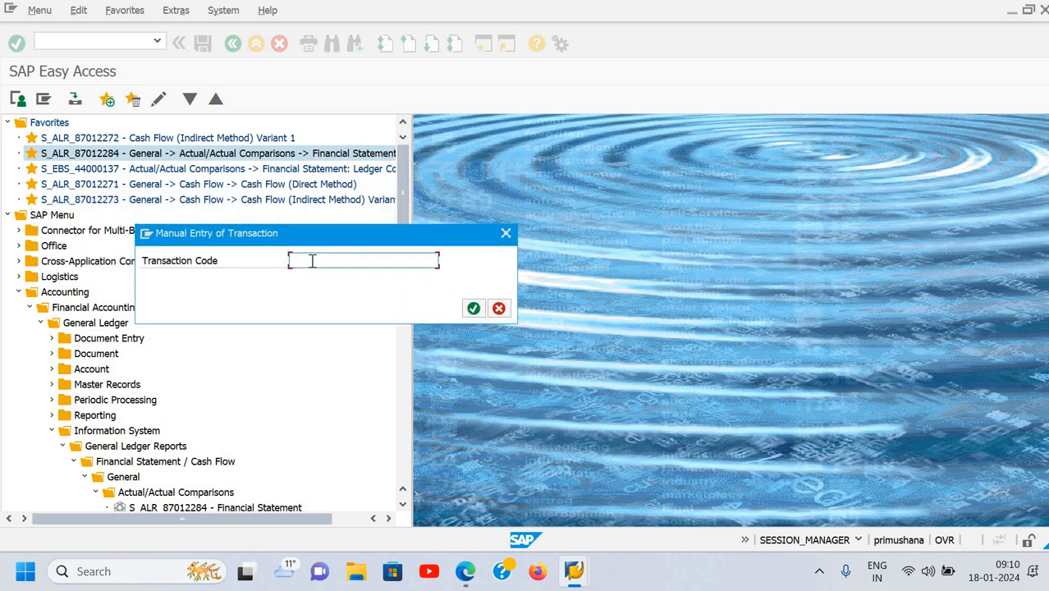
pyautogui.write('fb50')
pyautogui.click(473, 308)
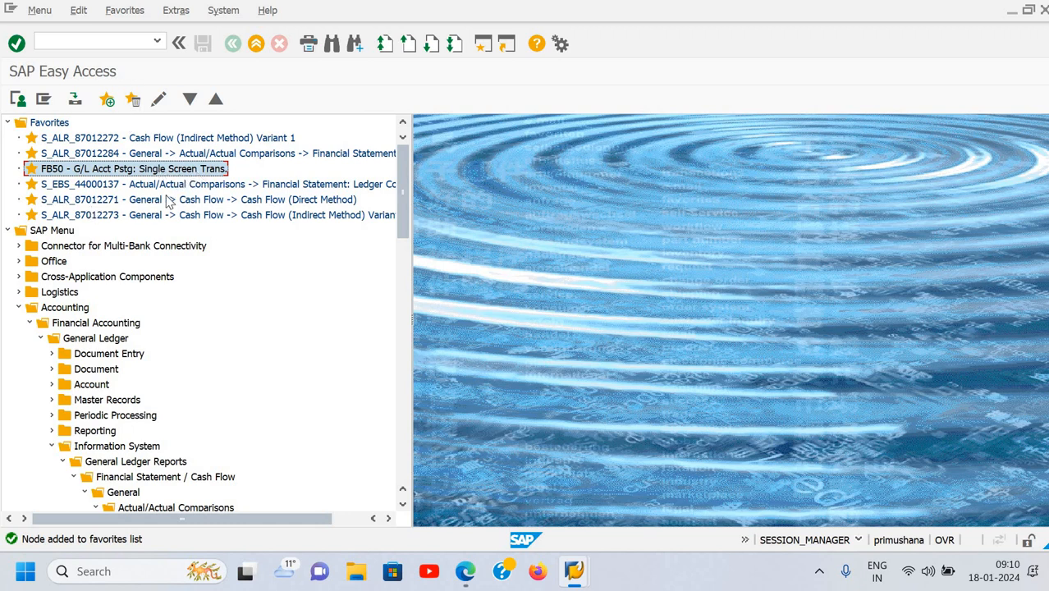
# Step: Try to insert another transaction below the FB50 favorite with the transaction code left empty
pyautogui.click(125, 11)
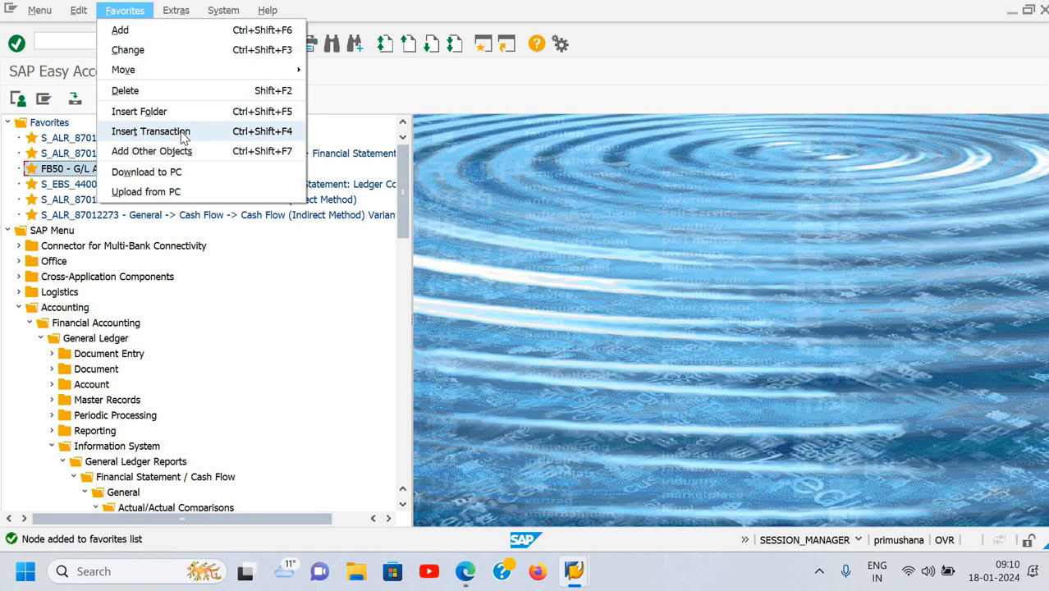
pyautogui.click(152, 132)
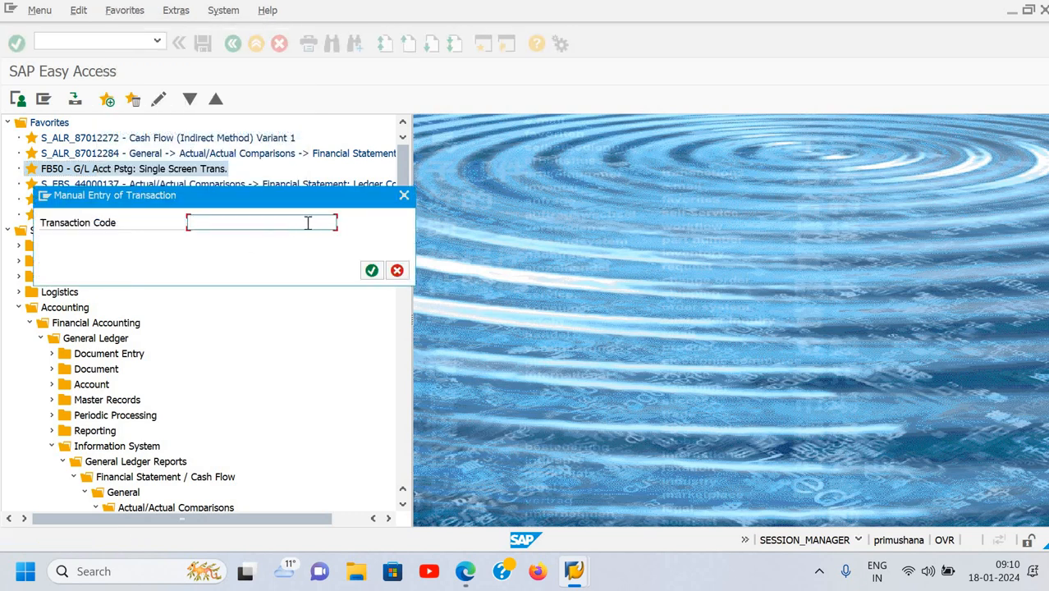
pyautogui.press('Return')
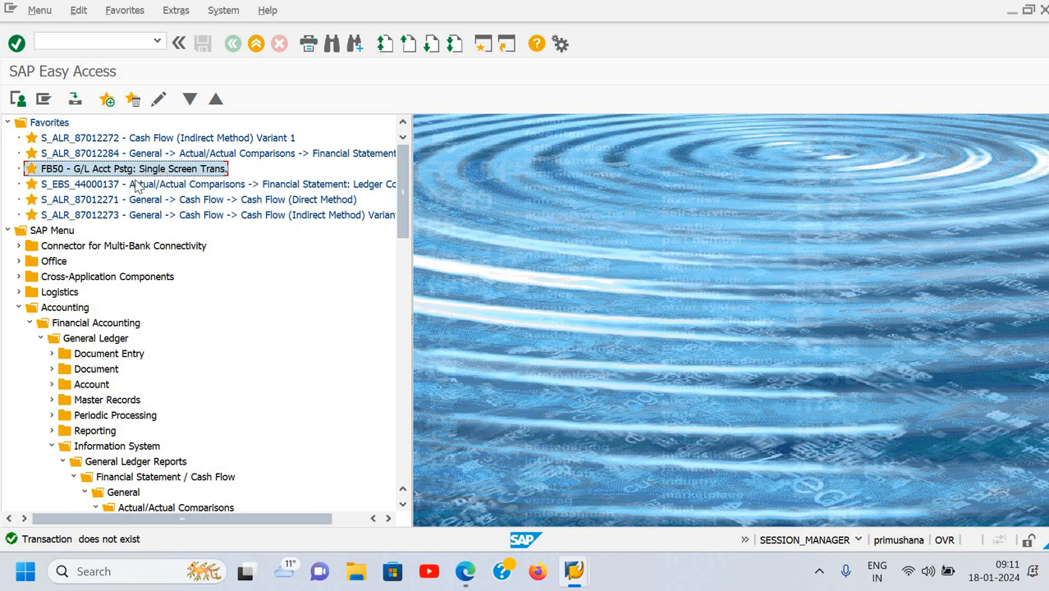
pyautogui.click(145, 185)
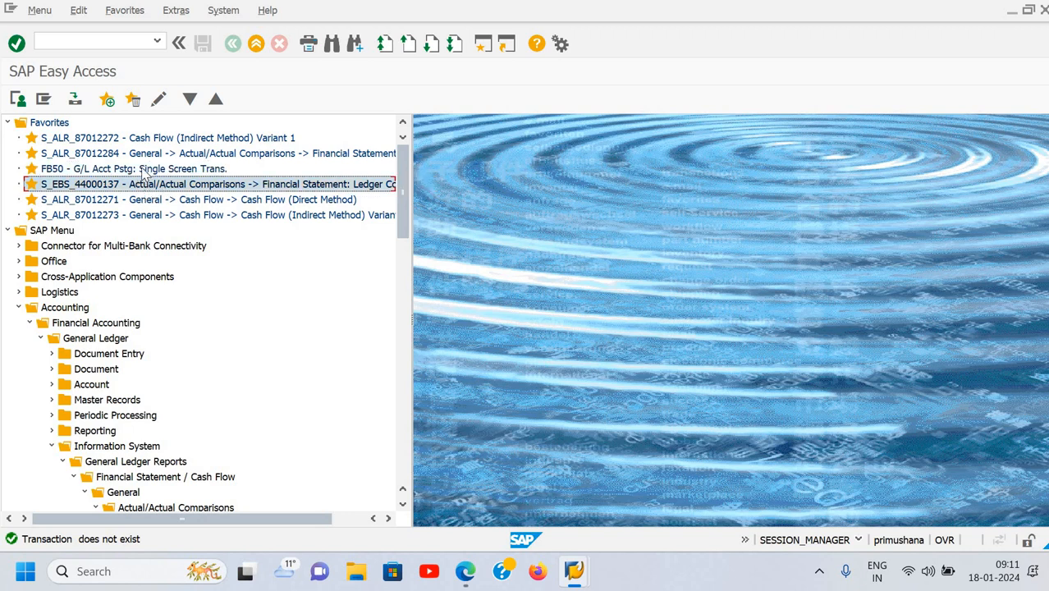
pyautogui.click(145, 171)
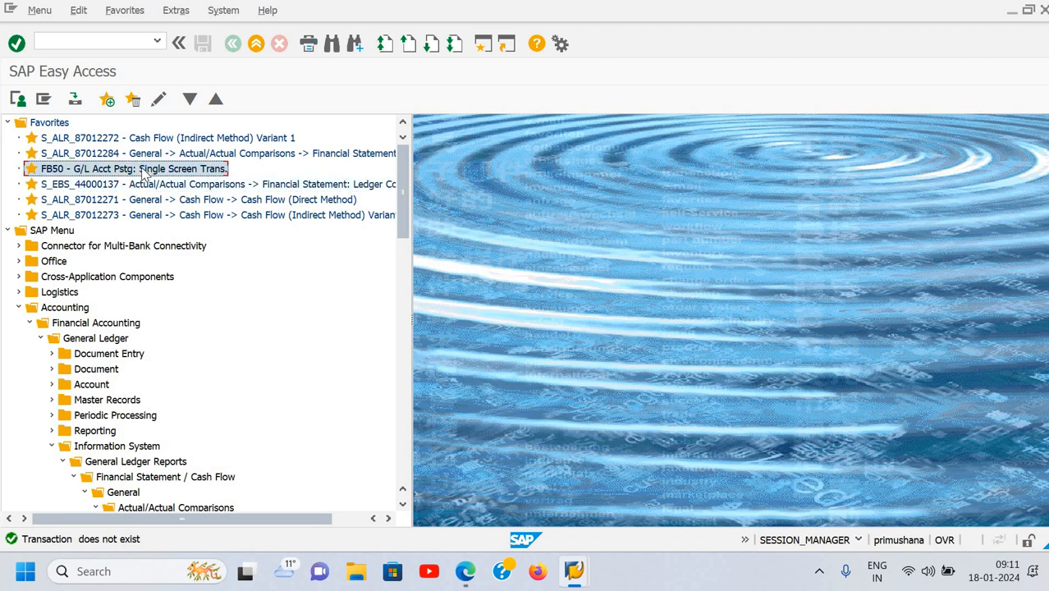
pyautogui.click(125, 10)
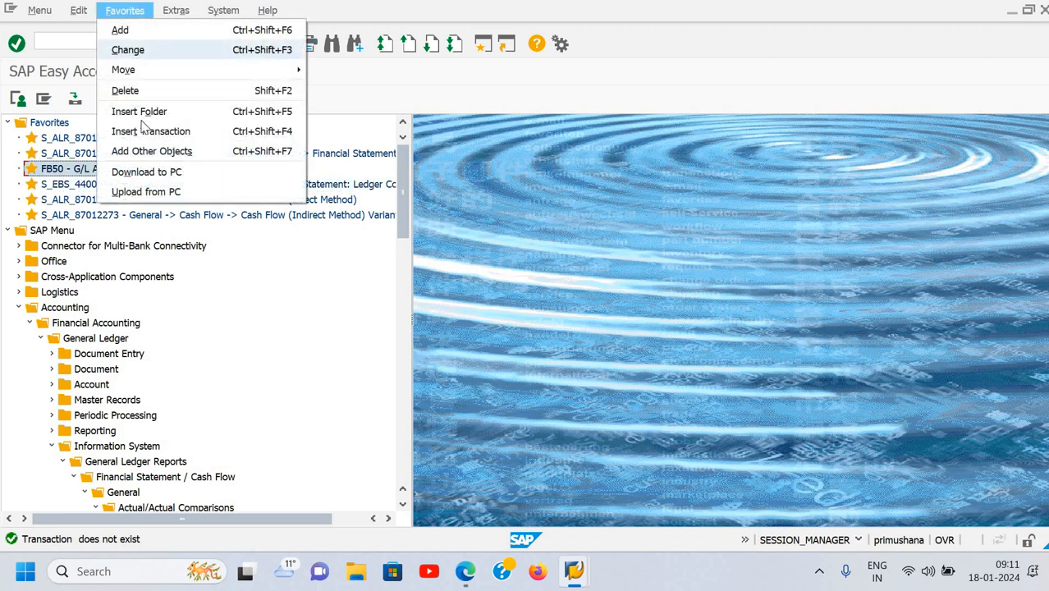
pyautogui.click(151, 131)
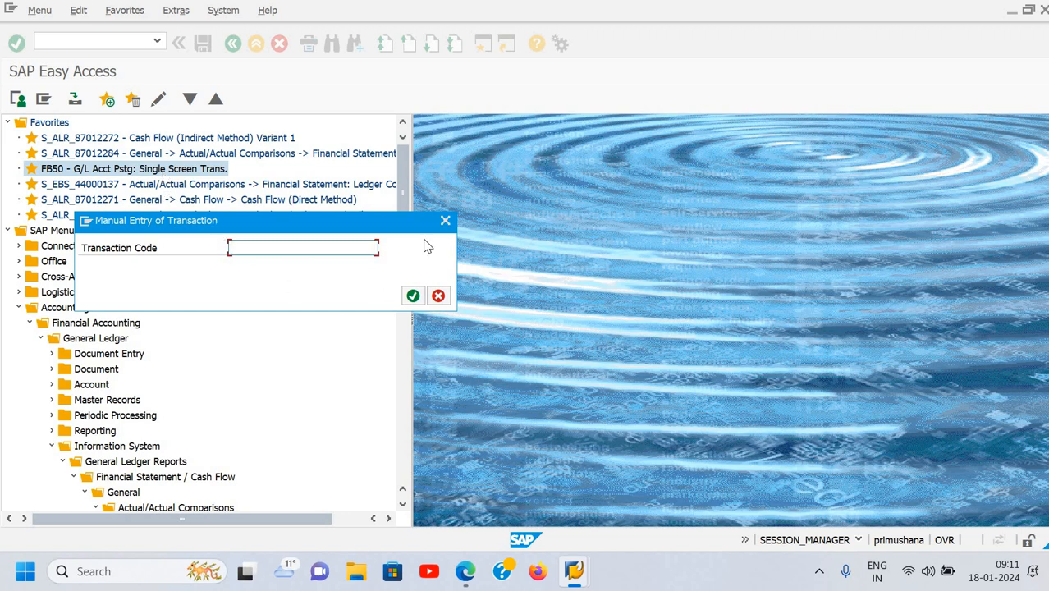
pyautogui.press('Return')
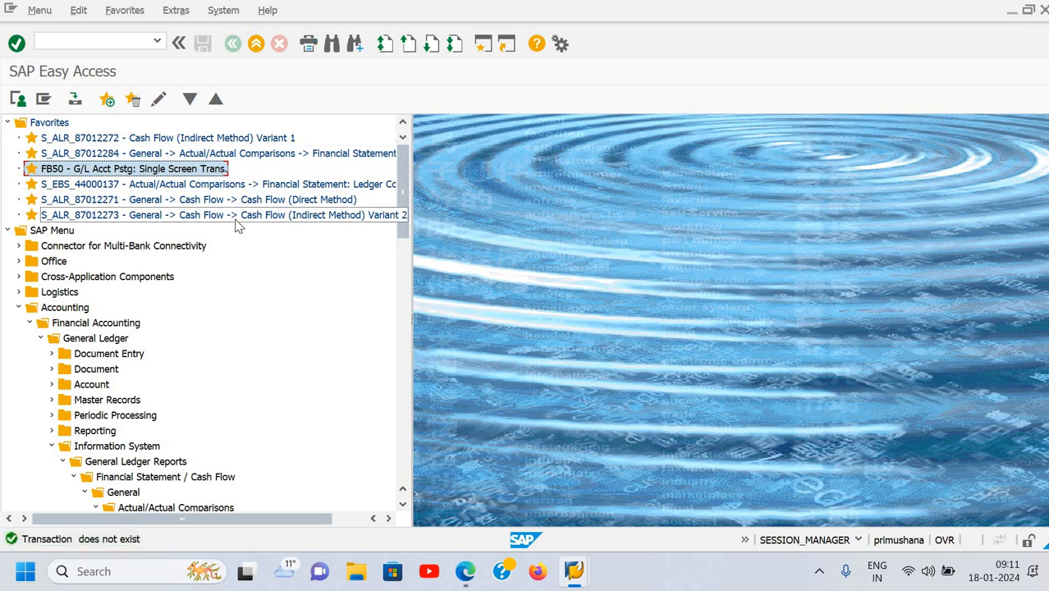
# Step: Delete the S_ALR_87012271 Cash Flow (Direct Method) and S_ALR_87012273 Cash Flow (Indirect Method) Variant 2 entries from the favorites
pyautogui.click(175, 187)
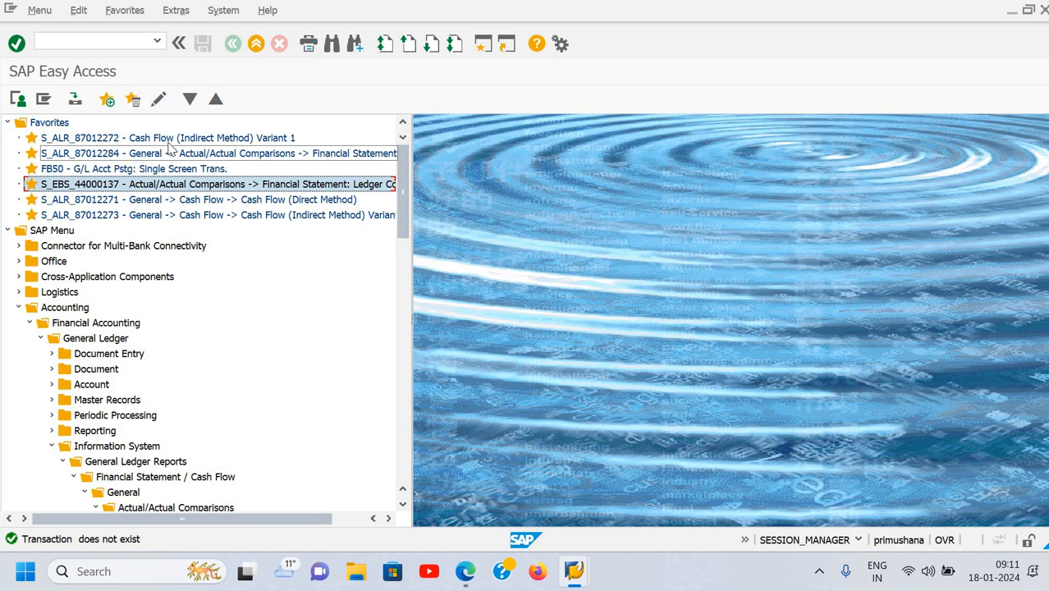
pyautogui.click(172, 206)
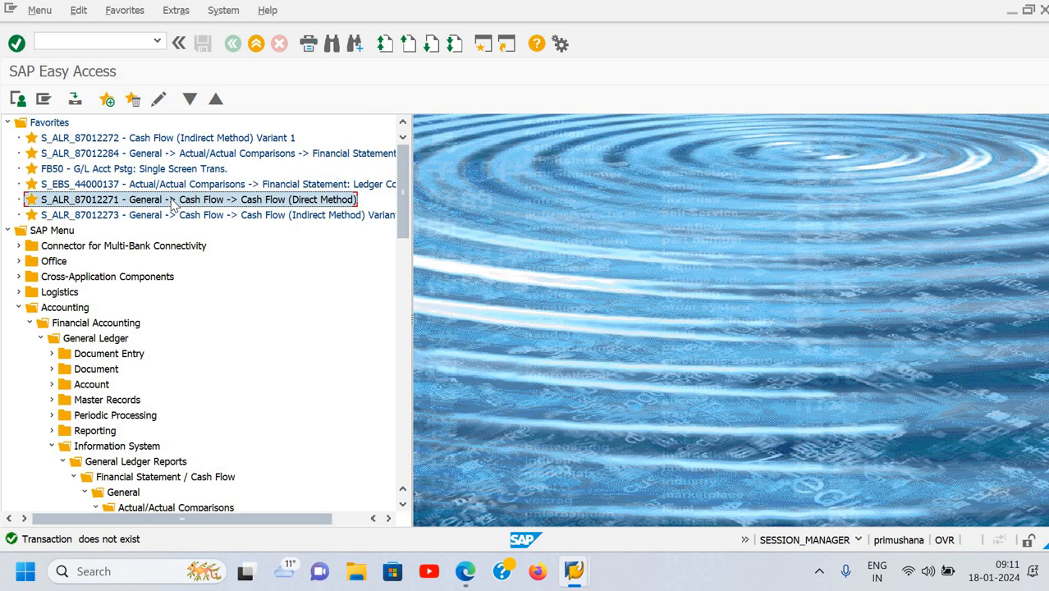
pyautogui.rightClick(172, 203)
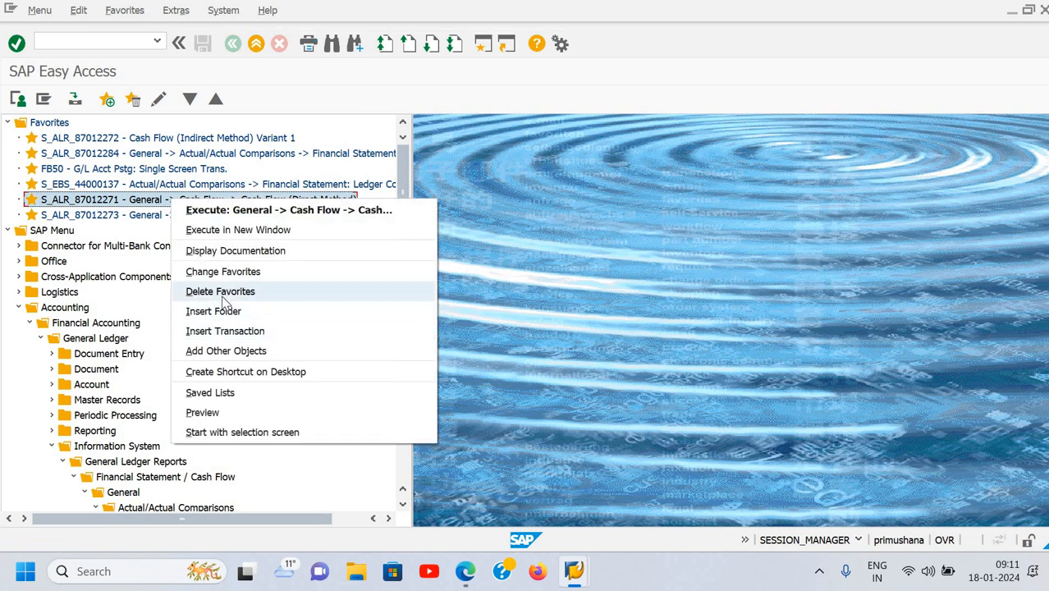
pyautogui.click(221, 292)
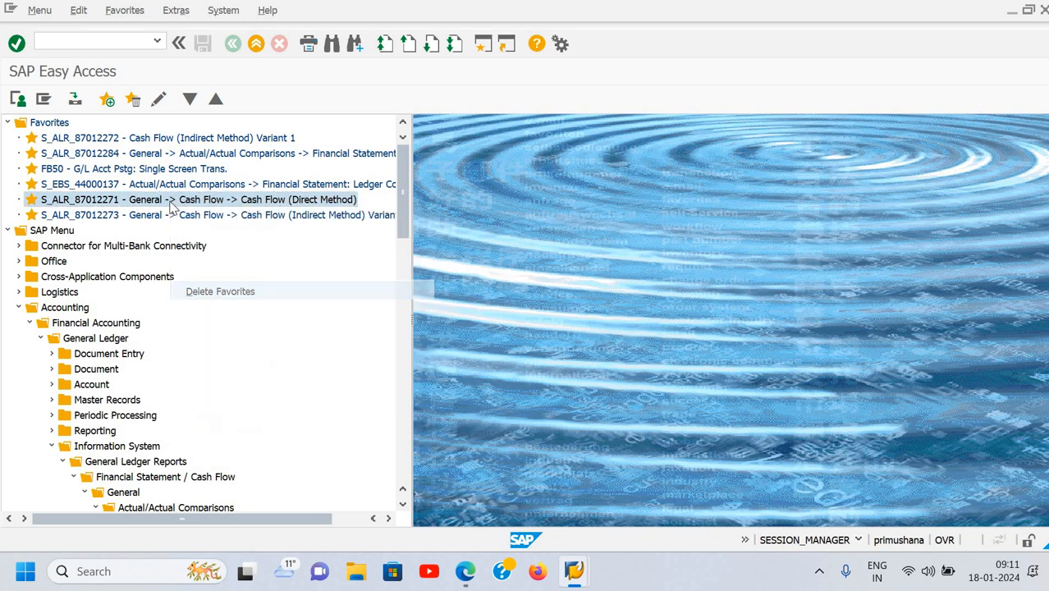
pyautogui.click(136, 100)
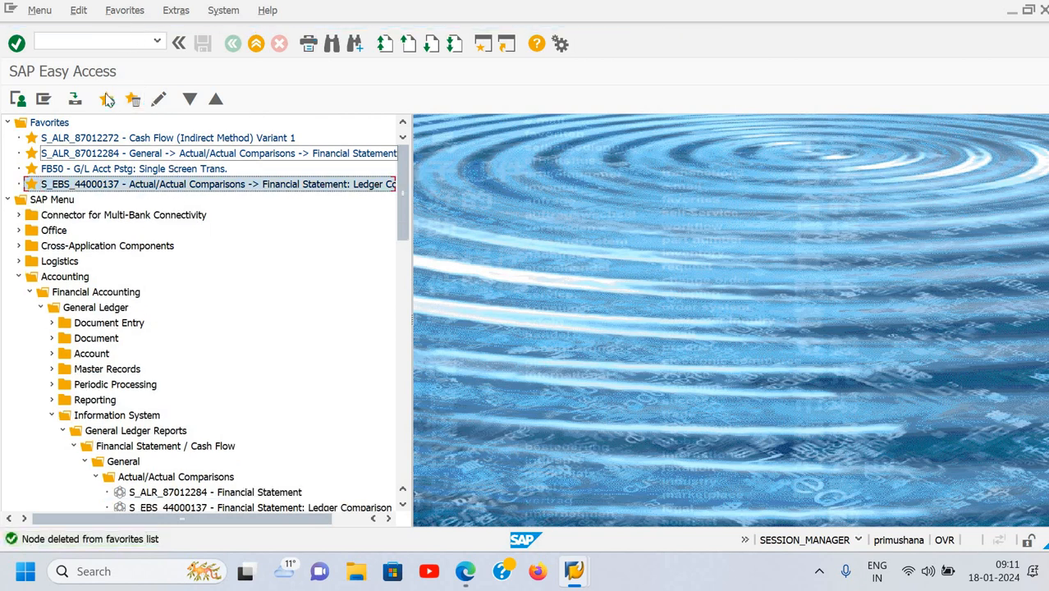
# Step: Delete the S_EBS_44000137 Financial Statement: Ledger Comparison and FB50 entries from the favorites
pyautogui.click(130, 12)
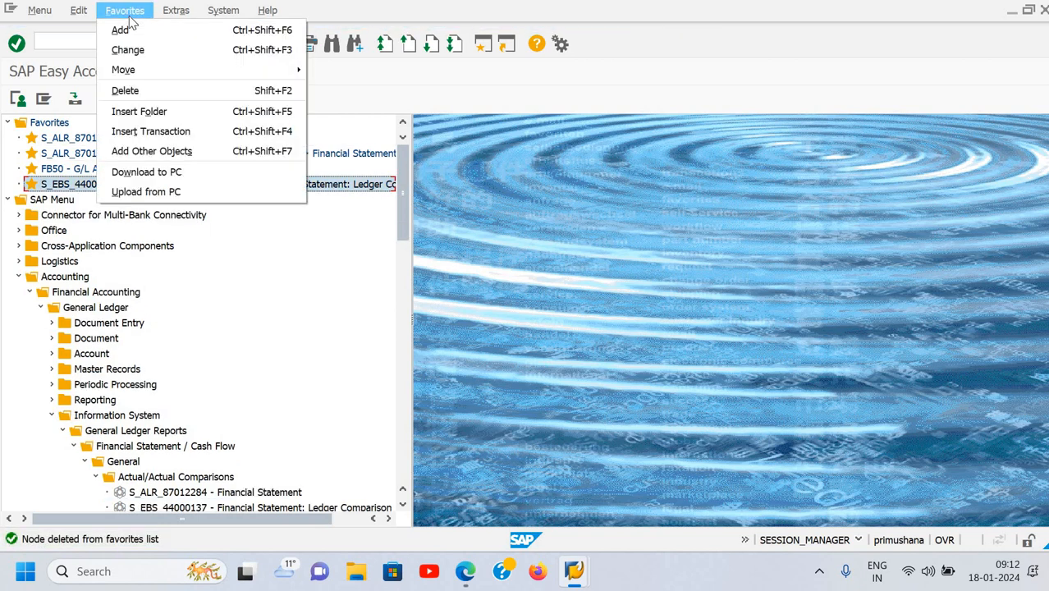
pyautogui.click(274, 92)
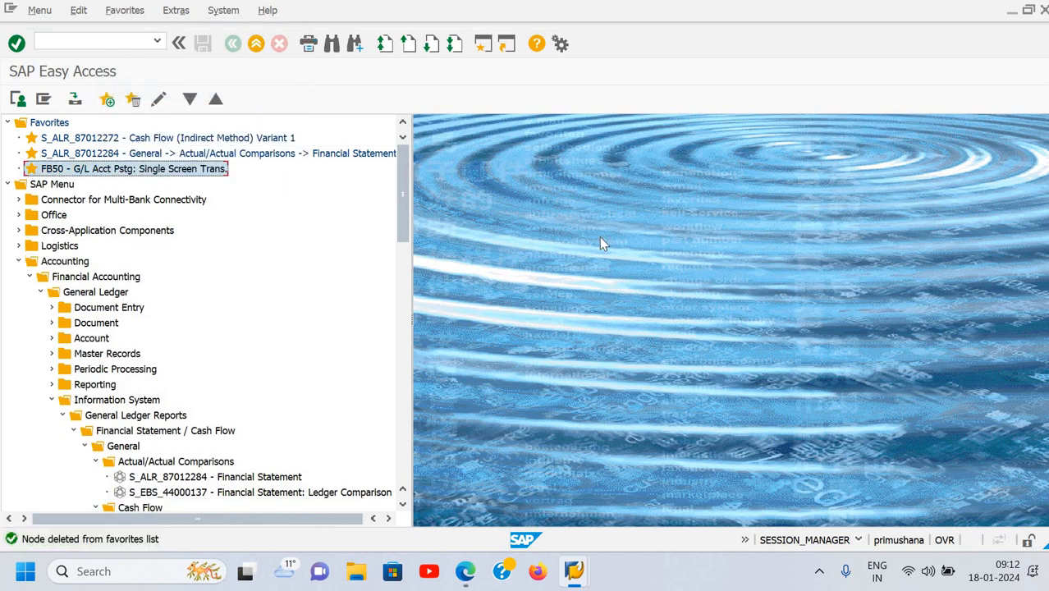
pyautogui.hotkey('shift', 'F2')
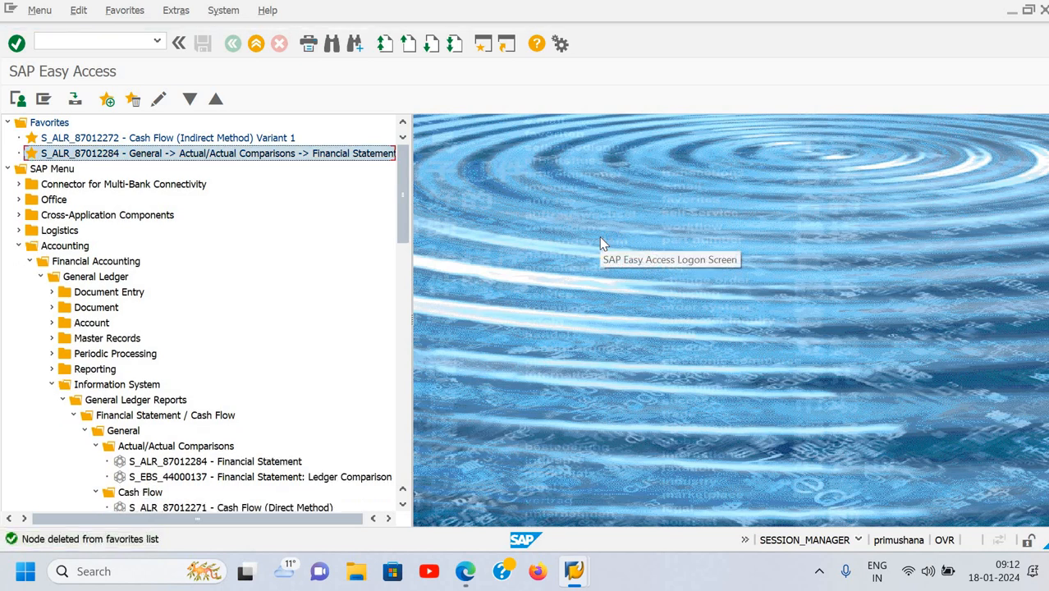
pyautogui.hotkey('shift', 'F2')
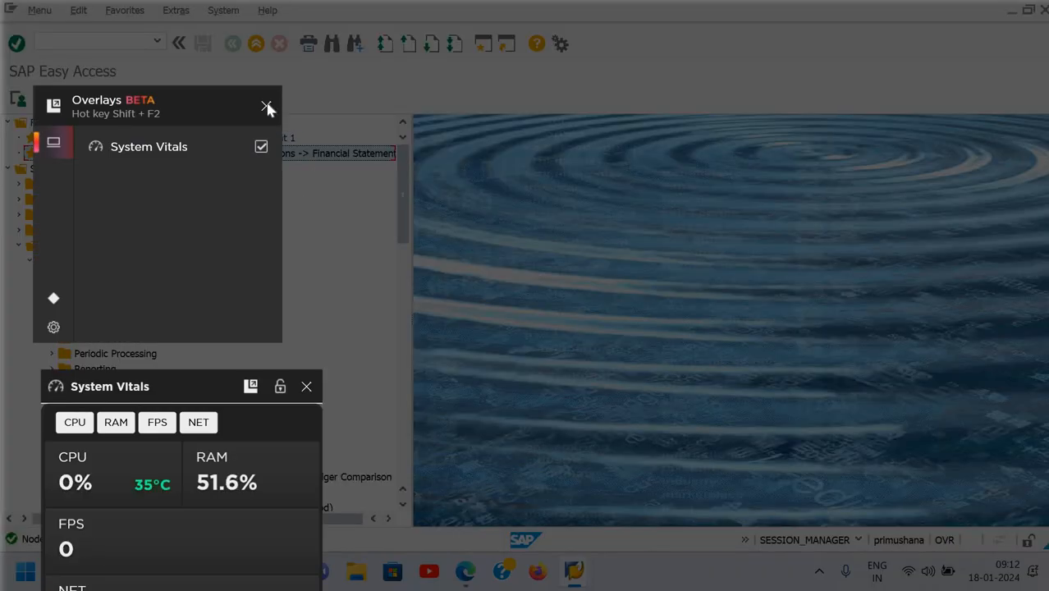
# Step: Change the text of the S_ALR_87012284 favorite to Financial Statement
pyautogui.click(267, 106)
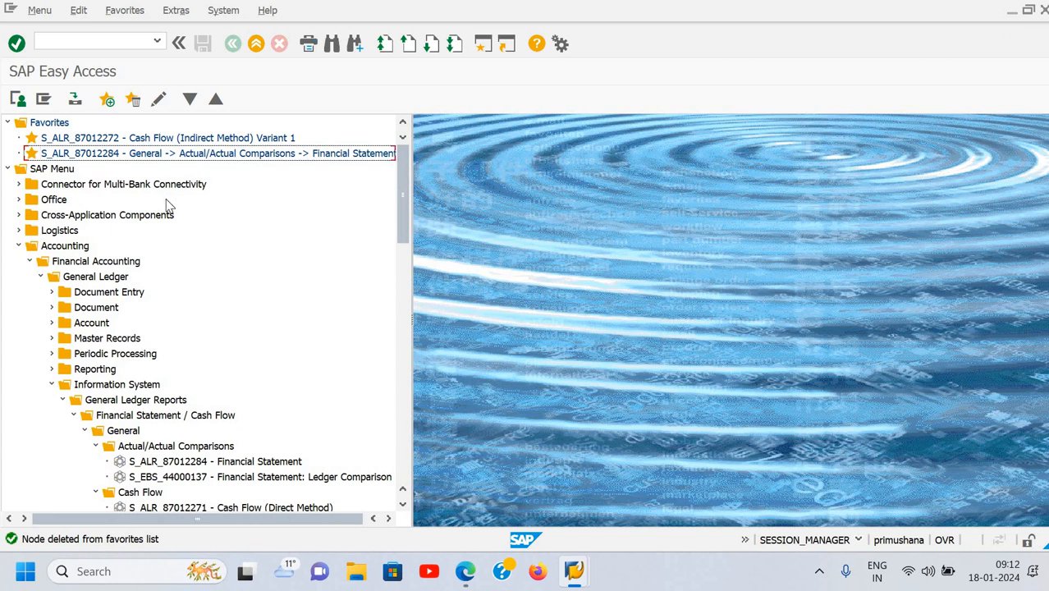
pyautogui.click(142, 15)
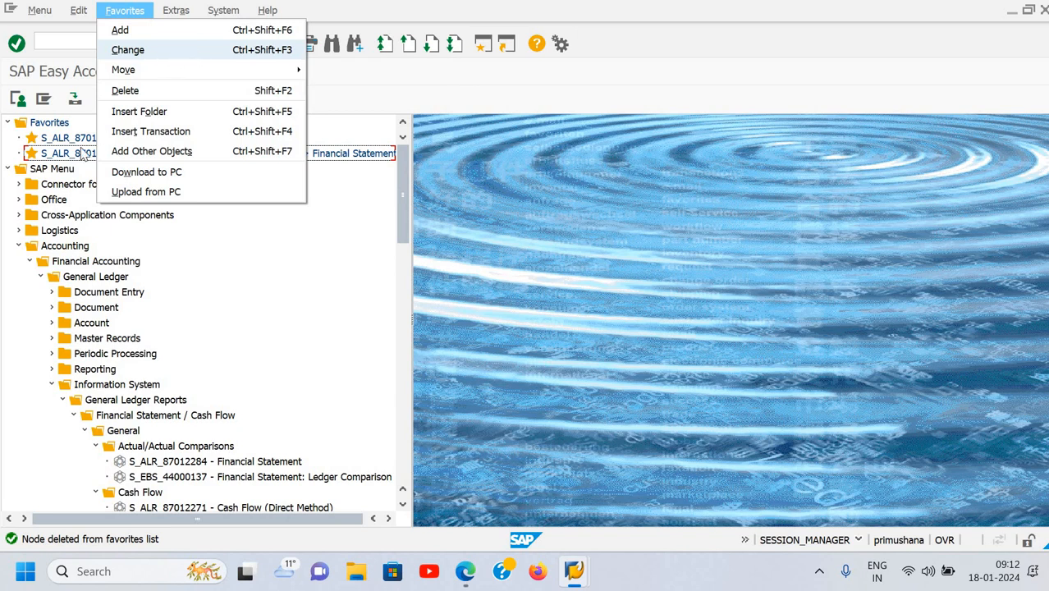
pyautogui.click(106, 149)
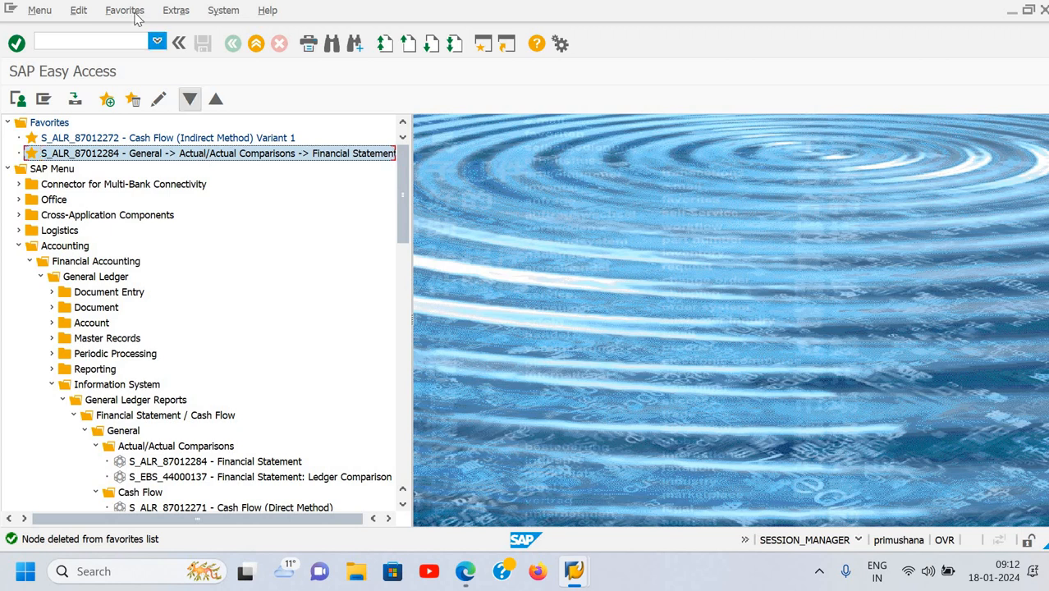
pyautogui.click(125, 10)
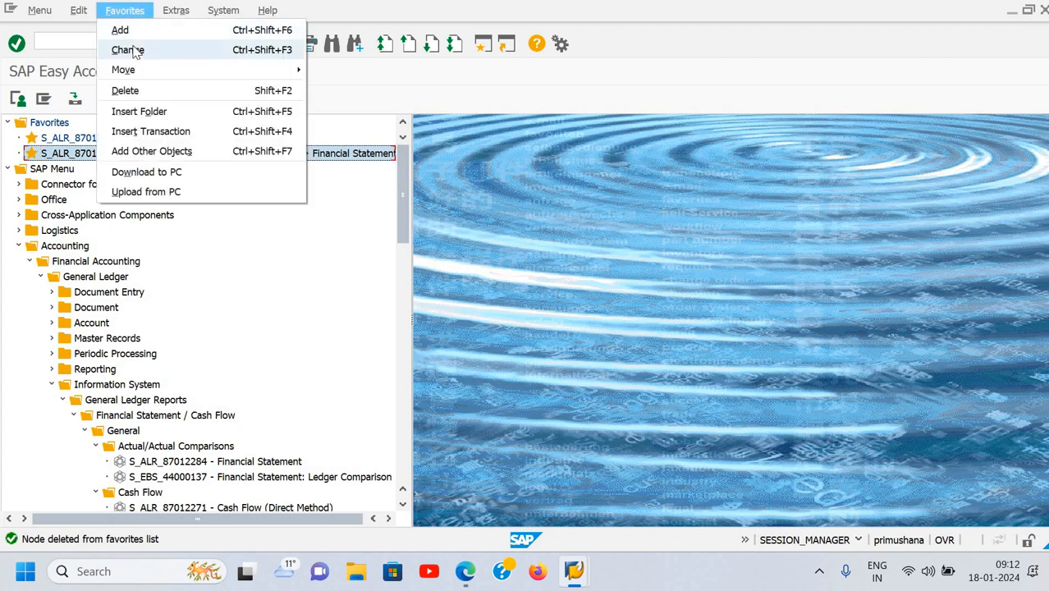
pyautogui.click(132, 50)
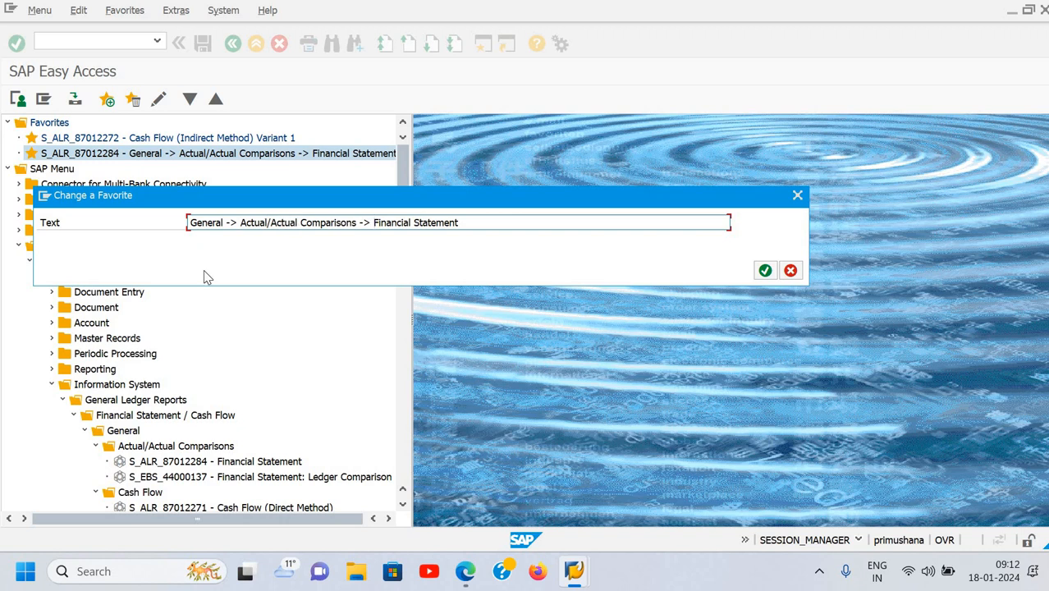
pyautogui.press('BackSpace')
pyautogui.press('BackSpace')
pyautogui.press('BackSpace')
pyautogui.press('BackSpace')
pyautogui.press('BackSpace')
pyautogui.press('BackSpace')
pyautogui.press('BackSpace')
pyautogui.press('BackSpace')
pyautogui.press('BackSpace')
pyautogui.press('BackSpace')
pyautogui.press('BackSpace')
pyautogui.press('BackSpace')
pyautogui.press('BackSpace')
pyautogui.press('BackSpace')
pyautogui.press('BackSpace')
pyautogui.press('BackSpace')
pyautogui.press('BackSpace')
pyautogui.press('BackSpace')
pyautogui.press('BackSpace')
pyautogui.press('BackSpace')
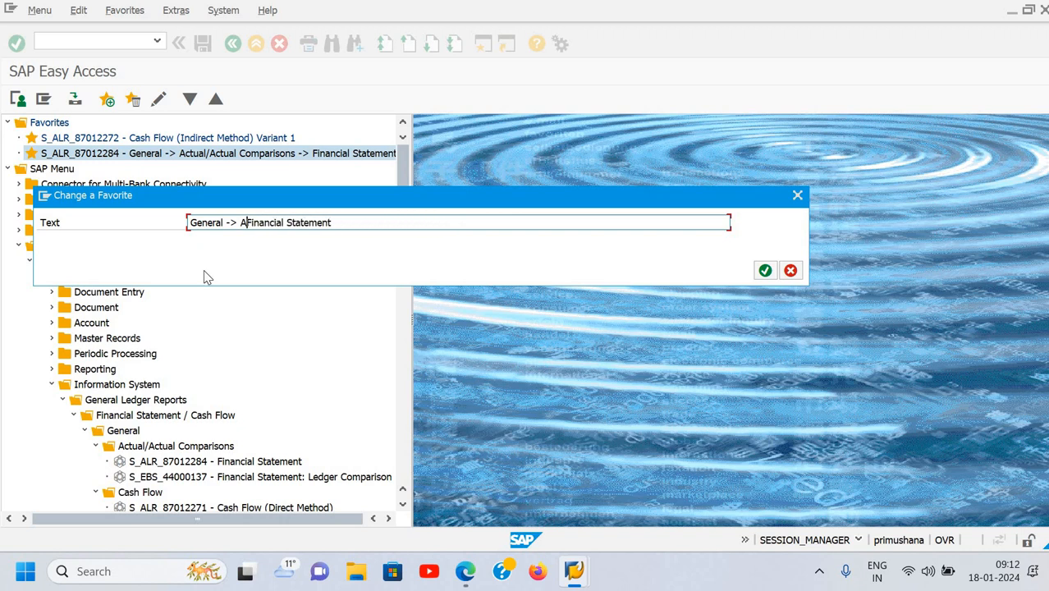
pyautogui.click(764, 272)
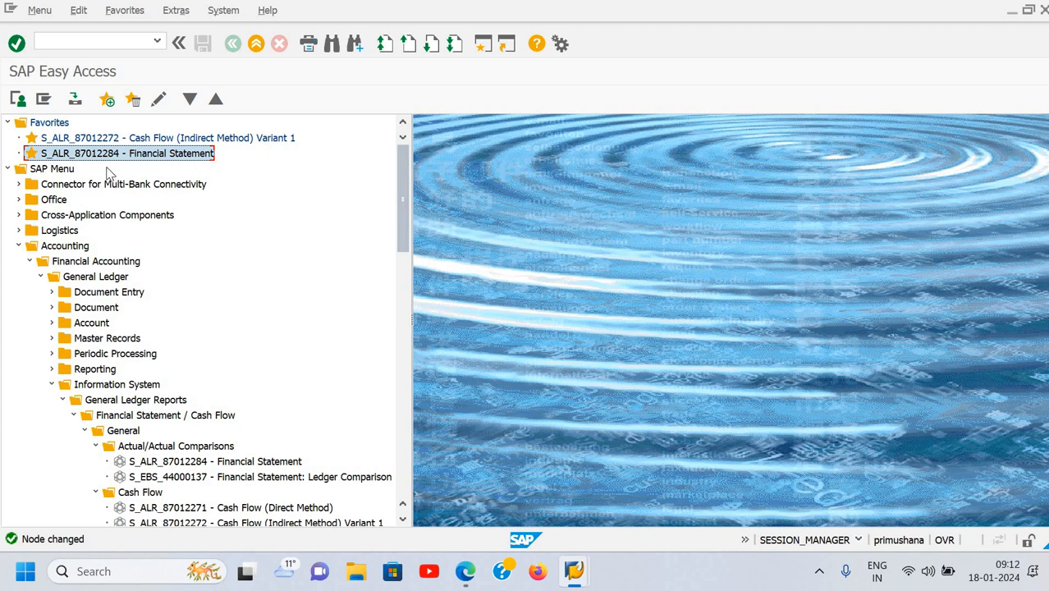
# Step: Change the text of the S_ALR_87012272 favorite to Cash Flow
pyautogui.click(154, 140)
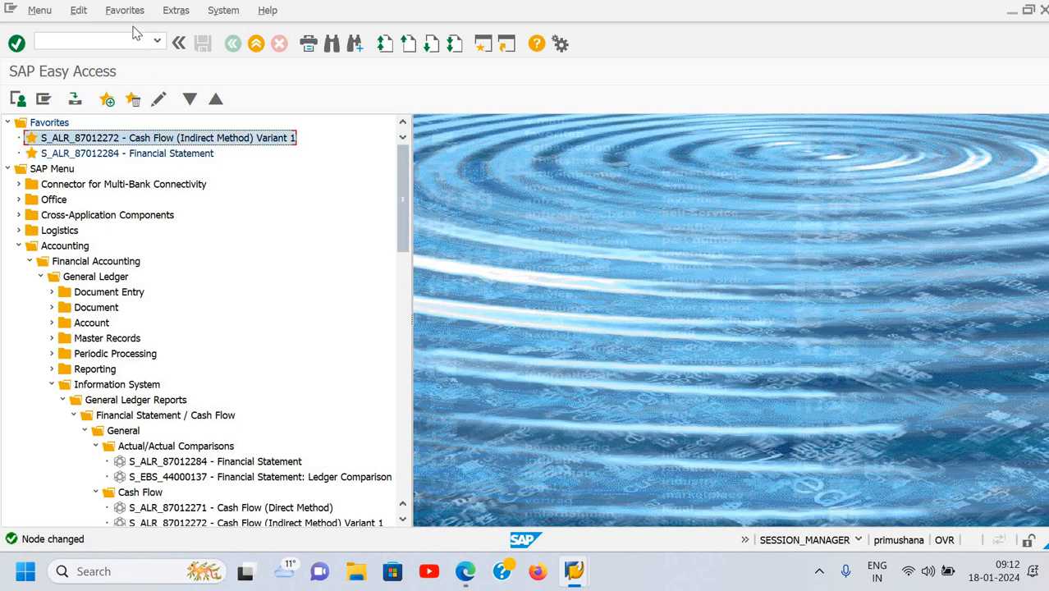
pyautogui.rightClick(124, 143)
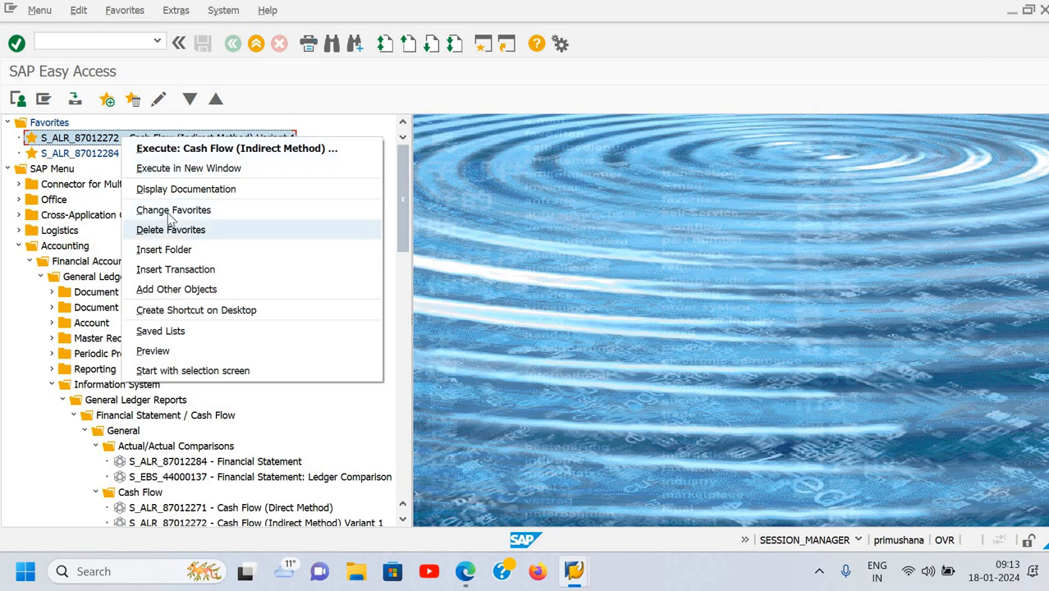
pyautogui.click(174, 213)
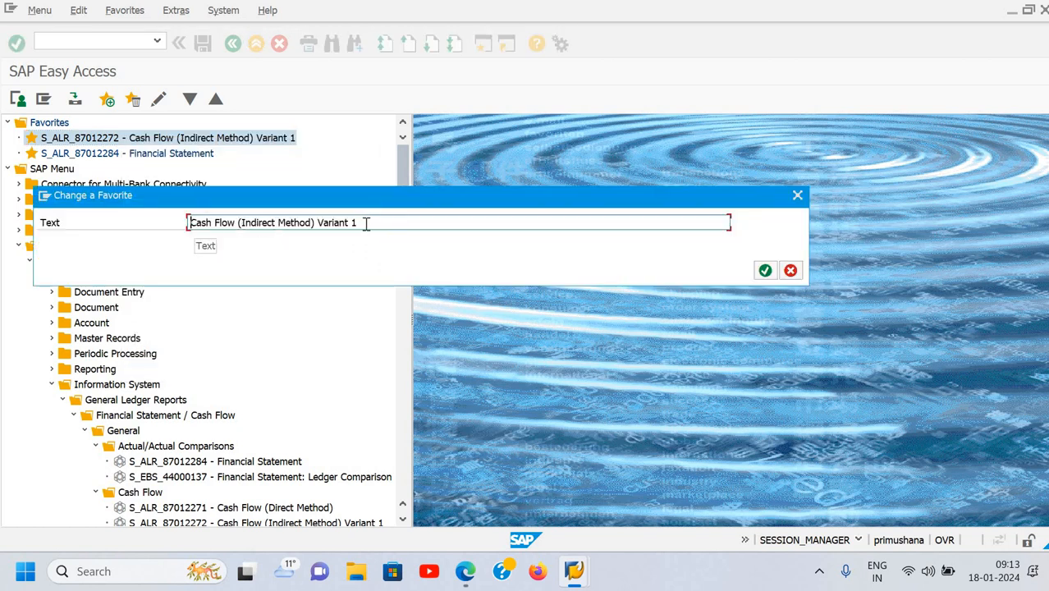
pyautogui.click(366, 223)
pyautogui.press('BackSpace')
pyautogui.press('BackSpace')
pyautogui.press('BackSpace')
pyautogui.press('BackSpace')
pyautogui.press('BackSpace')
pyautogui.press('BackSpace')
pyautogui.press('BackSpace')
pyautogui.press('BackSpace')
pyautogui.press('BackSpace')
pyautogui.press('BackSpace')
pyautogui.press('BackSpace')
pyautogui.press('BackSpace')
pyautogui.press('BackSpace')
pyautogui.press('BackSpace')
pyautogui.press('BackSpace')
pyautogui.press('BackSpace')
pyautogui.press('BackSpace')
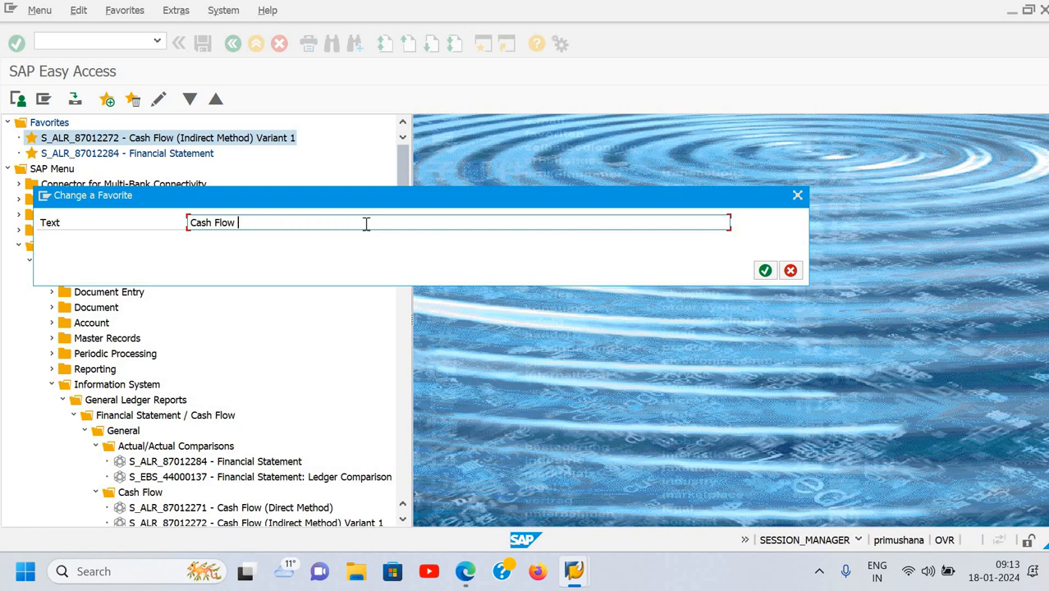
pyautogui.click(764, 272)
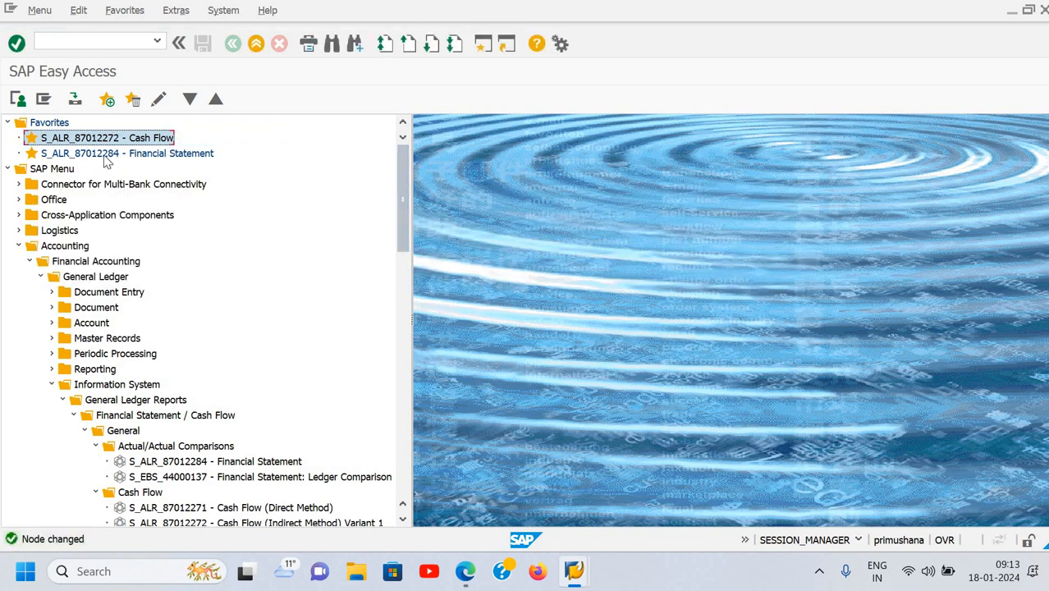
# Step: Move the S_ALR_87012284 Financial Statement favorite above the Cash Flow favorite, back below it, and above it again
pyautogui.click(107, 156)
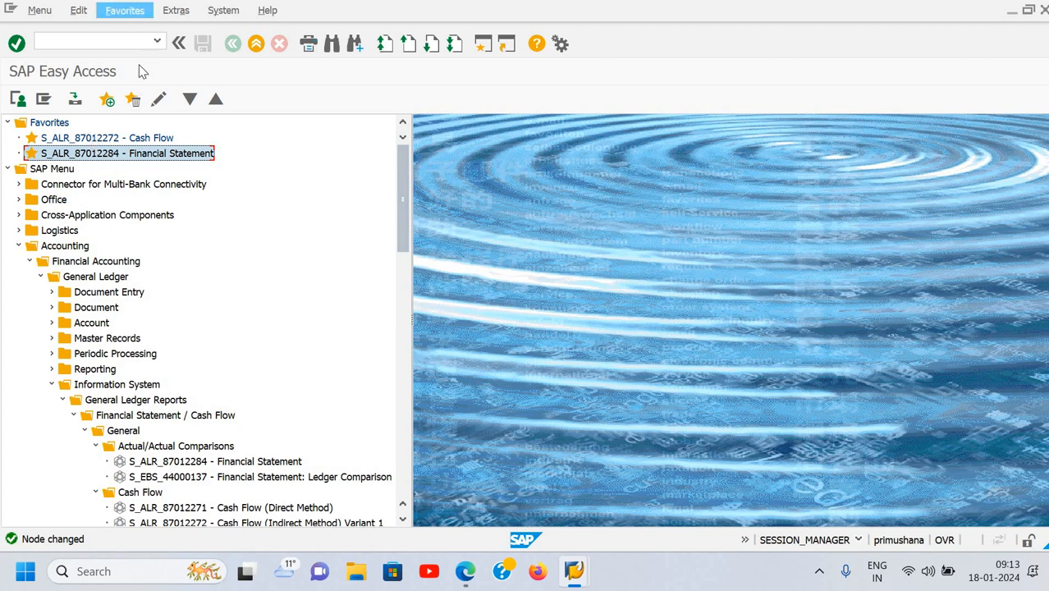
pyautogui.click(127, 12)
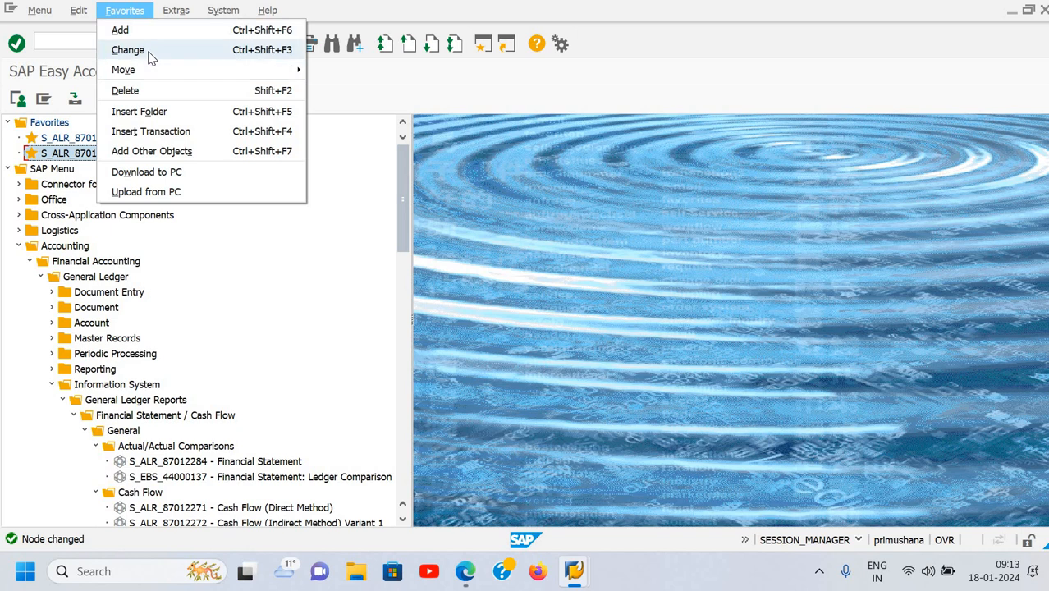
pyautogui.moveTo(176, 71)
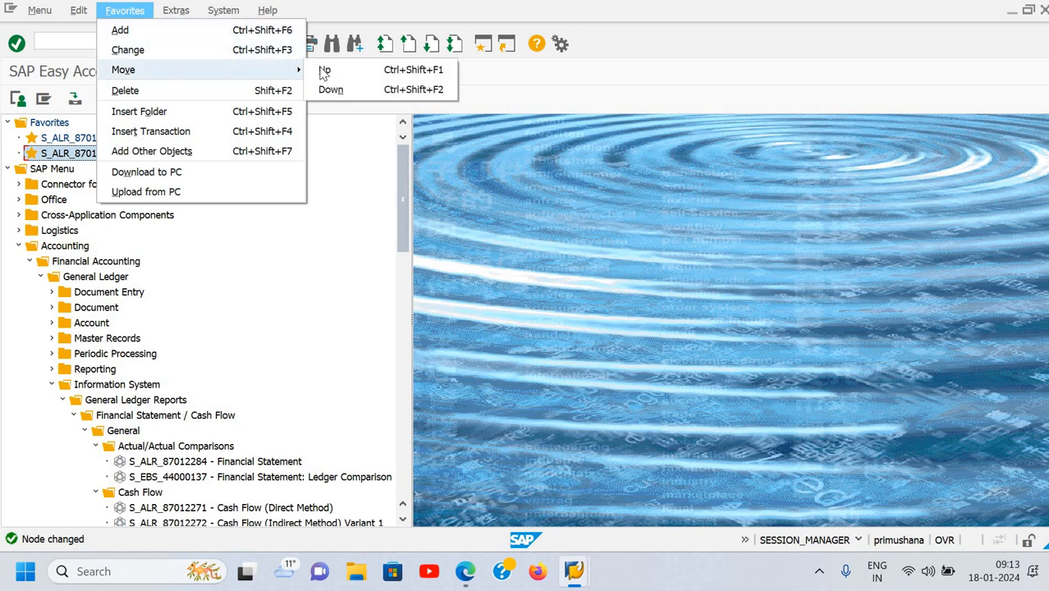
pyautogui.click(325, 71)
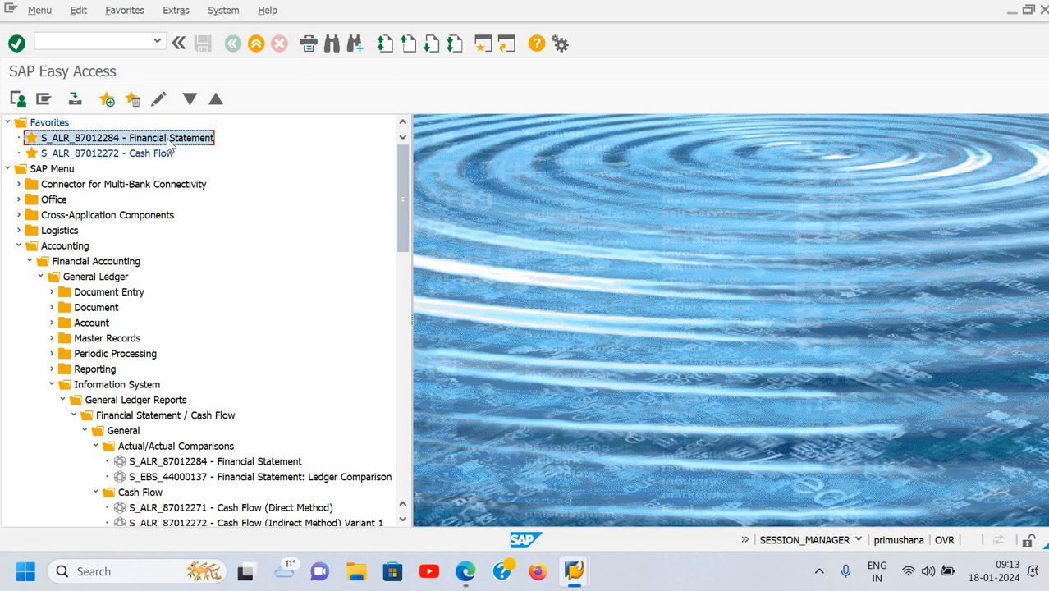
pyautogui.moveTo(170, 144); pyautogui.dragTo(156, 164)
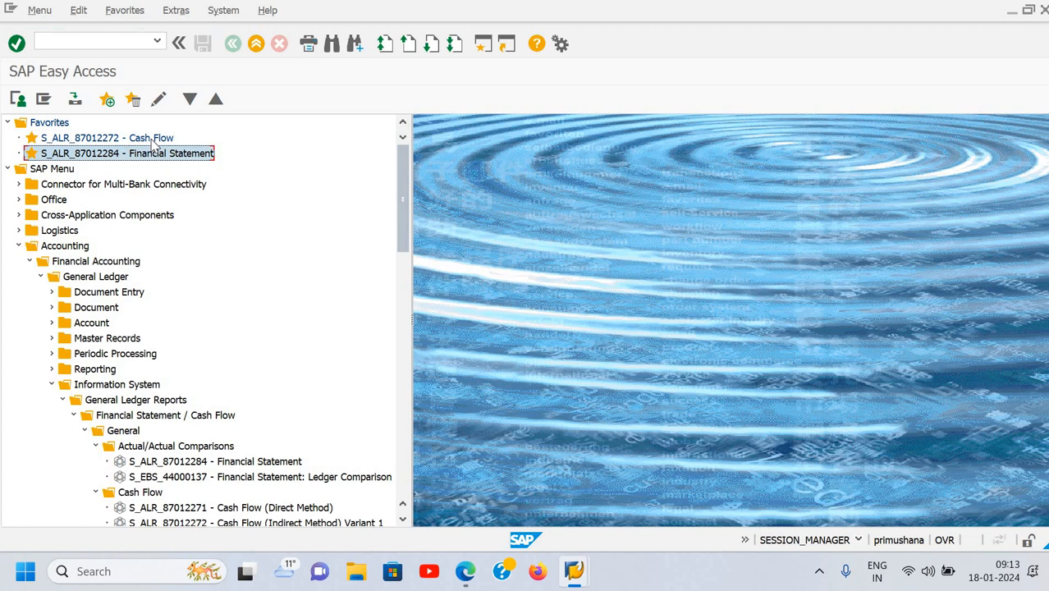
pyautogui.moveTo(148, 131); pyautogui.dragTo(149, 131)
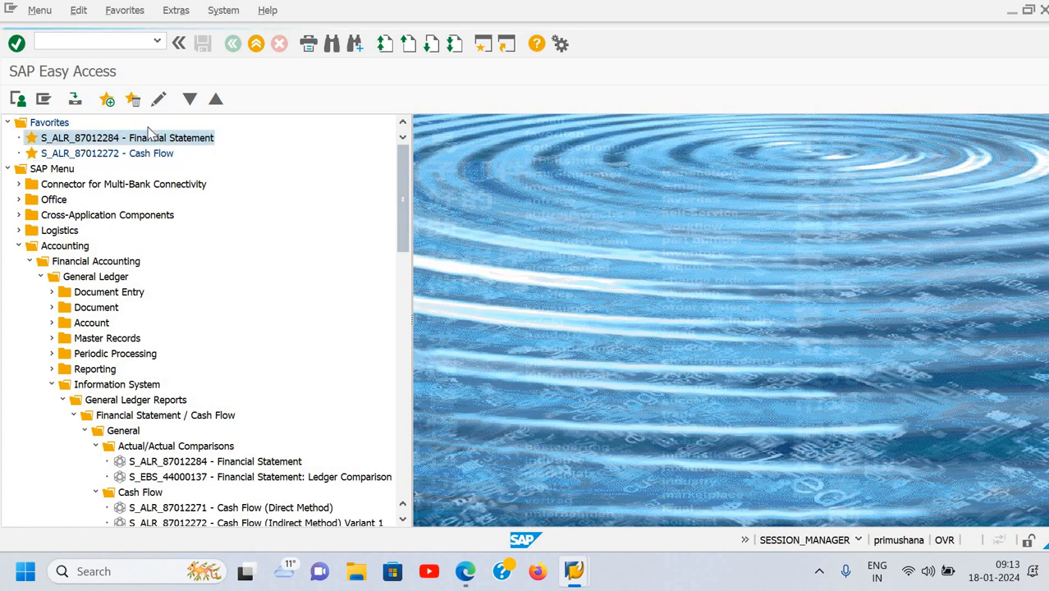
# Step: Insert a folder named Report directly under Favorites
pyautogui.click(124, 12)
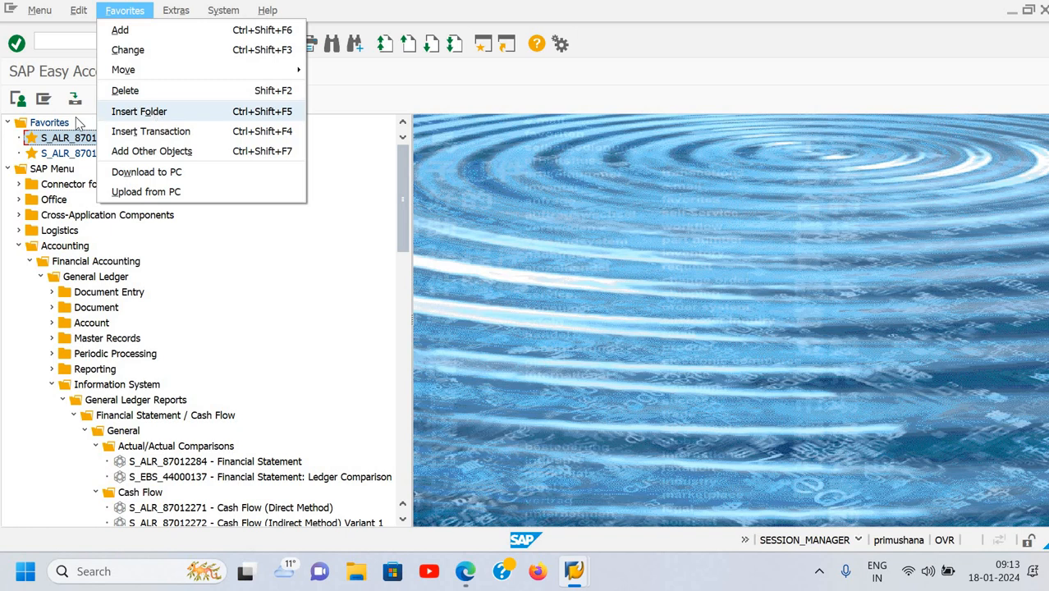
pyautogui.click(49, 122)
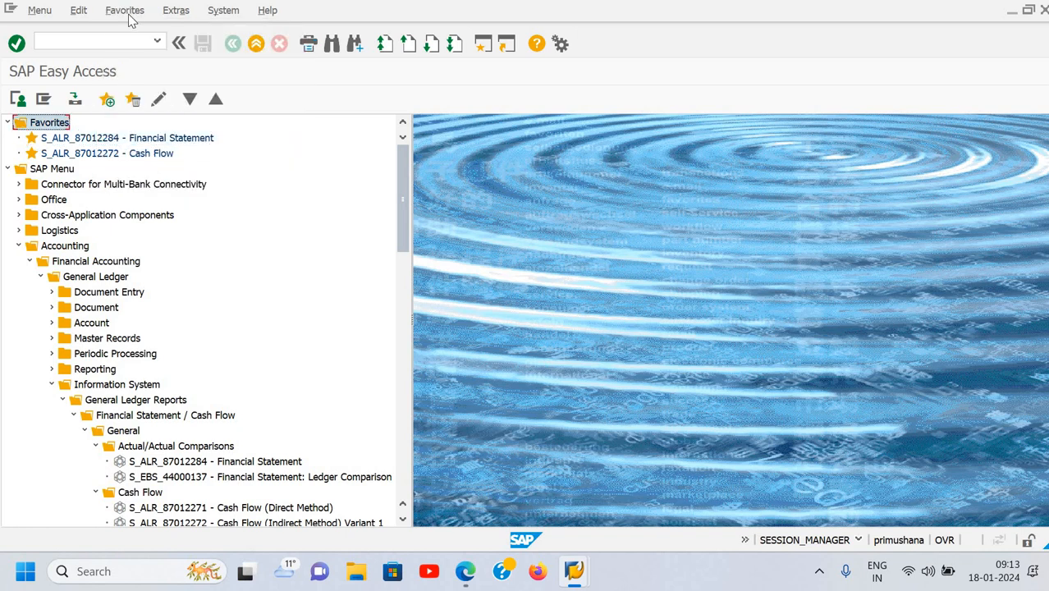
pyautogui.click(132, 13)
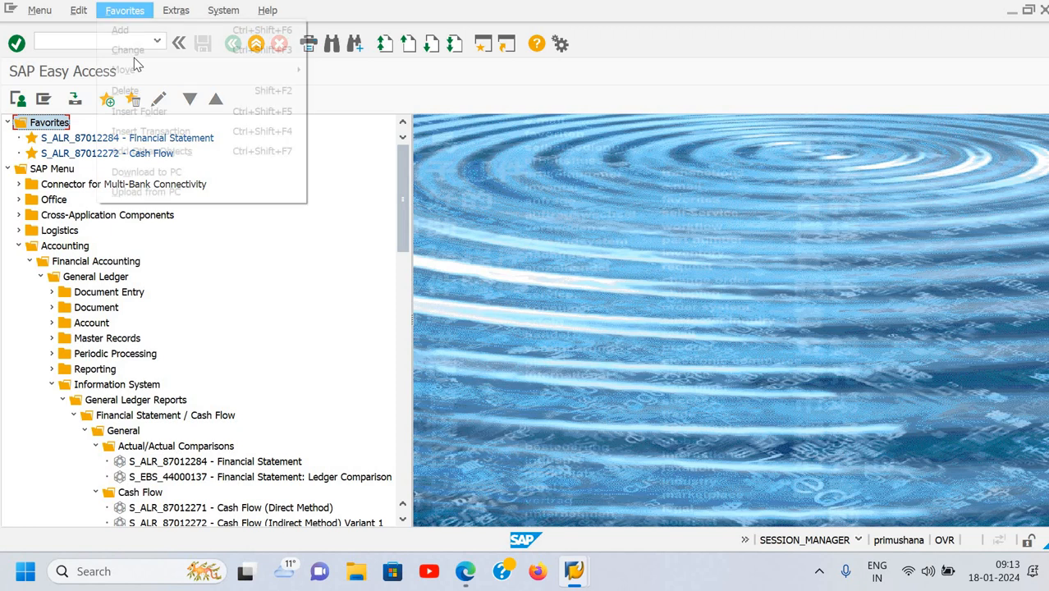
pyautogui.click(140, 112)
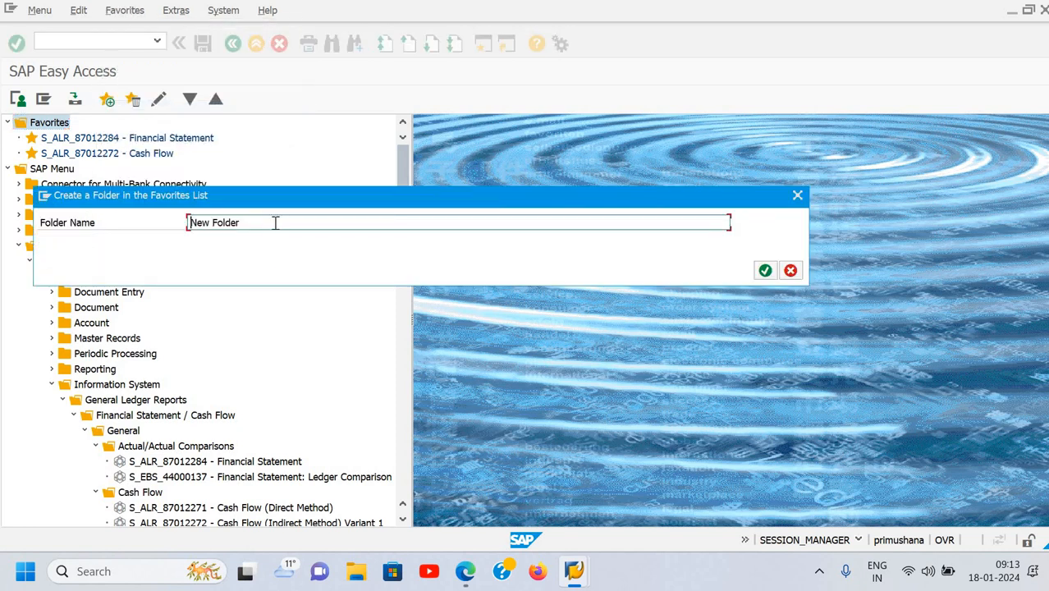
pyautogui.hotkey('ctrl', 'a')
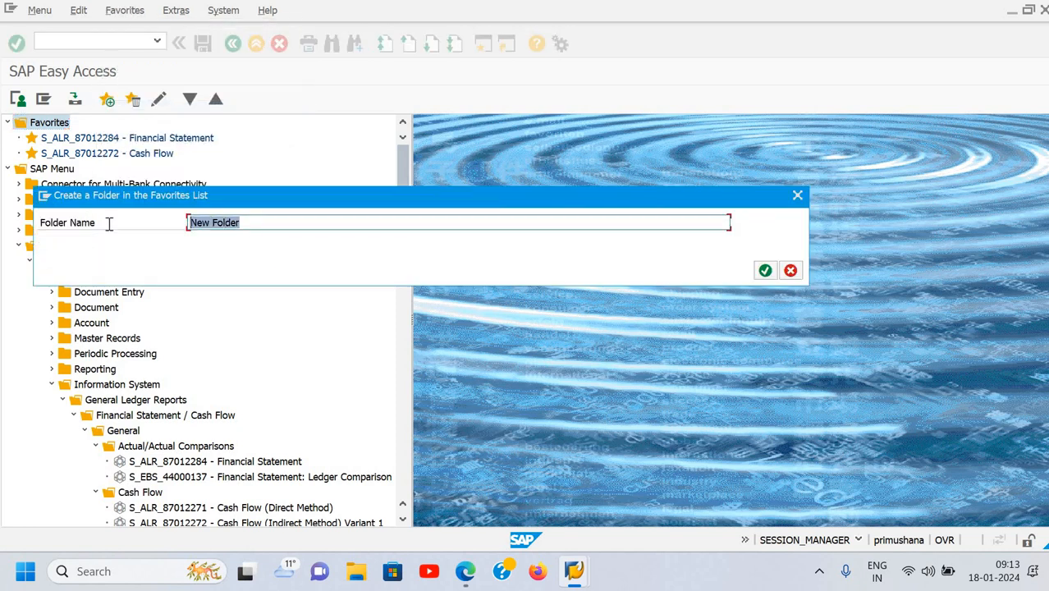
pyautogui.write('Re')
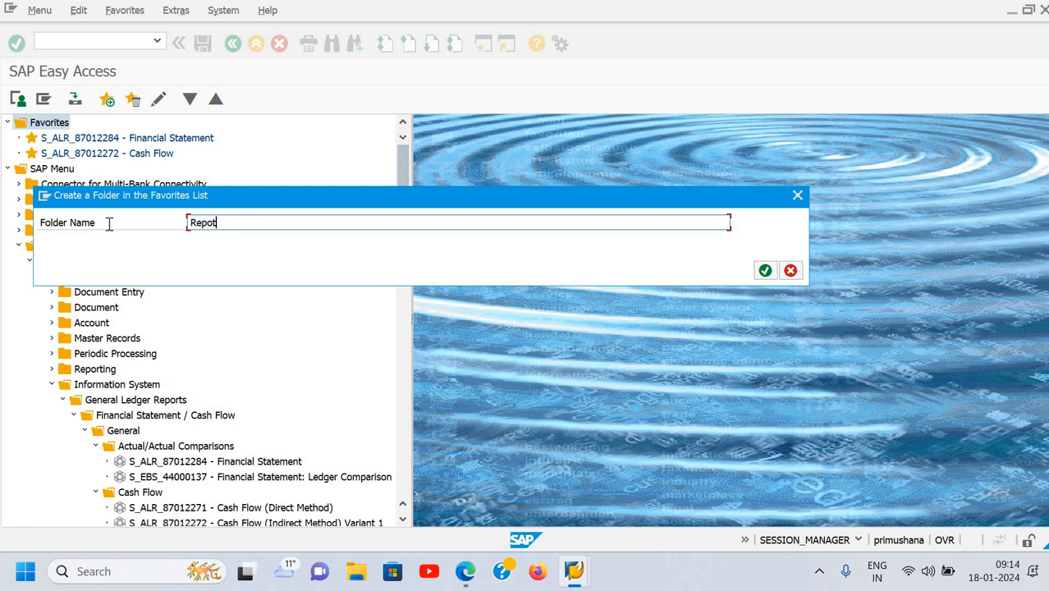
pyautogui.write('port')
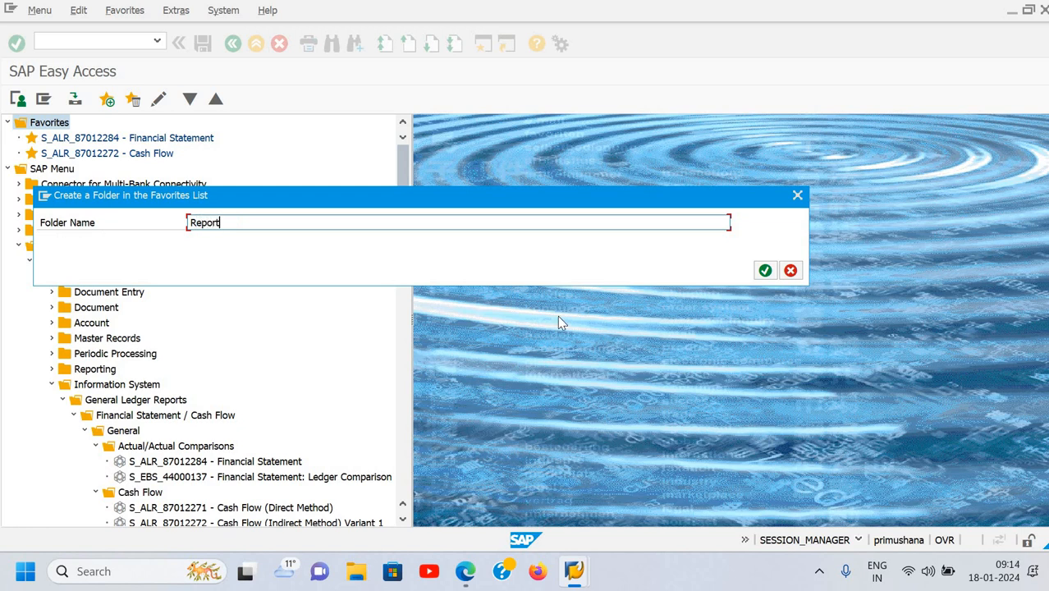
pyautogui.click(764, 271)
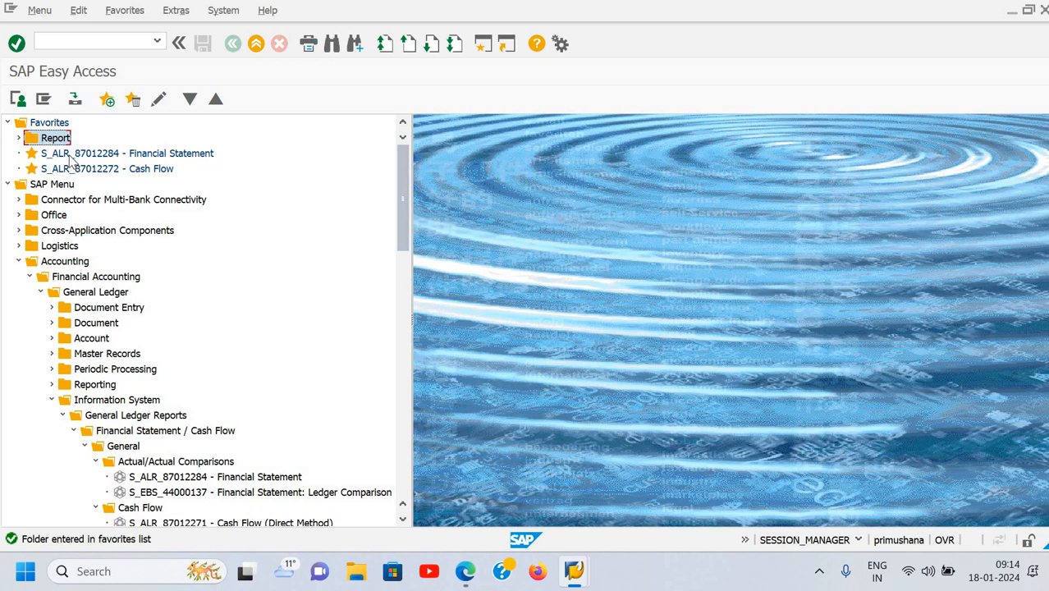
# Step: Move the Financial Statement and Cash Flow favorites into the Report folder and collapse the folder
pyautogui.click(72, 155)
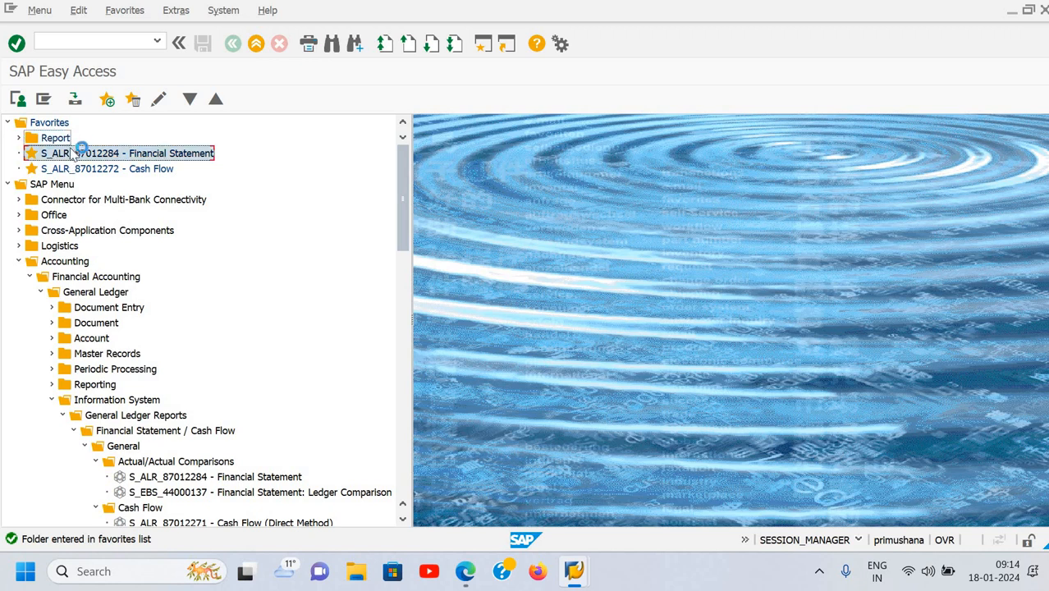
pyautogui.moveTo(77, 168); pyautogui.dragTo(71, 142)
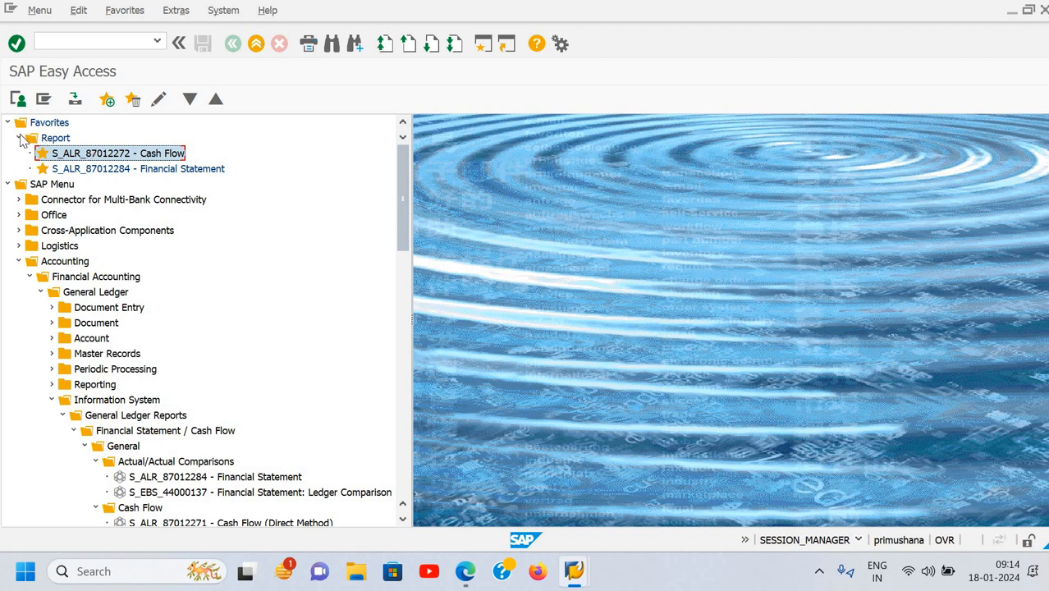
pyautogui.click(19, 138)
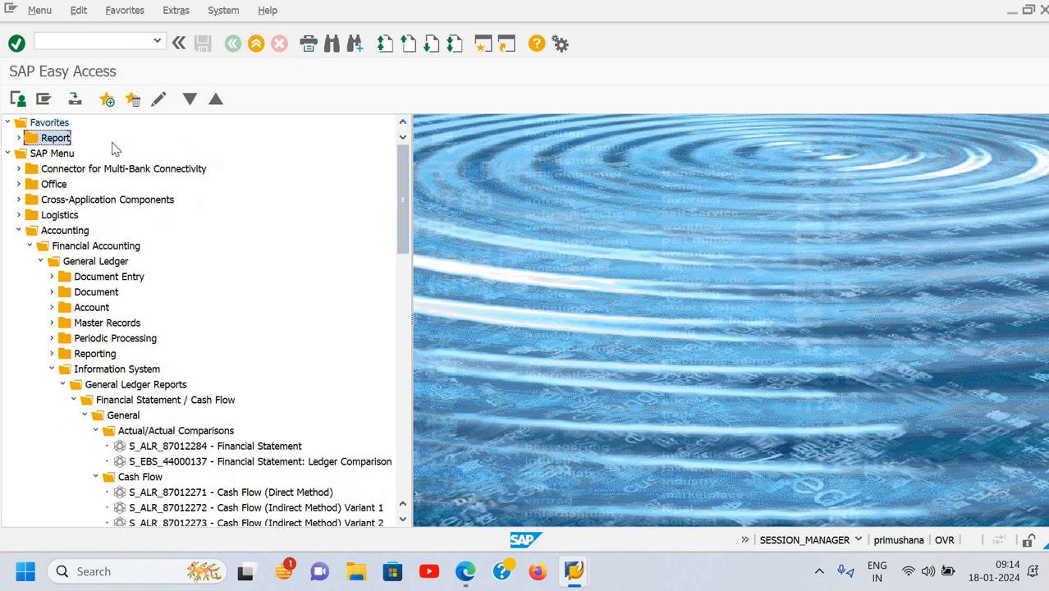
# Step: Insert a second folder named Transaction directly under Favorites
pyautogui.click(42, 128)
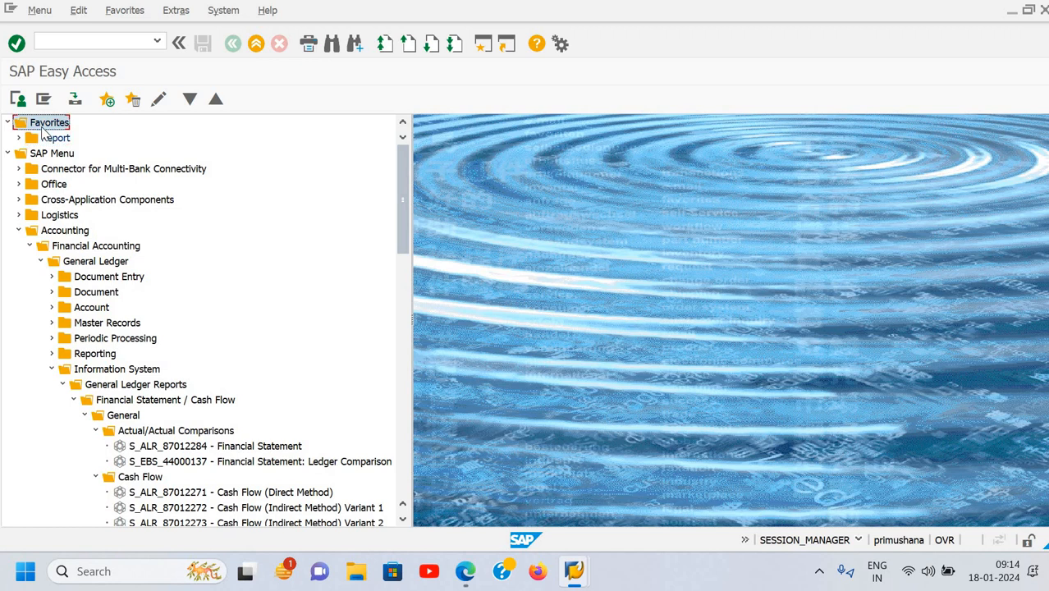
pyautogui.click(125, 13)
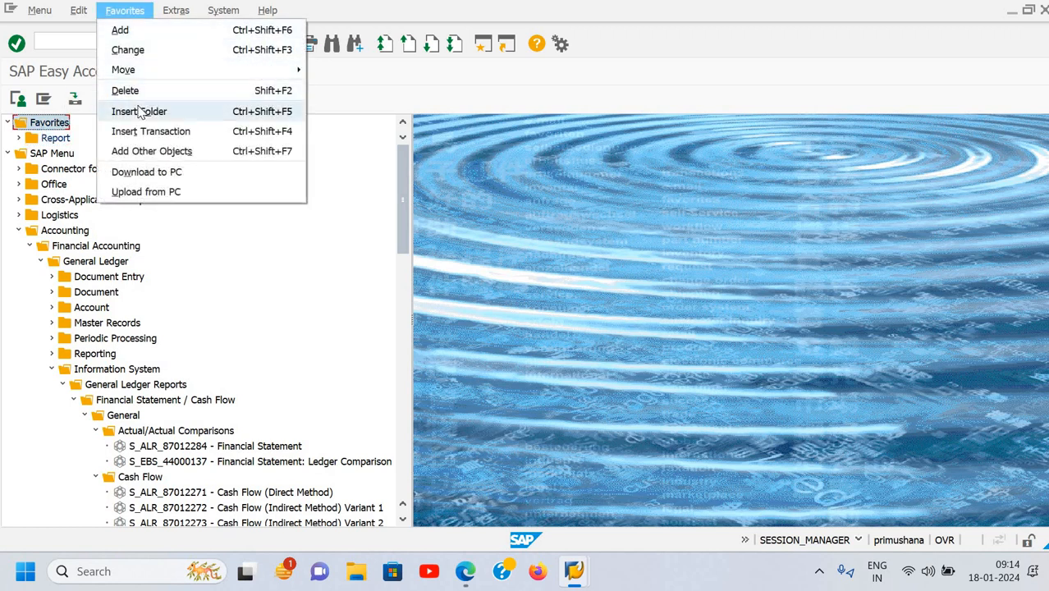
pyautogui.click(139, 112)
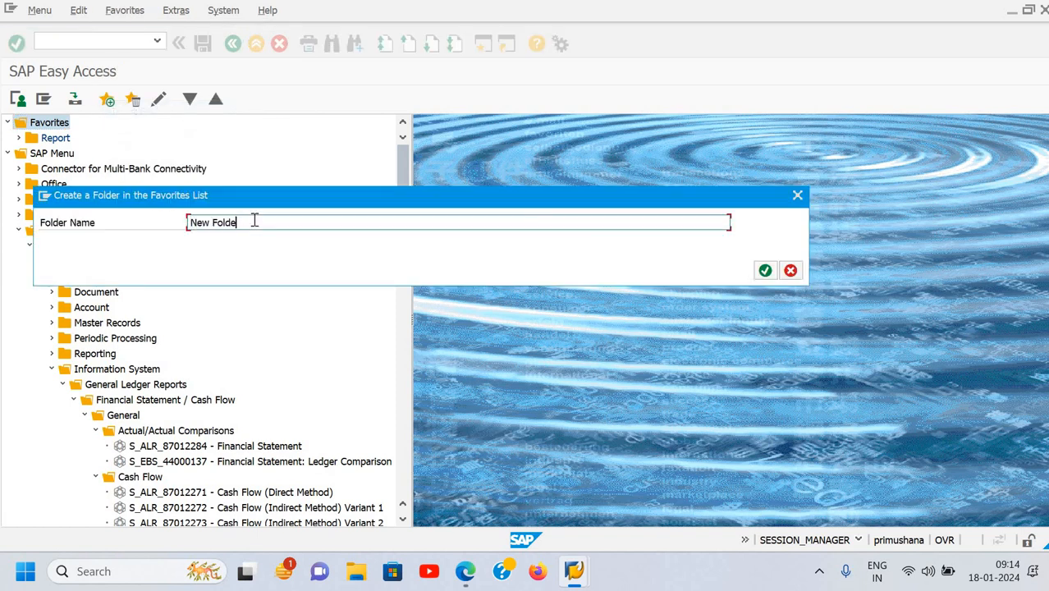
pyautogui.press('BackSpace')
pyautogui.press('BackSpace')
pyautogui.press('BackSpace')
pyautogui.press('BackSpace')
pyautogui.press('BackSpace')
pyautogui.press('BackSpace')
pyautogui.press('BackSpace')
pyautogui.press('BackSpace')
pyautogui.press('BackSpace')
pyautogui.press('BackSpace')
pyautogui.click(764, 270)
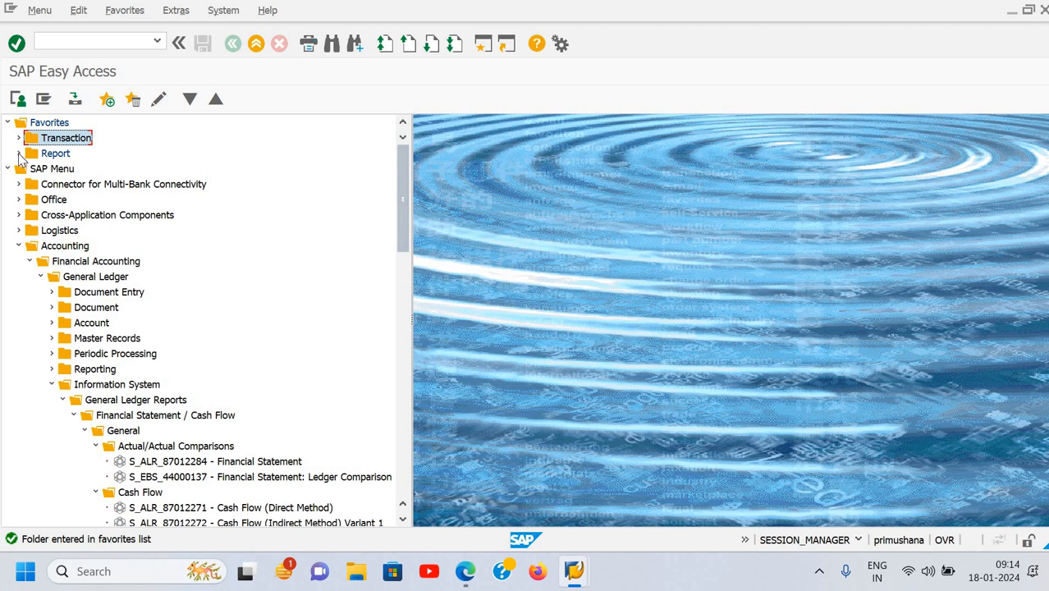
# Step: Expand the Transaction folder in the favorites and the Document Entry folder under General Ledger, leaving the Report folder collapsed
pyautogui.click(19, 153)
pyautogui.click(19, 153)
pyautogui.click(19, 138)
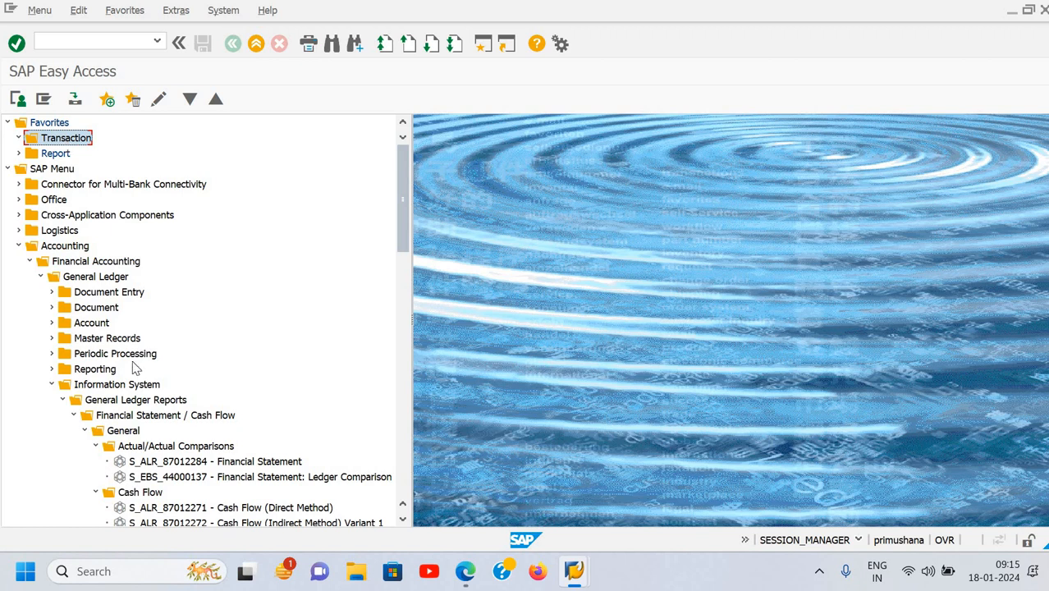
pyautogui.click(52, 292)
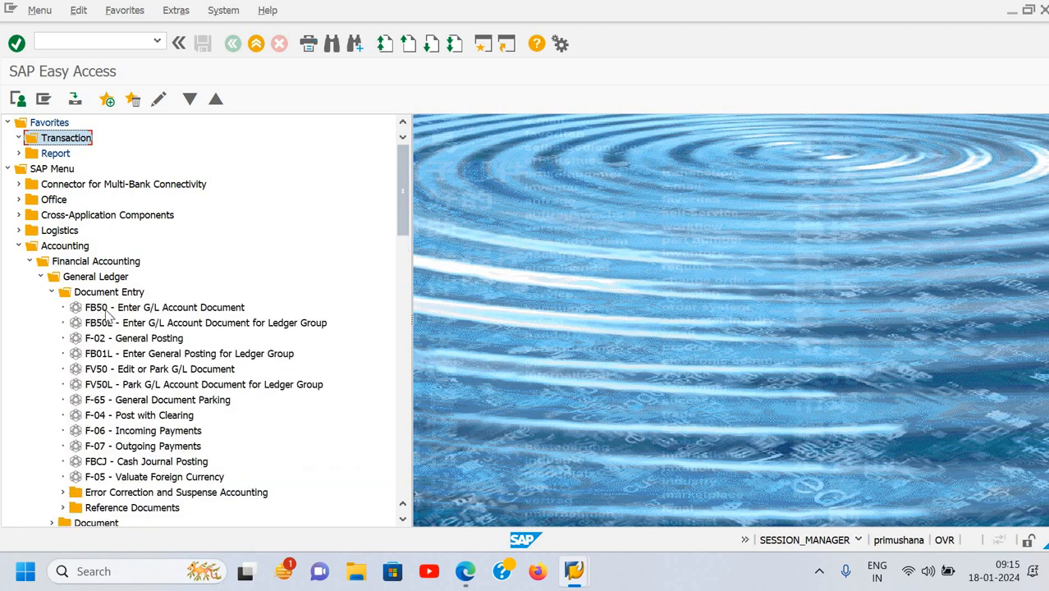
# Step: Add FB50 - Enter G/L Account Document from Document Entry to the Transaction favorites folder and collapse that folder
pyautogui.moveTo(106, 312); pyautogui.dragTo(78, 145)
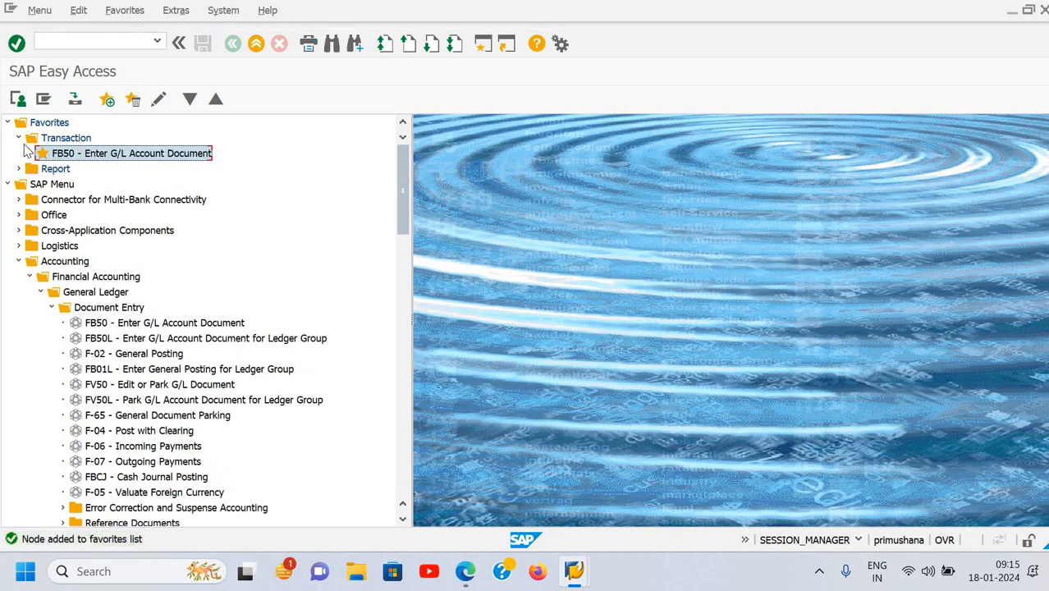
pyautogui.click(18, 138)
pyautogui.click(18, 138)
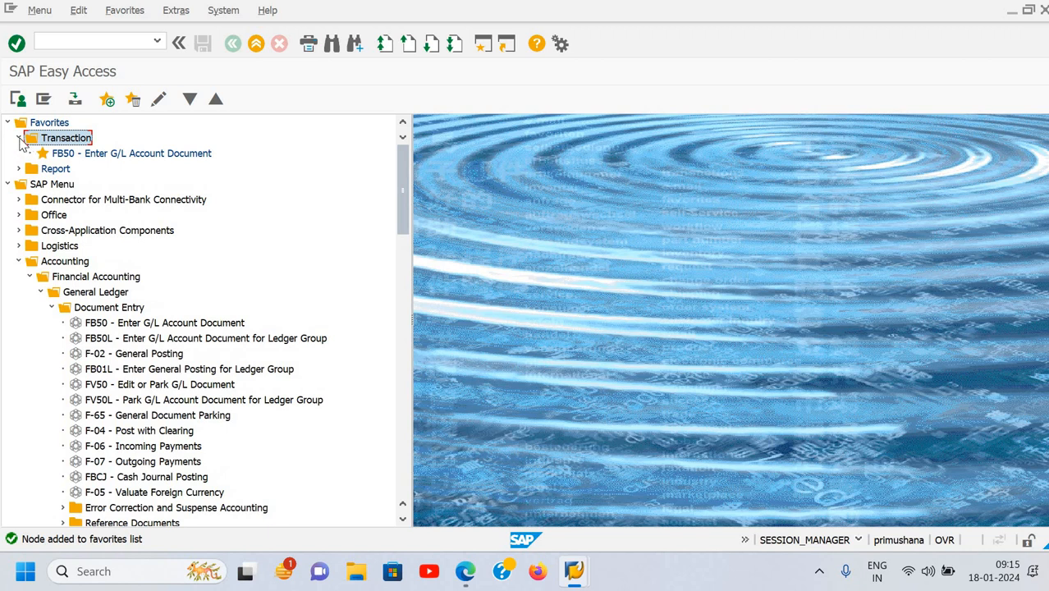
pyautogui.click(18, 138)
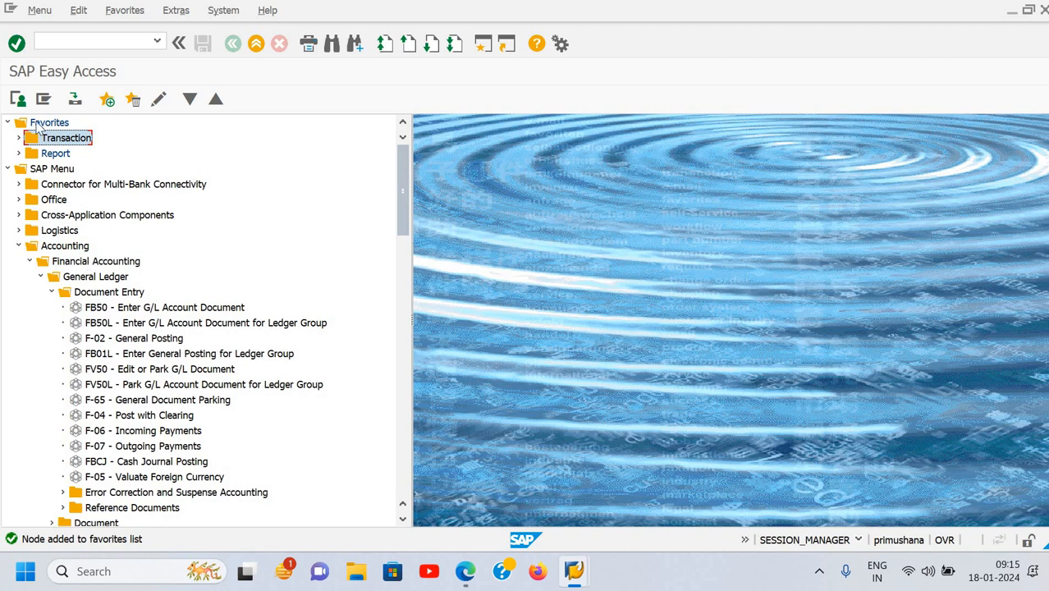
pyautogui.click(125, 10)
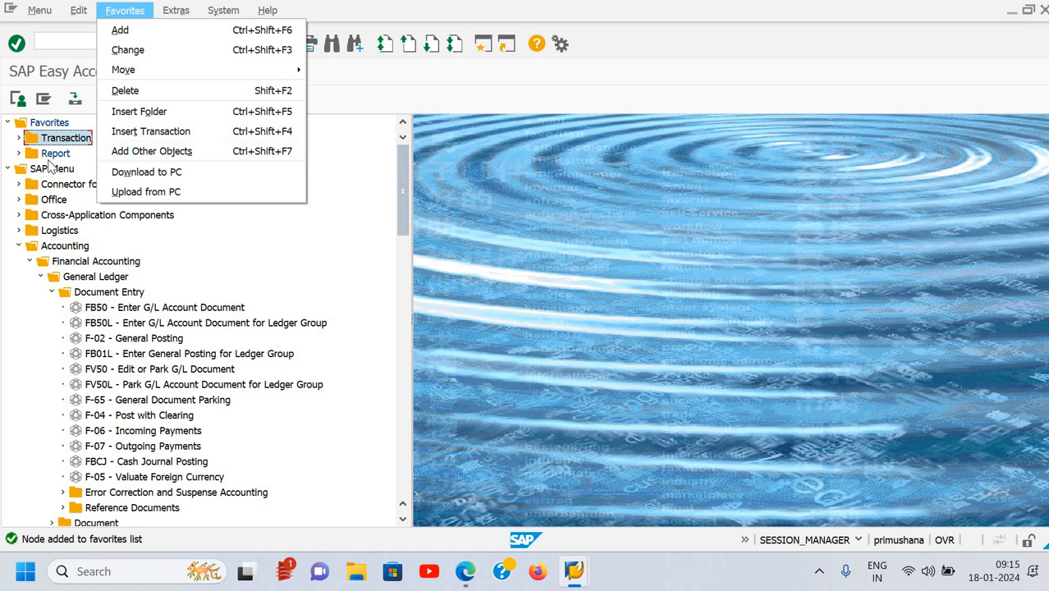
pyautogui.click(49, 159)
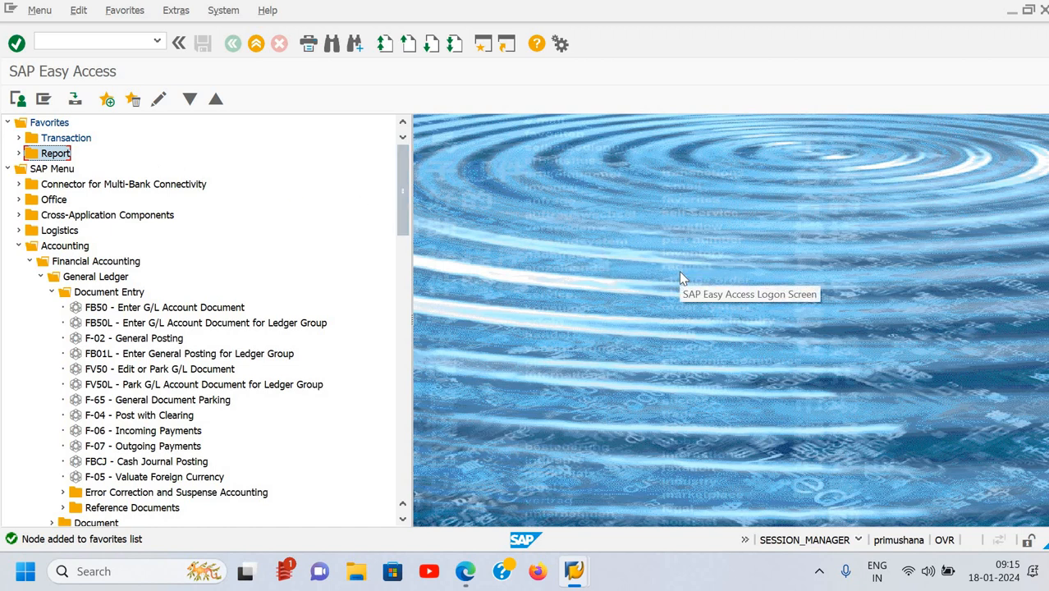
# Step: Locate the Adjustement workbook in File Explorer under D: > Laptop > New era books > Accounting book, and return to SAP Easy Access
pyautogui.click(1009, 11)
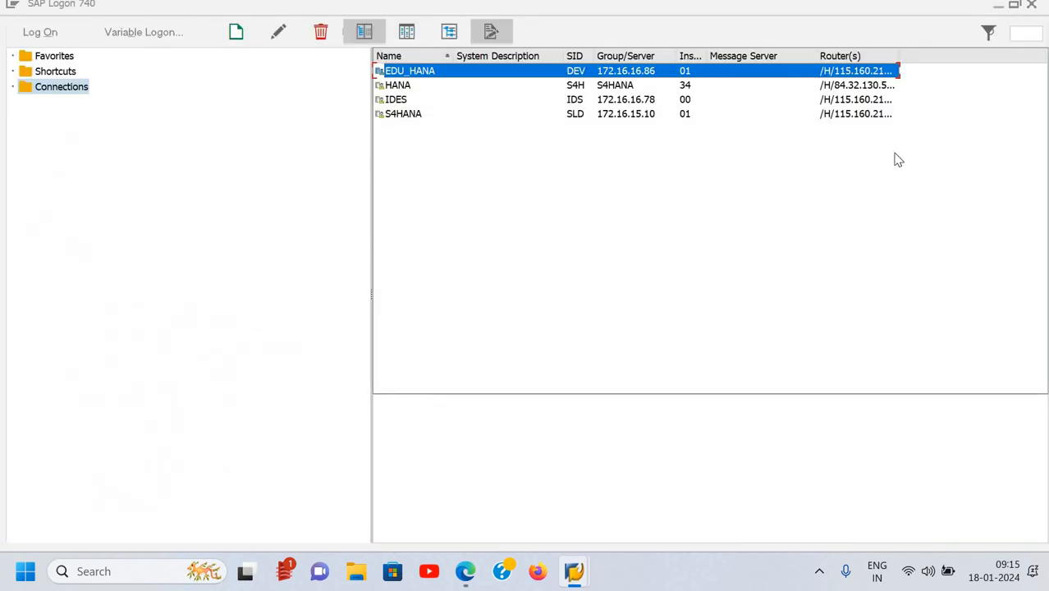
pyautogui.click(998, 6)
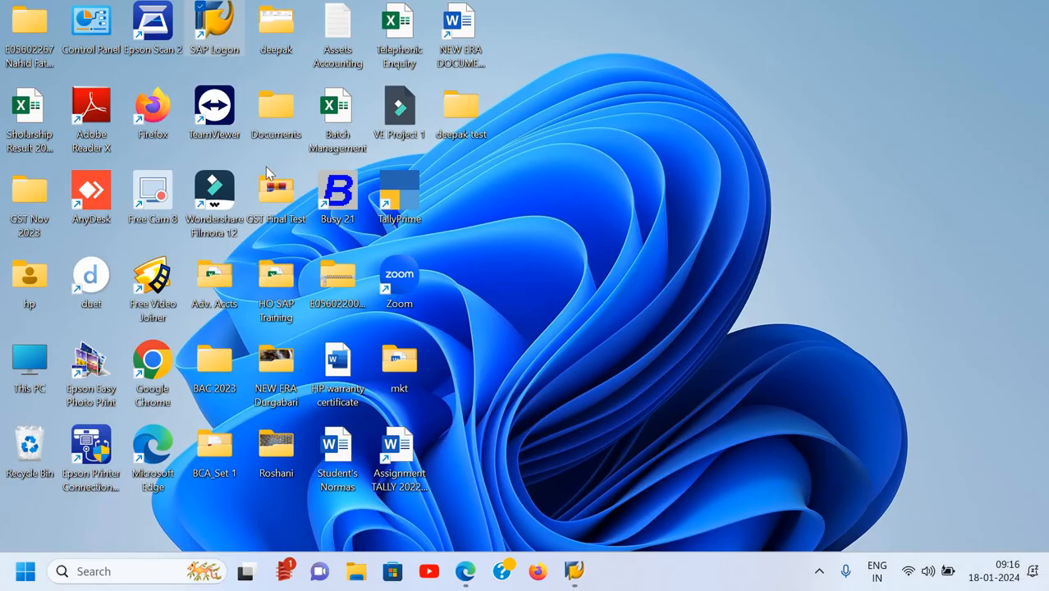
pyautogui.click(47, 375)
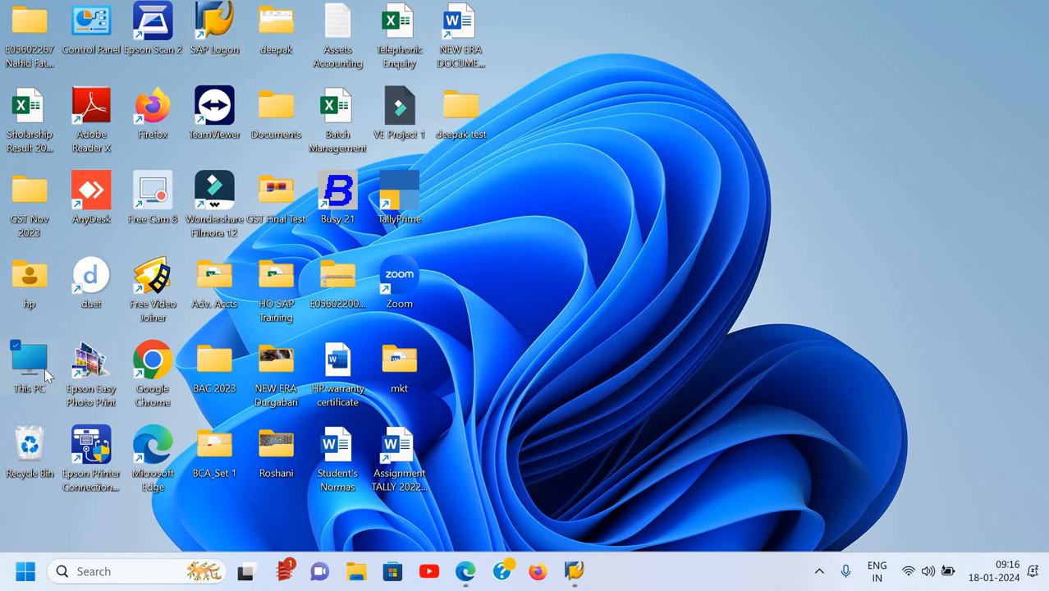
pyautogui.doubleClick(47, 375)
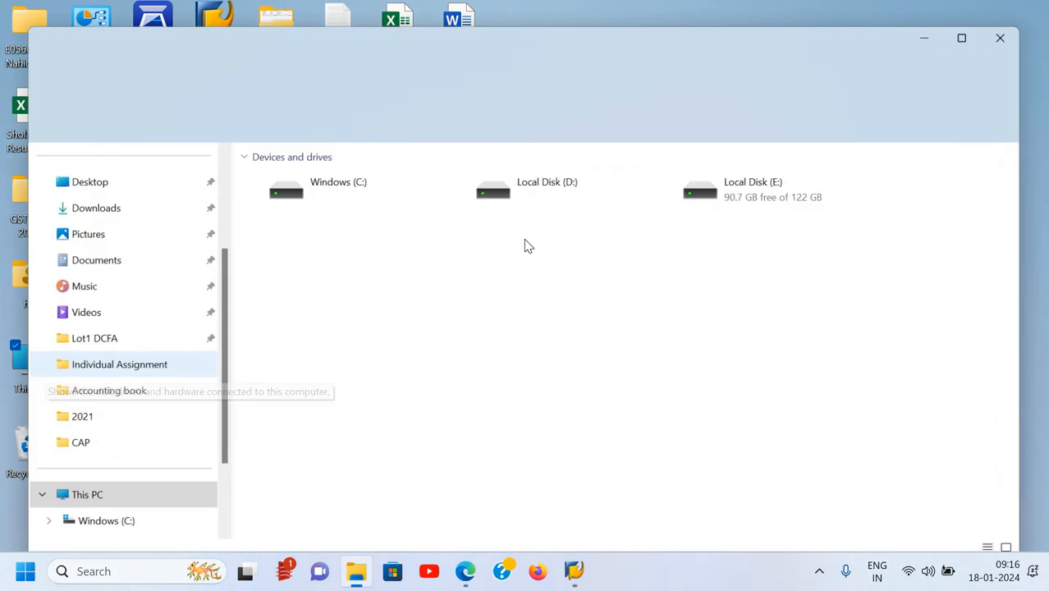
pyautogui.doubleClick(564, 197)
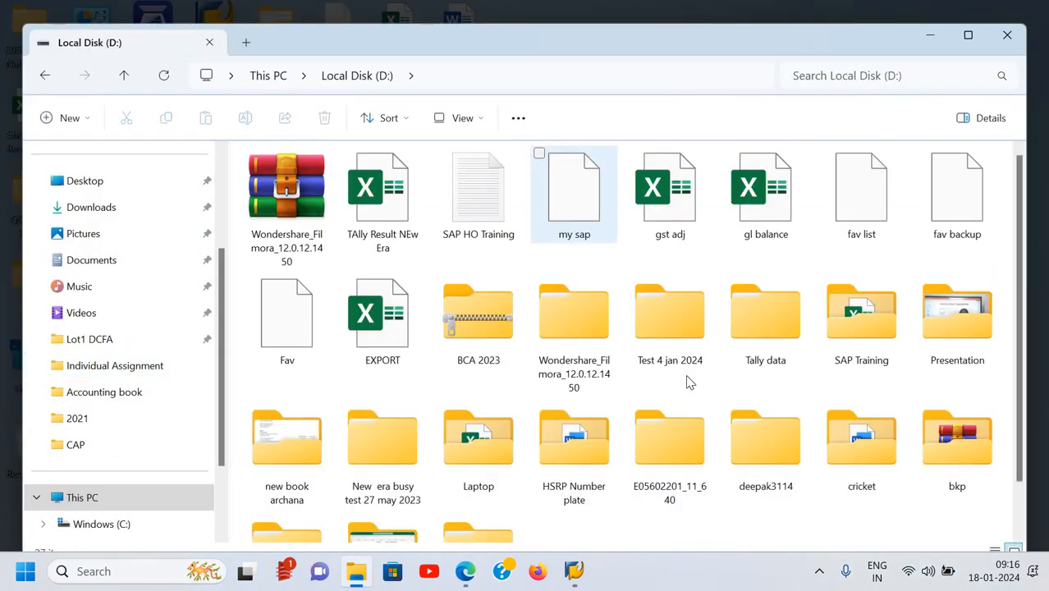
pyautogui.scroll(-1, 689, 383)
pyautogui.doubleClick(480, 379)
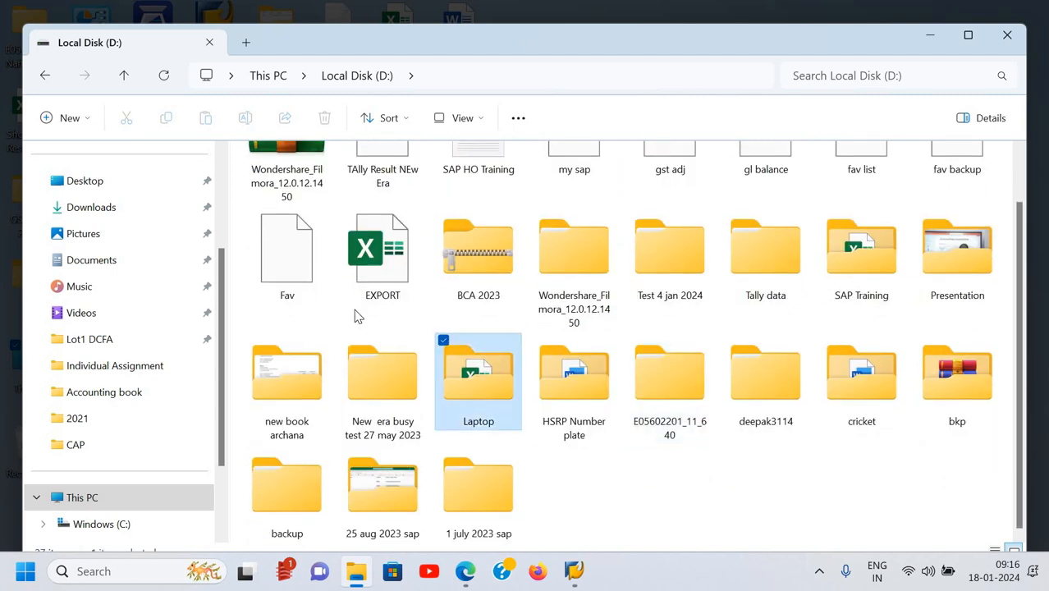
pyautogui.doubleClick(347, 363)
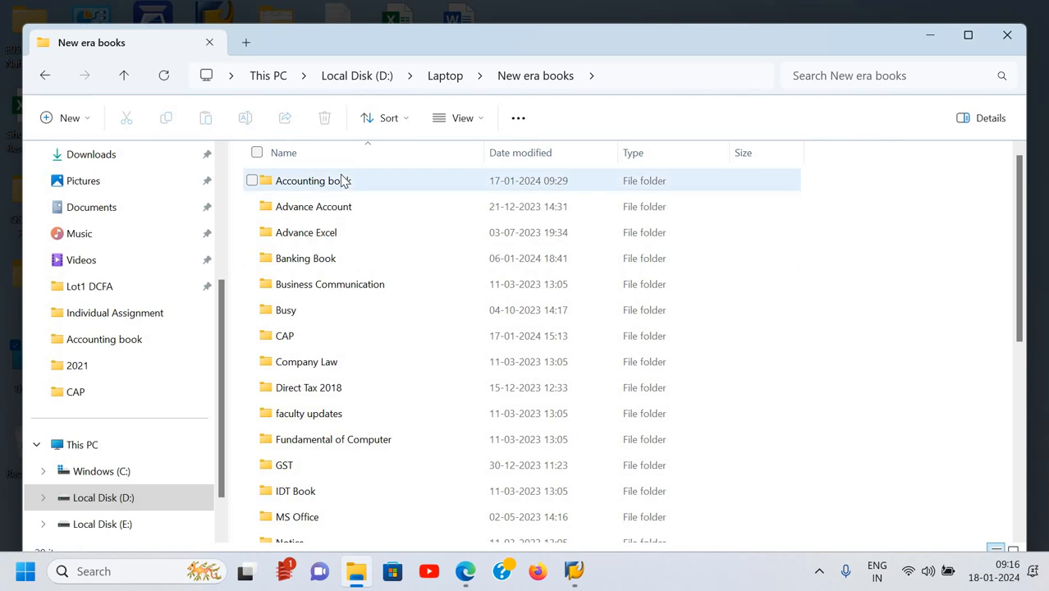
pyautogui.click(341, 179)
pyautogui.press('Return')
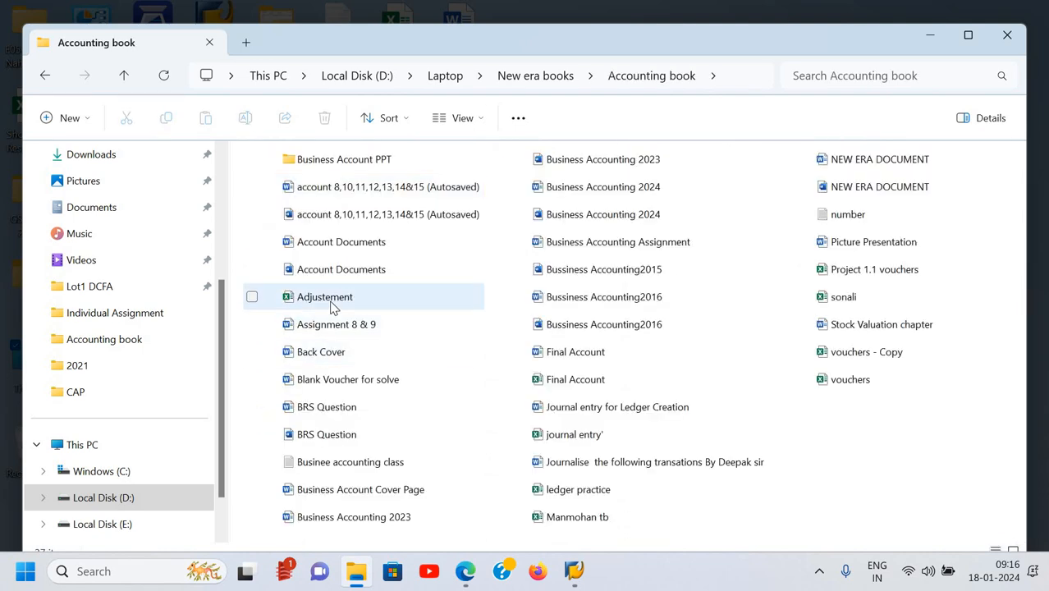
pyautogui.click(332, 307)
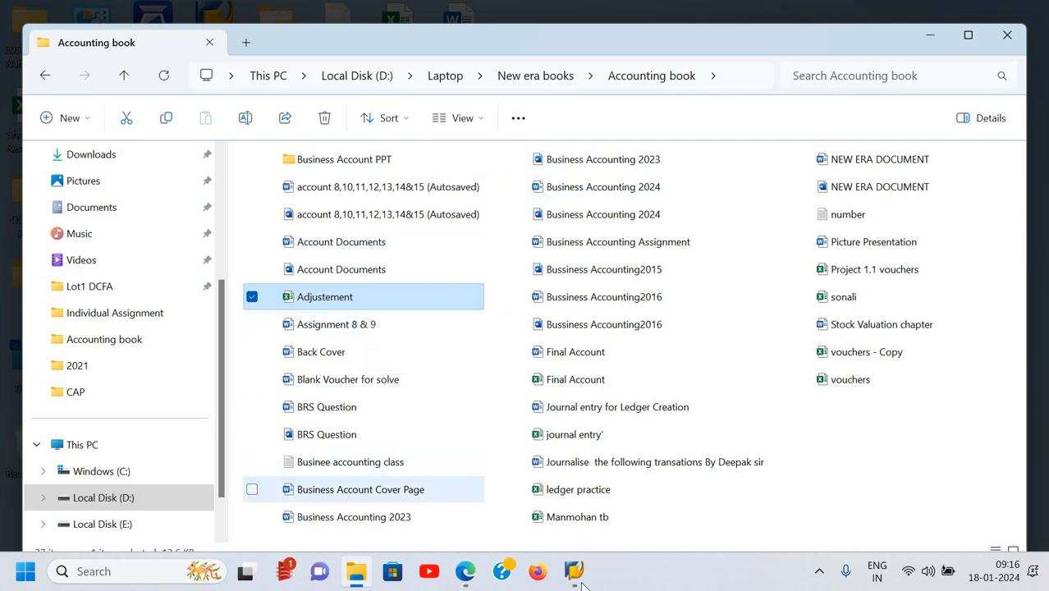
pyautogui.moveTo(574, 571)
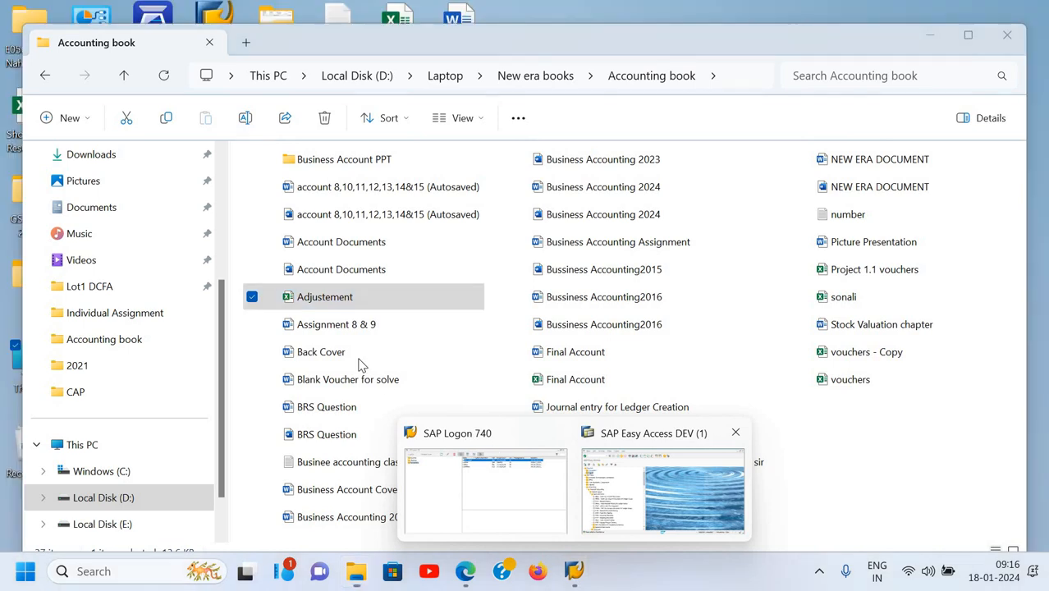
pyautogui.click(656, 485)
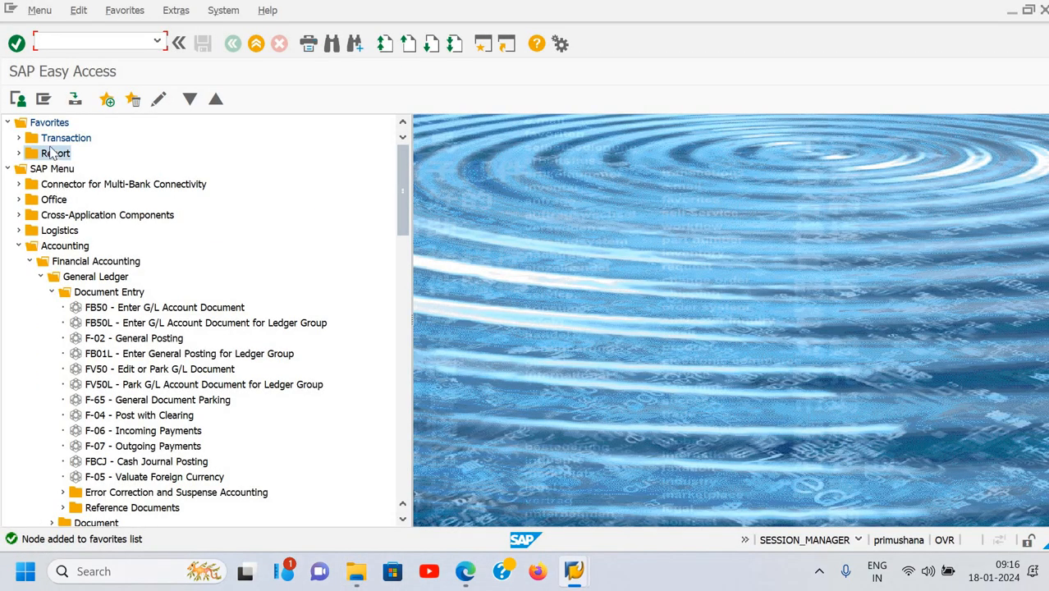
pyautogui.click(50, 152)
pyautogui.click(124, 12)
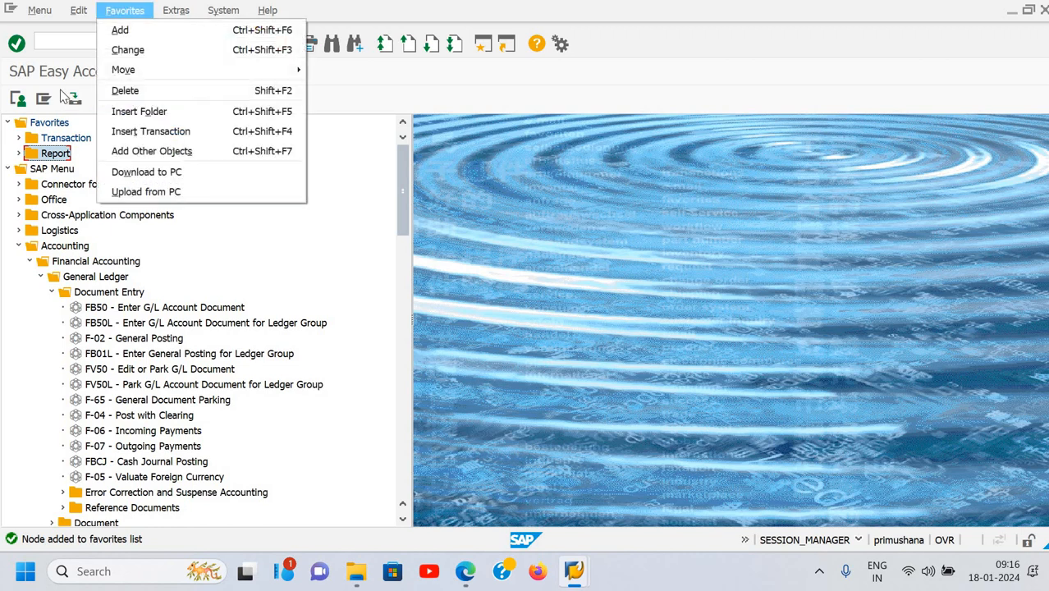
pyautogui.click(51, 123)
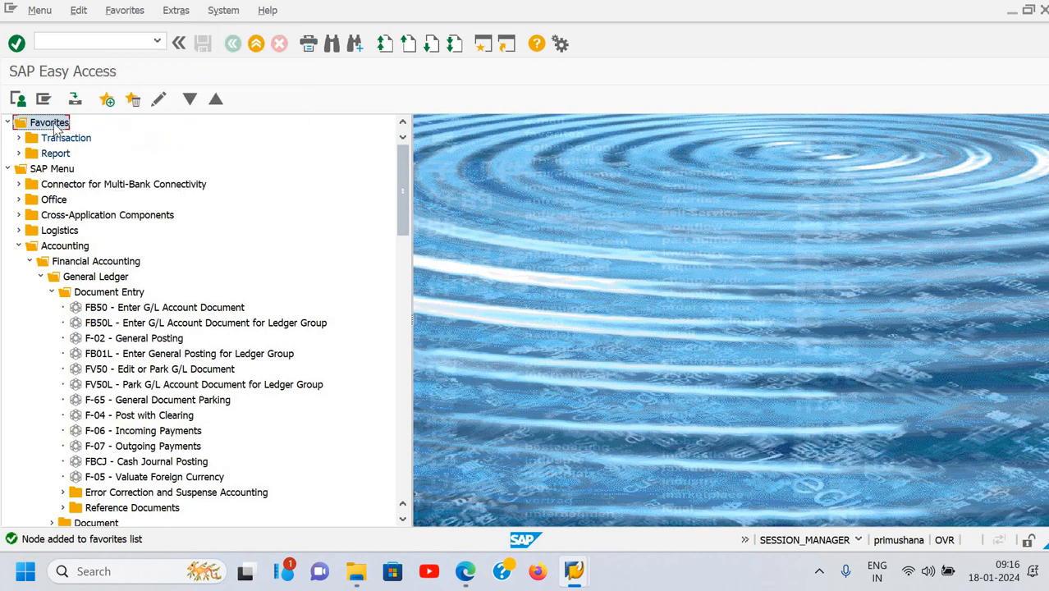
pyautogui.click(125, 10)
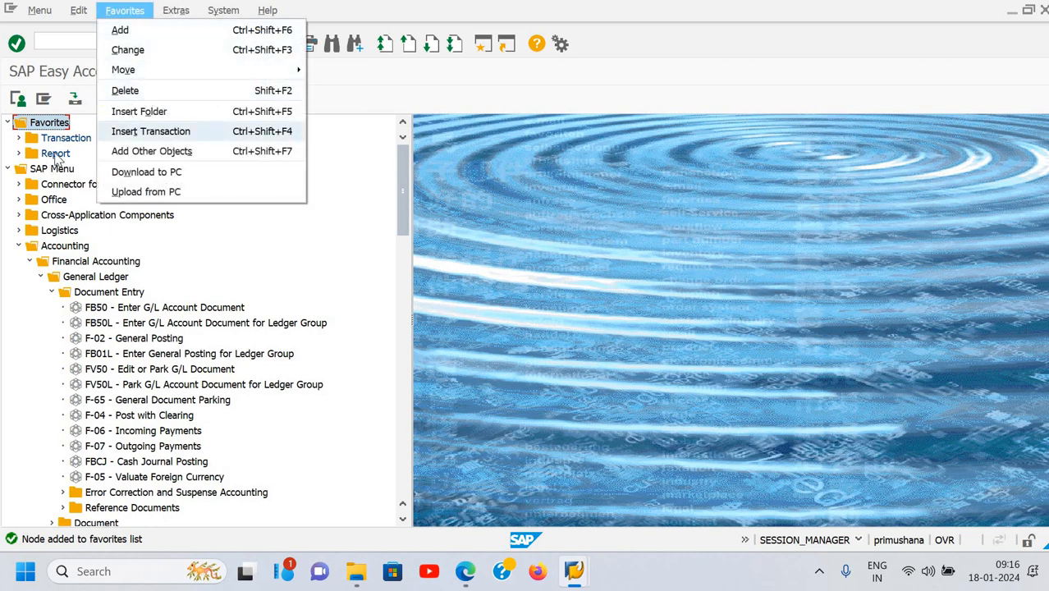
pyautogui.click(56, 153)
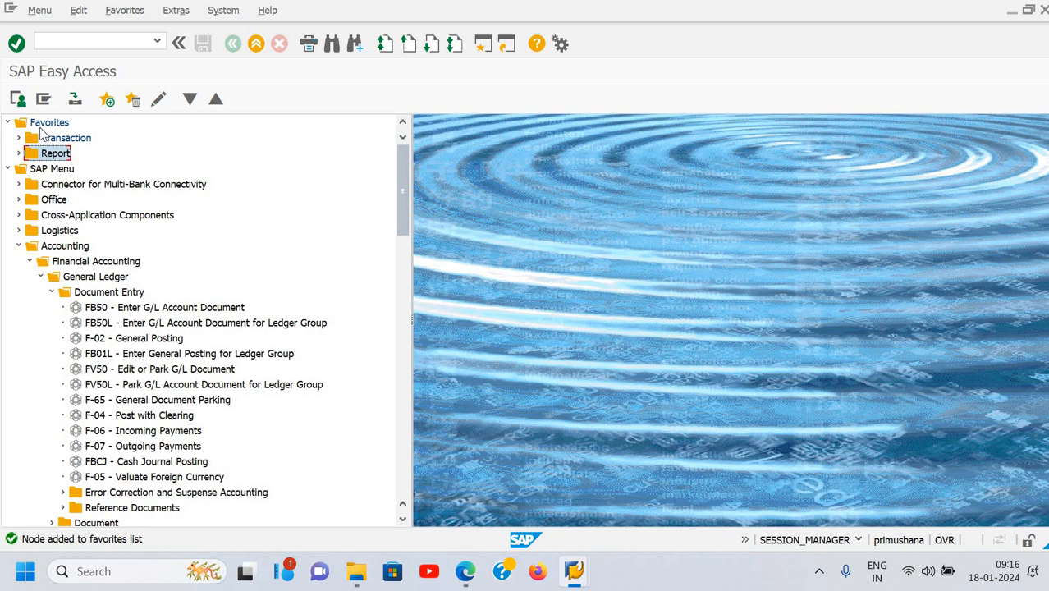
# Step: Start adding a Web address or file object directly under Favorites and enter Vendor code as its text
pyautogui.click(48, 123)
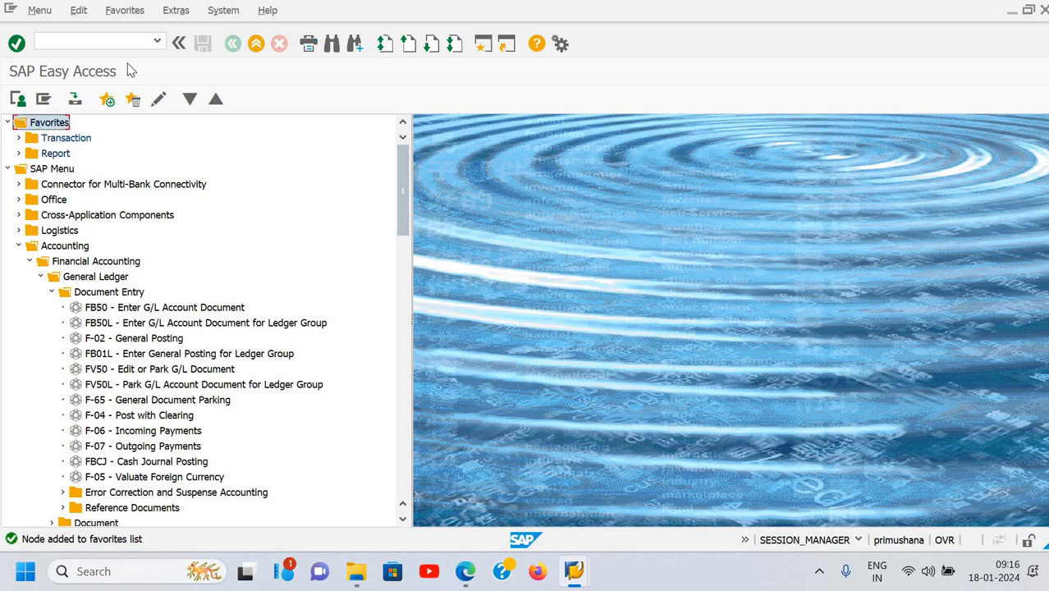
pyautogui.click(128, 13)
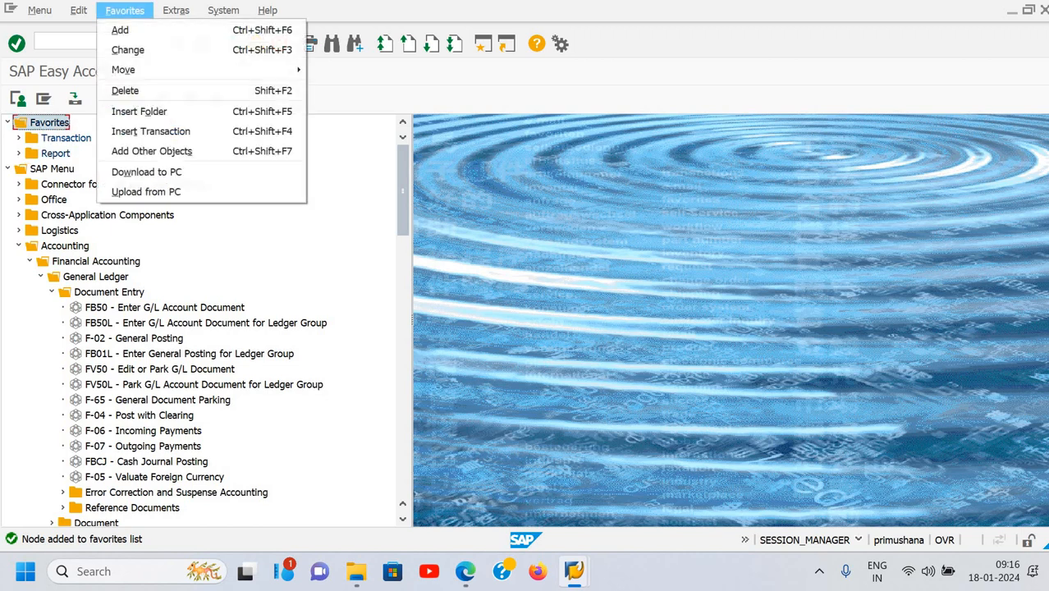
pyautogui.click(149, 154)
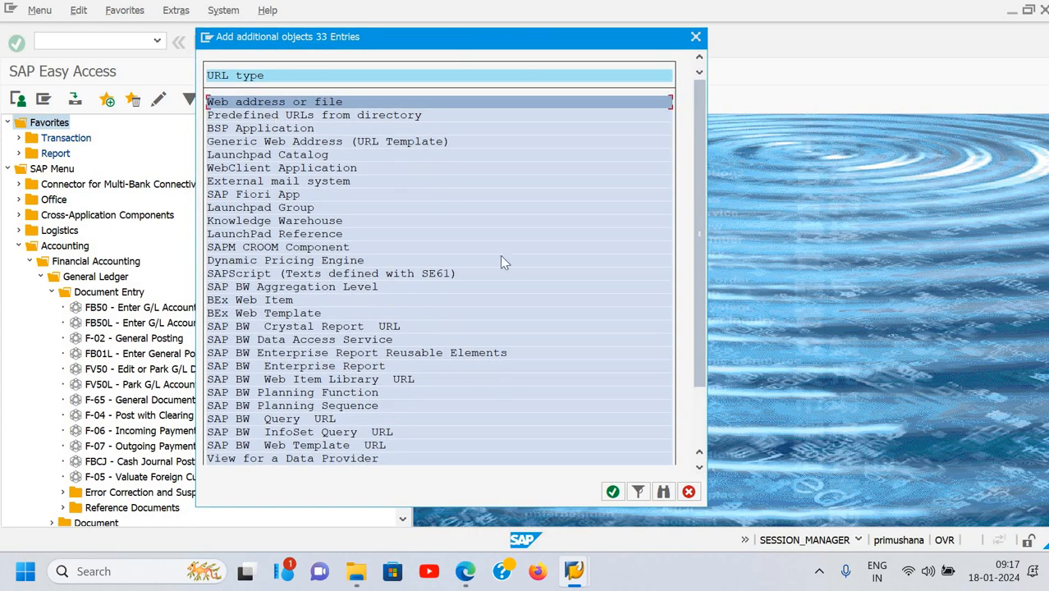
pyautogui.click(612, 490)
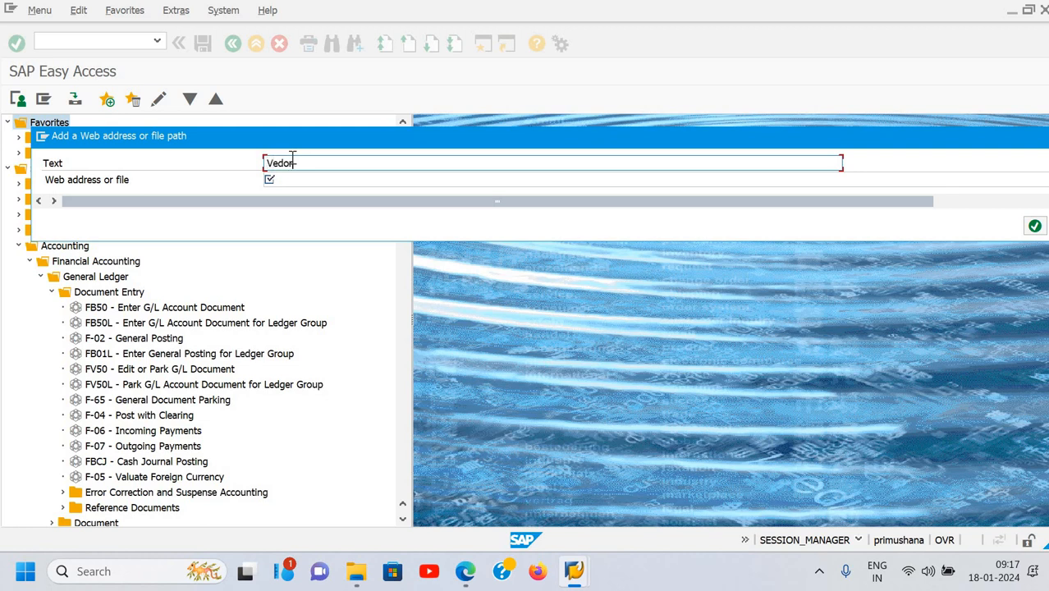
pyautogui.press('BackSpace')
pyautogui.press('BackSpace')
pyautogui.press('BackSpace')
pyautogui.write('ndor code')
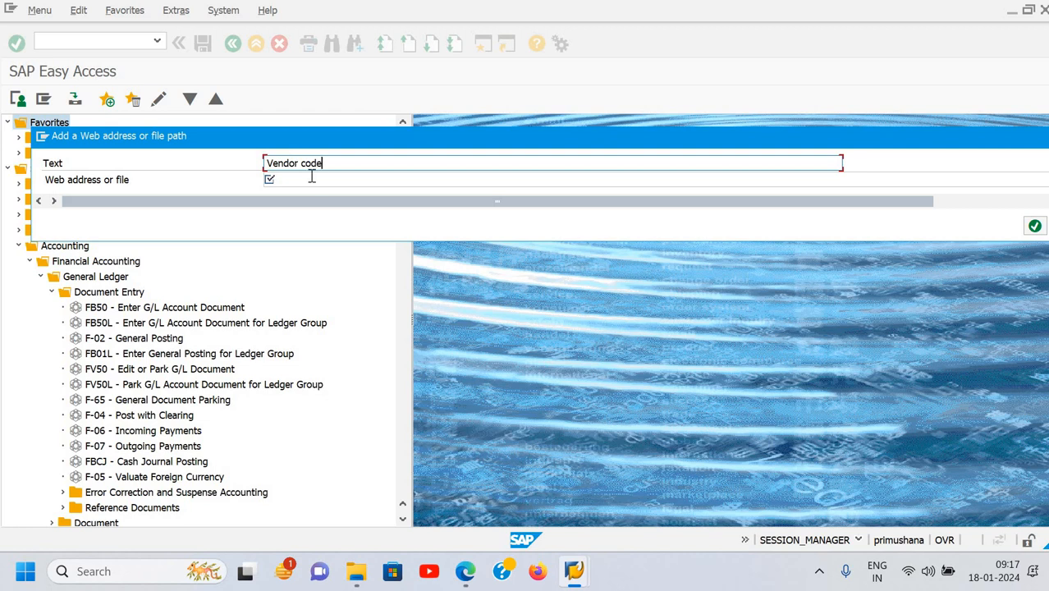
# Step: Reposition the file path dialog and open the file chooser for the Web address or file entry
pyautogui.click(313, 178)
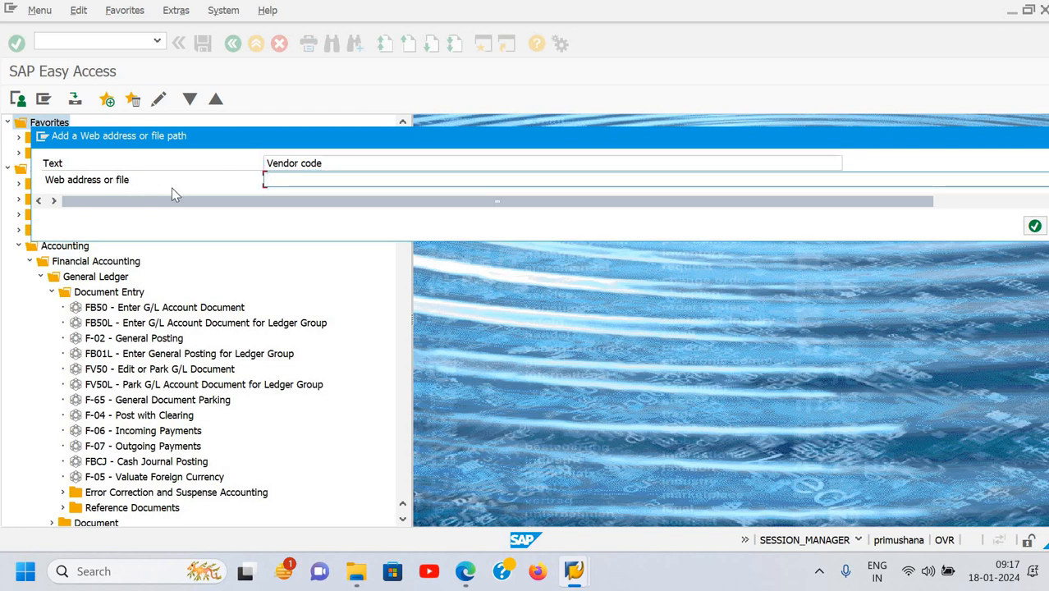
pyautogui.click(357, 161)
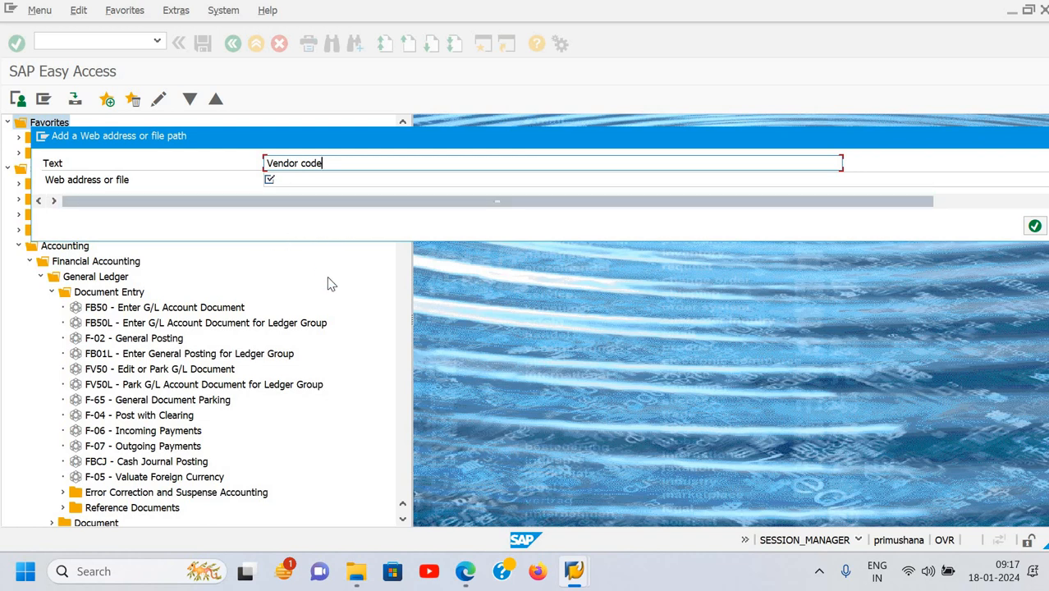
pyautogui.click(322, 182)
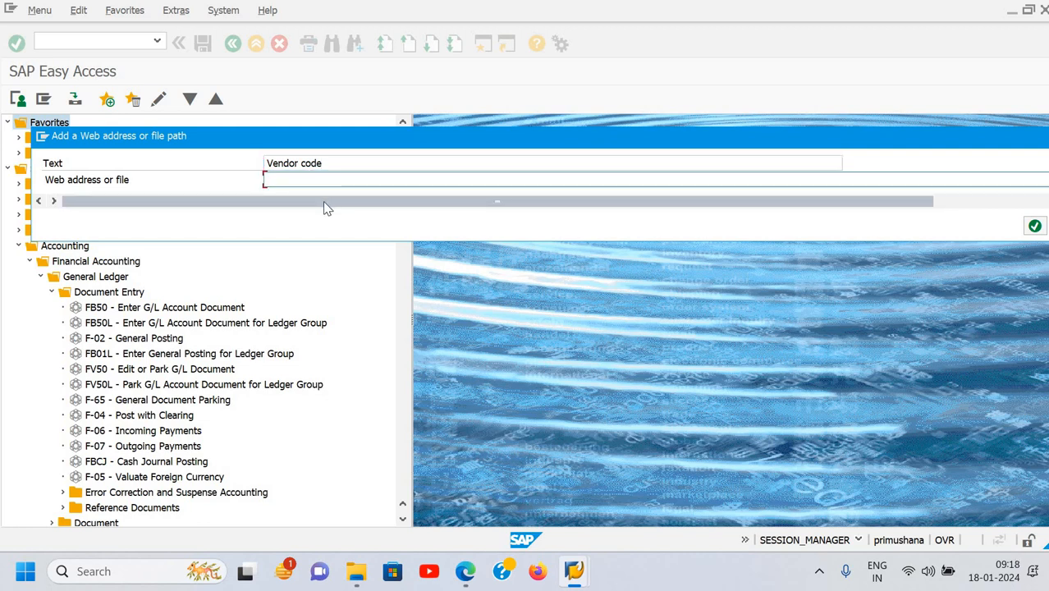
pyautogui.moveTo(502, 201); pyautogui.dragTo(640, 146)
pyautogui.moveTo(542, 139); pyautogui.dragTo(443, 132)
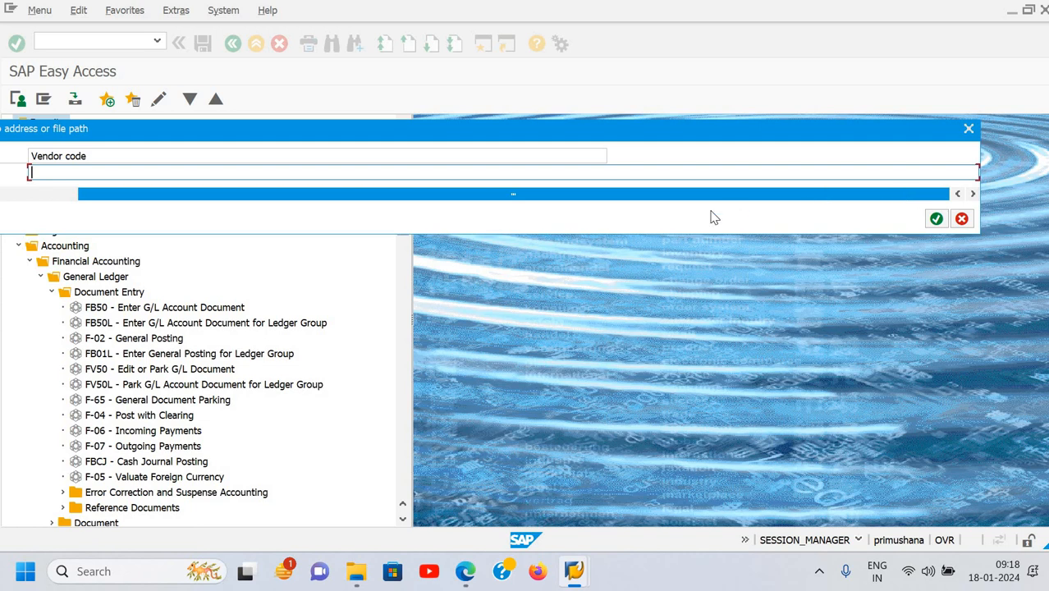
pyautogui.click(655, 170)
pyautogui.moveTo(697, 129); pyautogui.dragTo(844, 133)
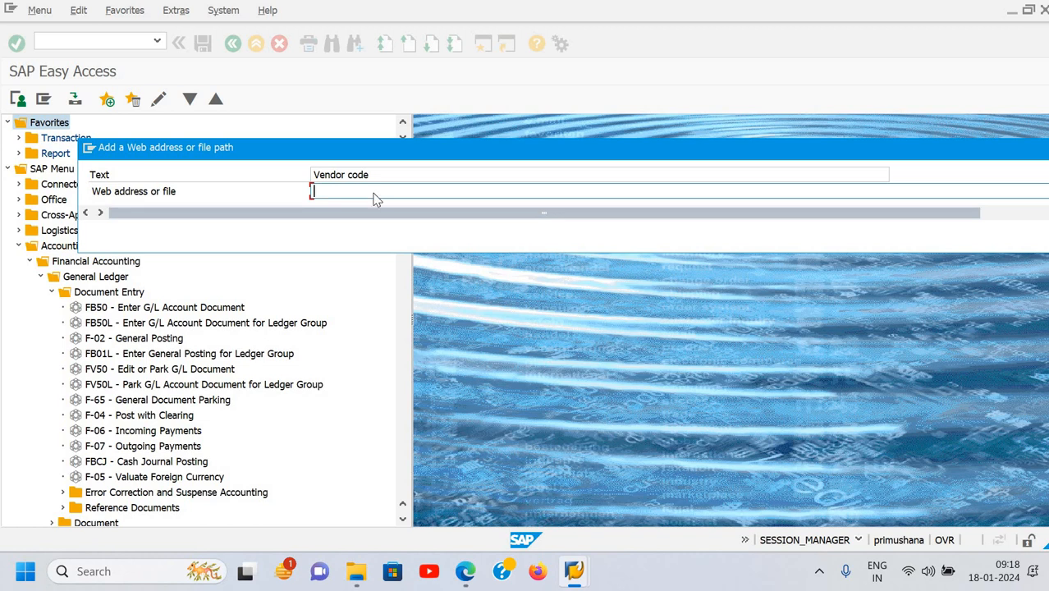
pyautogui.click(315, 191)
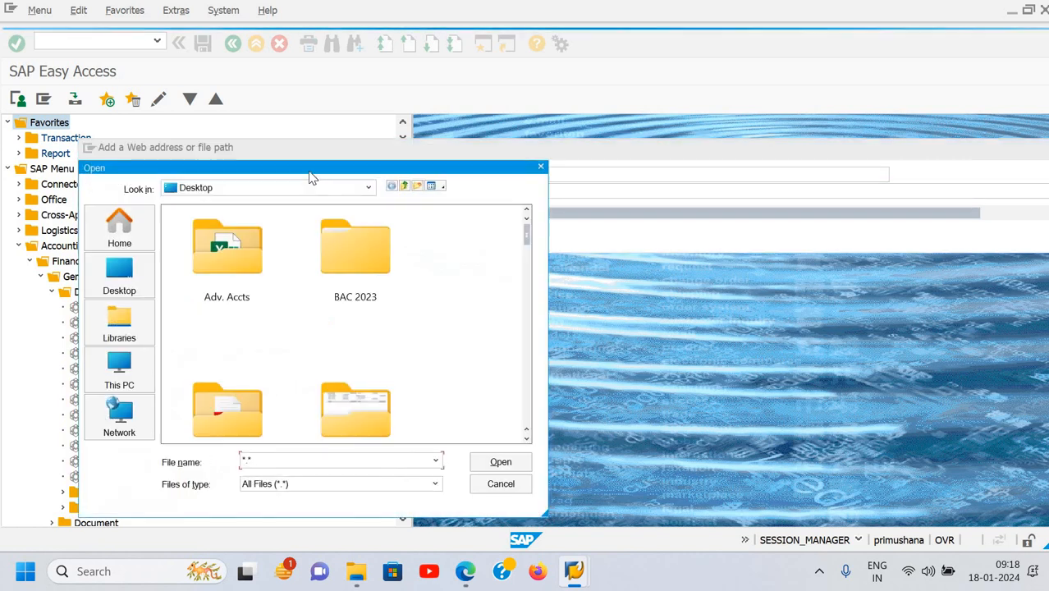
# Step: Choose the Adjustement workbook from D: > Laptop > New era books > Accounting book as the file for the Vendor code entry
pyautogui.press('super+Up')
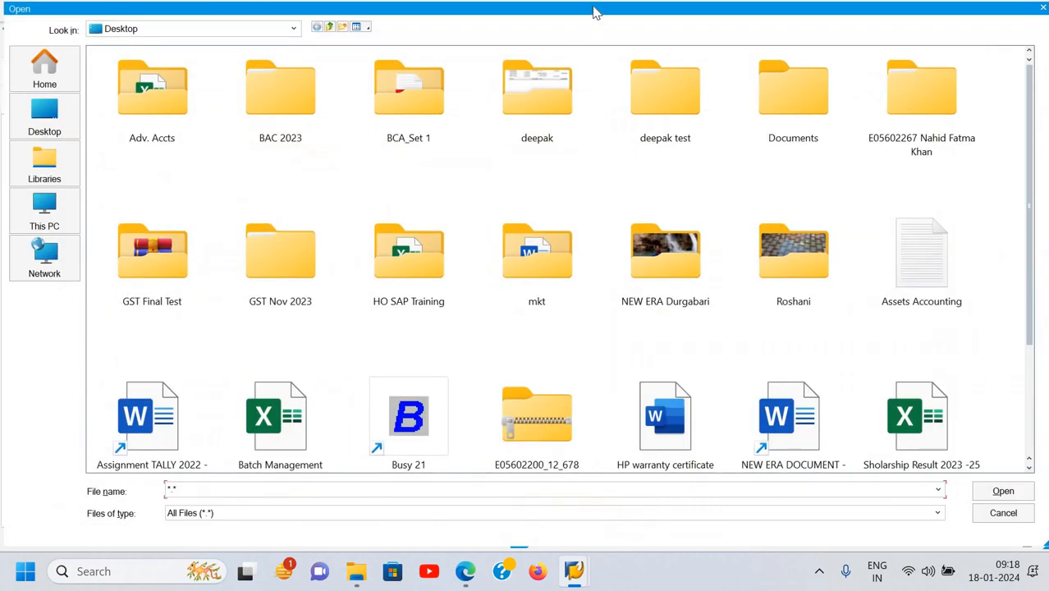
pyautogui.press('super+Down')
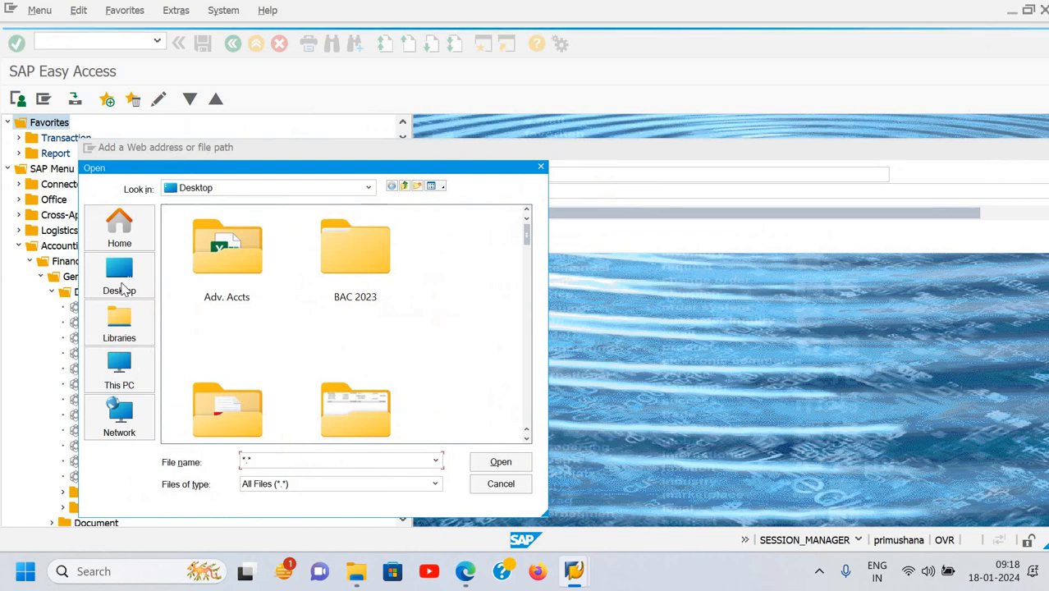
pyautogui.click(119, 369)
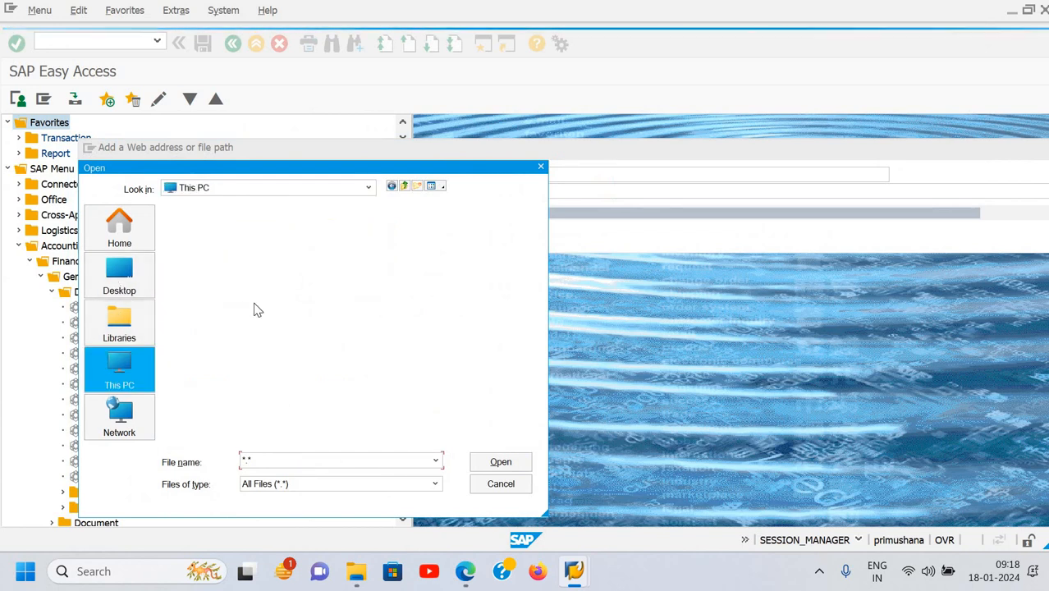
pyautogui.doubleClick(259, 299)
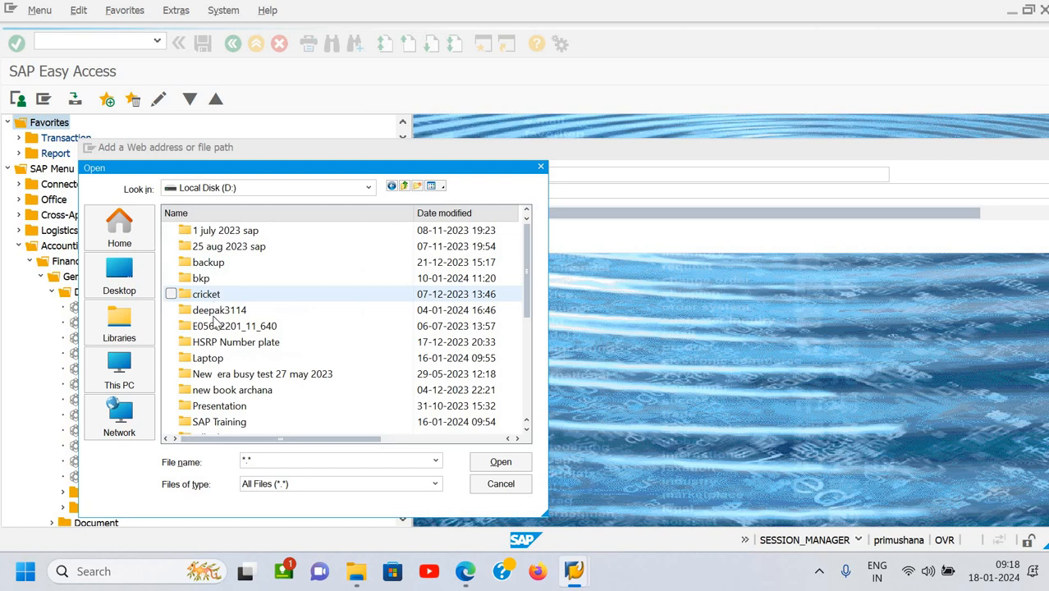
pyautogui.click(222, 361)
pyautogui.doubleClick(222, 361)
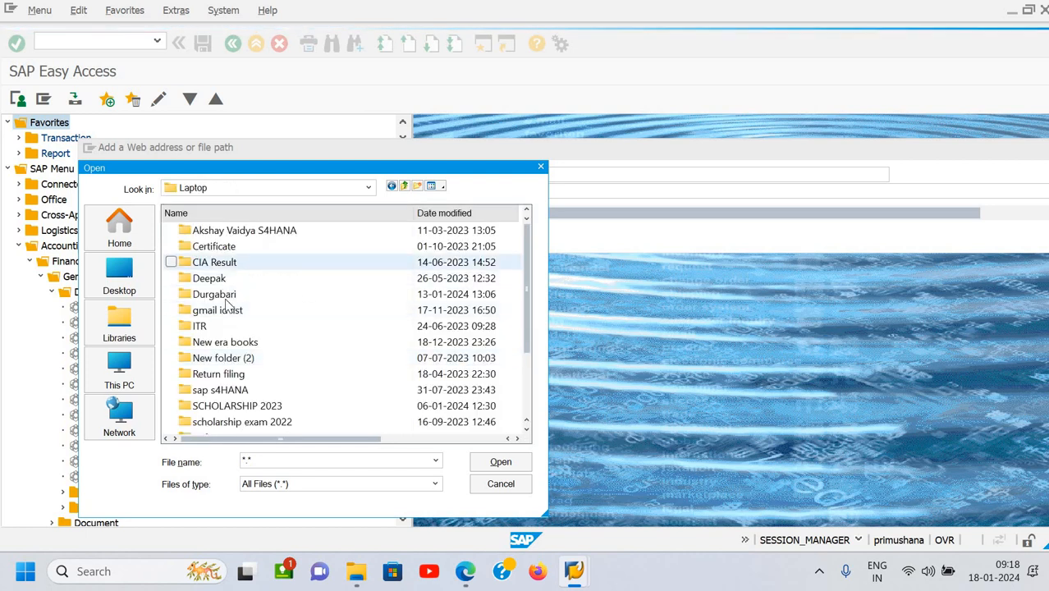
pyautogui.doubleClick(219, 343)
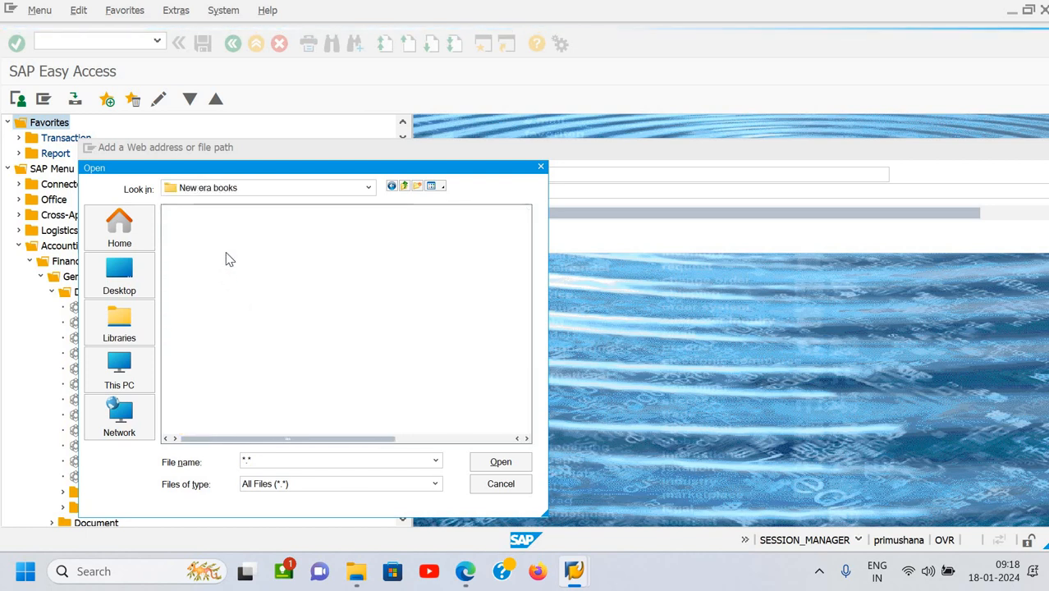
pyautogui.doubleClick(228, 234)
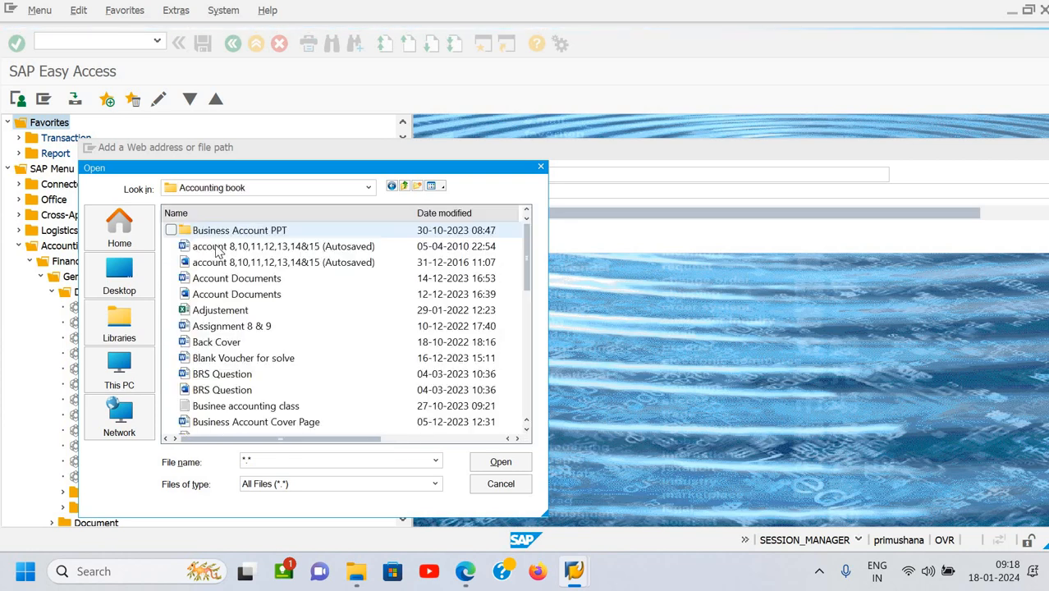
pyautogui.click(212, 311)
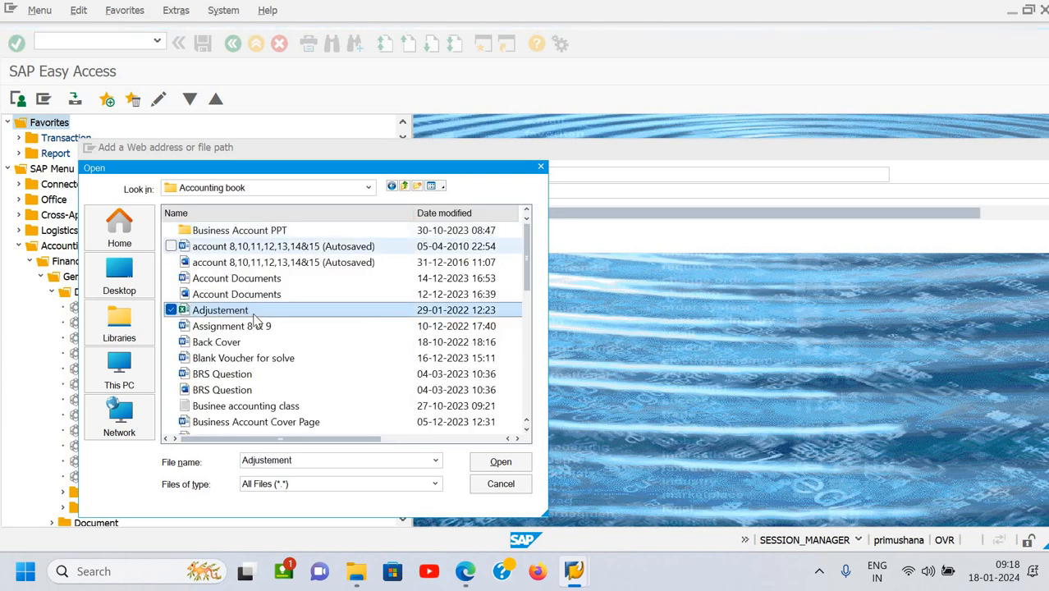
pyautogui.click(501, 462)
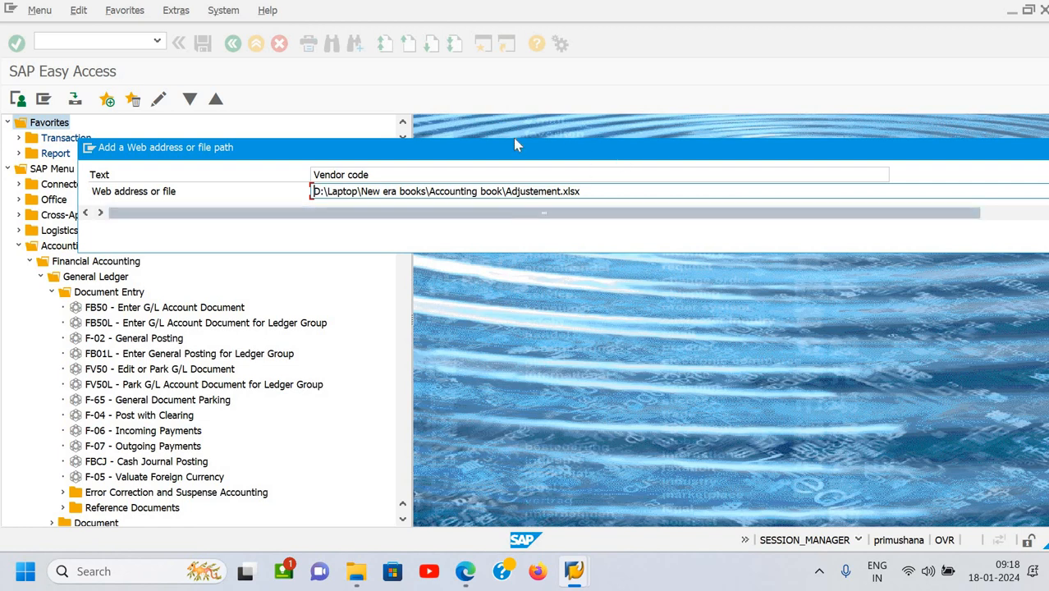
# Step: Confirm the Vendor code file entry in Favorites, and close the Adjustement workbook after opening it from there
pyautogui.moveTo(515, 144); pyautogui.dragTo(392, 139)
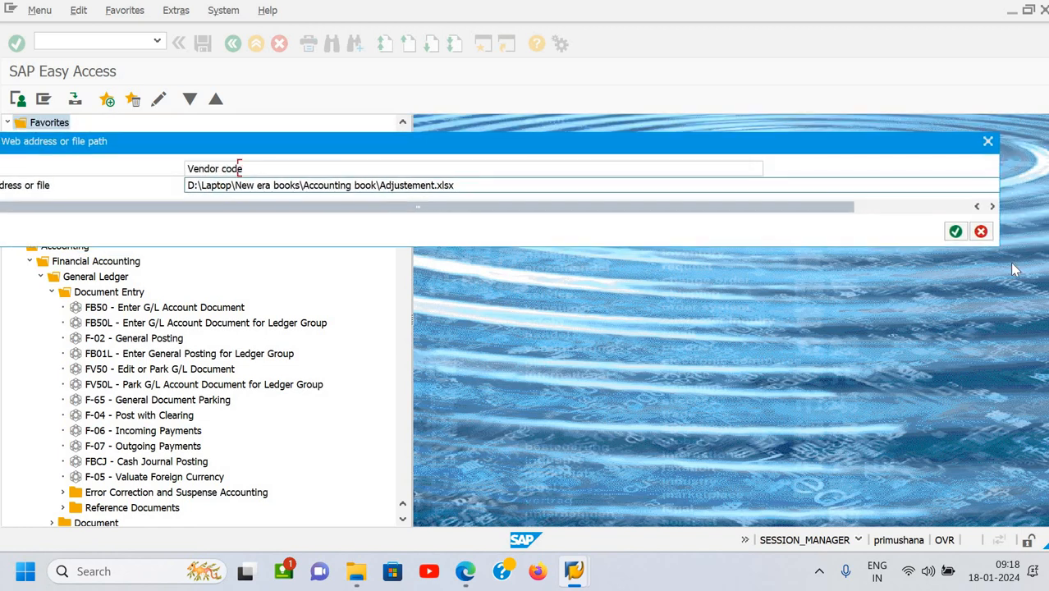
pyautogui.click(959, 232)
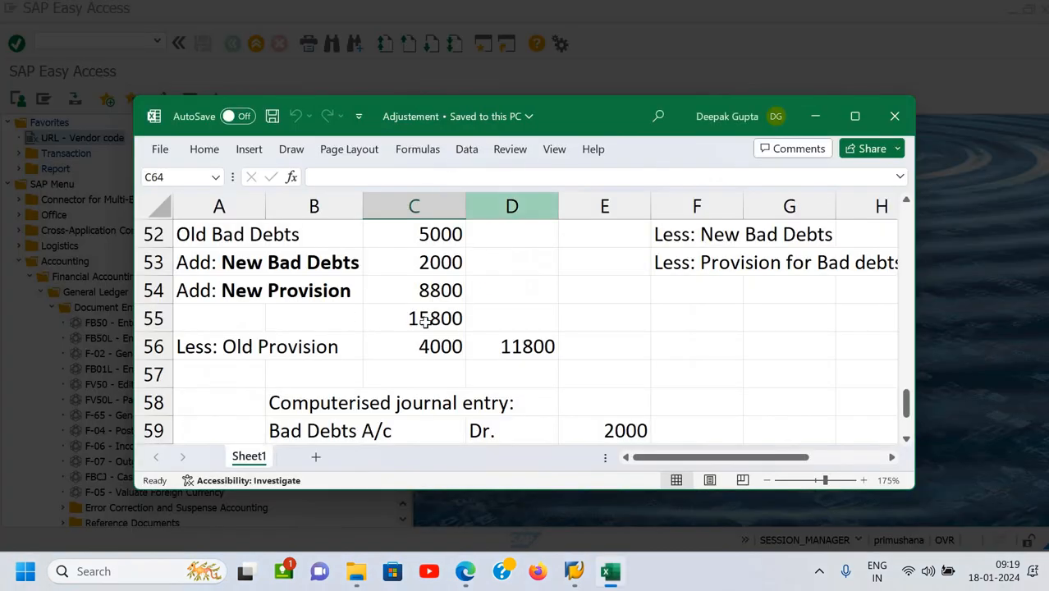
pyautogui.click(895, 115)
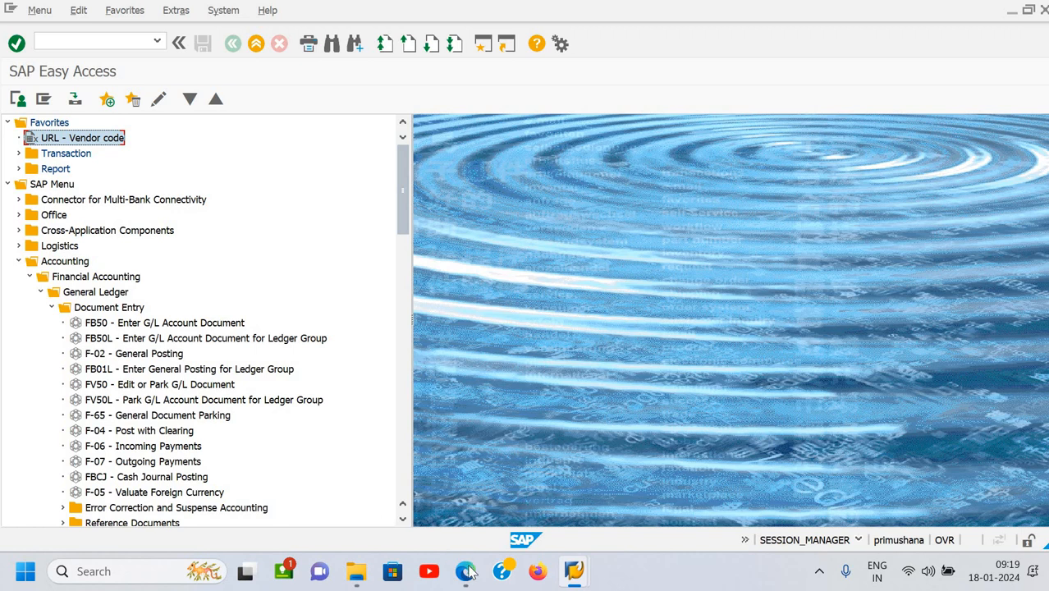
# Step: Switch to Microsoft Edge and load gst.gov.in in a new tab
pyautogui.moveTo(469, 571)
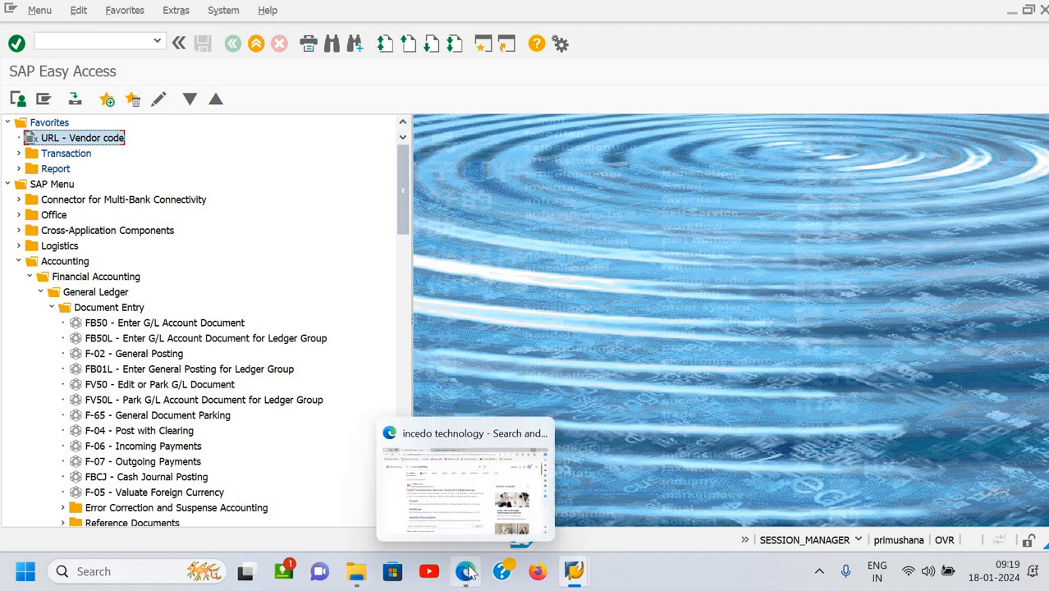
pyautogui.click(467, 572)
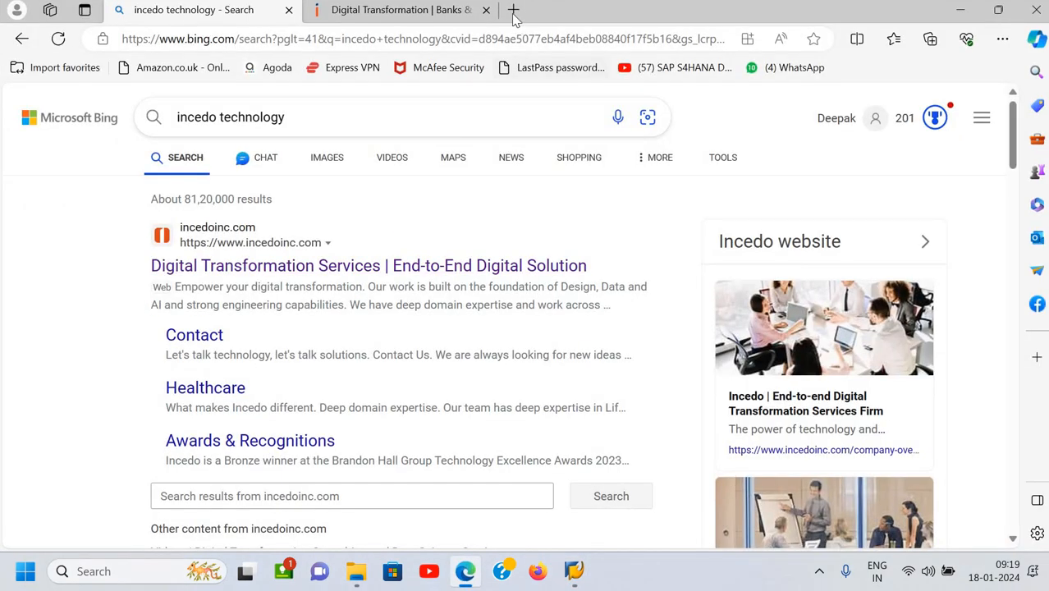
pyautogui.click(512, 10)
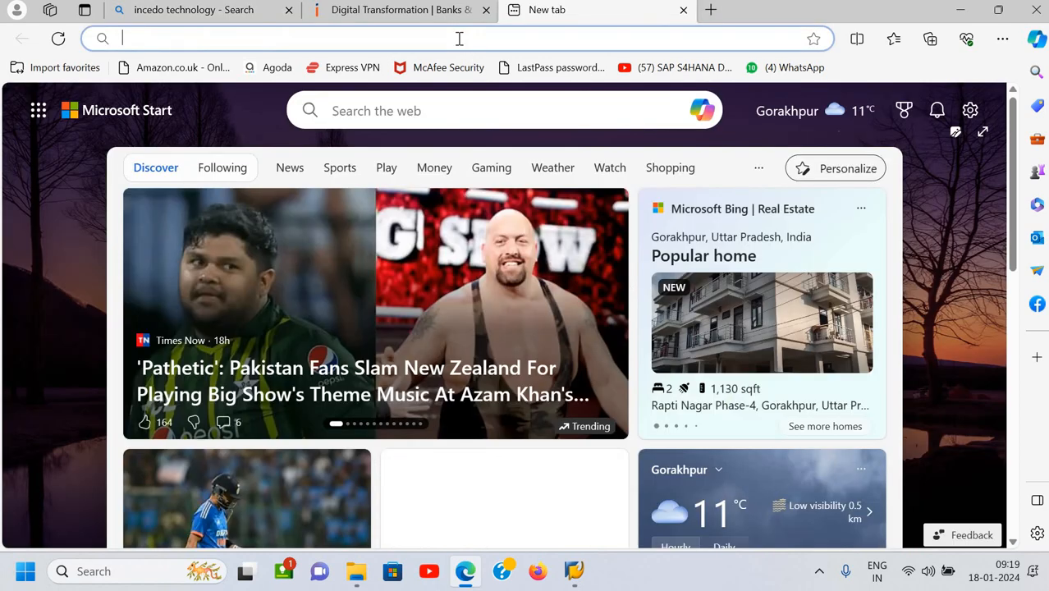
pyautogui.click(460, 39)
pyautogui.write('gst.gov.in')
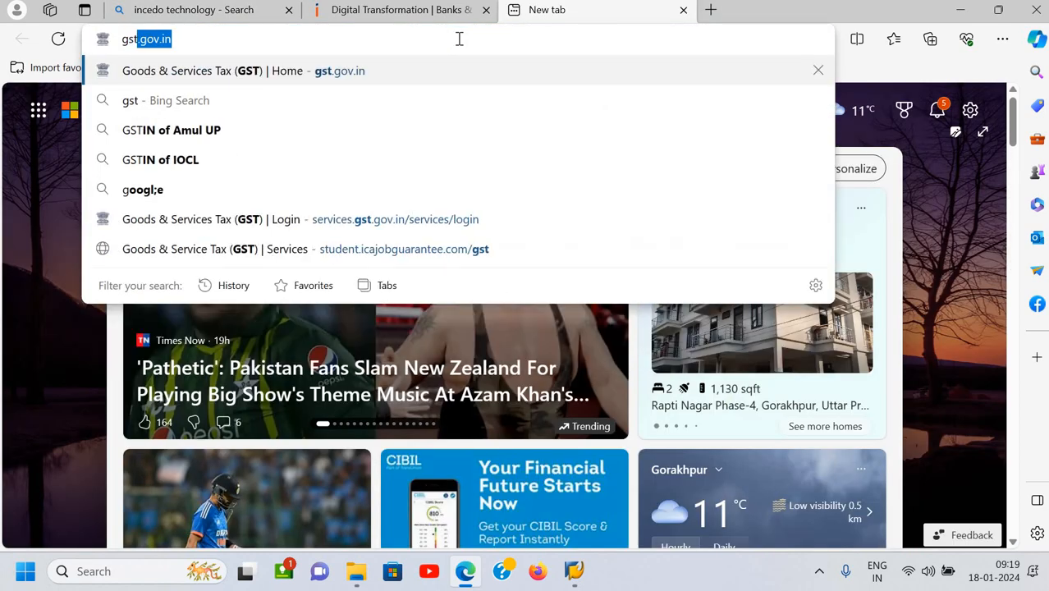
pyautogui.press('Return')
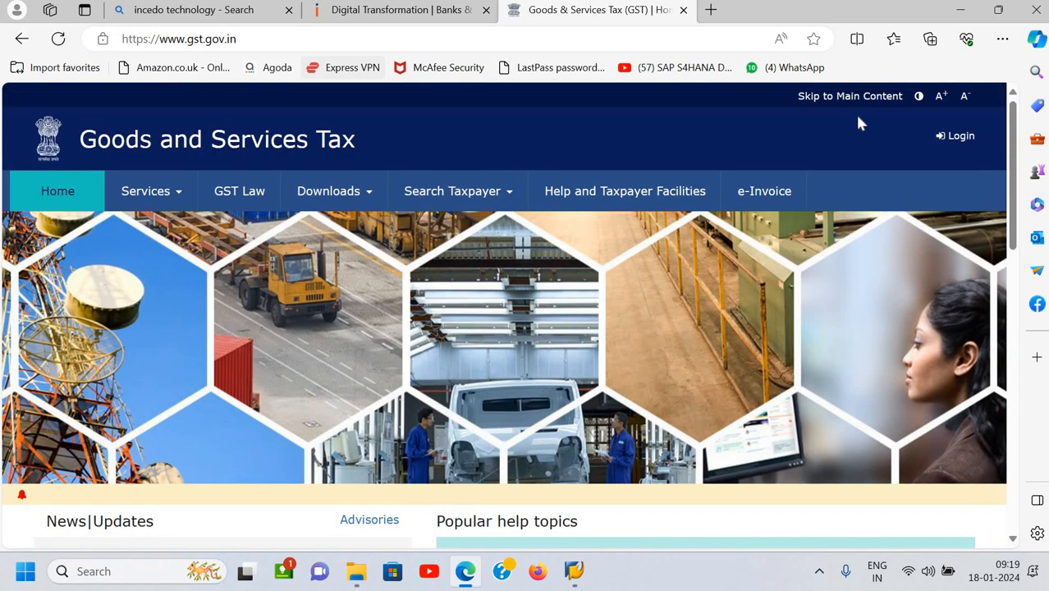
# Step: Go to the GST site's login page, copy its web address and return to SAP Easy Access
pyautogui.click(952, 137)
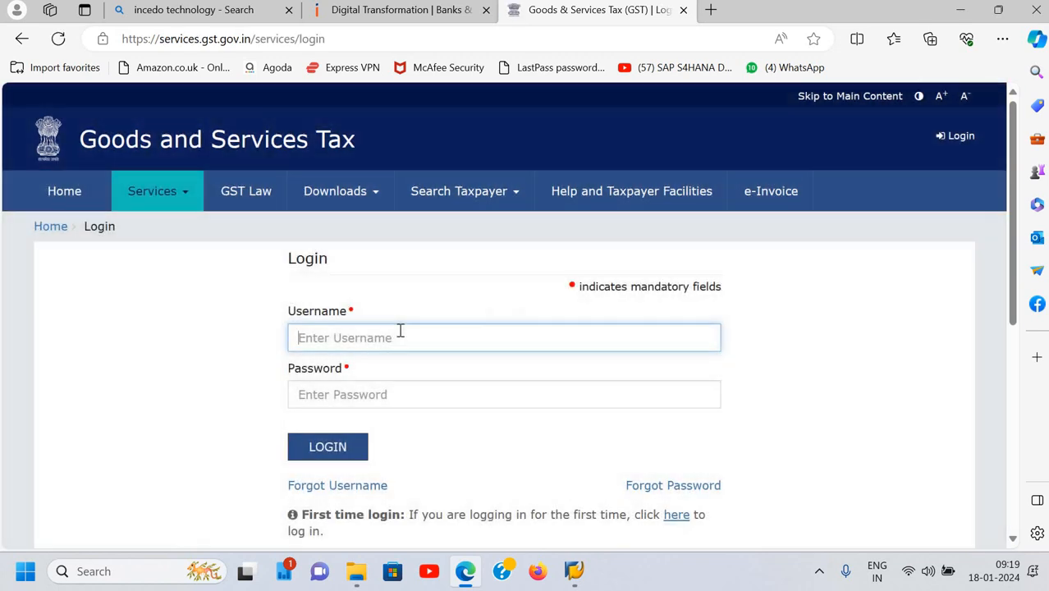
pyautogui.click(400, 331)
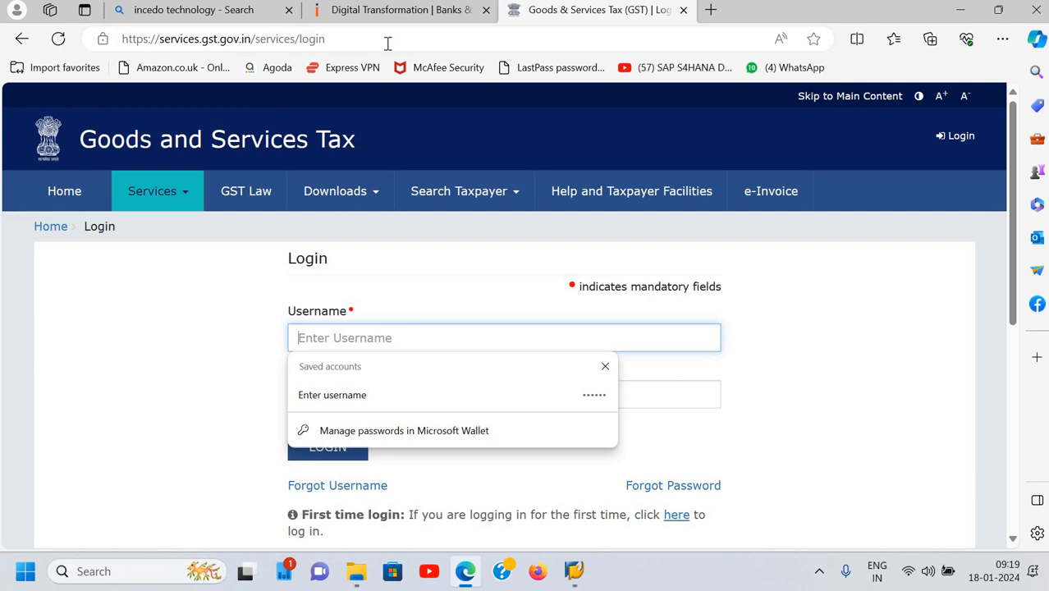
pyautogui.click(335, 38)
pyautogui.hotkey('ctrl', 'c')
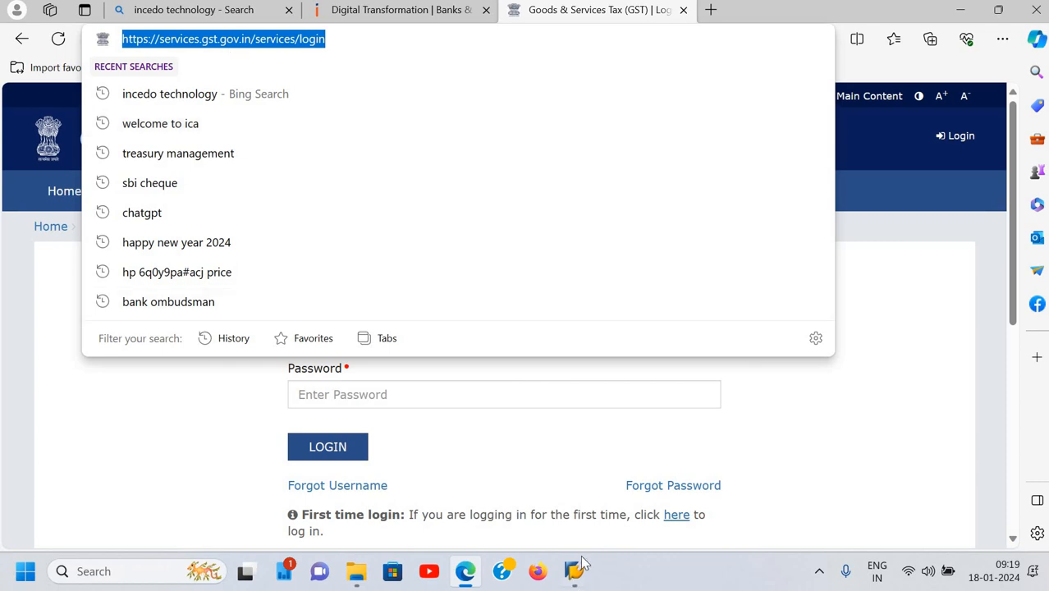
pyautogui.moveTo(581, 564)
pyautogui.click(631, 499)
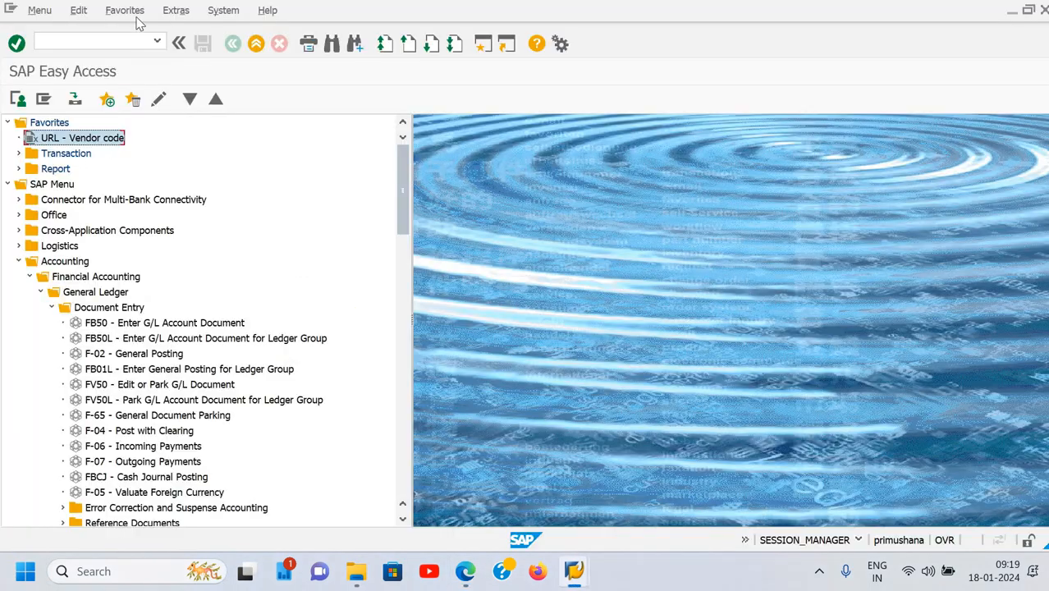
pyautogui.click(128, 13)
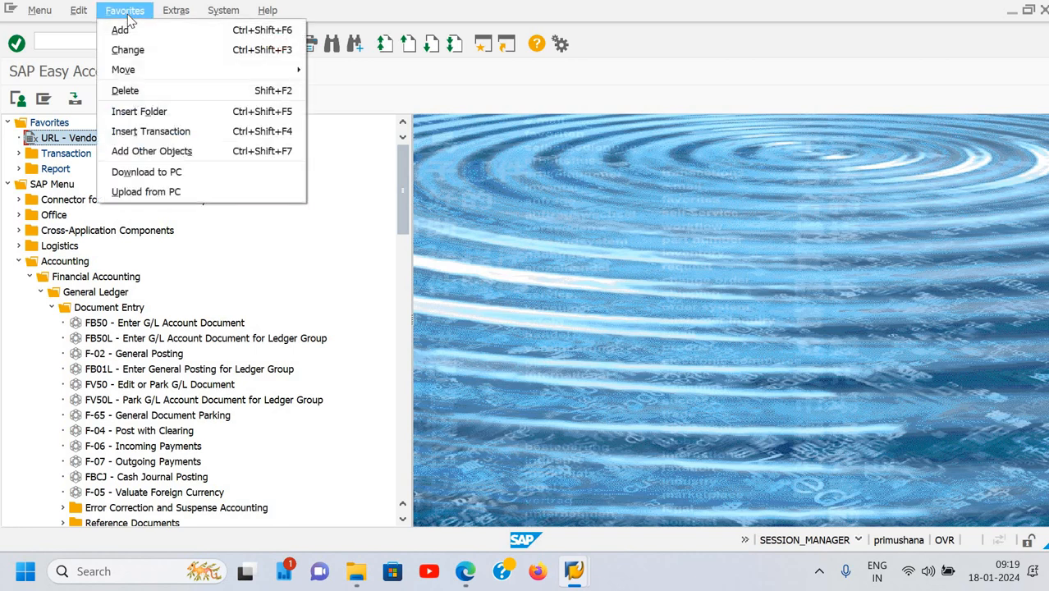
pyautogui.click(135, 154)
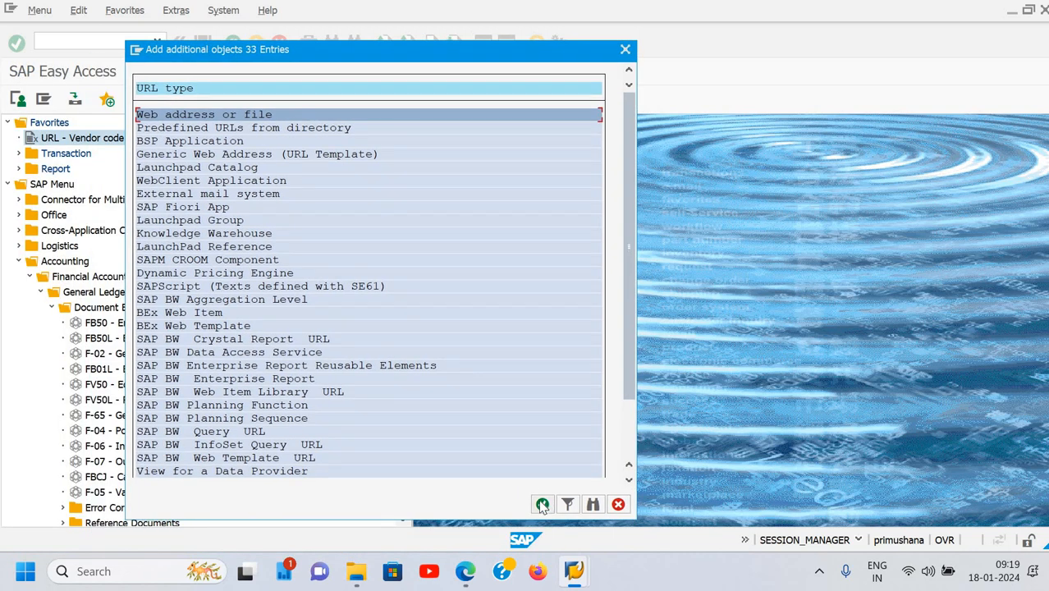
pyautogui.click(543, 505)
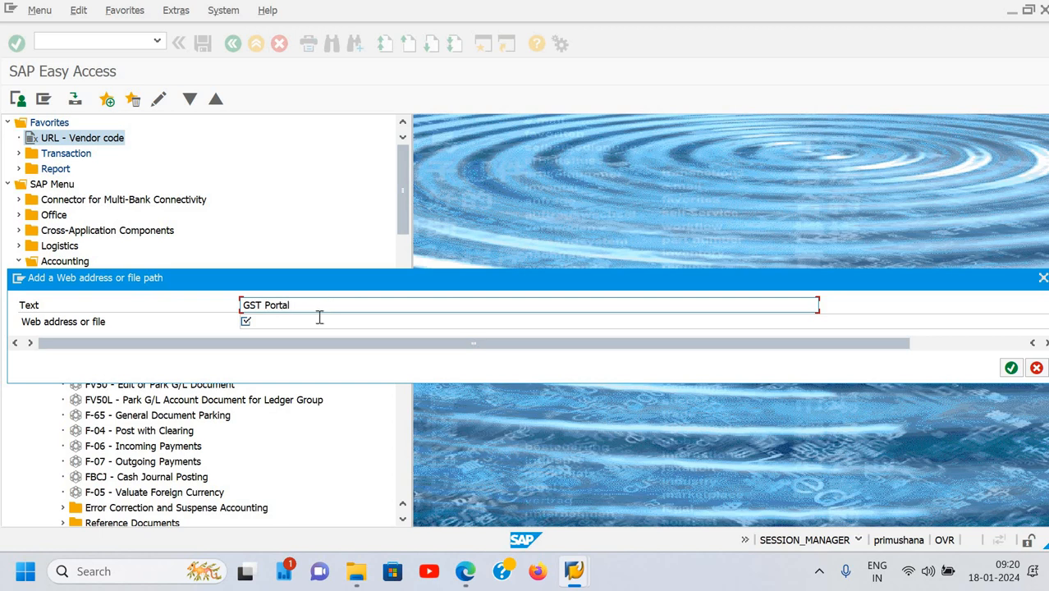
pyautogui.press('Tab')
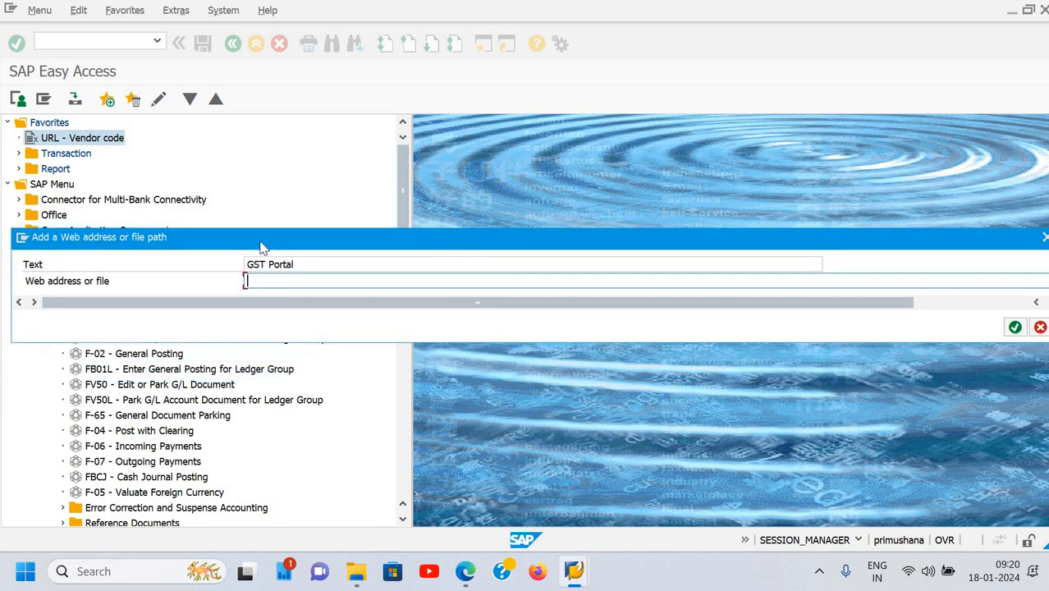
pyautogui.hotkey('ctrl', 'v')
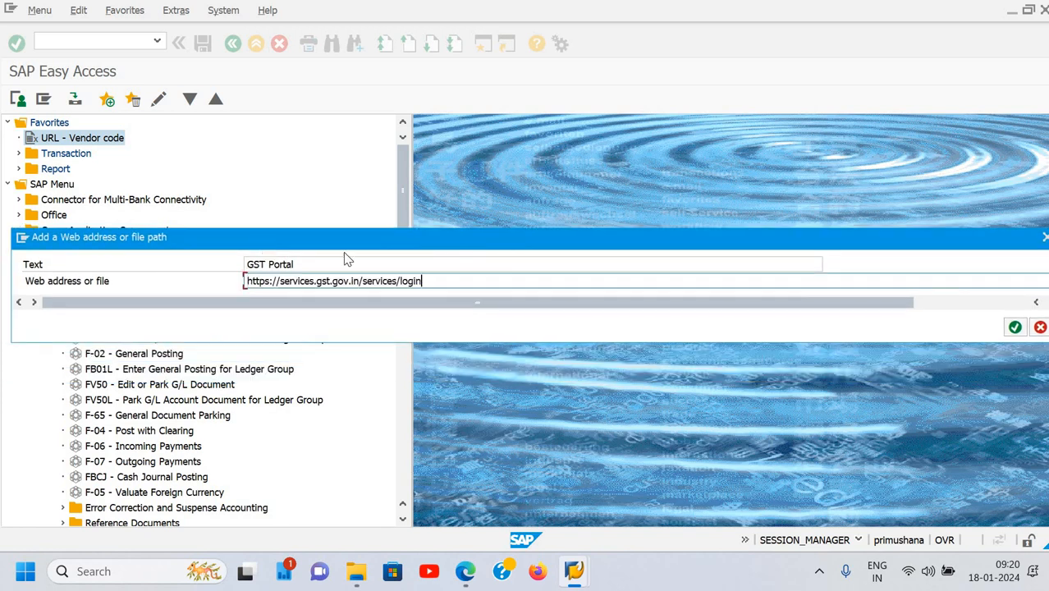
pyautogui.click(1014, 328)
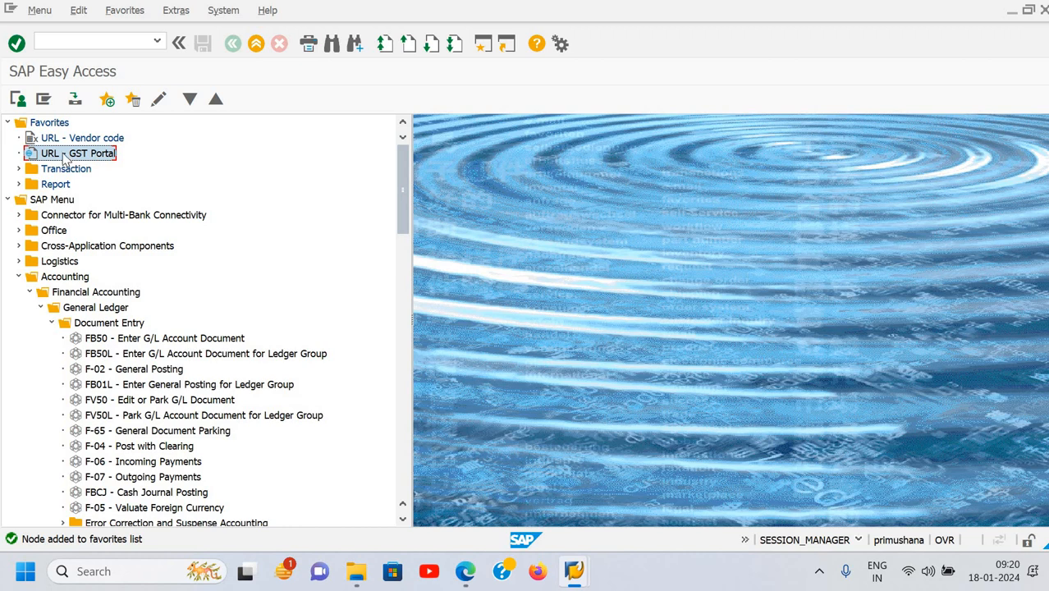
# Step: Launch the GST Portal favorite, allowing access with the decision remembered, dismiss the McAfee offer and return to SAP Easy Access
pyautogui.doubleClick(66, 154)
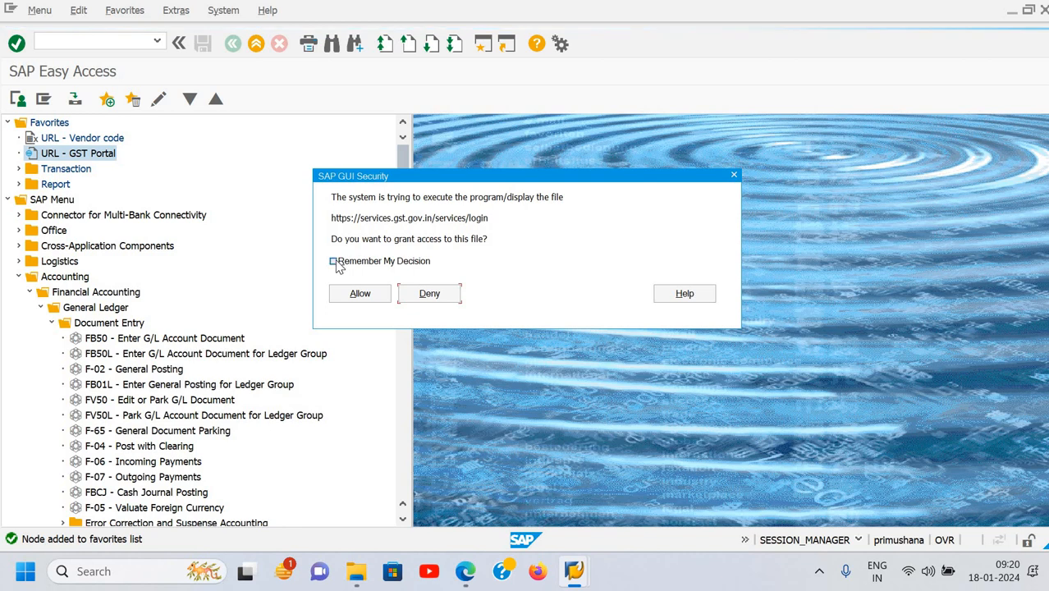
pyautogui.click(334, 261)
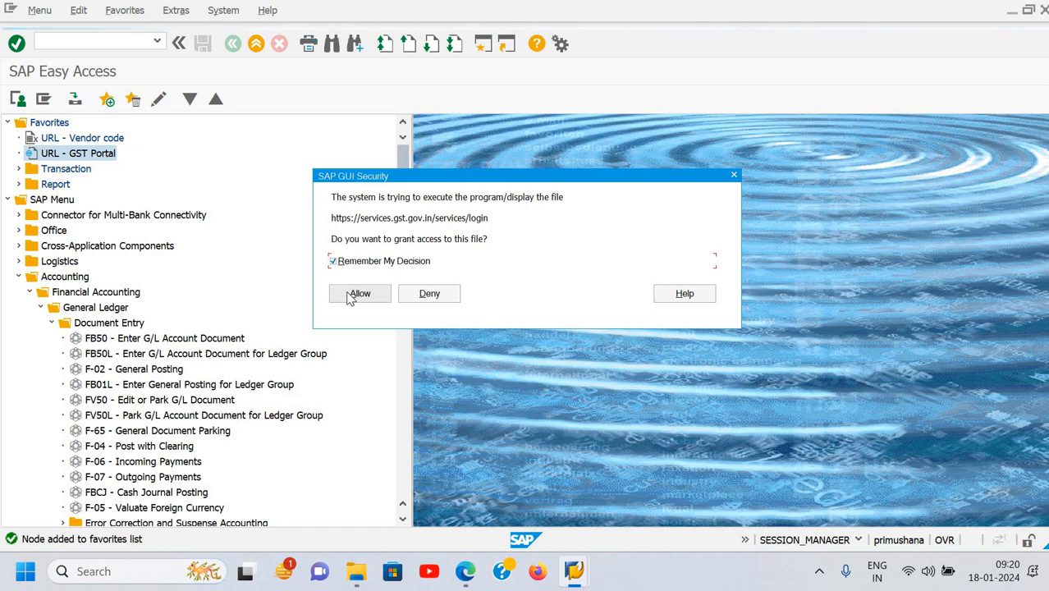
pyautogui.click(348, 295)
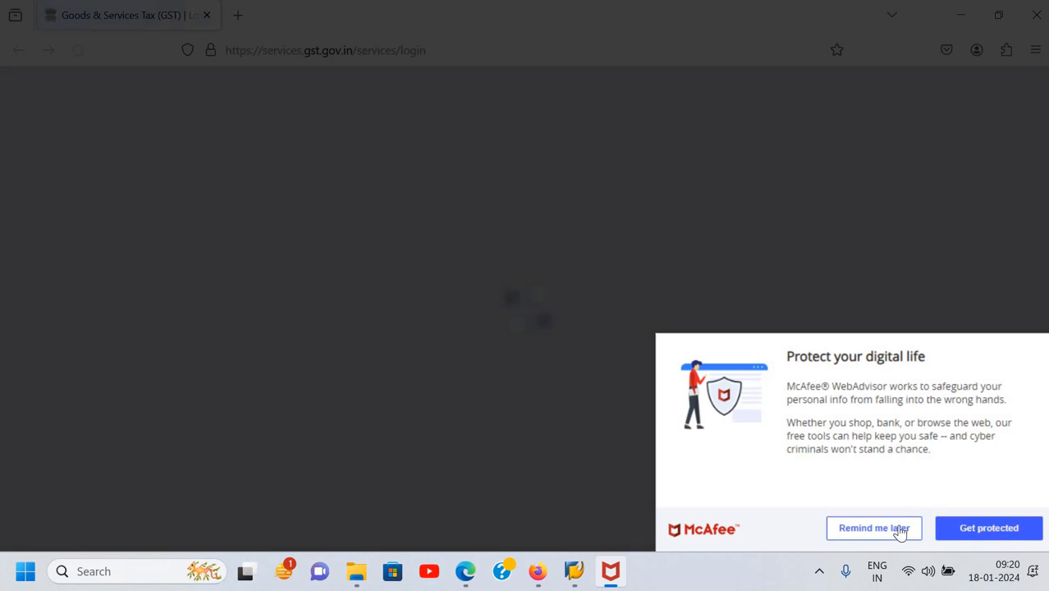
pyautogui.click(901, 529)
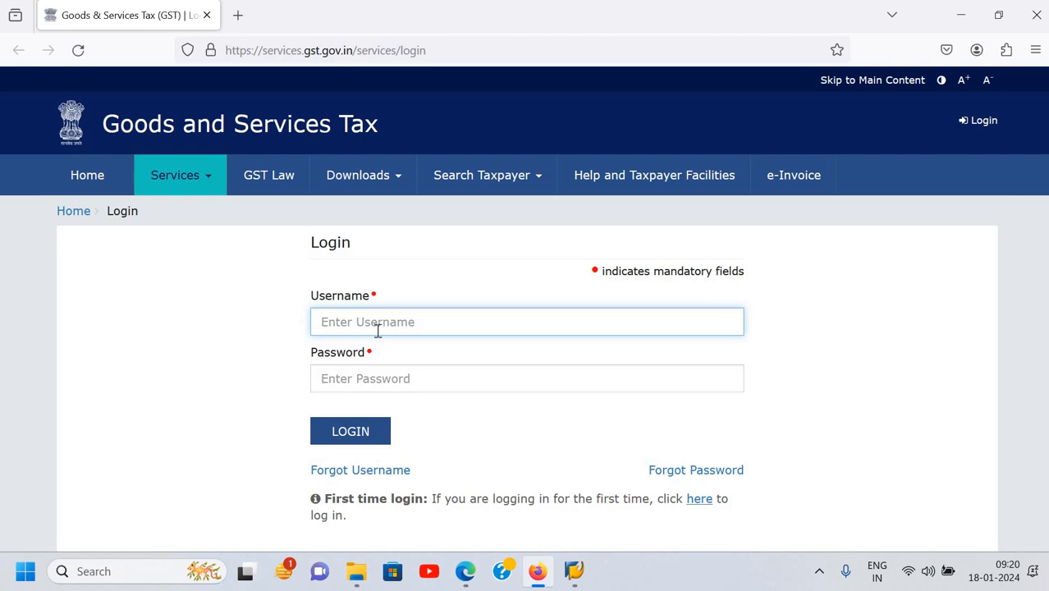
pyautogui.click(442, 368)
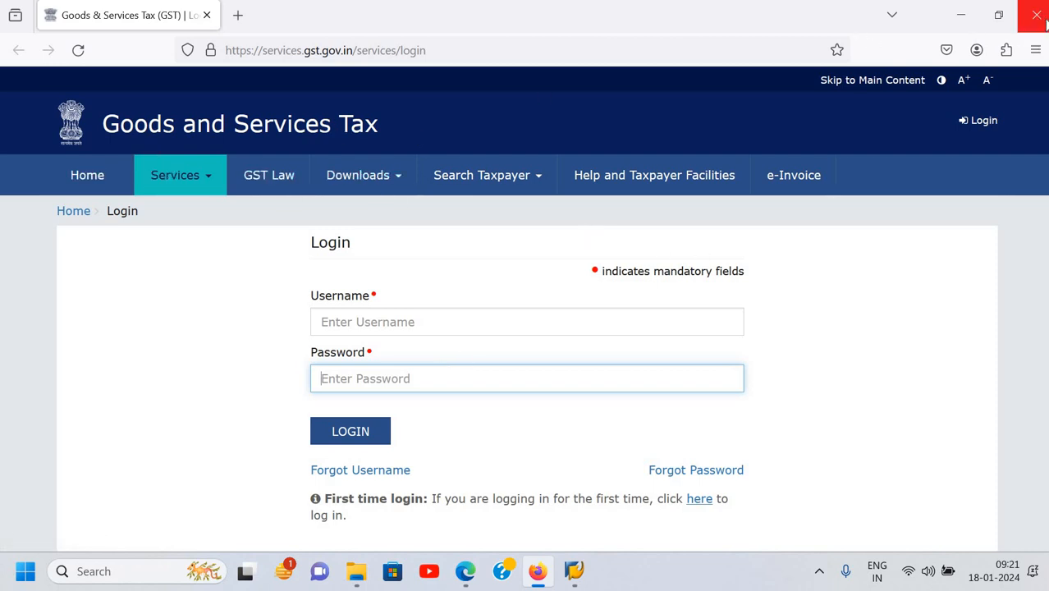
pyautogui.hotkey('alt', 'Tab')
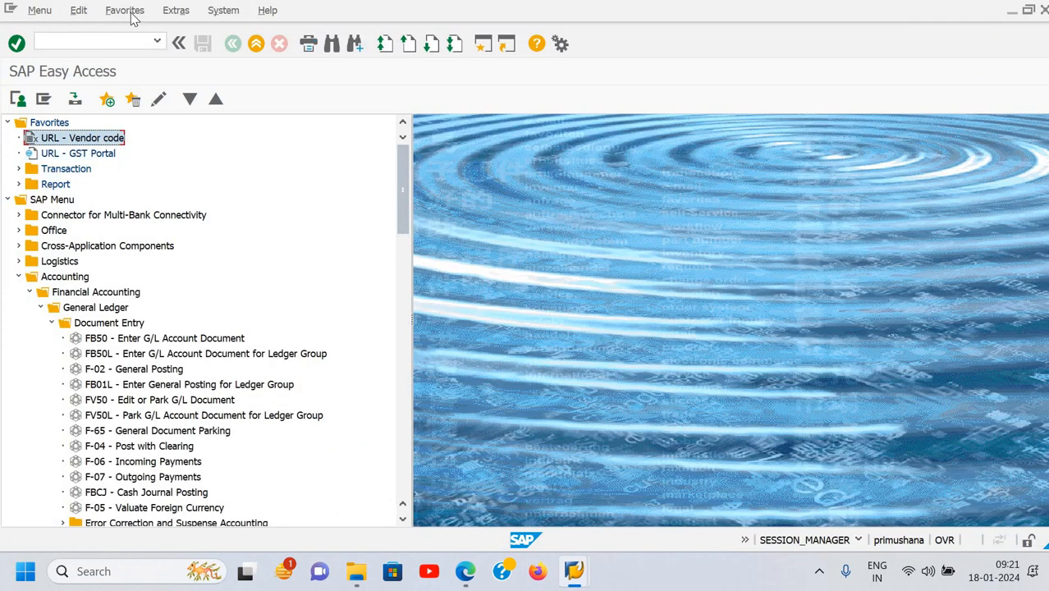
pyautogui.click(125, 11)
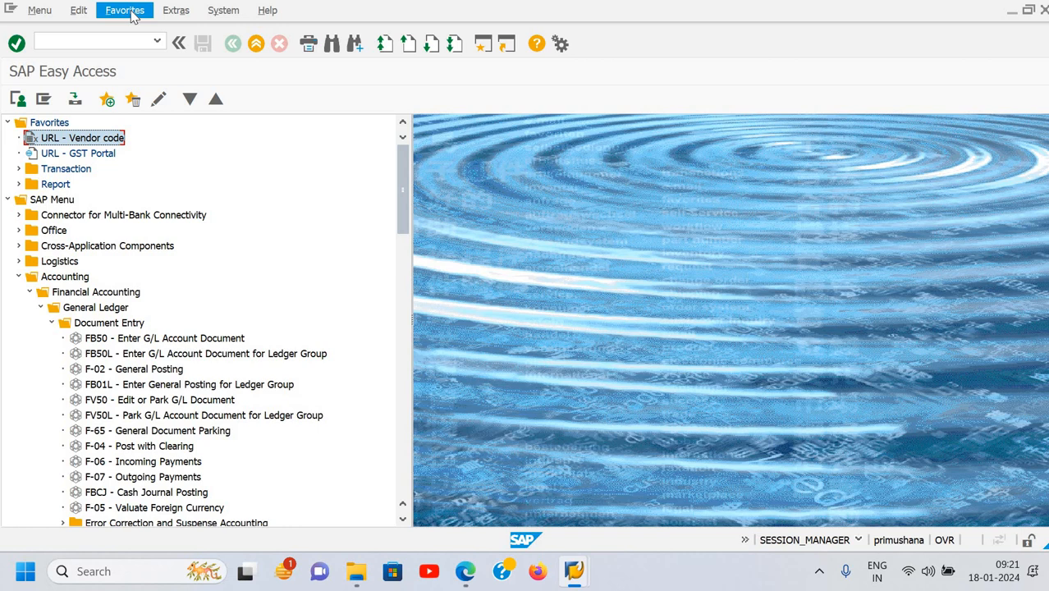
pyautogui.click(130, 15)
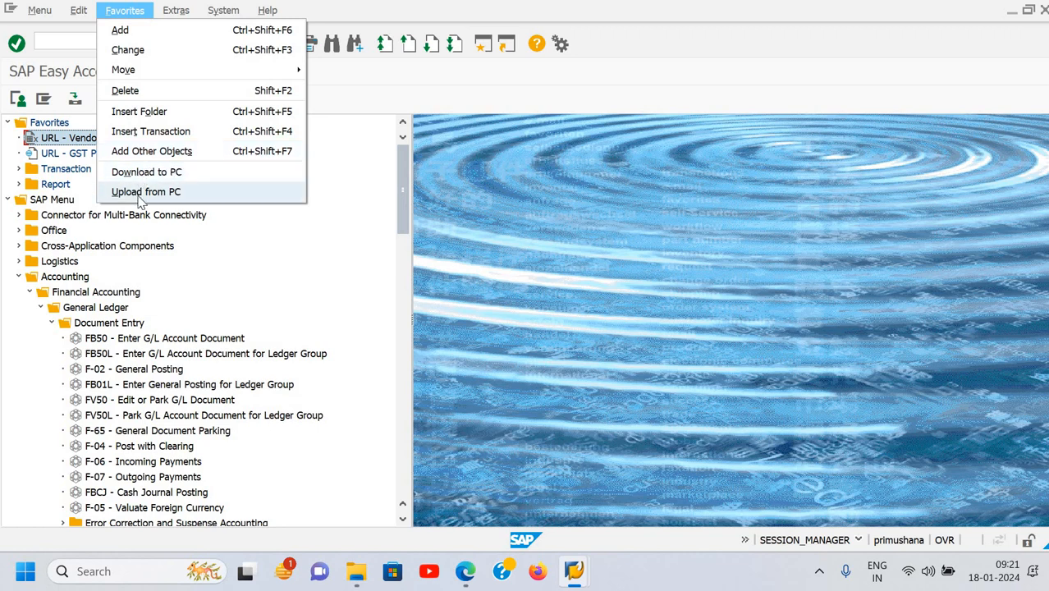
pyautogui.click(126, 174)
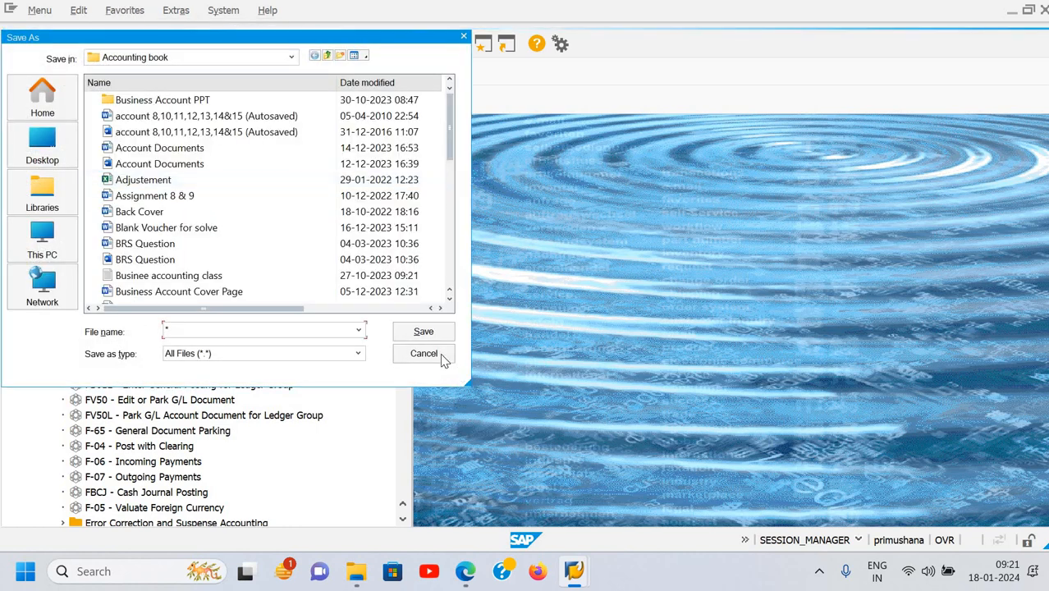
pyautogui.click(438, 354)
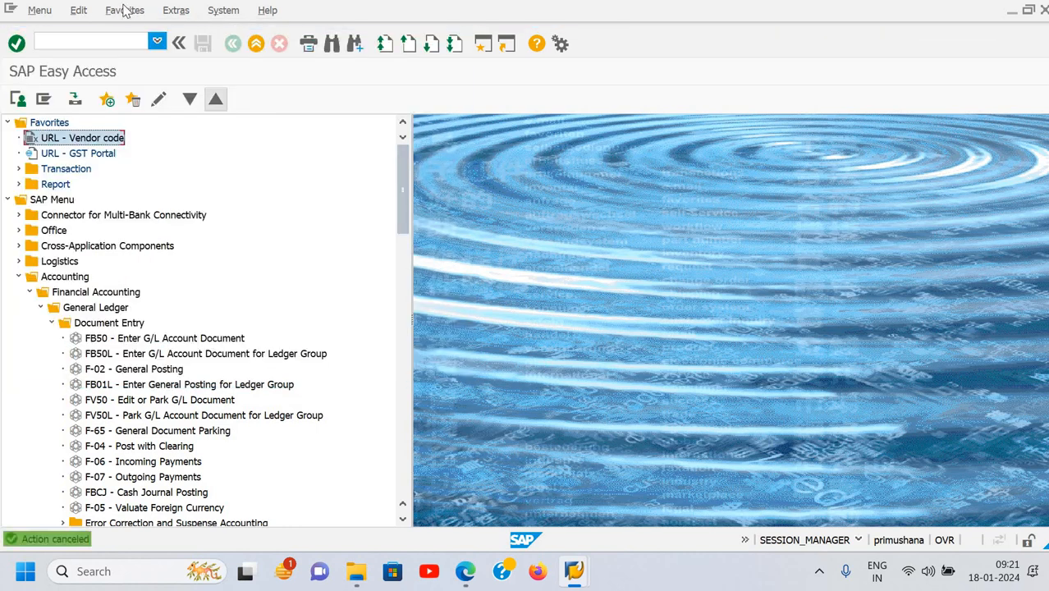
pyautogui.click(124, 10)
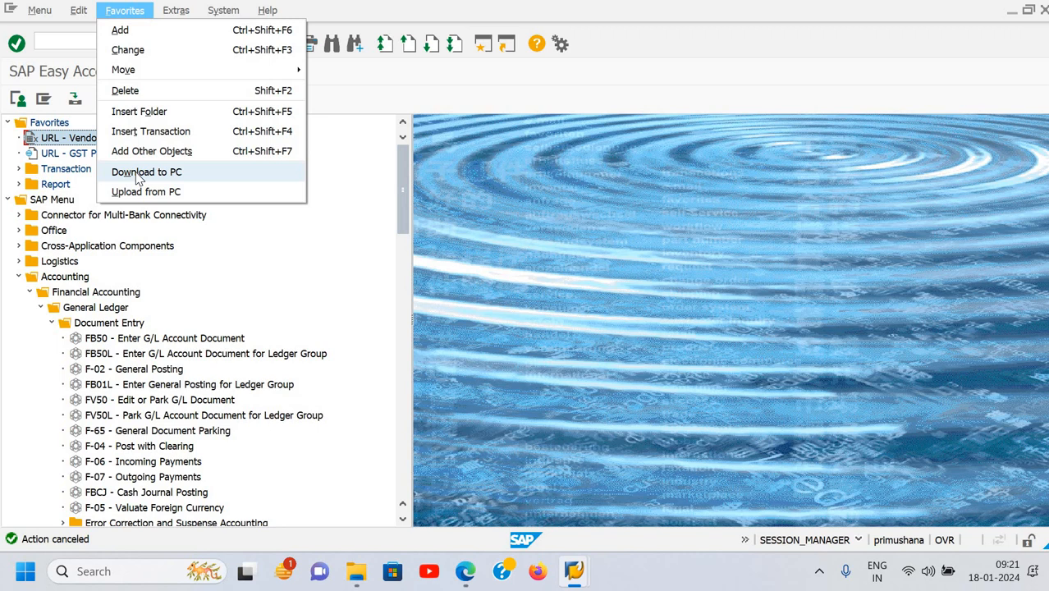
pyautogui.click(59, 154)
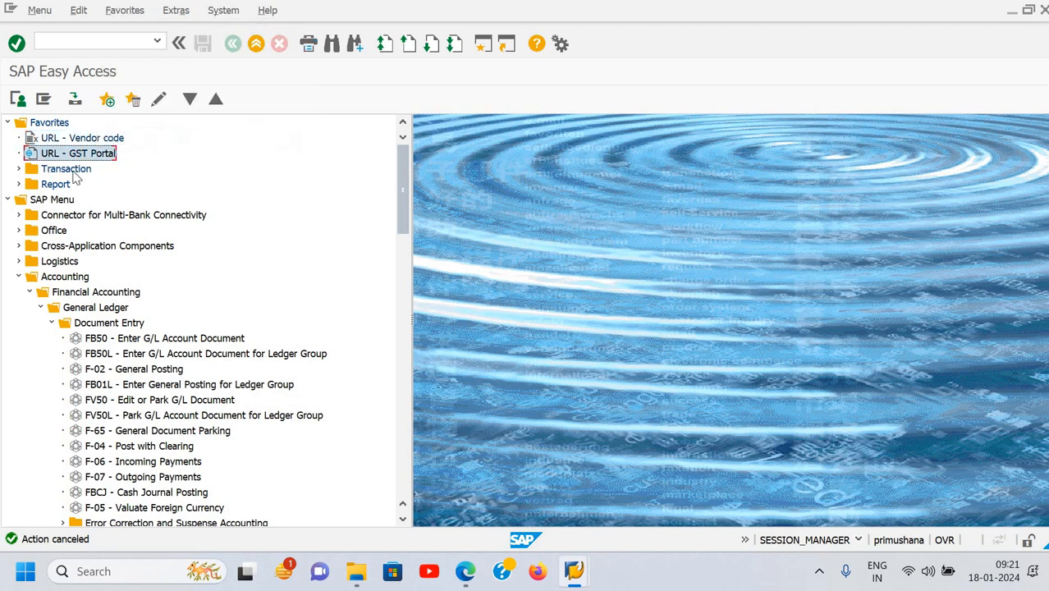
# Step: Try to download the Favorites to the PC, saving them on the Desktop under a file name combining the person's first name and fav
pyautogui.click(51, 123)
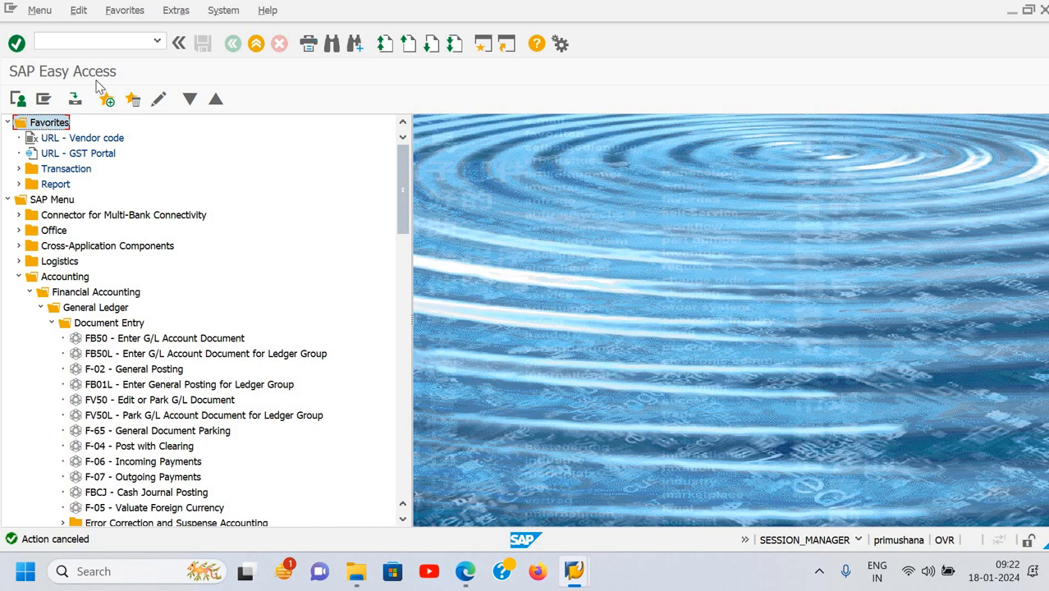
pyautogui.click(136, 12)
pyautogui.press('Down')
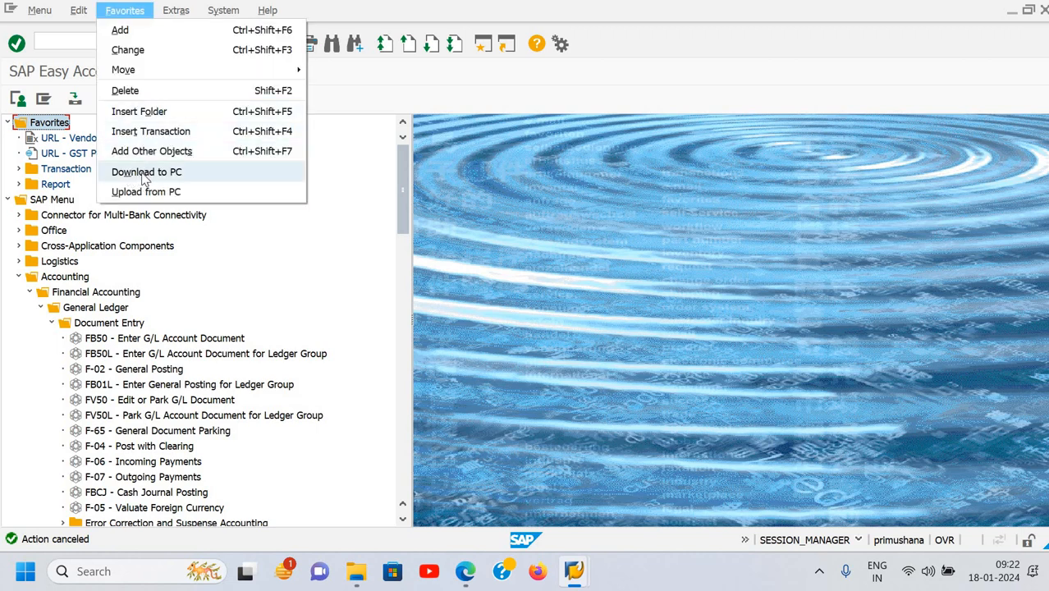
pyautogui.click(145, 177)
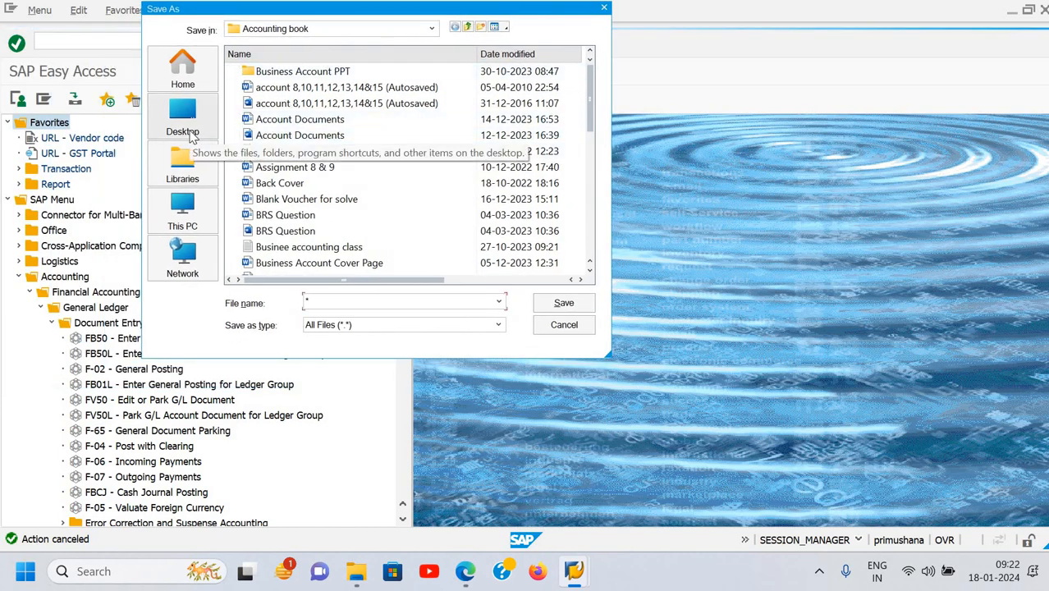
pyautogui.click(188, 133)
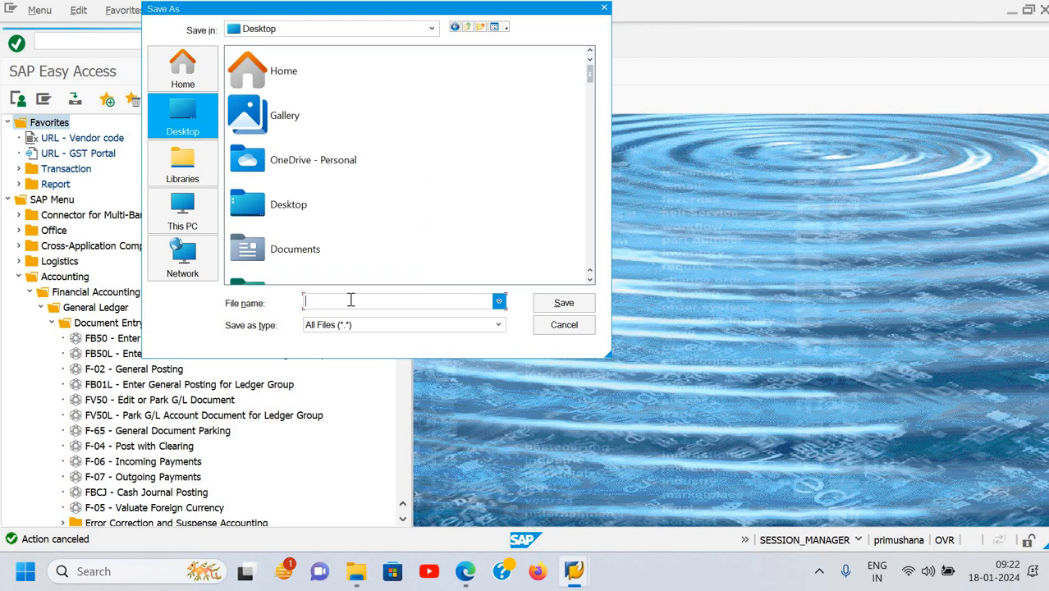
pyautogui.write('dee')
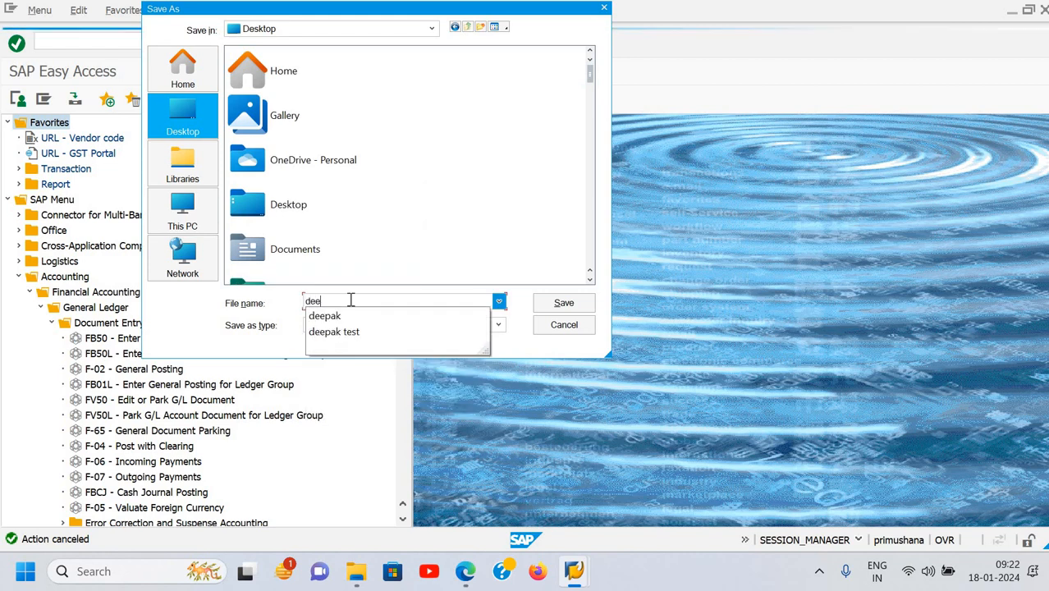
pyautogui.write('pa')
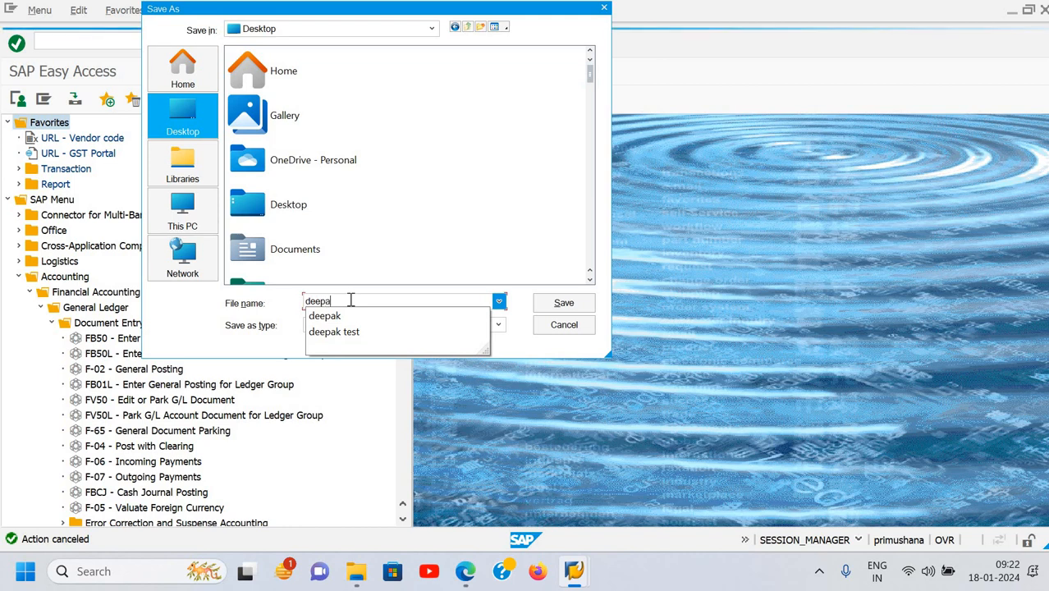
pyautogui.write('k fa')
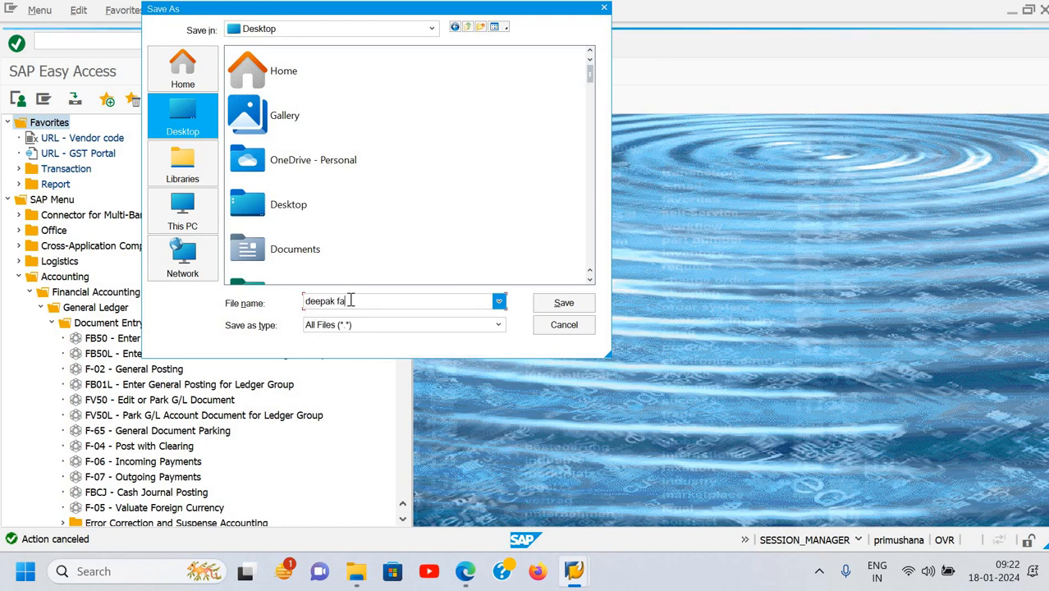
pyautogui.write('v')
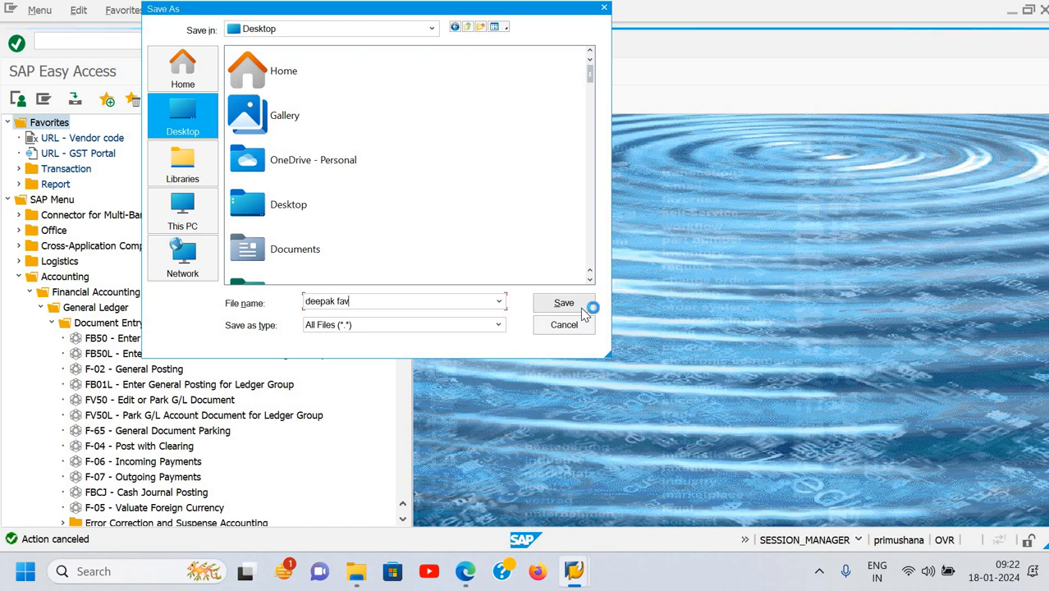
pyautogui.click(581, 307)
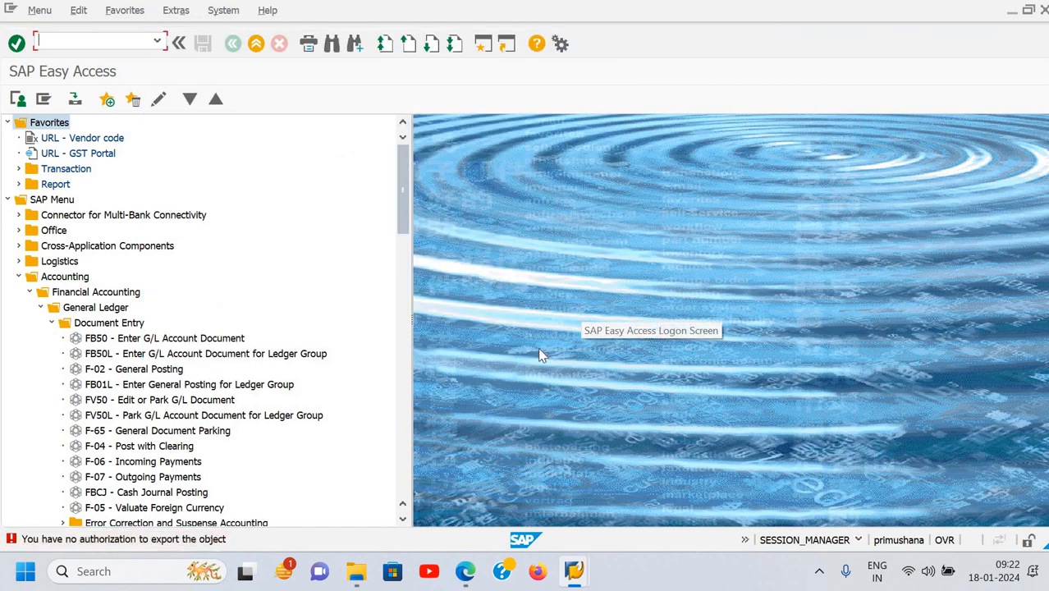
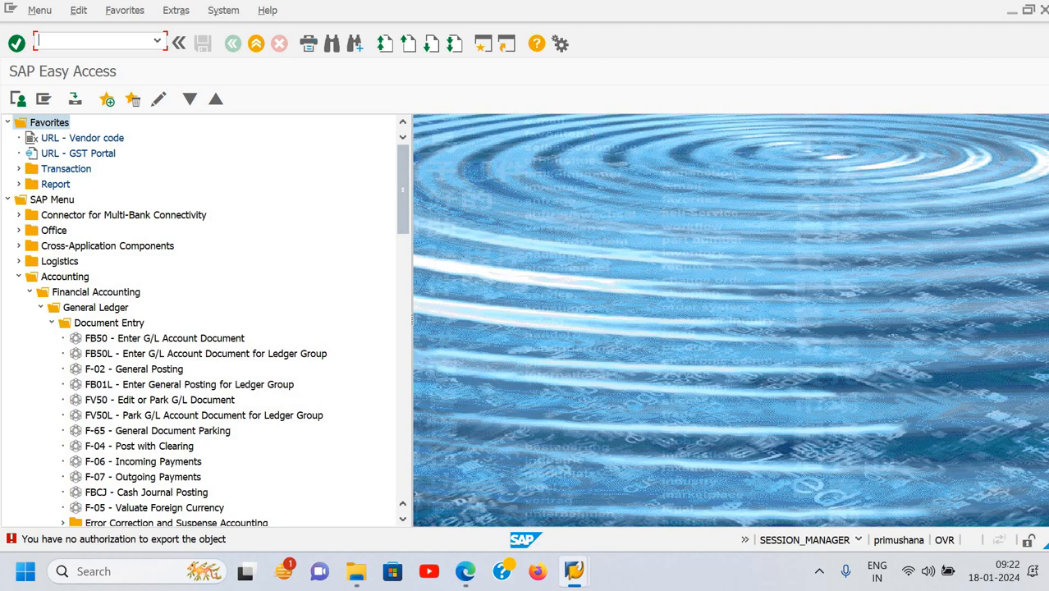
# Step: Show the commands available for Favorites, including Download to PC and Upload from PC
pyautogui.click(123, 10)
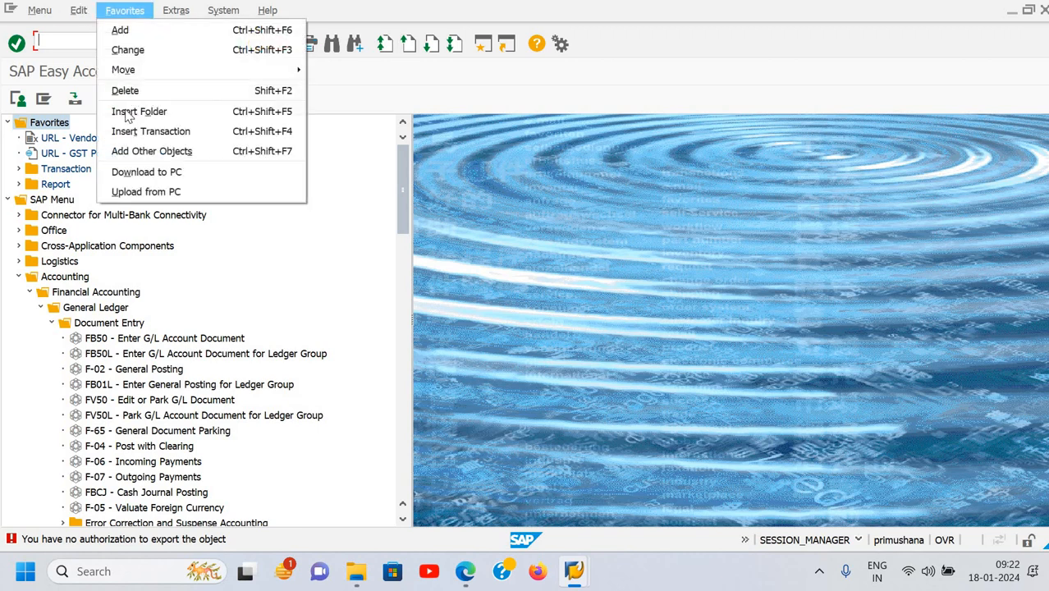
pyautogui.click(146, 192)
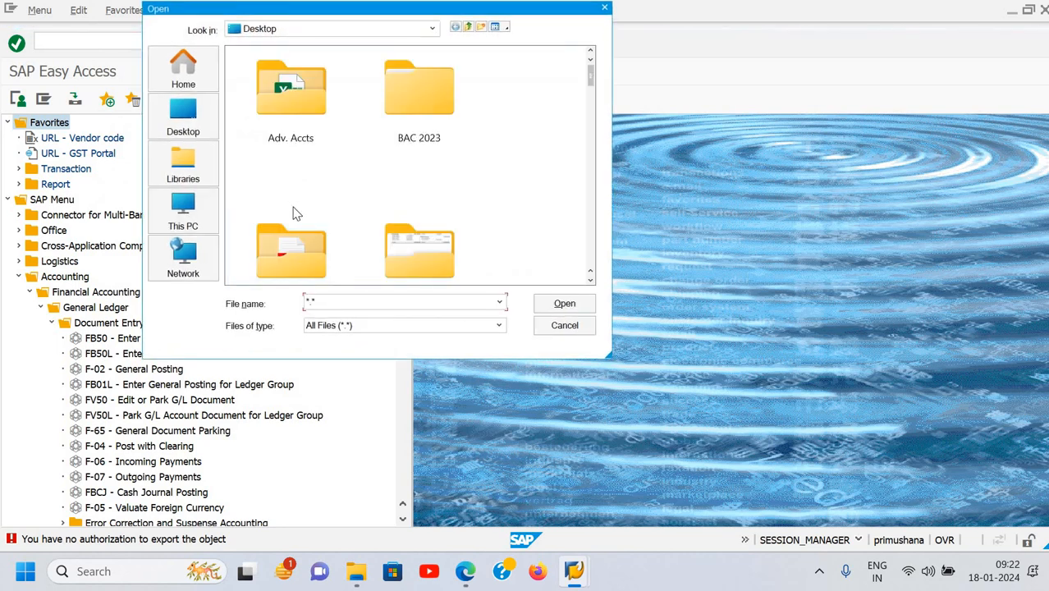
pyautogui.click(573, 329)
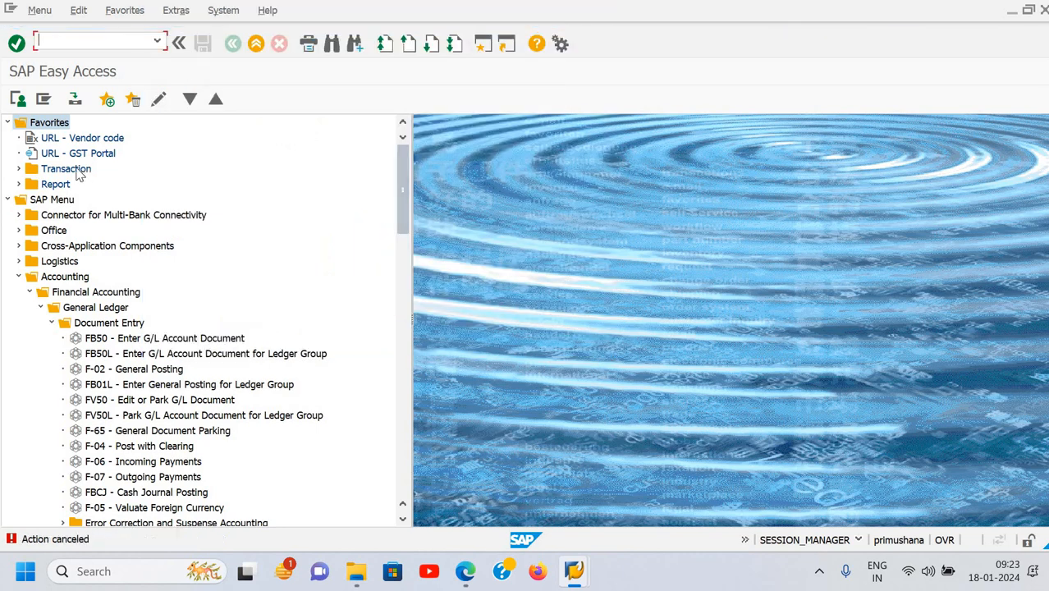
pyautogui.click(124, 11)
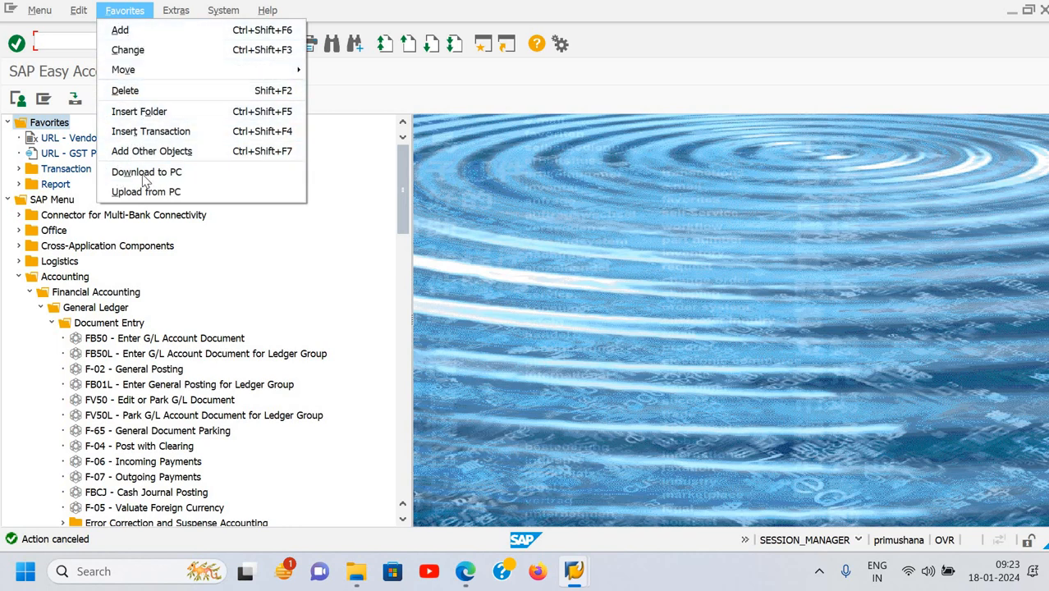
pyautogui.press('Escape')
# Step: Collapse the Favorites and SAP Menu folders, and turn off Display Technical Names in the settings
pyautogui.click(8, 123)
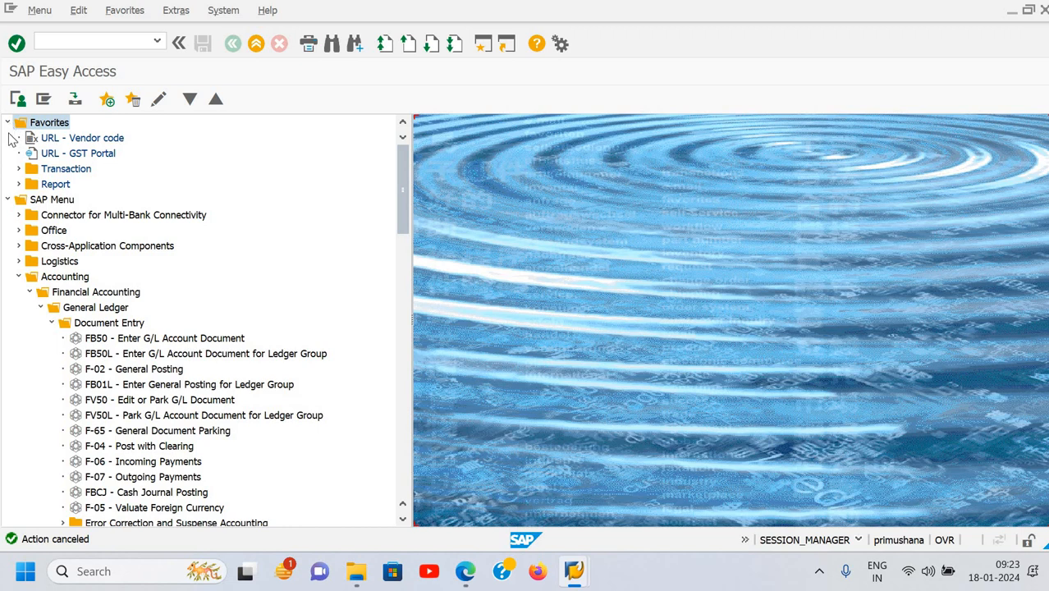
pyautogui.click(8, 138)
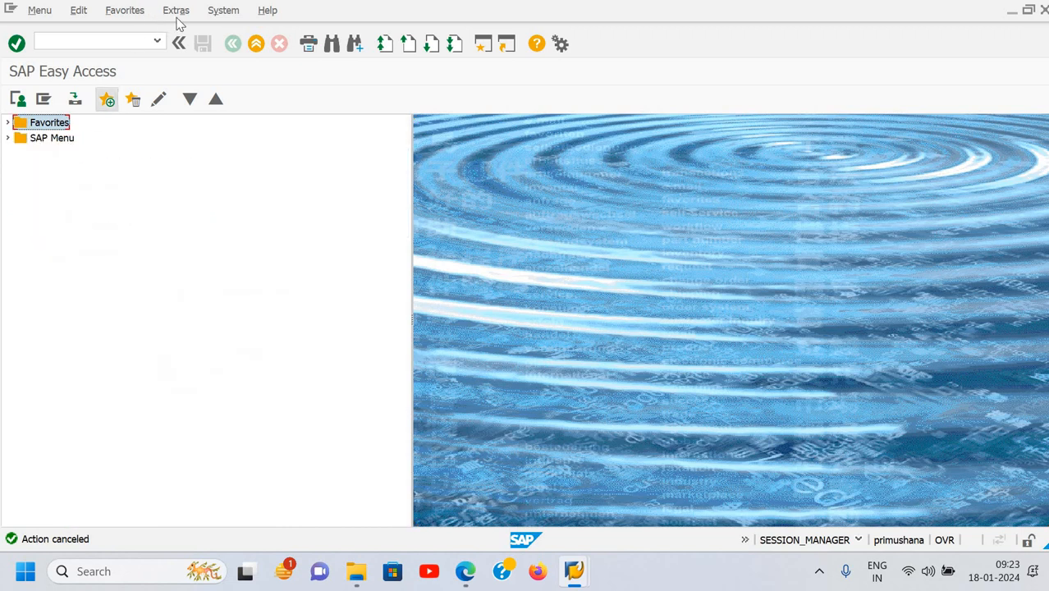
pyautogui.click(177, 13)
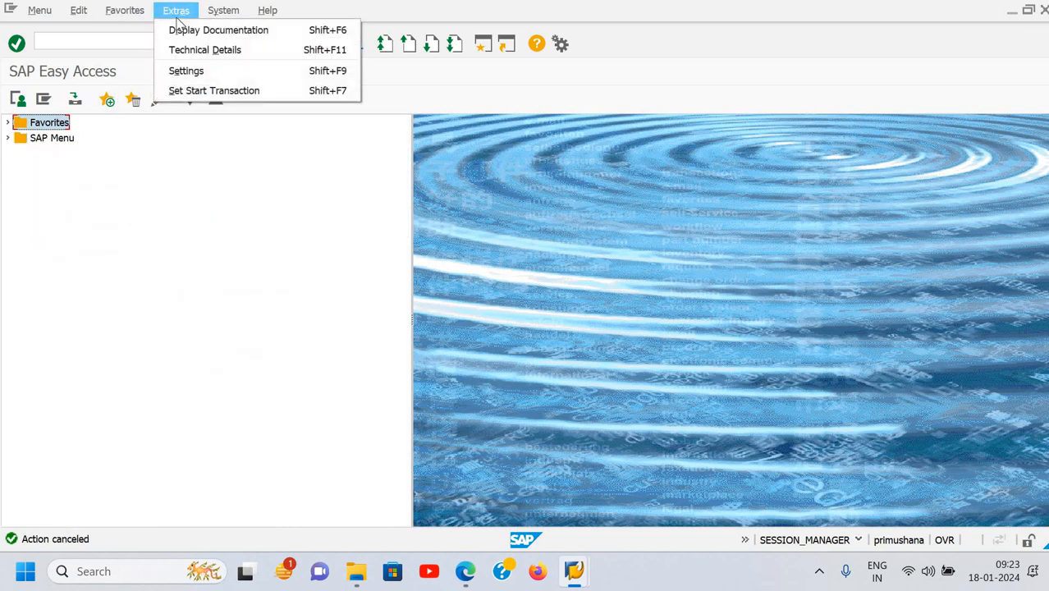
pyautogui.click(199, 72)
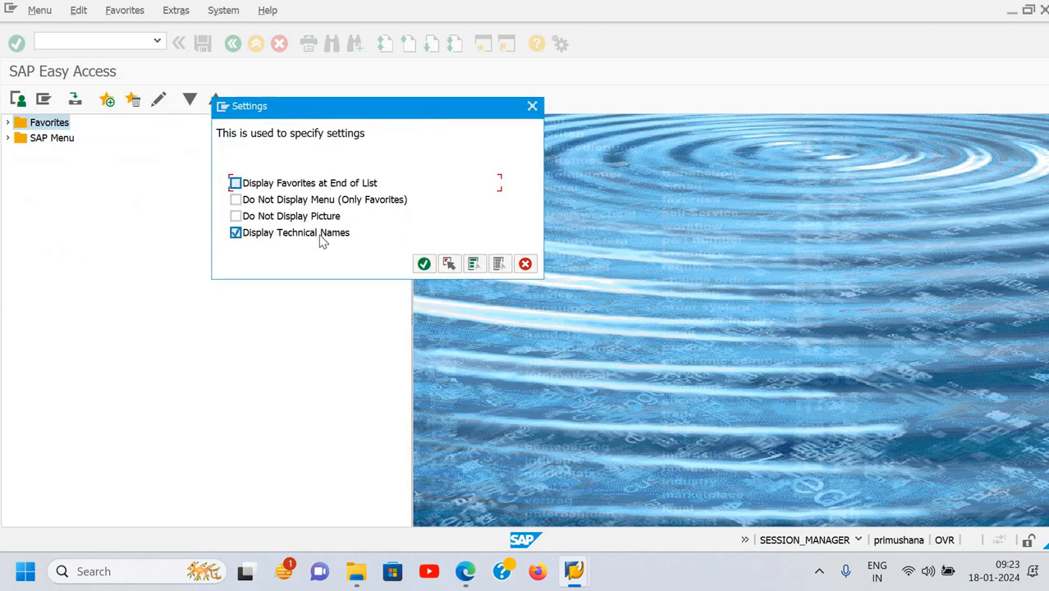
pyautogui.click(236, 234)
pyautogui.click(423, 264)
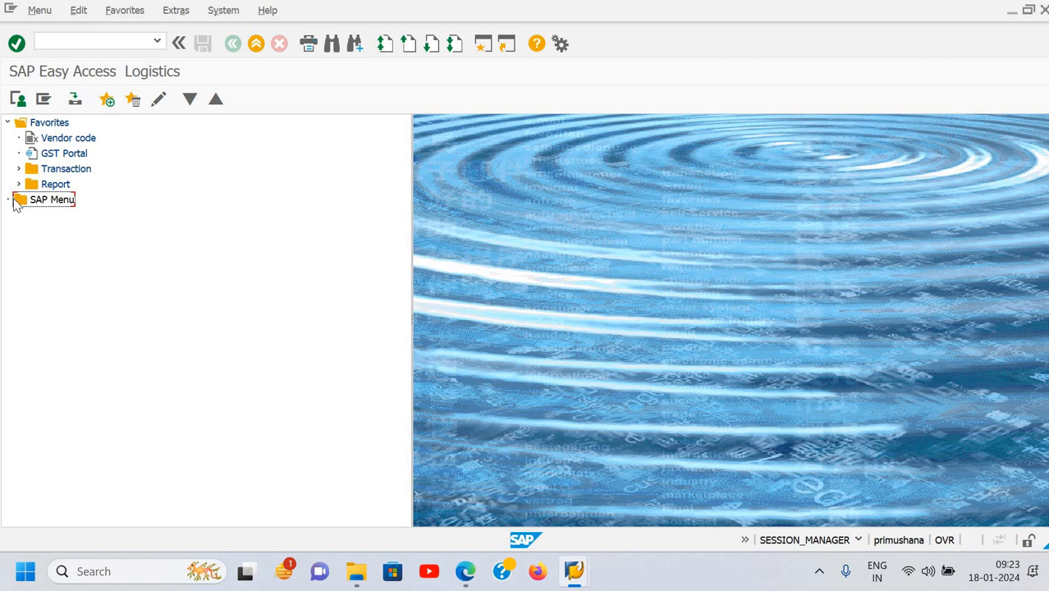
# Step: Run transaction s000 to reload the SAP Easy Access menu tree
pyautogui.click(84, 43)
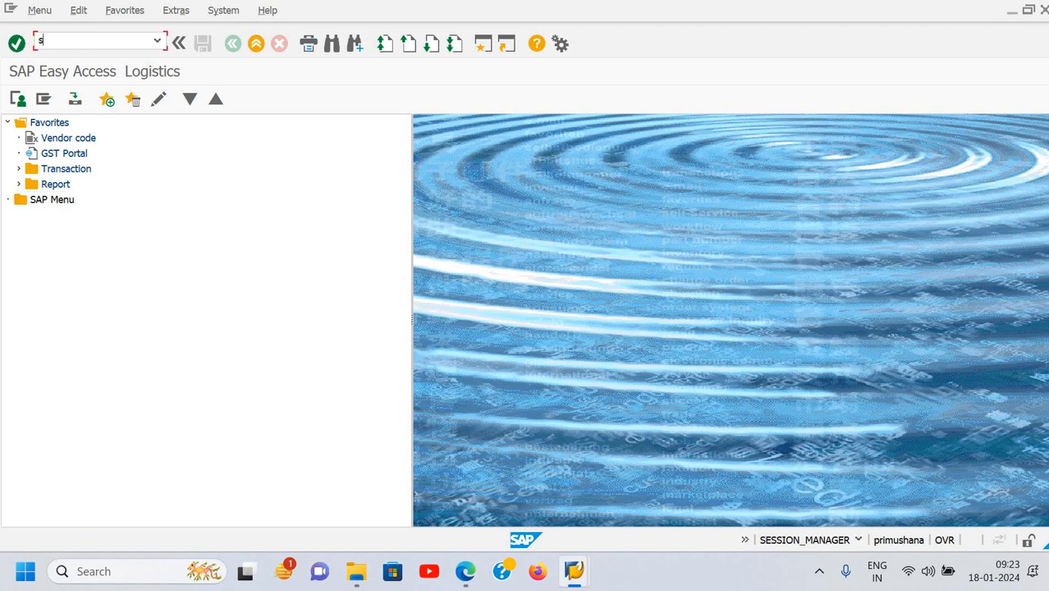
pyautogui.write('s000')
pyautogui.press('Return')
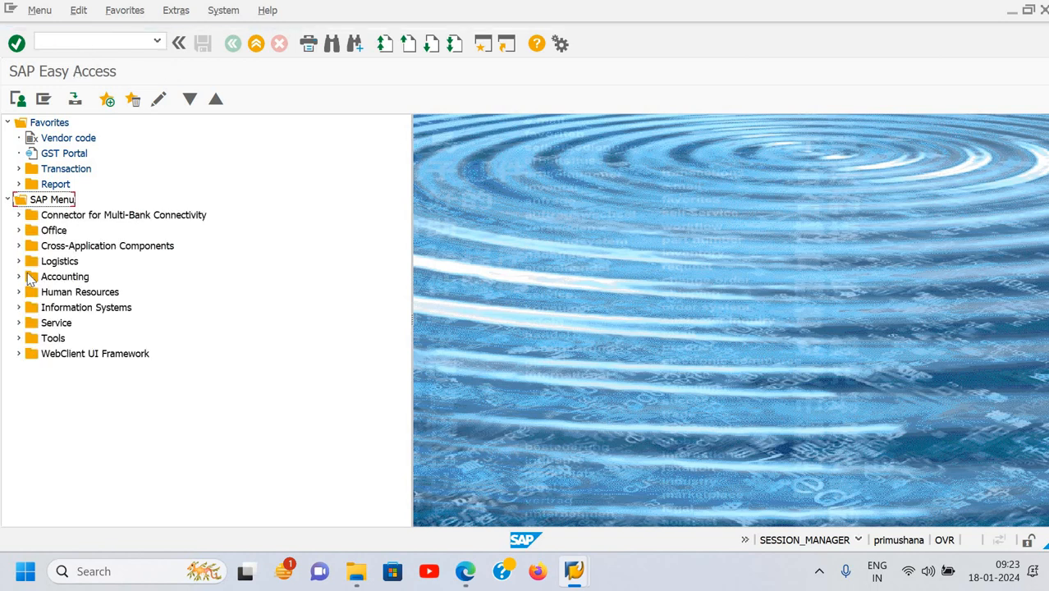
# Step: Browse the Cross-Application Components and Logistics folders, including Equipment and Tools Management, and collapse them again
pyautogui.click(20, 246)
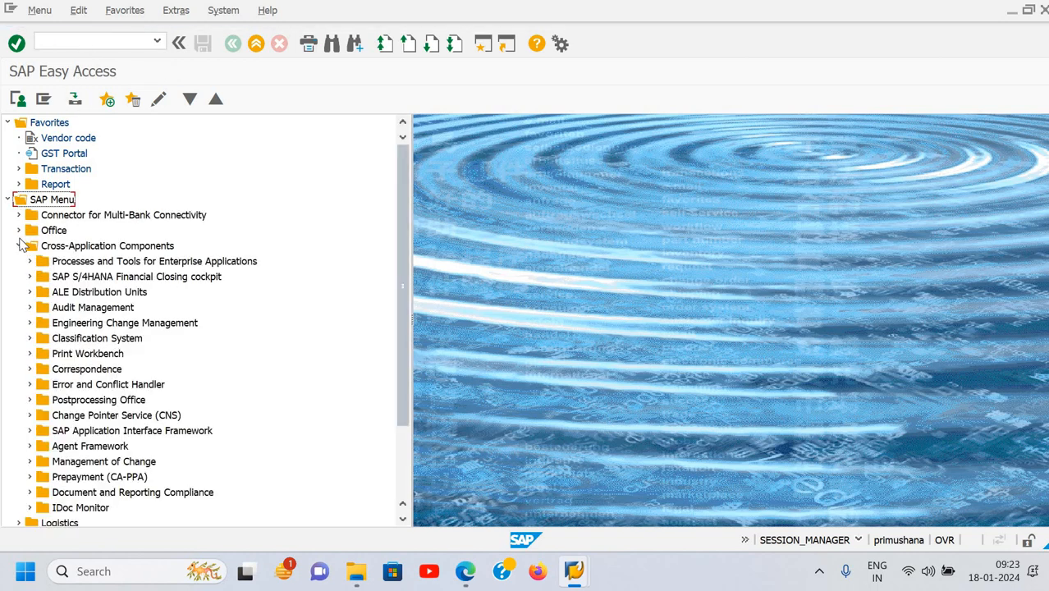
pyautogui.click(19, 247)
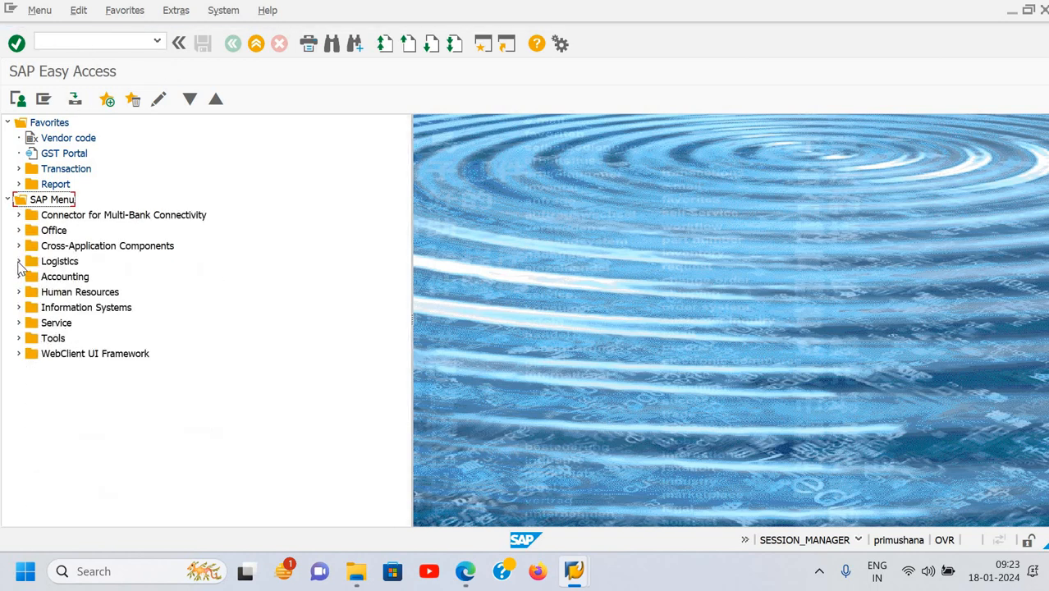
pyautogui.click(19, 261)
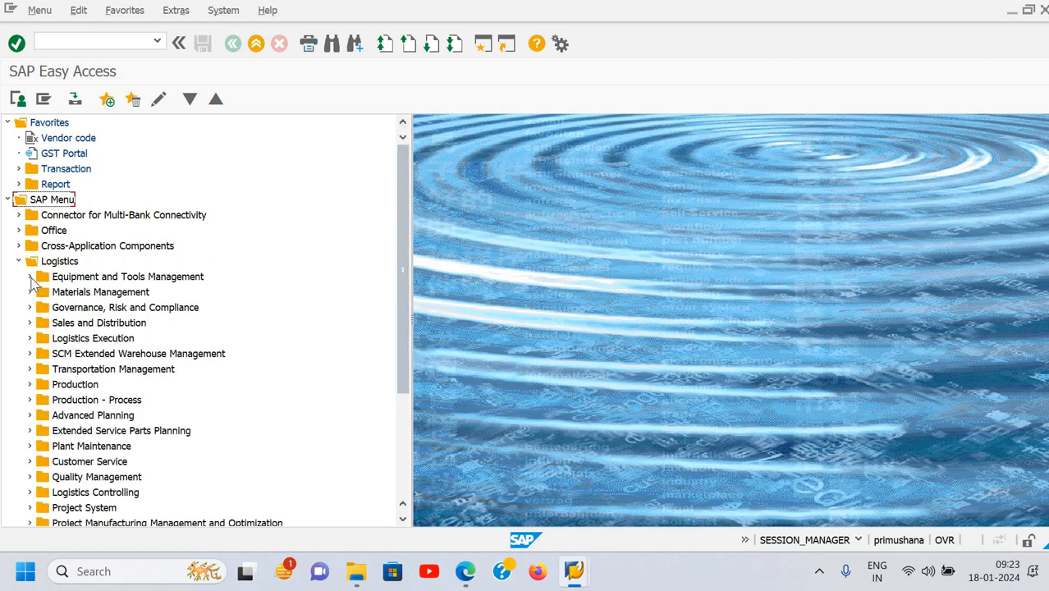
pyautogui.click(31, 277)
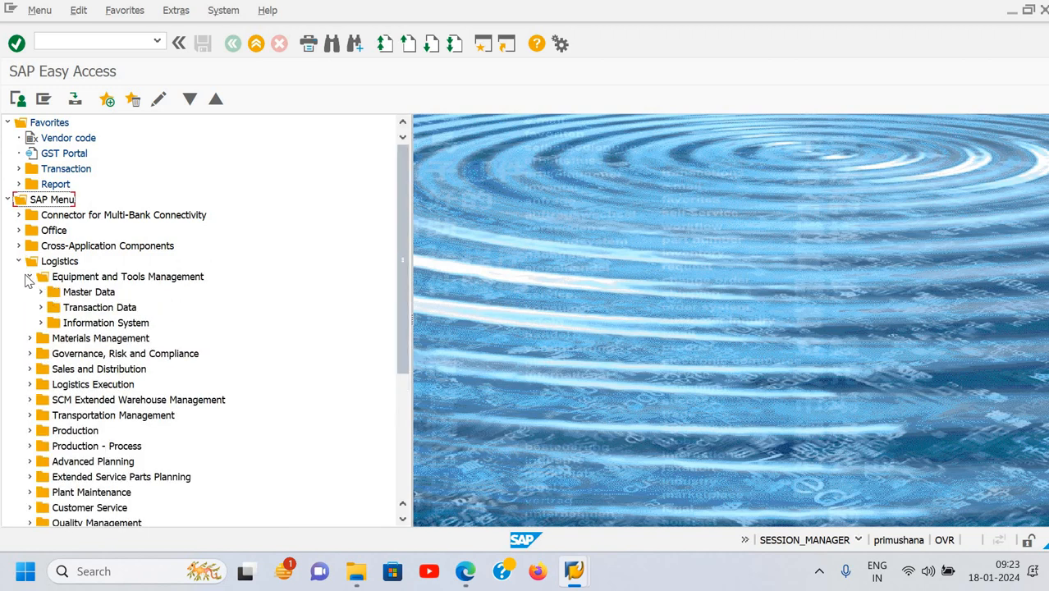
pyautogui.click(30, 277)
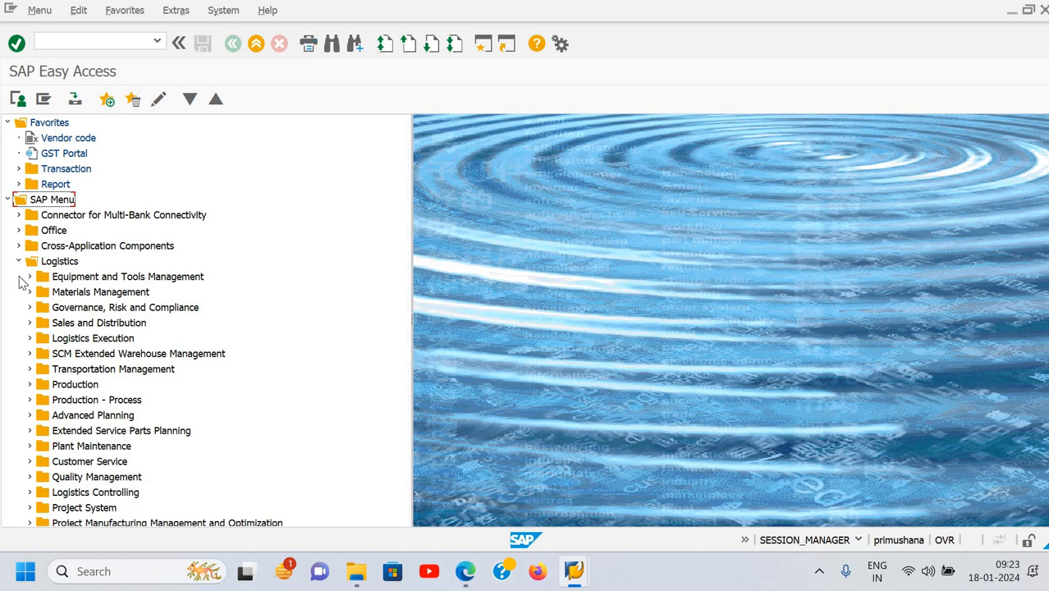
pyautogui.click(19, 261)
# Step: Expand Accounting, Financial Accounting, General Ledger and Document Entry, and select Enter G/L Account Document
pyautogui.click(19, 276)
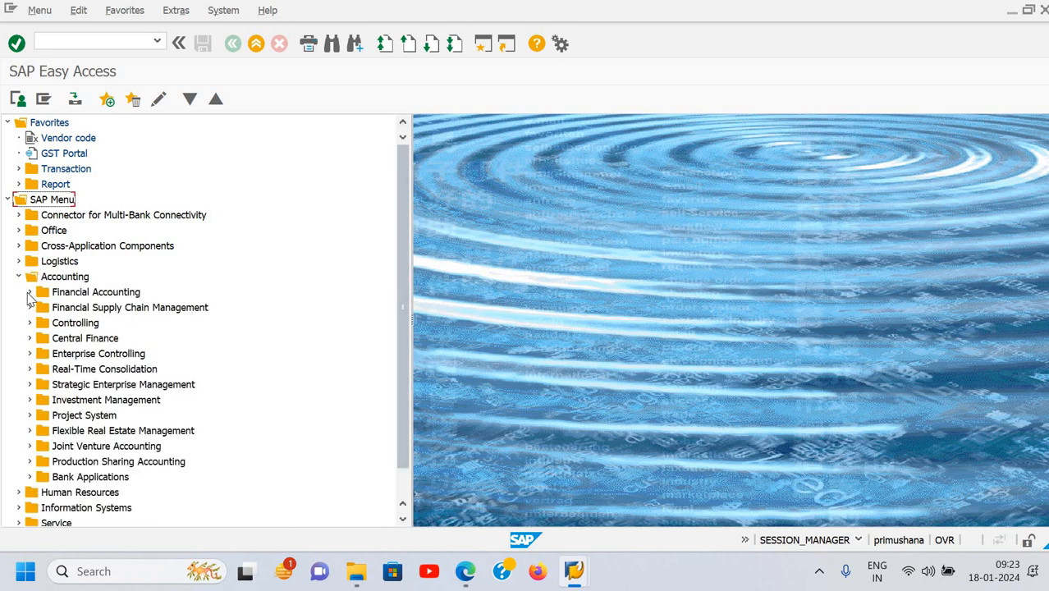
pyautogui.click(30, 293)
pyautogui.click(43, 309)
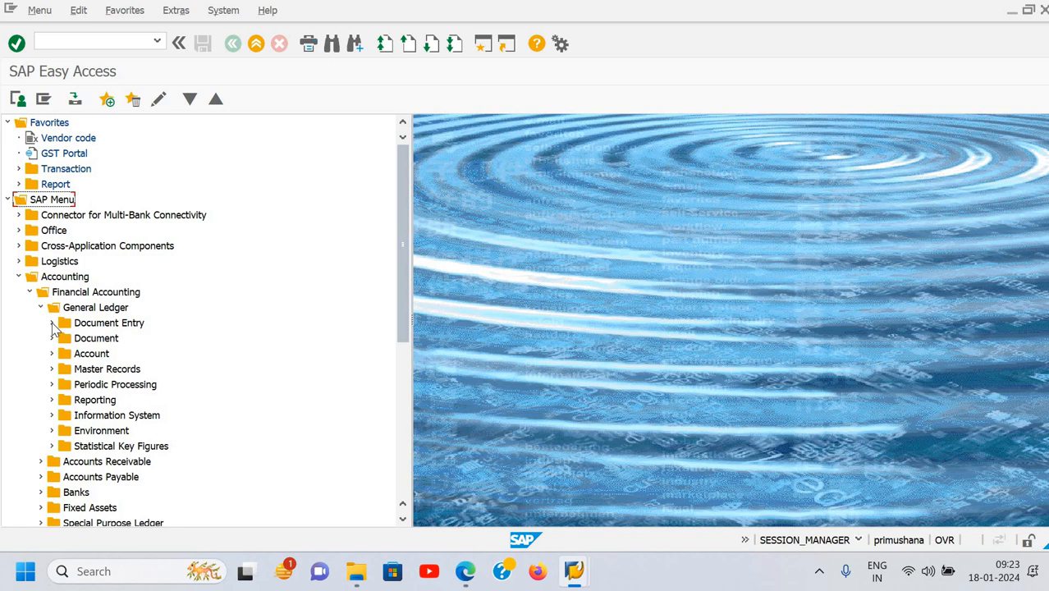
pyautogui.click(52, 323)
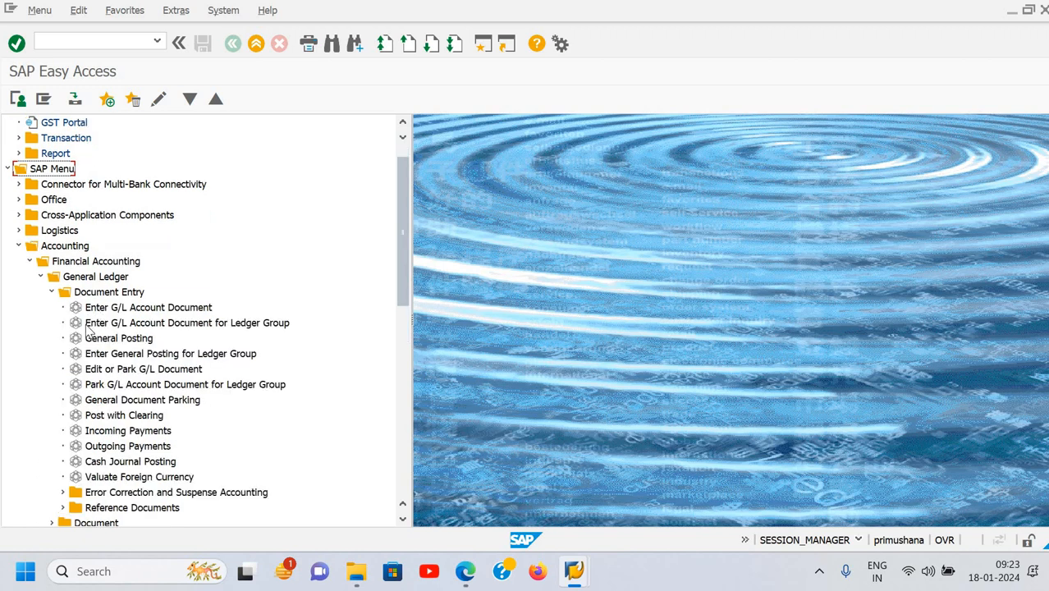
pyautogui.click(95, 311)
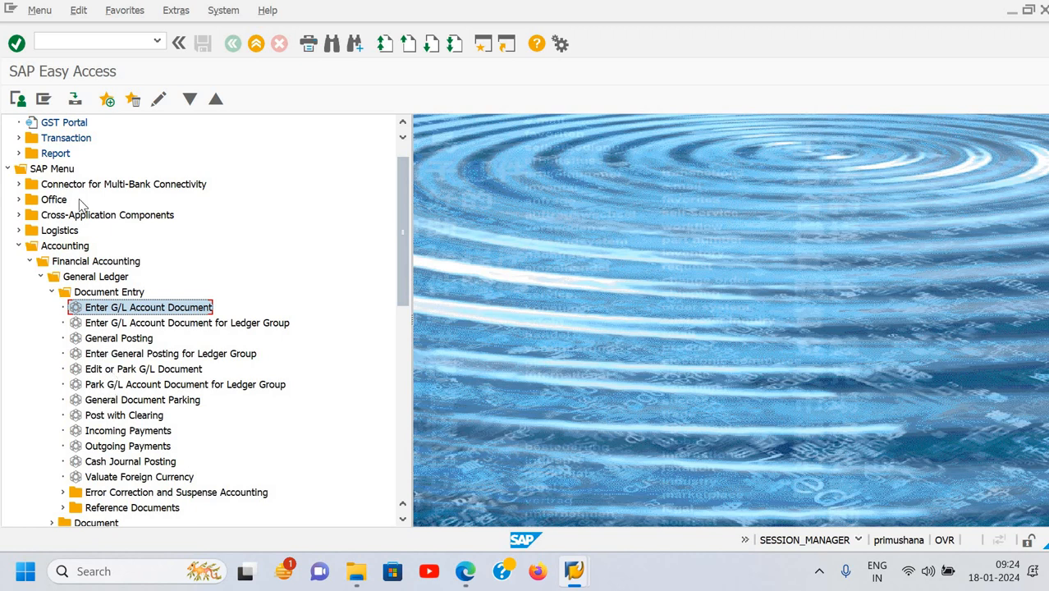
# Step: Expand the Transaction and Report folders in Favorites to examine how their entries are listed
pyautogui.scroll(1, 80, 205)
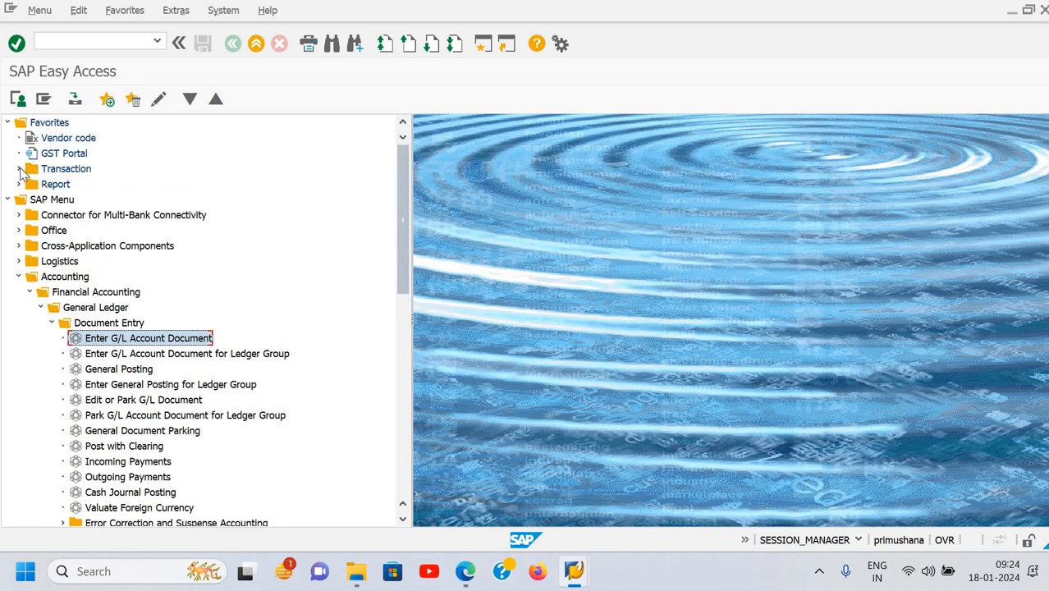
pyautogui.click(19, 169)
pyautogui.click(19, 199)
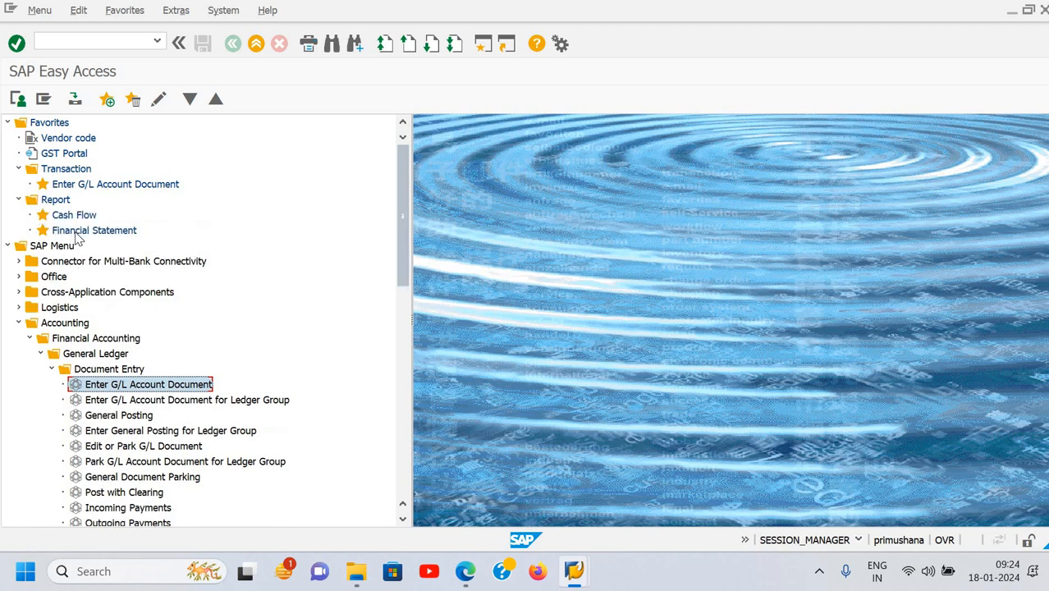
# Step: Turn on Display Technical Names in the SAP Easy Access settings
pyautogui.click(178, 11)
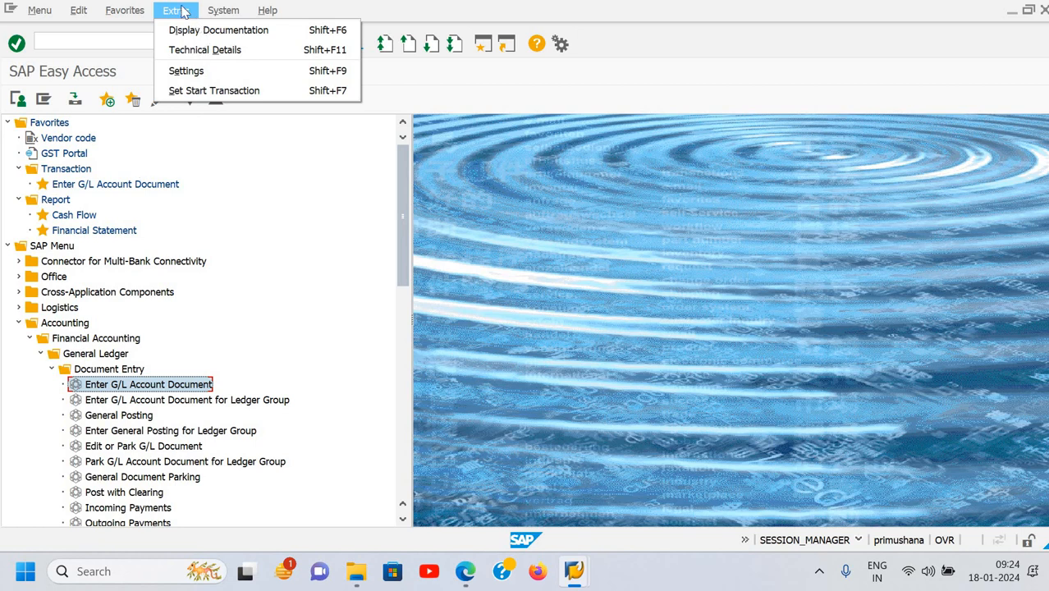
pyautogui.click(189, 71)
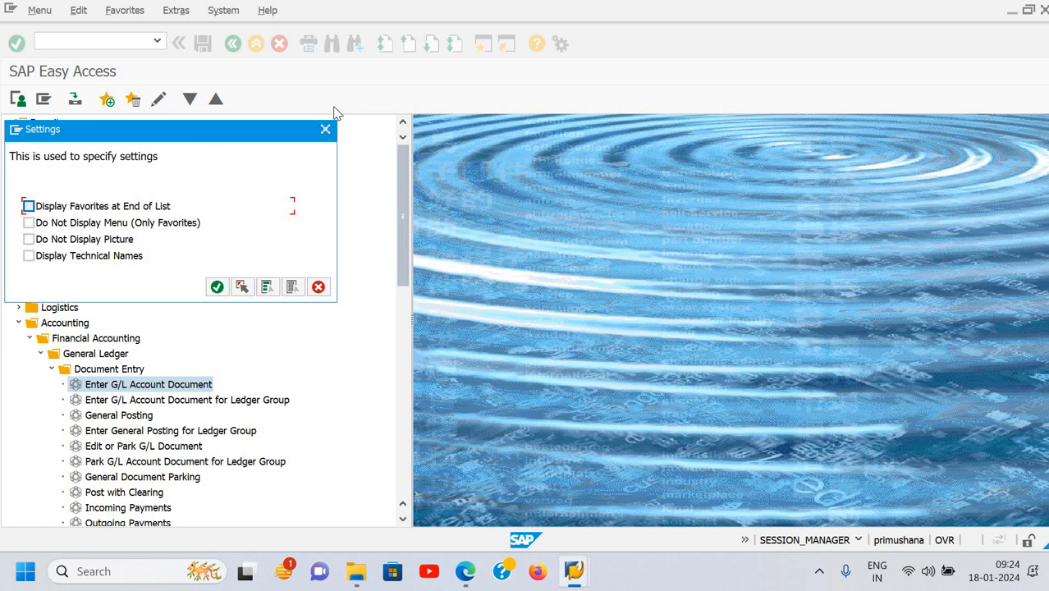
pyautogui.click(194, 230)
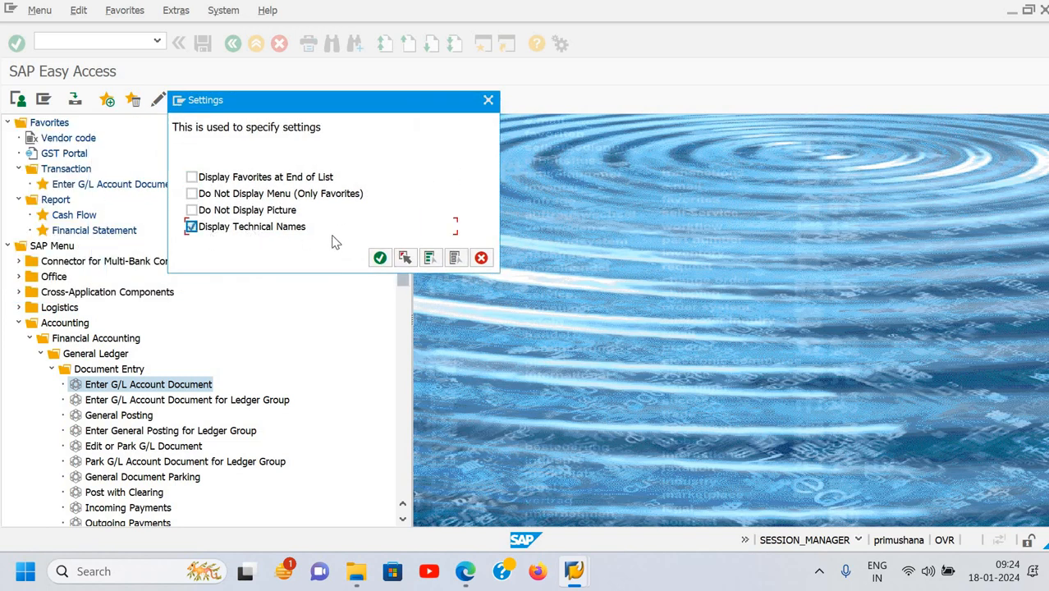
pyautogui.click(380, 259)
# Step: Expand the Transaction favorites folder to check its entry, and reload the menu tree with transaction s000
pyautogui.click(19, 169)
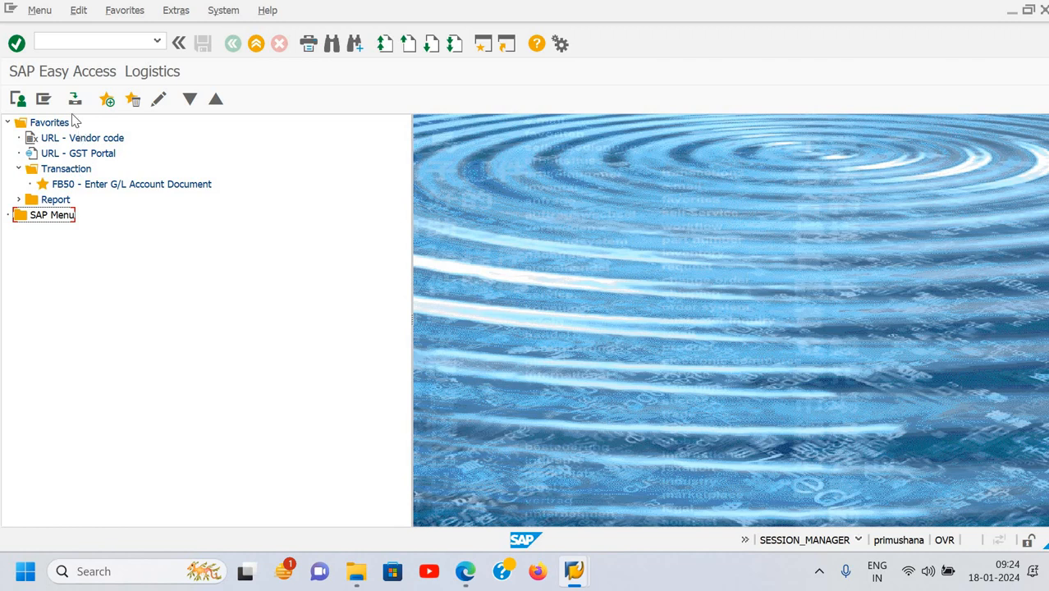
pyautogui.click(80, 43)
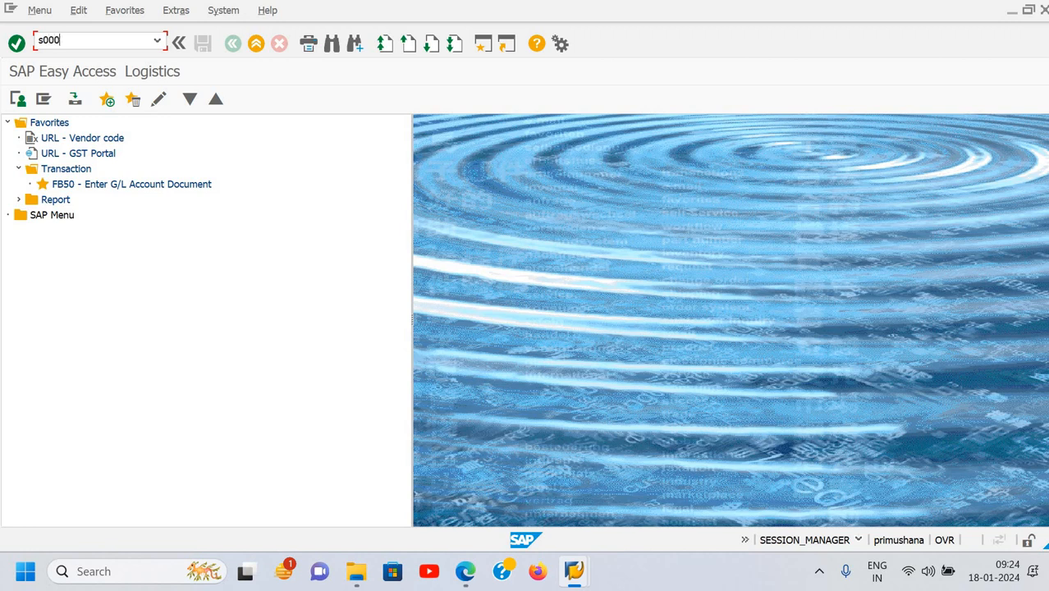
pyautogui.press('Return')
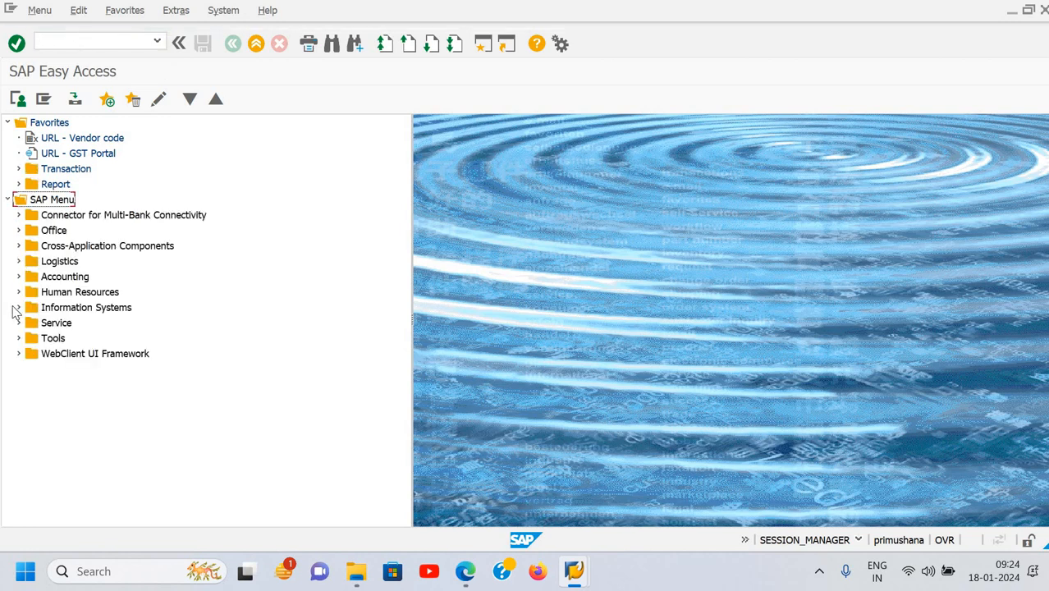
# Step: Expand the Accounting folder down through Financial Accounting and General Ledger to the Document Entry transactions with their codes
pyautogui.click(19, 277)
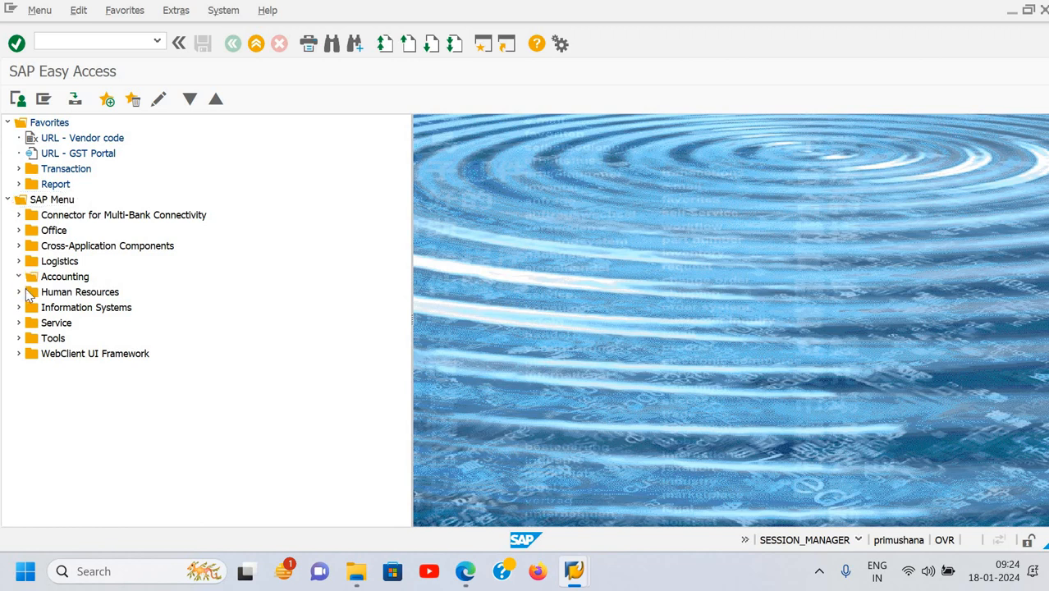
pyautogui.click(30, 292)
pyautogui.click(41, 307)
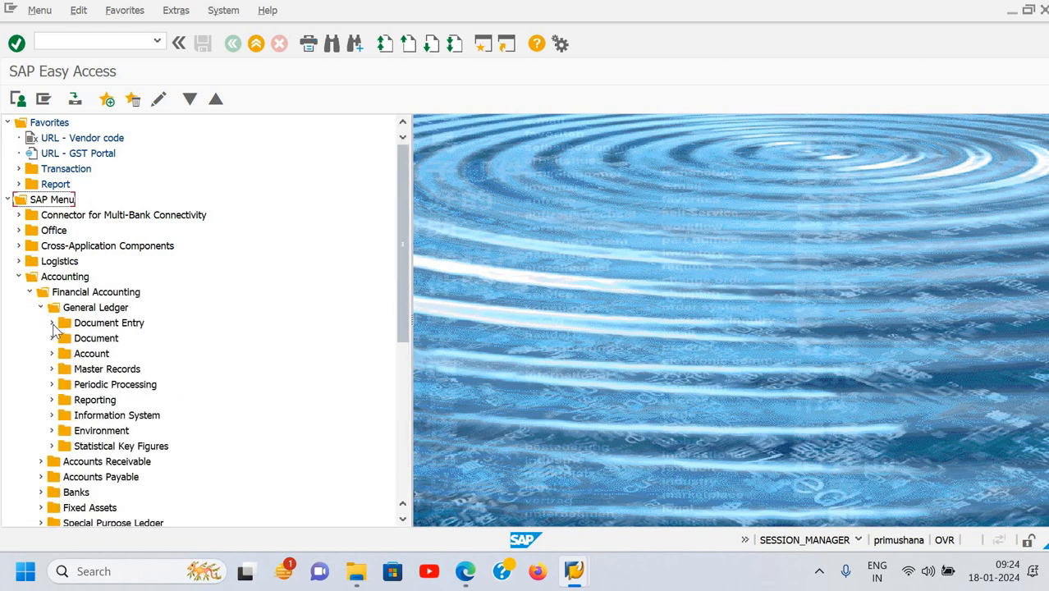
pyautogui.click(51, 324)
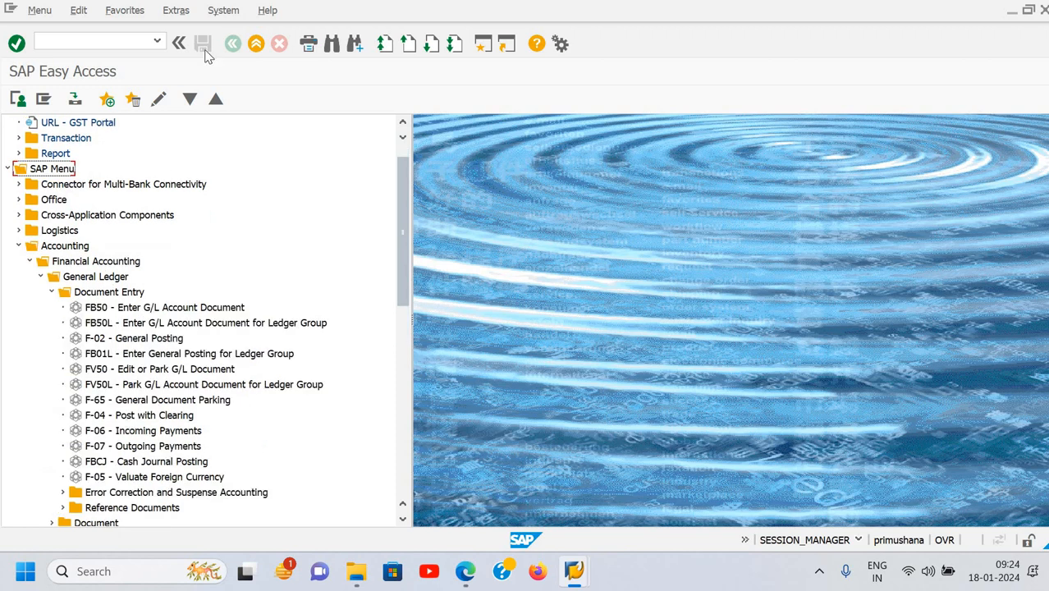
# Step: Enable Do Not Display Picture in the SAP Easy Access settings
pyautogui.click(185, 12)
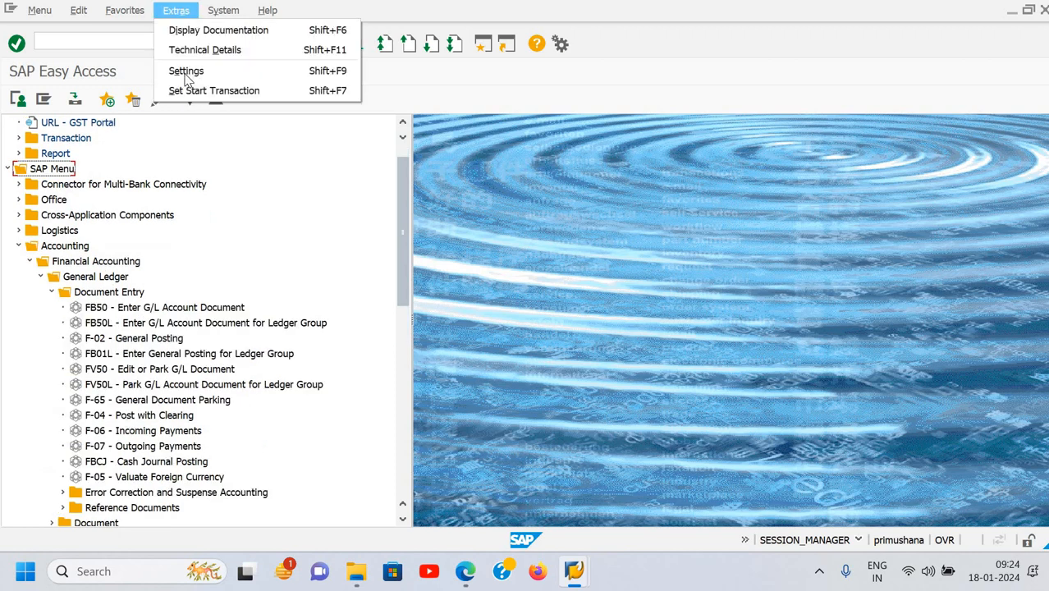
pyautogui.click(186, 71)
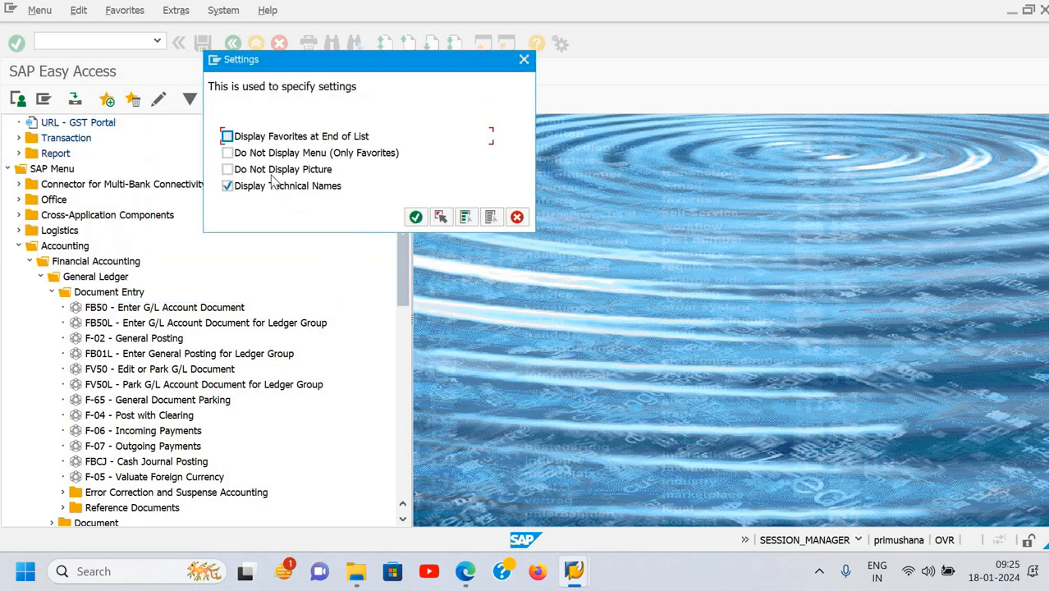
pyautogui.click(272, 172)
pyautogui.click(415, 217)
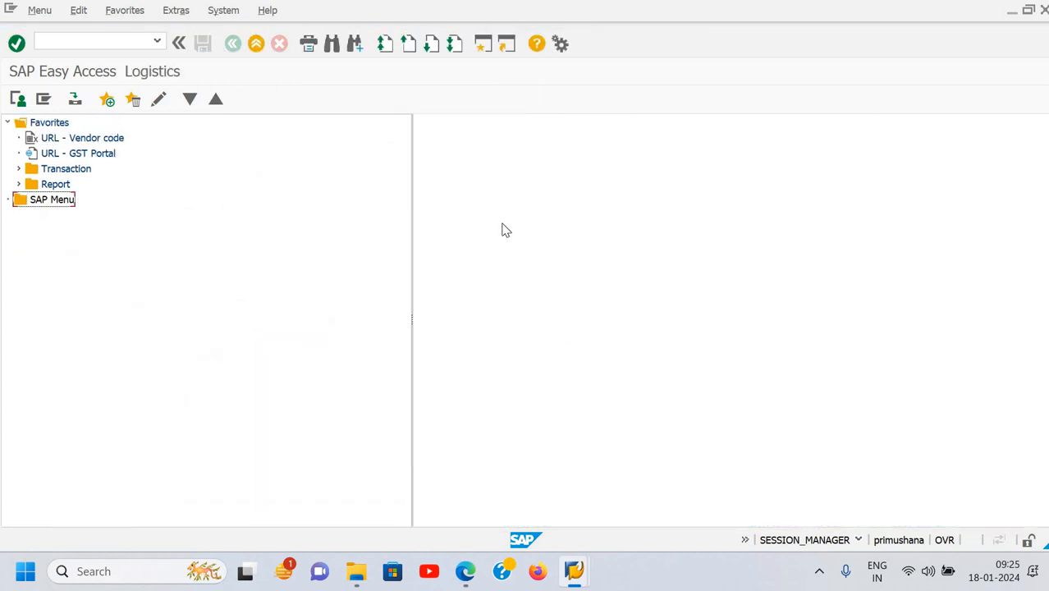
# Step: Turn off Do Not Display Picture in the SAP Easy Access settings
pyautogui.click(222, 10)
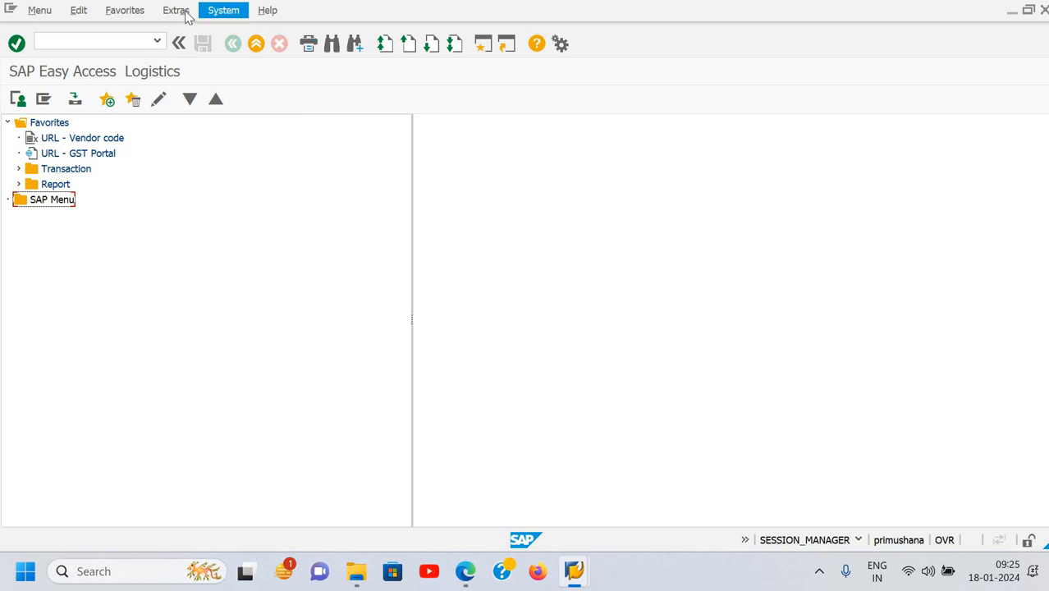
pyautogui.click(183, 12)
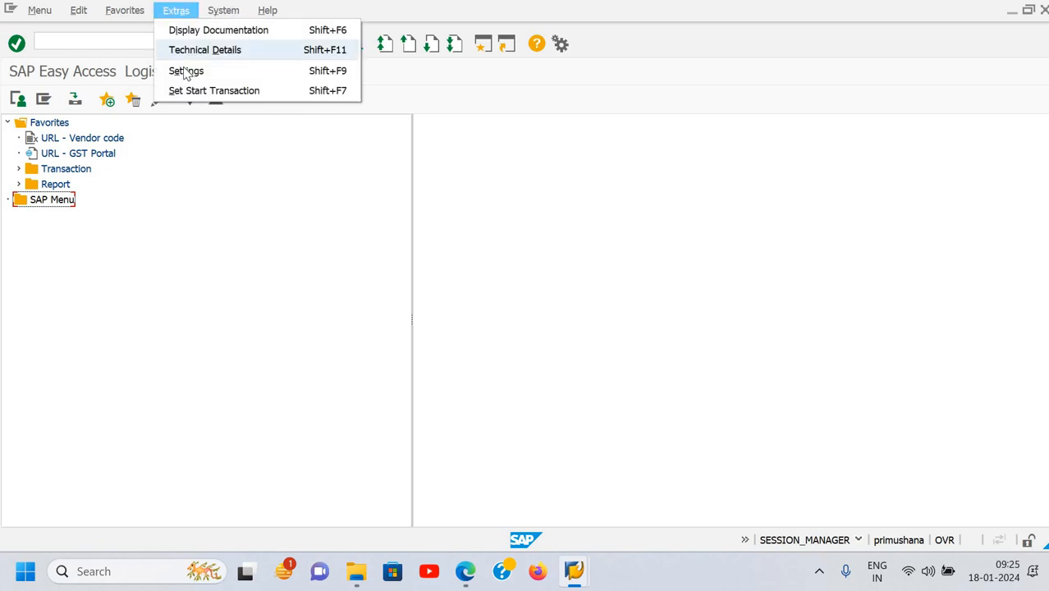
pyautogui.click(186, 71)
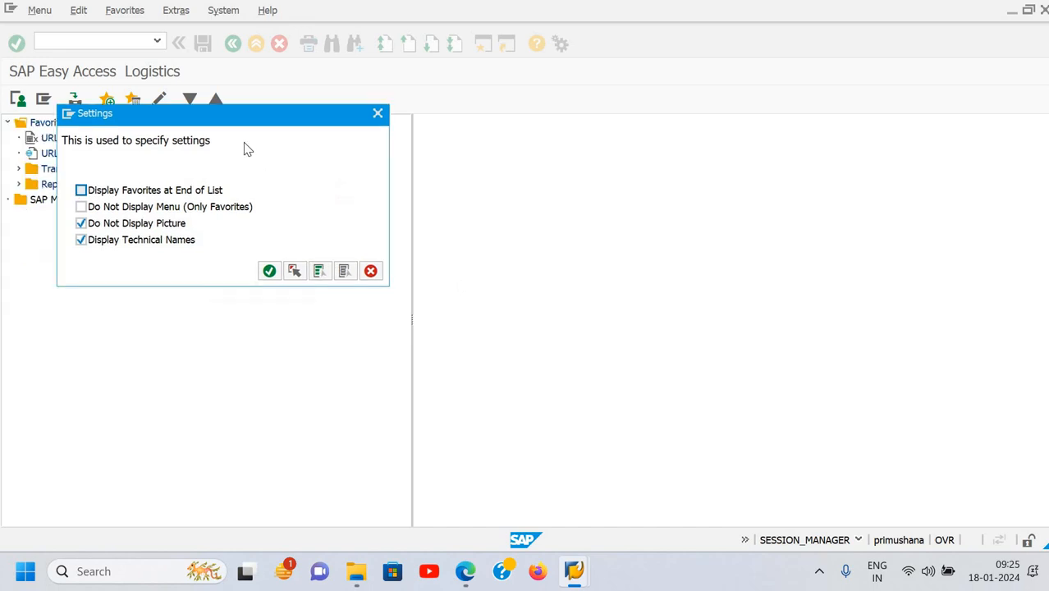
pyautogui.click(181, 211)
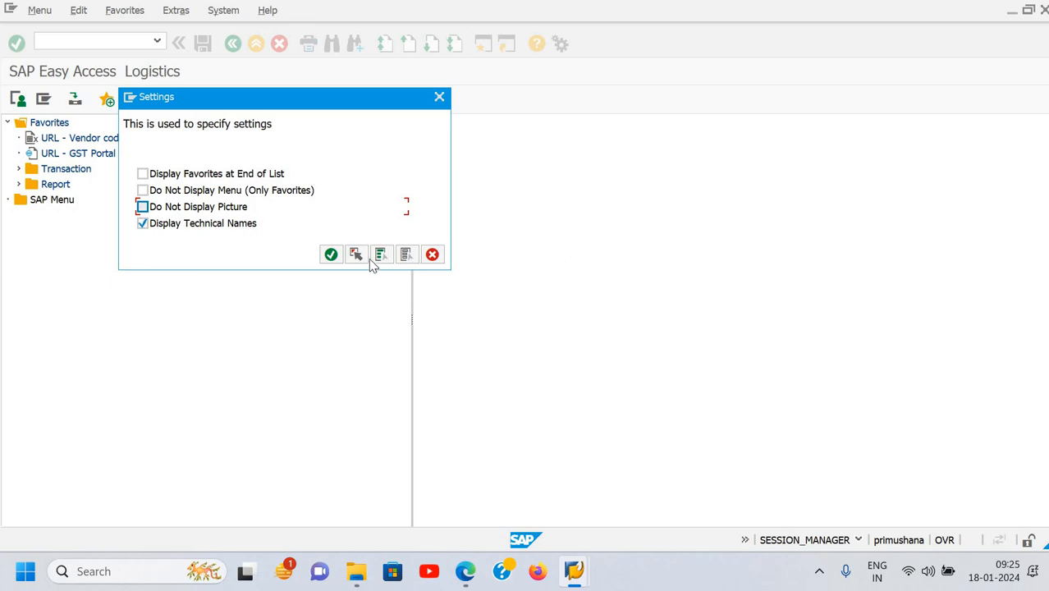
pyautogui.click(331, 255)
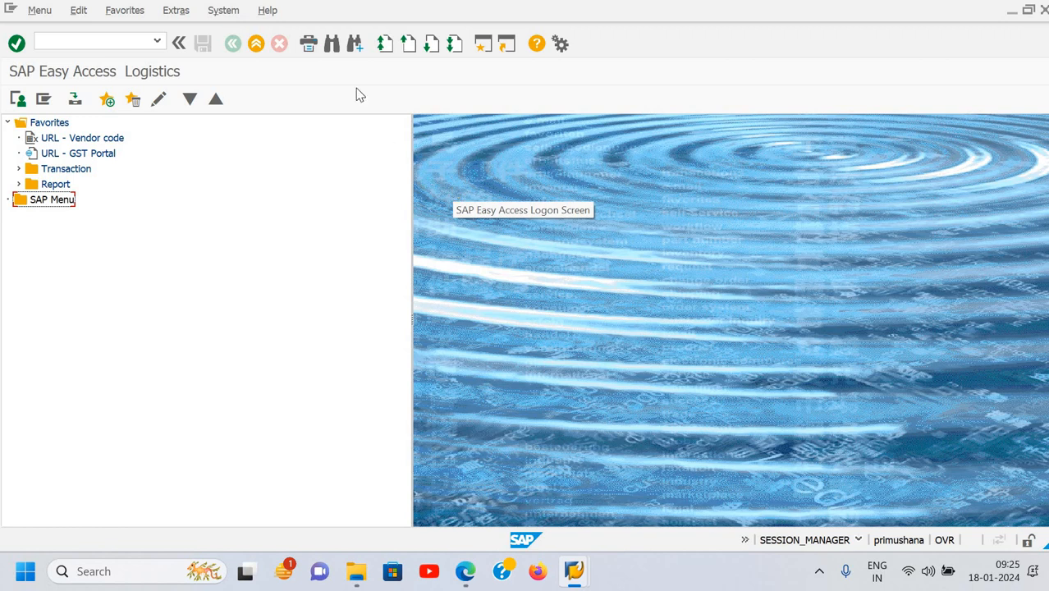
# Step: Enable Do Not Display Menu (Only Favorites) in the SAP Easy Access settings
pyautogui.click(172, 10)
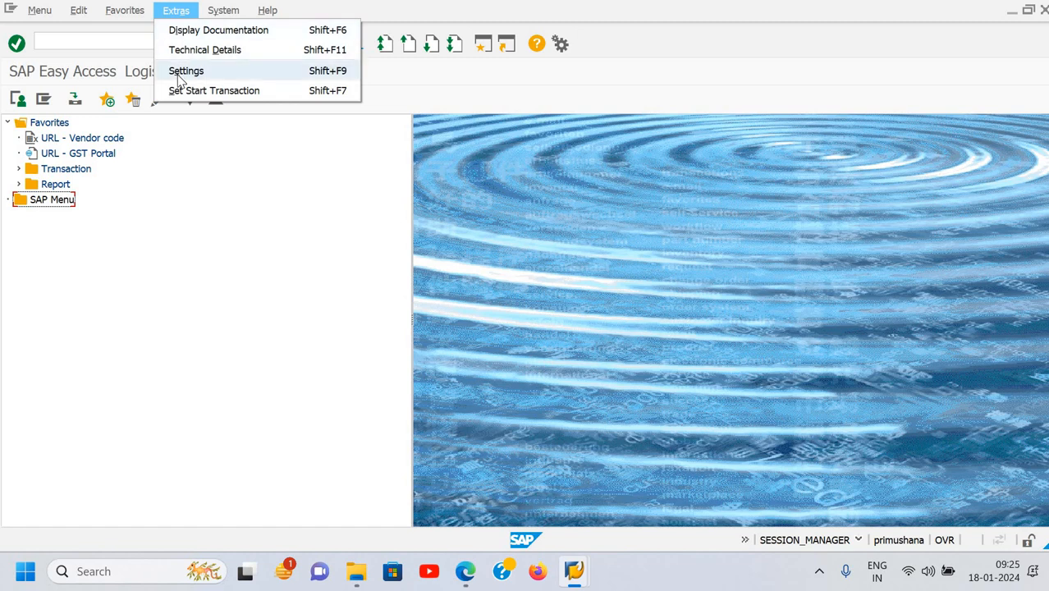
pyautogui.click(183, 72)
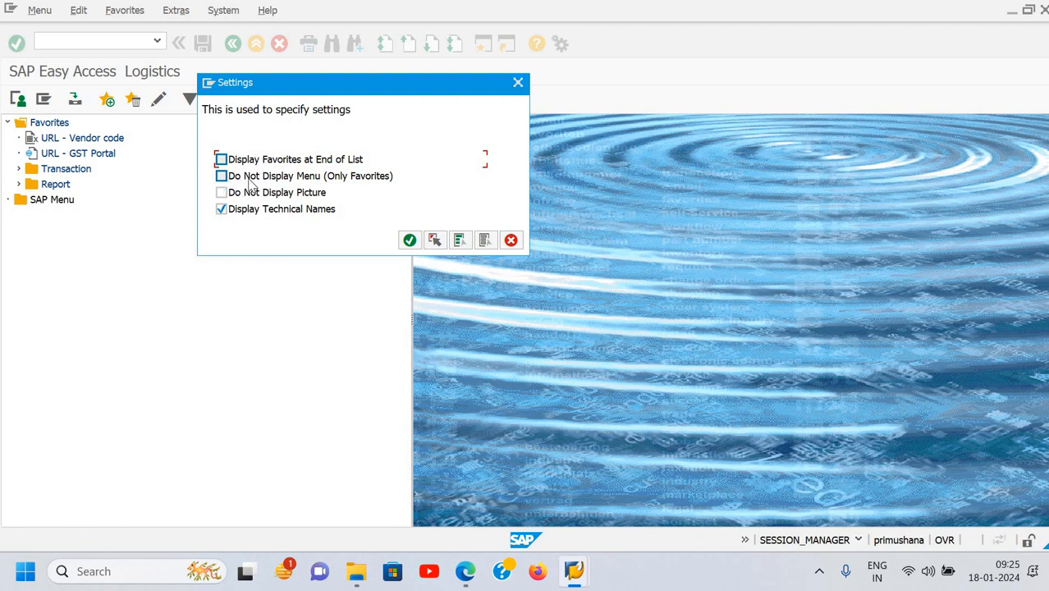
pyautogui.click(315, 181)
pyautogui.click(409, 241)
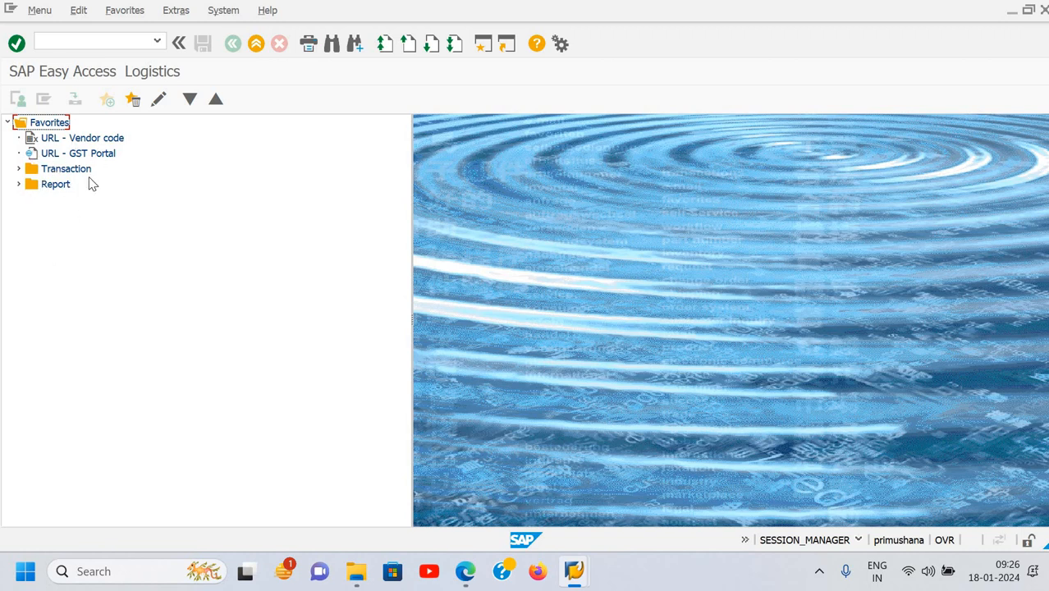
# Step: Turn off Do Not Display Menu (Only Favorites) in the settings to restore the SAP Menu folder
pyautogui.click(176, 11)
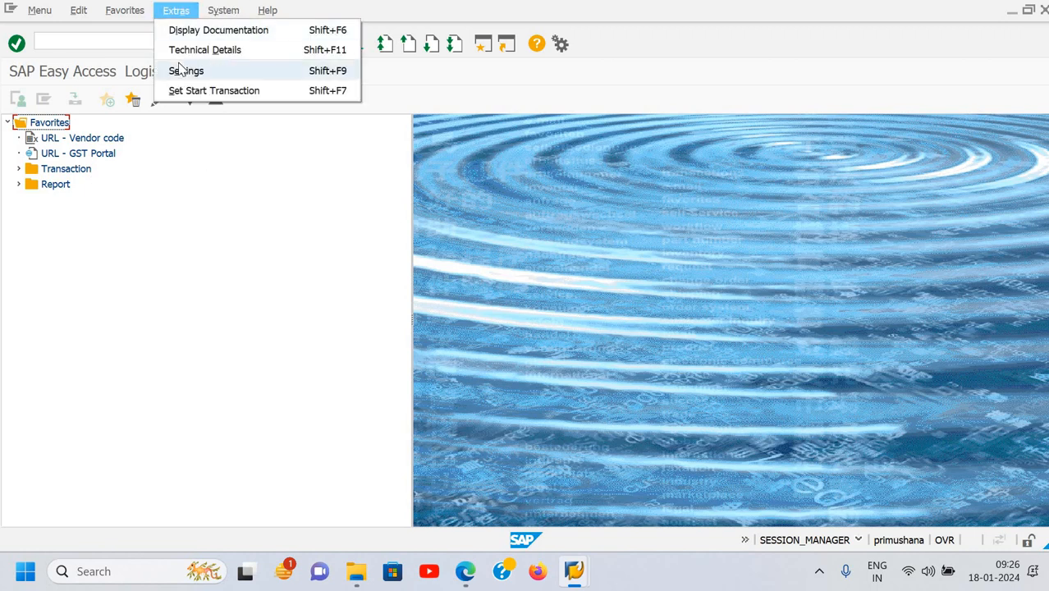
pyautogui.click(182, 71)
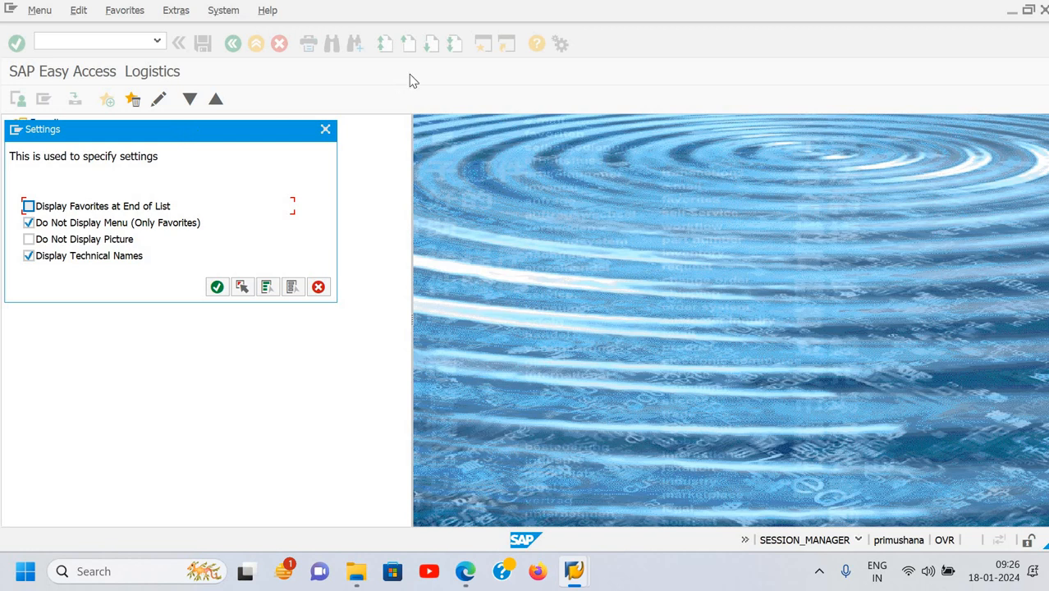
pyautogui.click(310, 172)
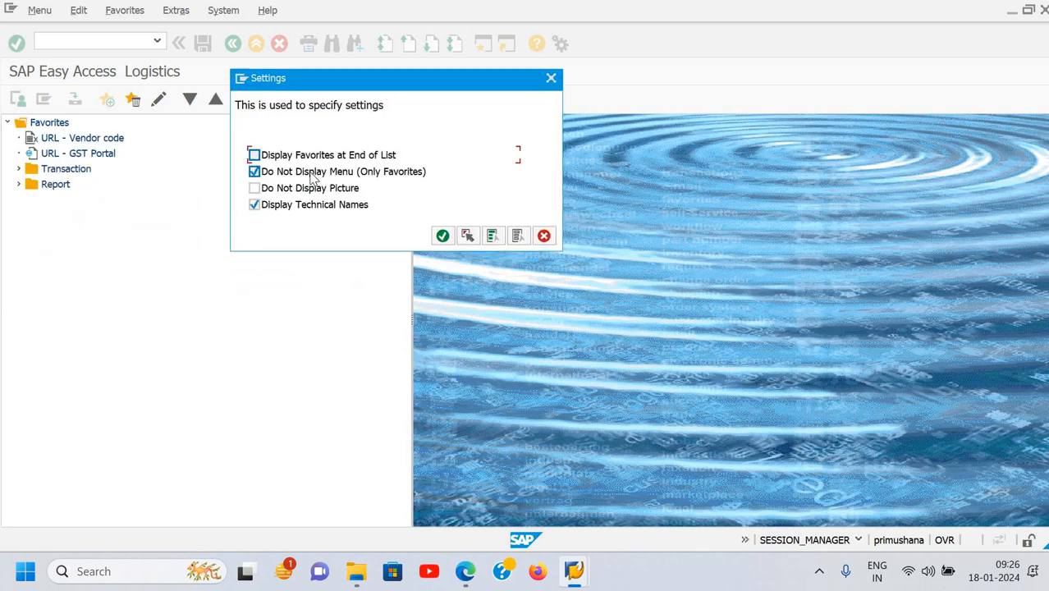
pyautogui.click(443, 236)
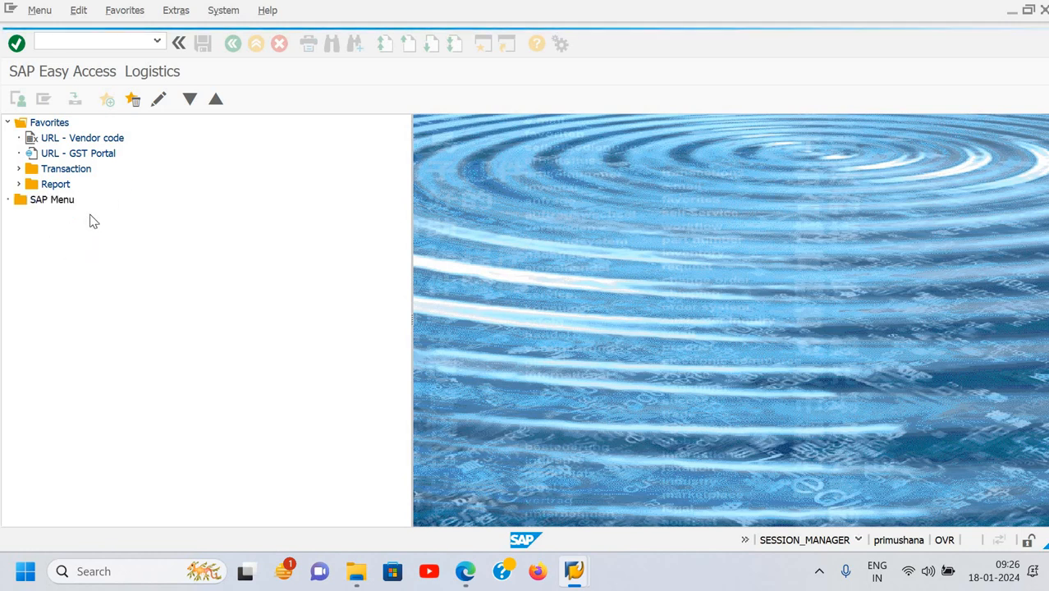
# Step: Enable Display Favorites at End of List in the SAP Easy Access settings
pyautogui.click(191, 15)
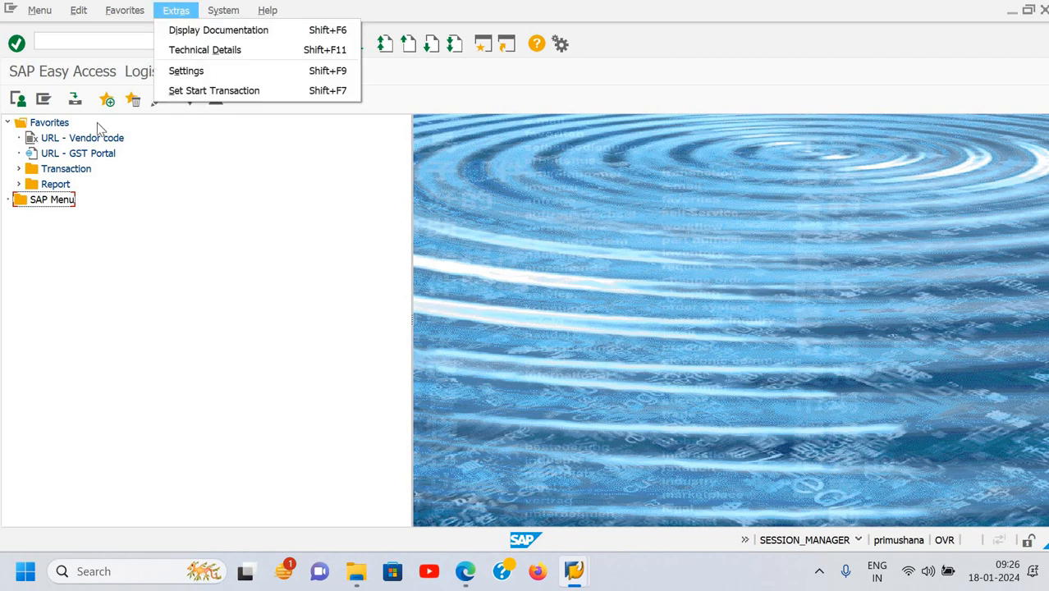
pyautogui.click(217, 71)
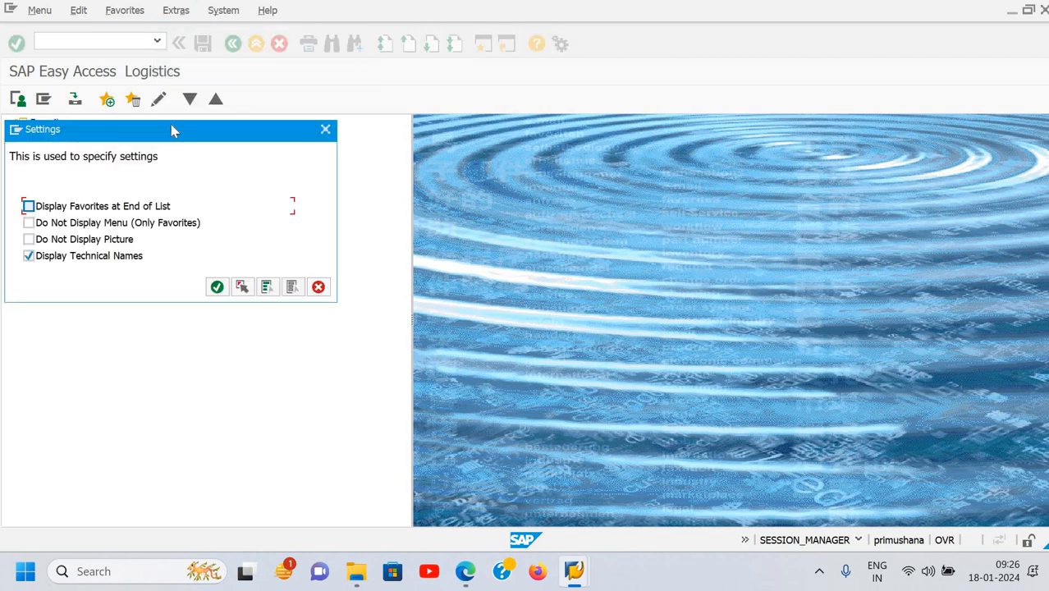
pyautogui.moveTo(170, 129); pyautogui.dragTo(370, 69)
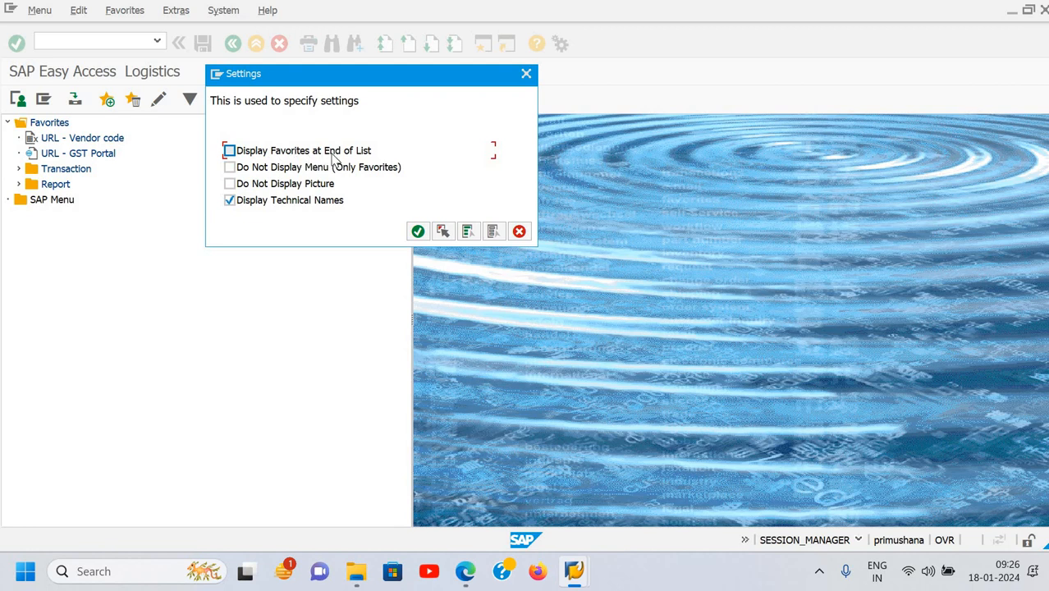
pyautogui.click(333, 156)
pyautogui.click(417, 232)
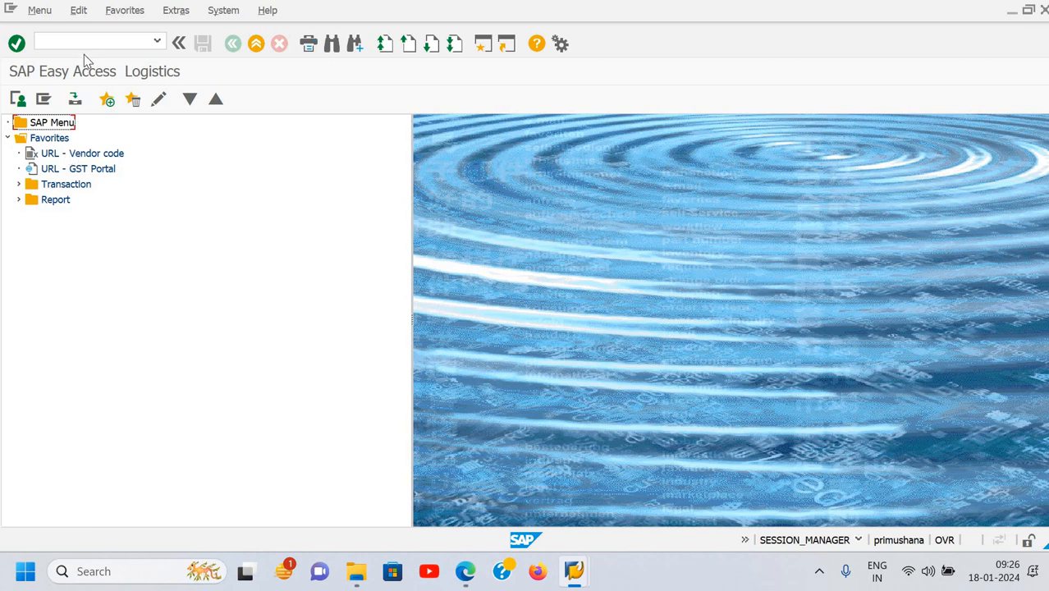
# Step: Turn off Display Favorites at End of List to put the favorites back above the SAP Menu folder
pyautogui.click(179, 11)
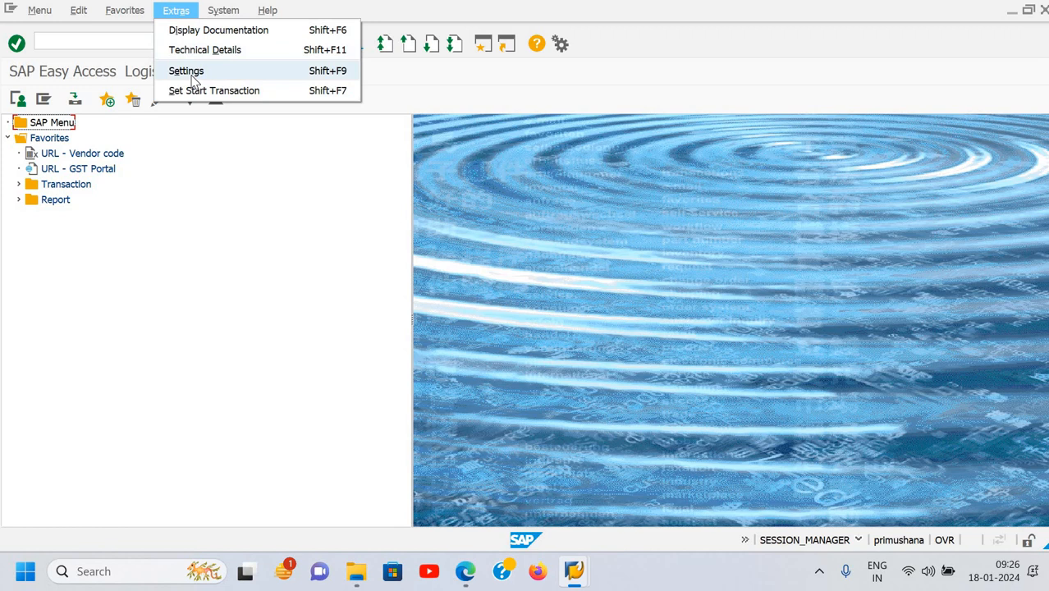
pyautogui.click(187, 72)
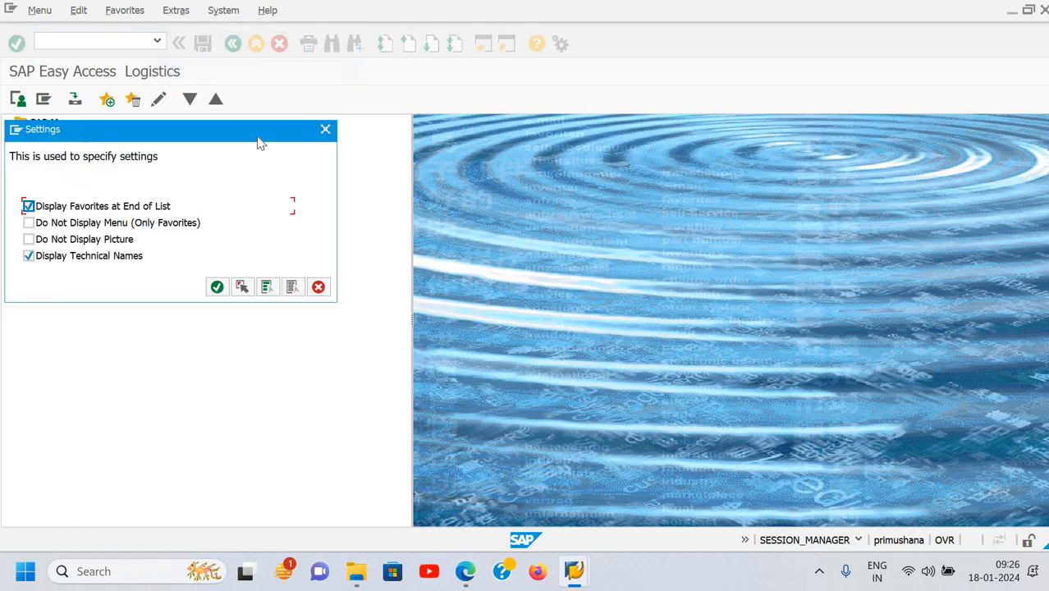
pyautogui.click(127, 211)
pyautogui.click(216, 287)
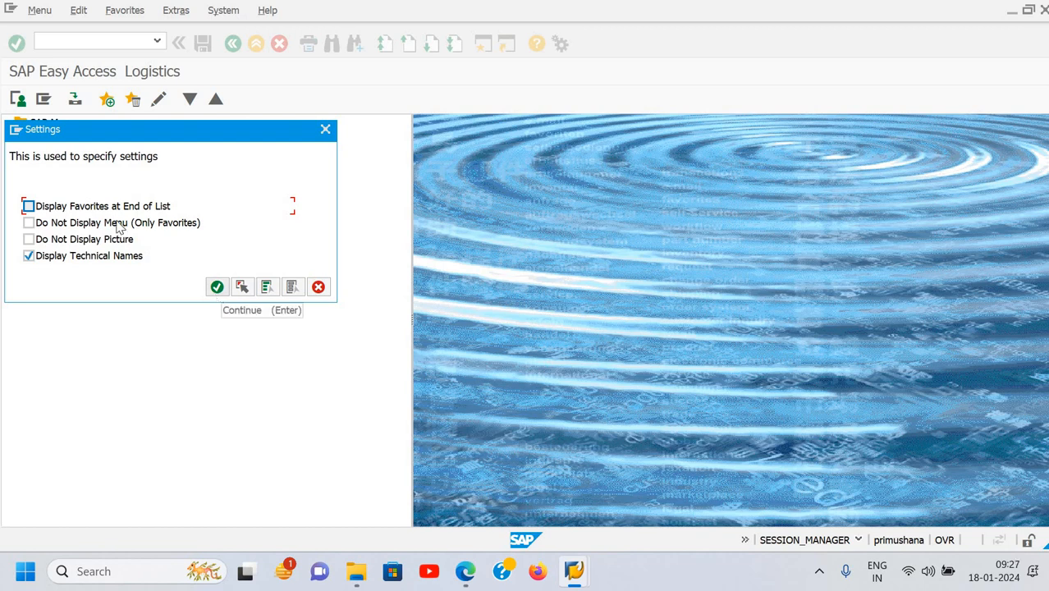
# Step: Log off from SAP with the command /nex, and close the open browser and File Explorer windows
pyautogui.click(178, 12)
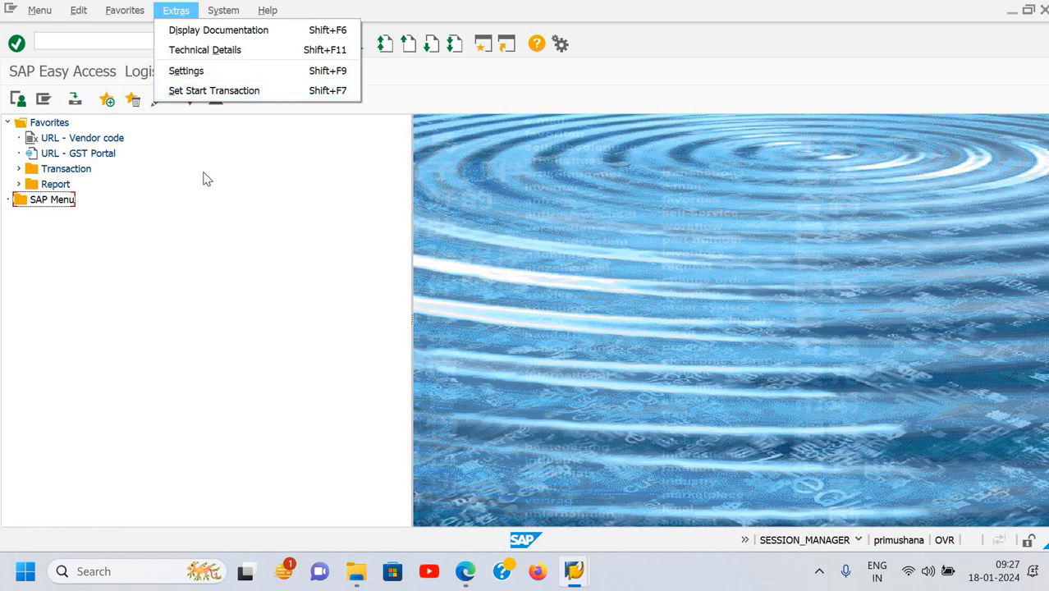
pyautogui.click(102, 44)
pyautogui.click(101, 44)
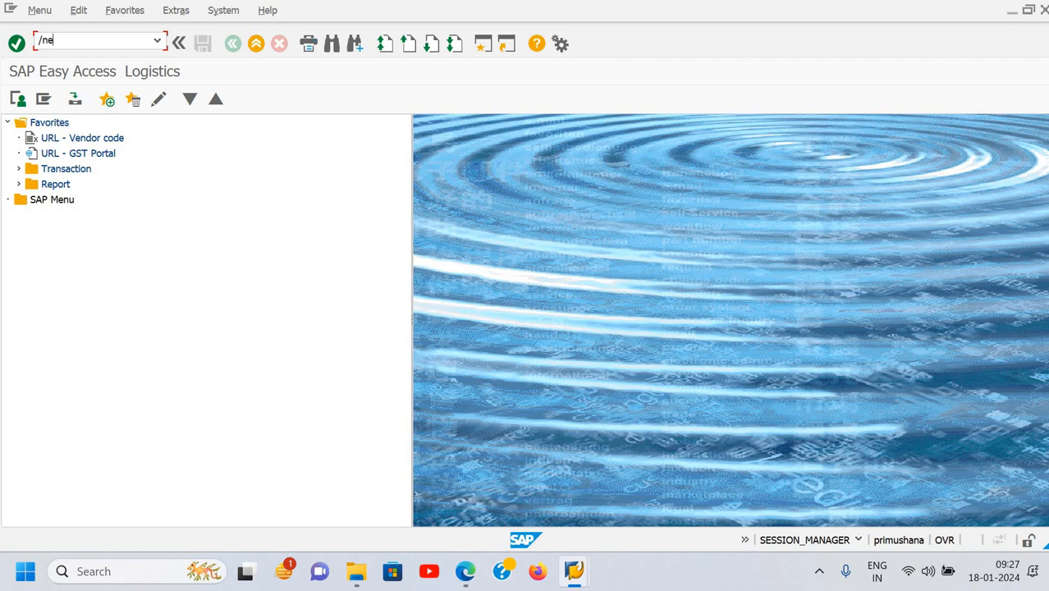
pyautogui.press('BackSpace')
pyautogui.press('BackSpace')
pyautogui.click(125, 11)
pyautogui.click(72, 42)
pyautogui.write('/nex')
pyautogui.press('Return')
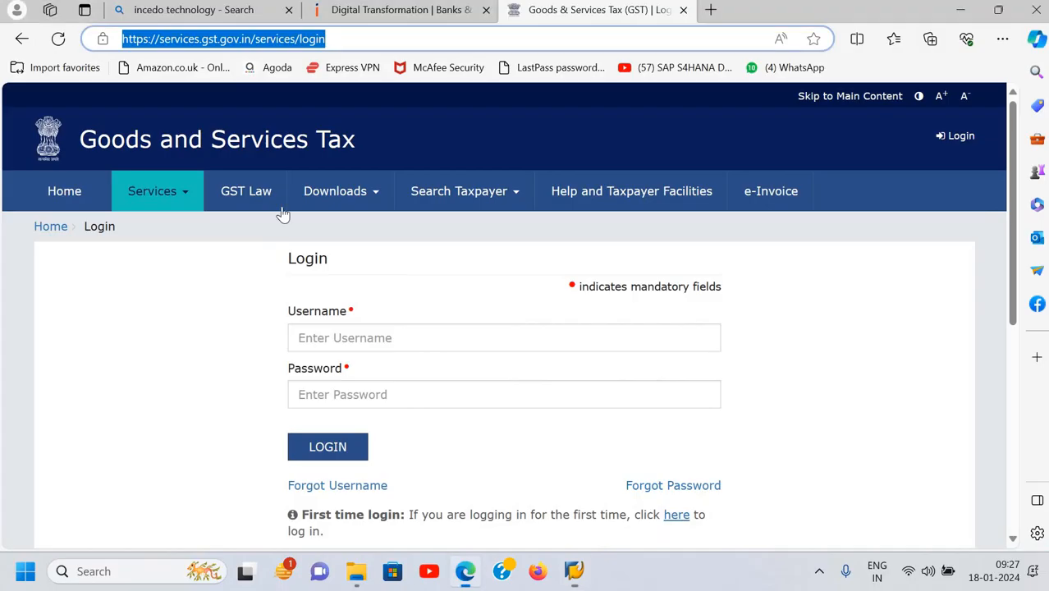
pyautogui.click(1036, 12)
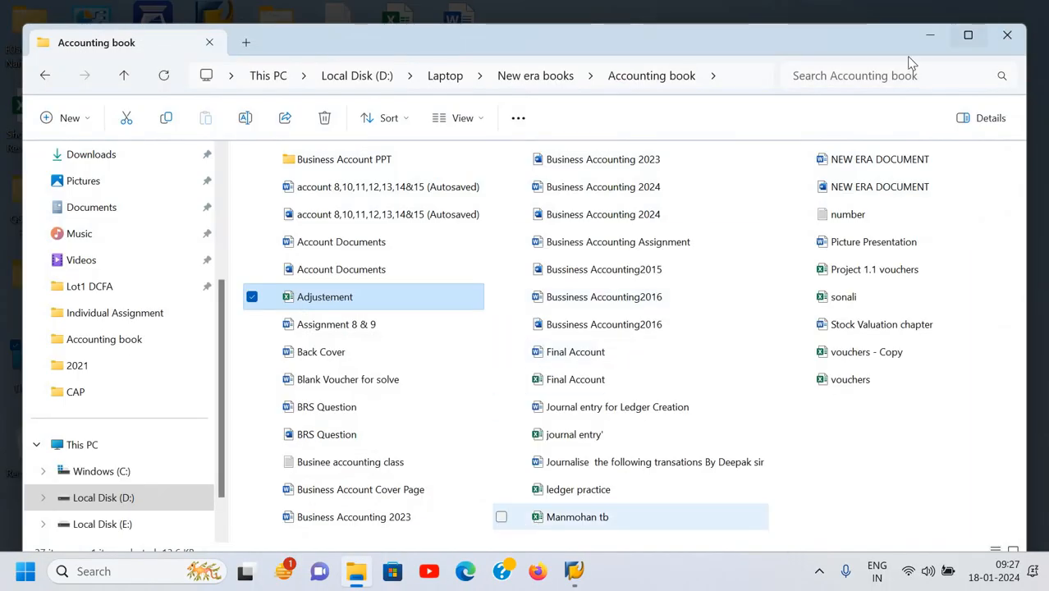
pyautogui.hotkey('alt', 'F4')
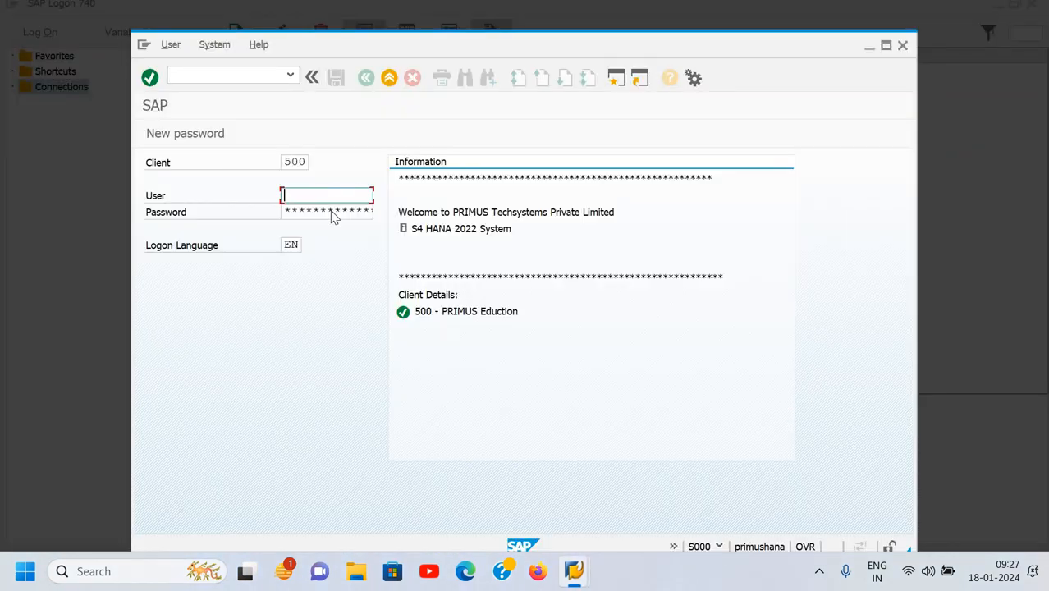
# Step: Log on to client 500 with the saved user ID and the account password, and maximize the session window
pyautogui.write('NE')
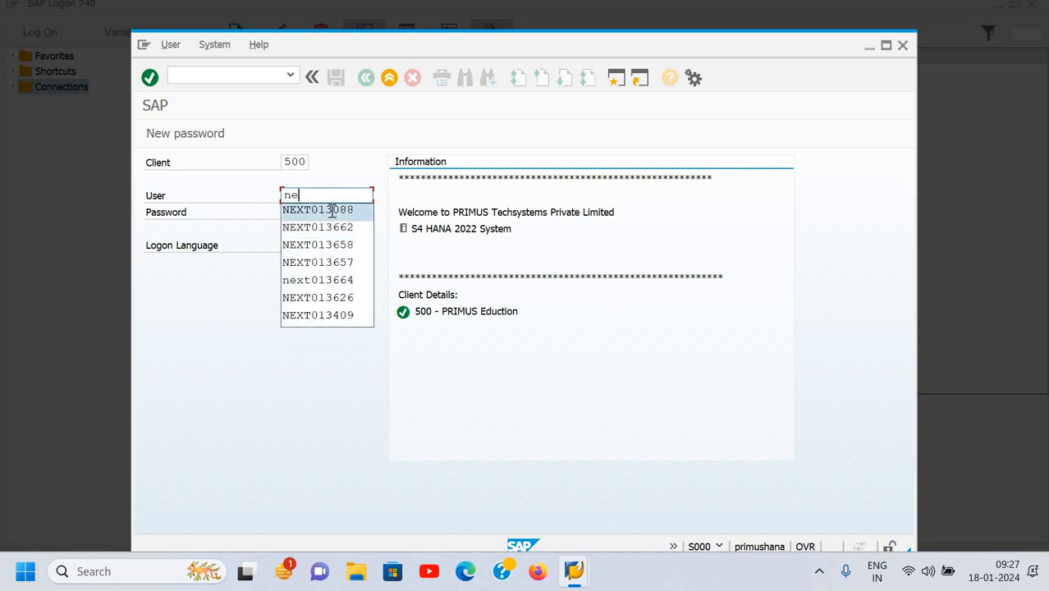
pyautogui.click(332, 209)
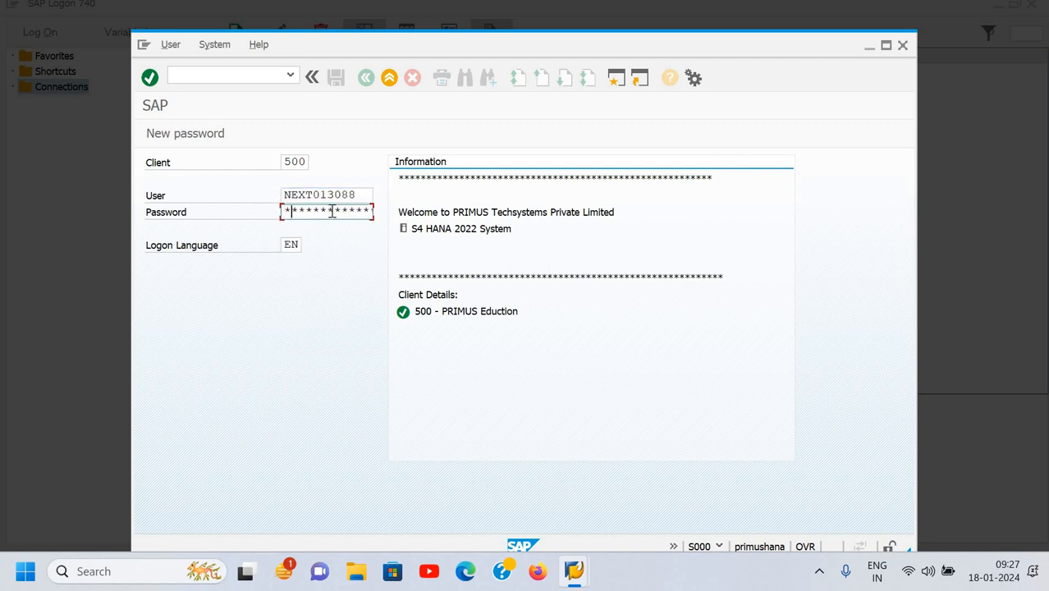
pyautogui.write('**')
pyautogui.press('Return')
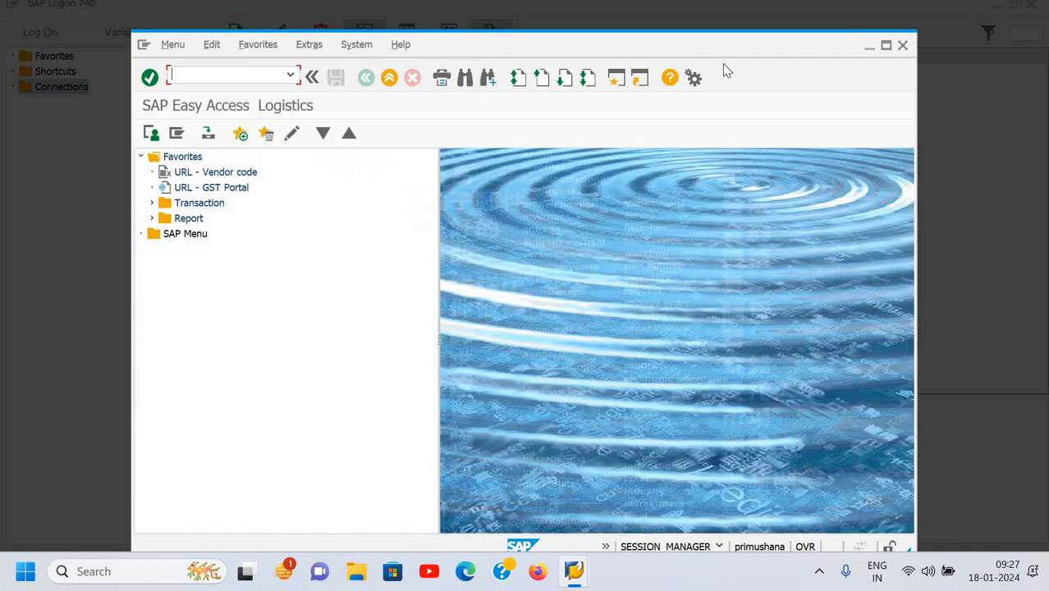
pyautogui.click(885, 45)
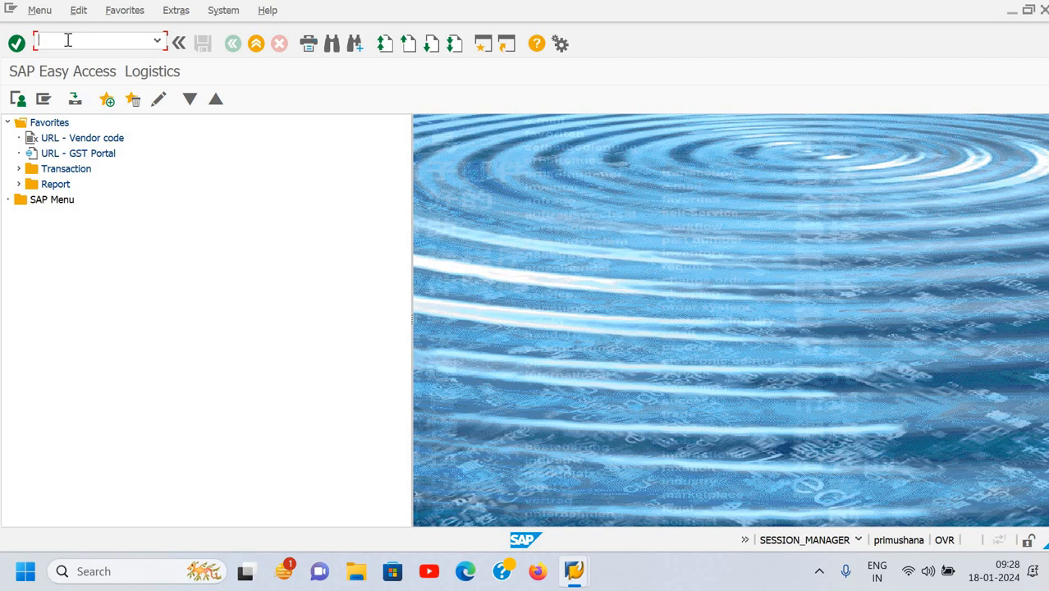
# Step: Set FBL1N as the start transaction for SAP Easy Access
pyautogui.click(176, 10)
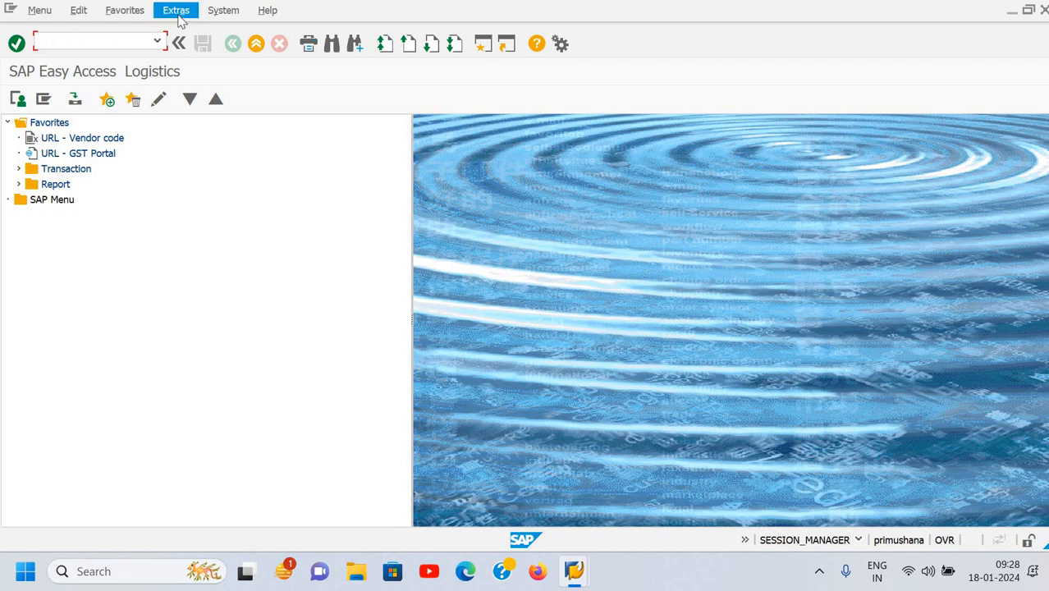
pyautogui.click(188, 92)
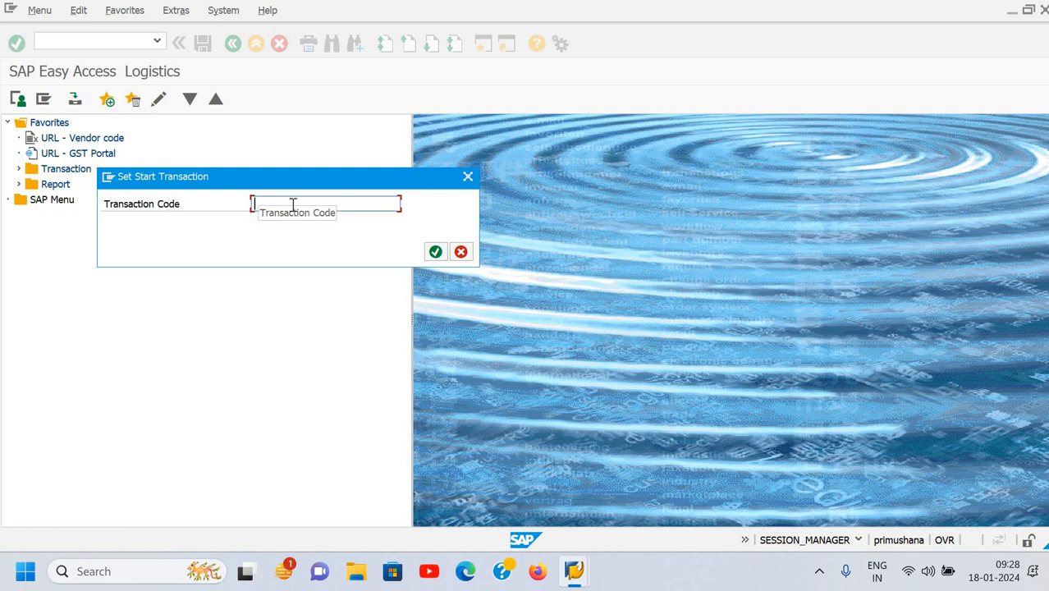
pyautogui.write('FB')
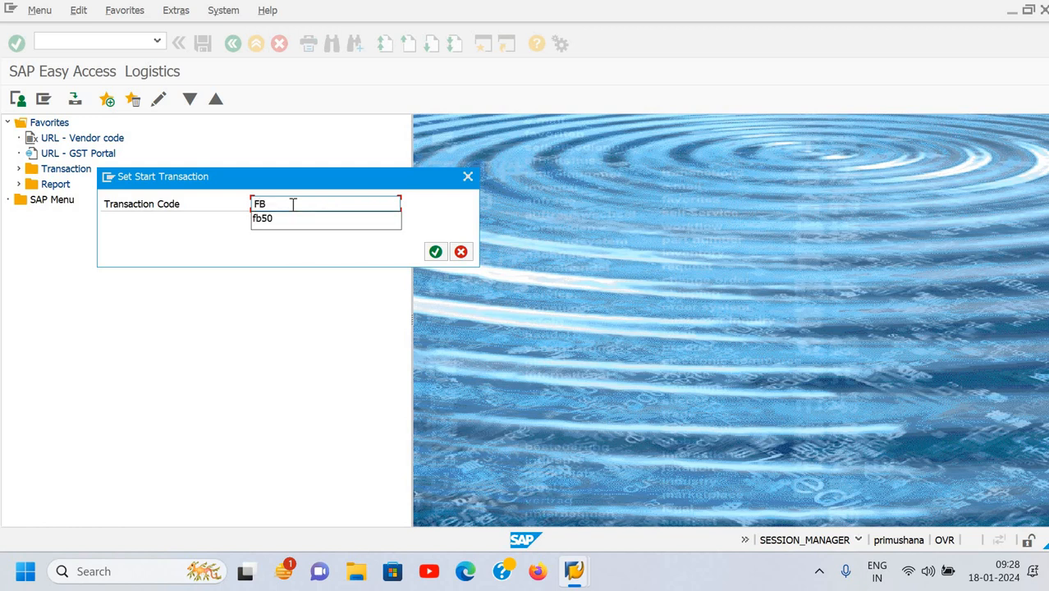
pyautogui.write('L1n')
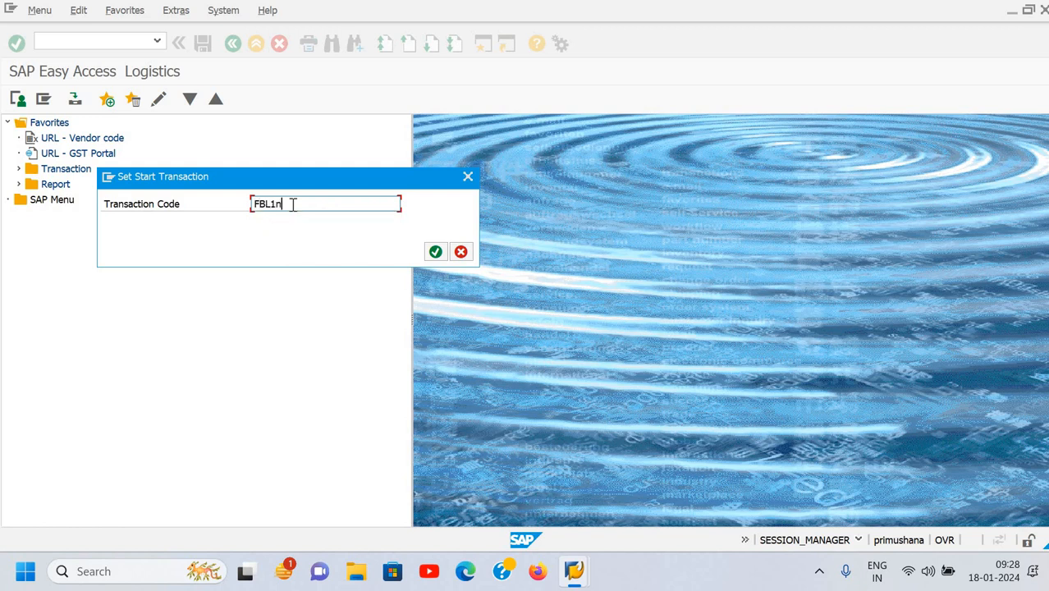
pyautogui.press('BackSpace')
pyautogui.write('N')
pyautogui.click(435, 253)
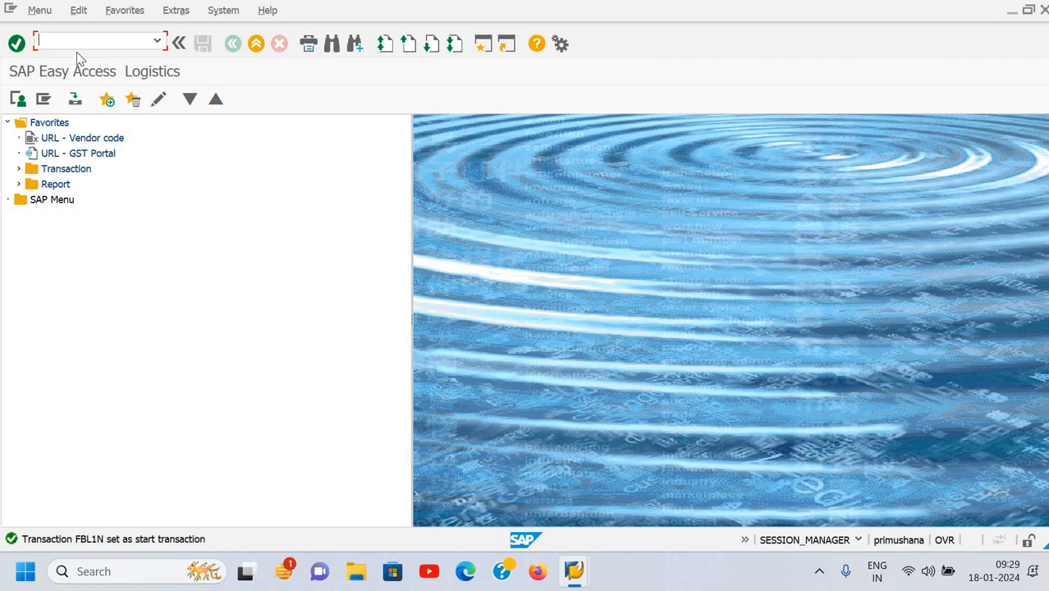
# Step: Log off with the command /nend and confirm ending the SAP session
pyautogui.write('/nex')
pyautogui.press('BackSpace')
pyautogui.press('BackSpace')
pyautogui.write('end')
pyautogui.press('Return')
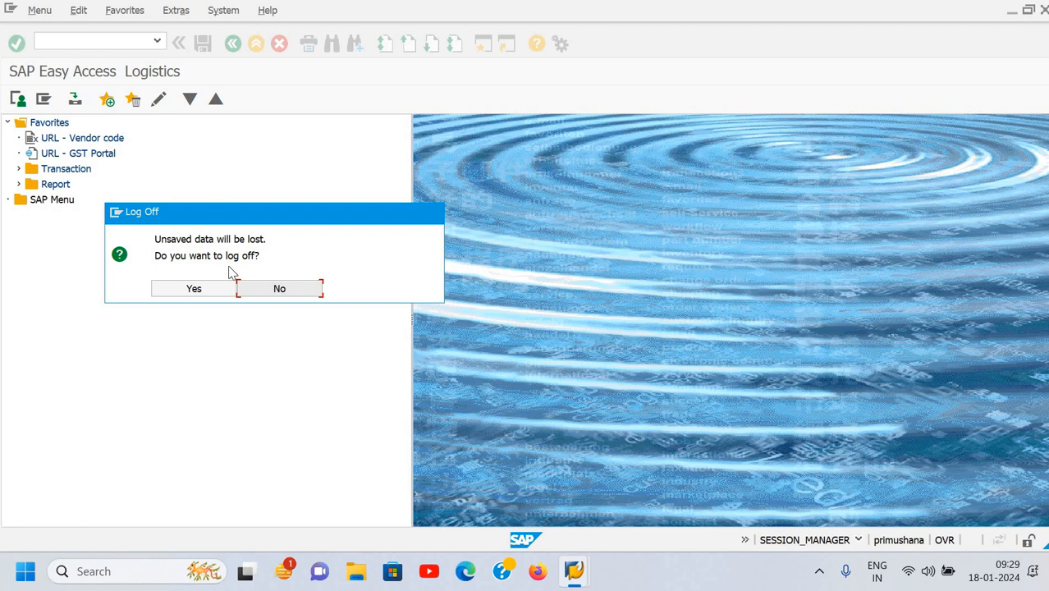
pyautogui.click(194, 289)
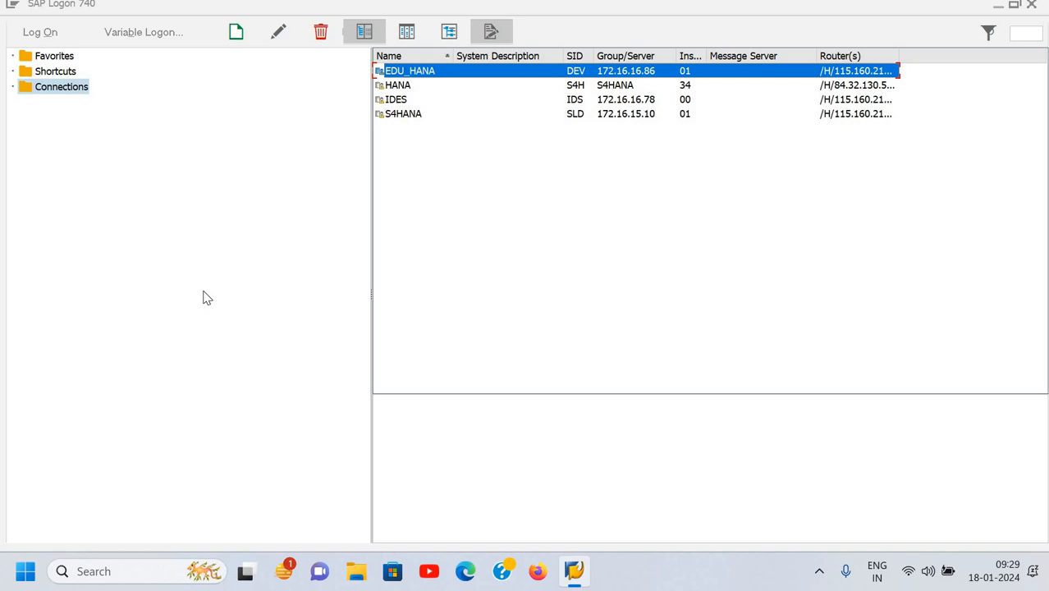
# Step: Log on to the EDU_HANA system, client 500, with the saved user ID and the account password, and maximize the session window
pyautogui.press('Return')
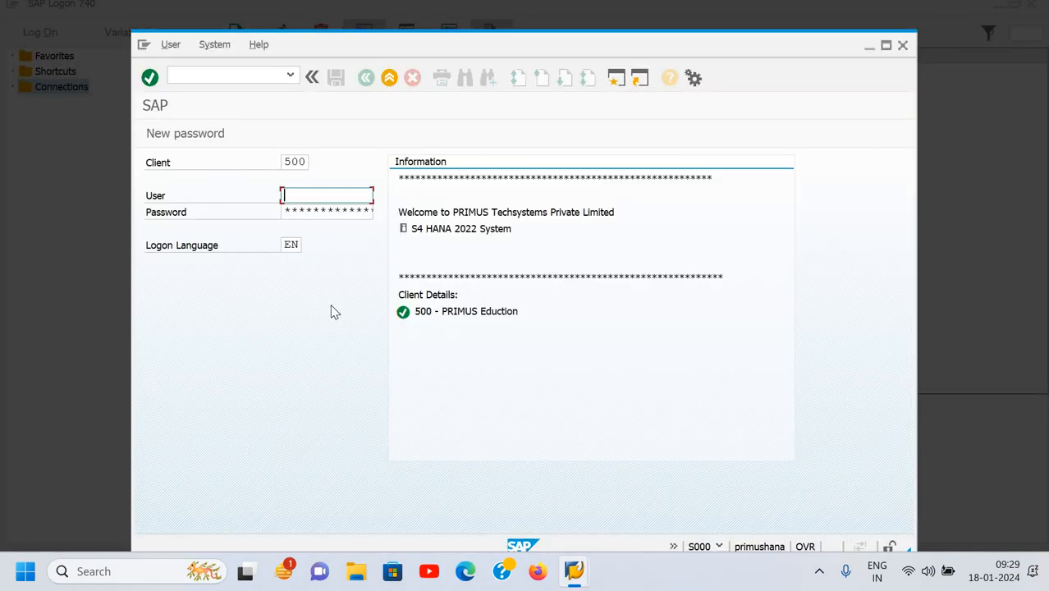
pyautogui.write('n')
pyautogui.press('Down')
pyautogui.press('Return')
pyautogui.press('Tab')
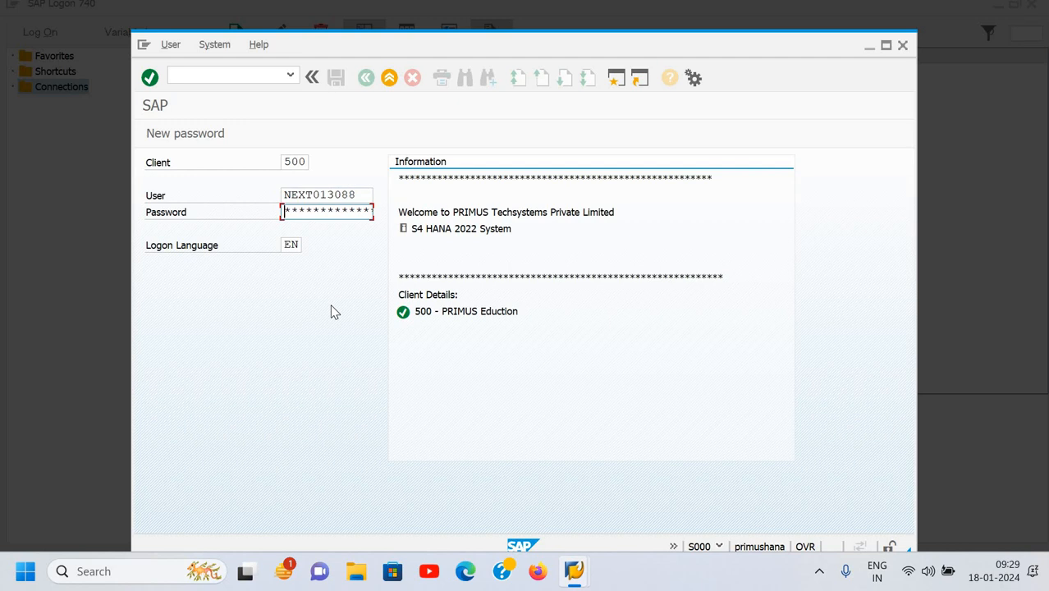
pyautogui.write('********')
pyautogui.press('Return')
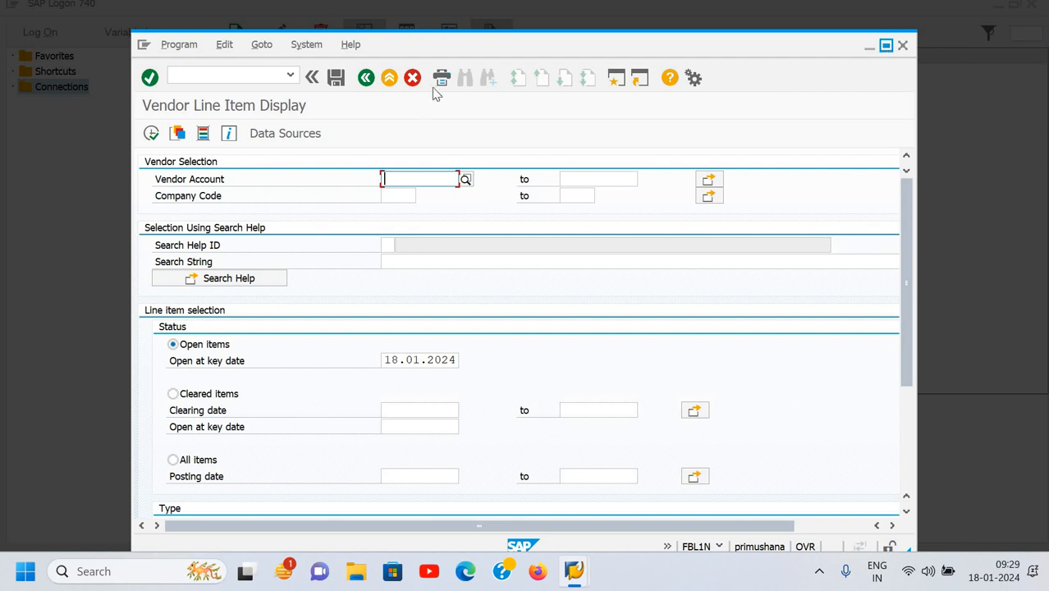
pyautogui.click(885, 46)
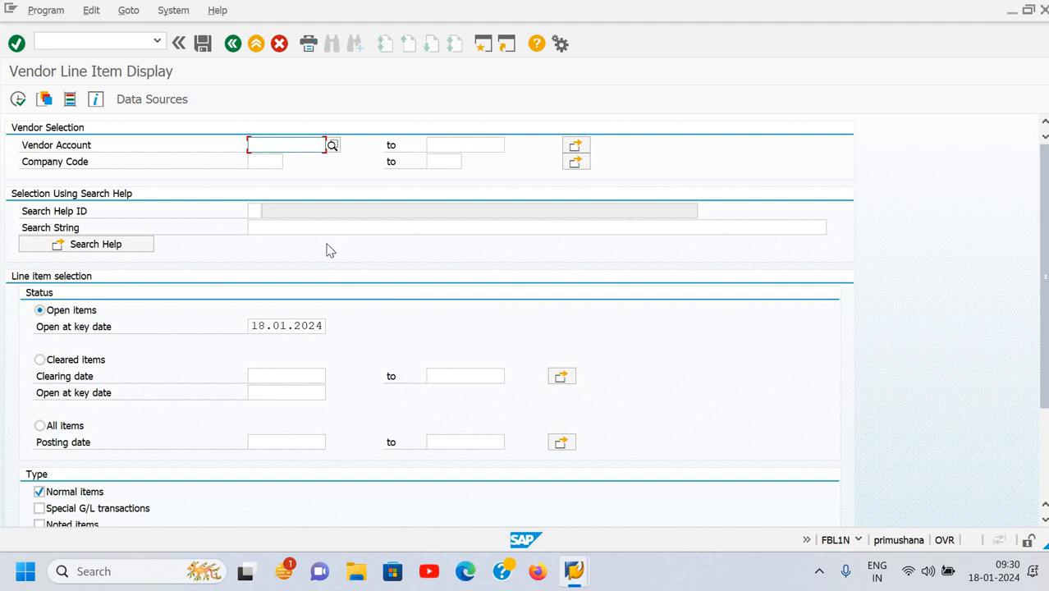
# Step: Leave the Vendor Line Item Display and return to SAP Easy Access with the command /n
pyautogui.click(118, 40)
pyautogui.write('/n')
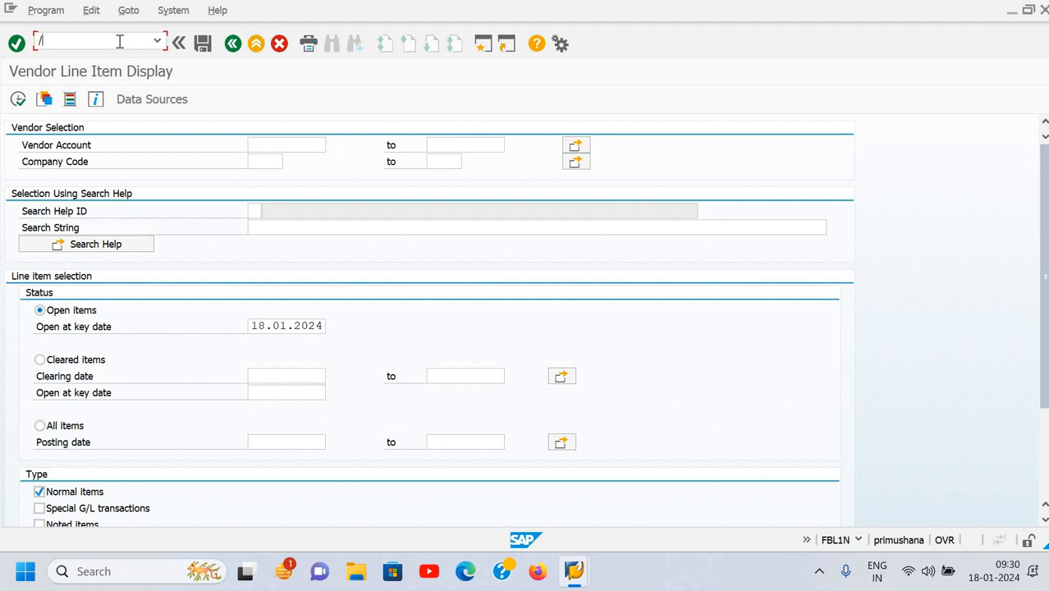
pyautogui.press('Return')
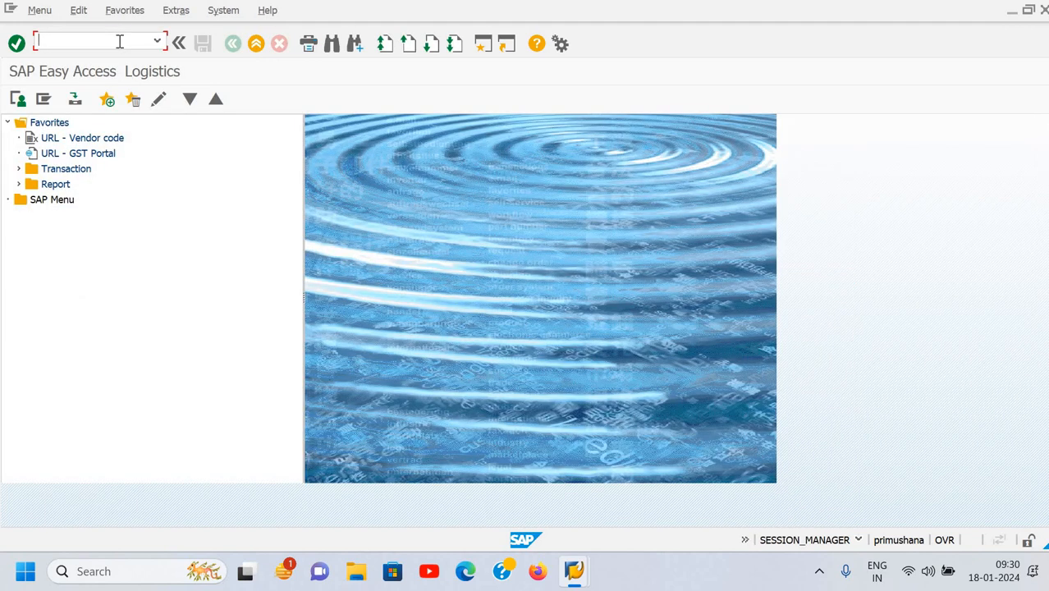
# Step: Remove the FBL1N start transaction by emptying its transaction code and confirming the change
pyautogui.click(176, 12)
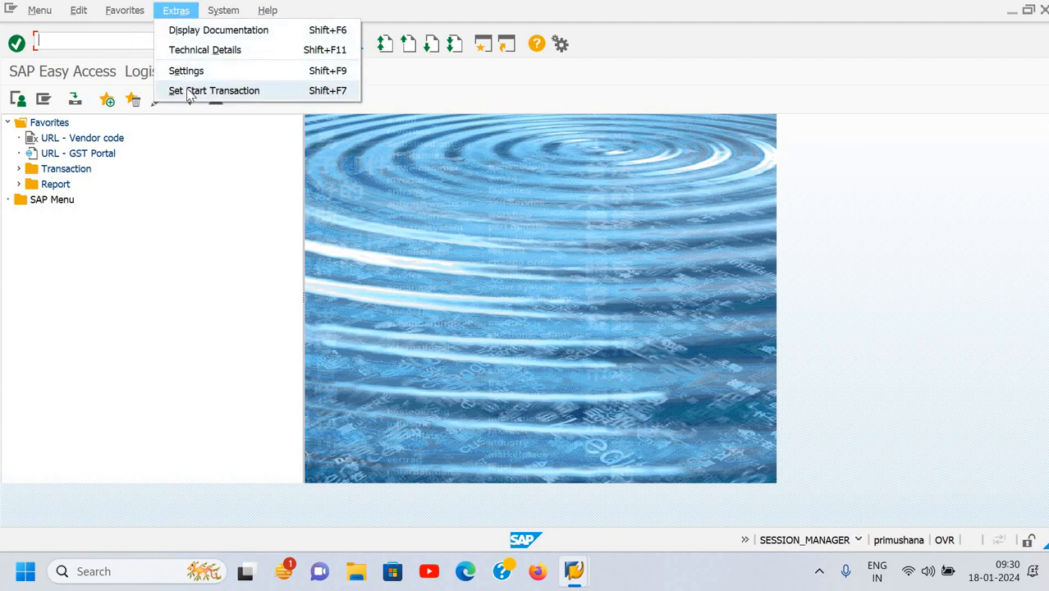
pyautogui.press('Return')
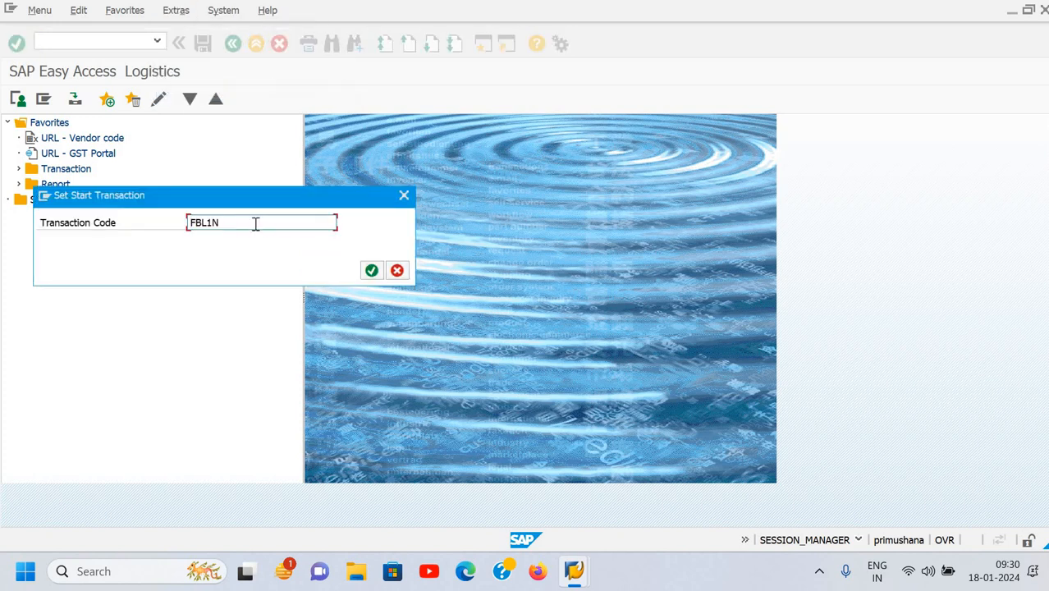
pyautogui.click(257, 230)
pyautogui.press('BackSpace')
pyautogui.press('BackSpace')
pyautogui.press('BackSpace')
pyautogui.press('BackSpace')
pyautogui.press('BackSpace')
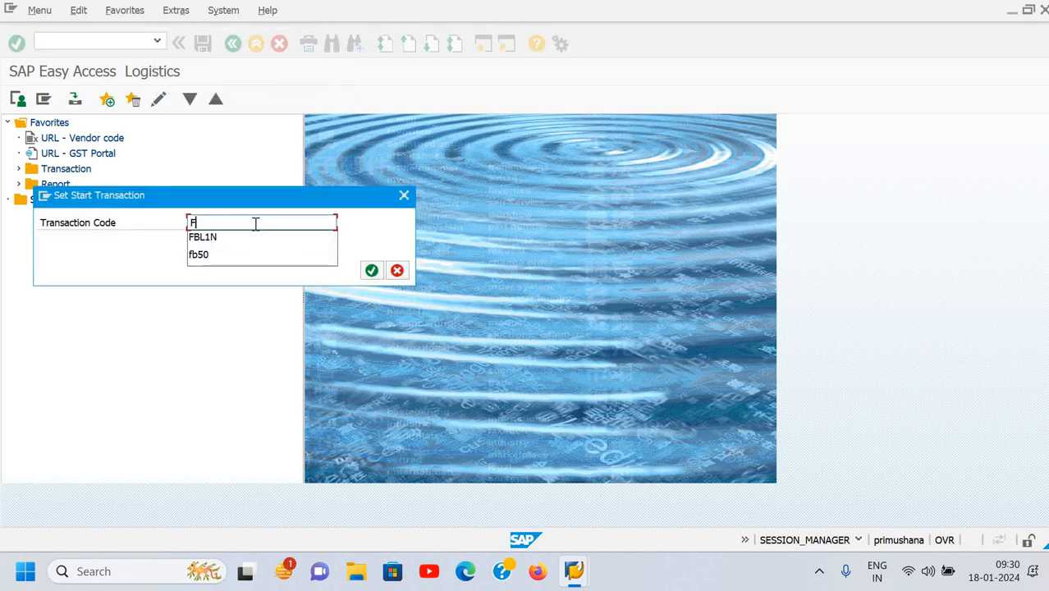
pyautogui.click(369, 270)
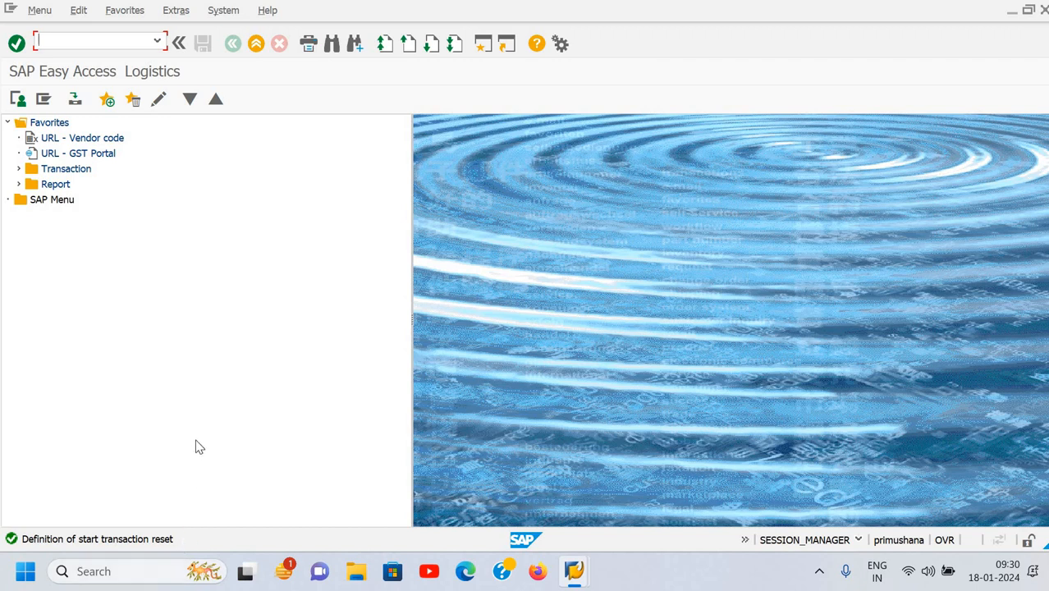
# Step: Display the technical details of the Vendor code favorite, and close the web address dialog
pyautogui.click(195, 11)
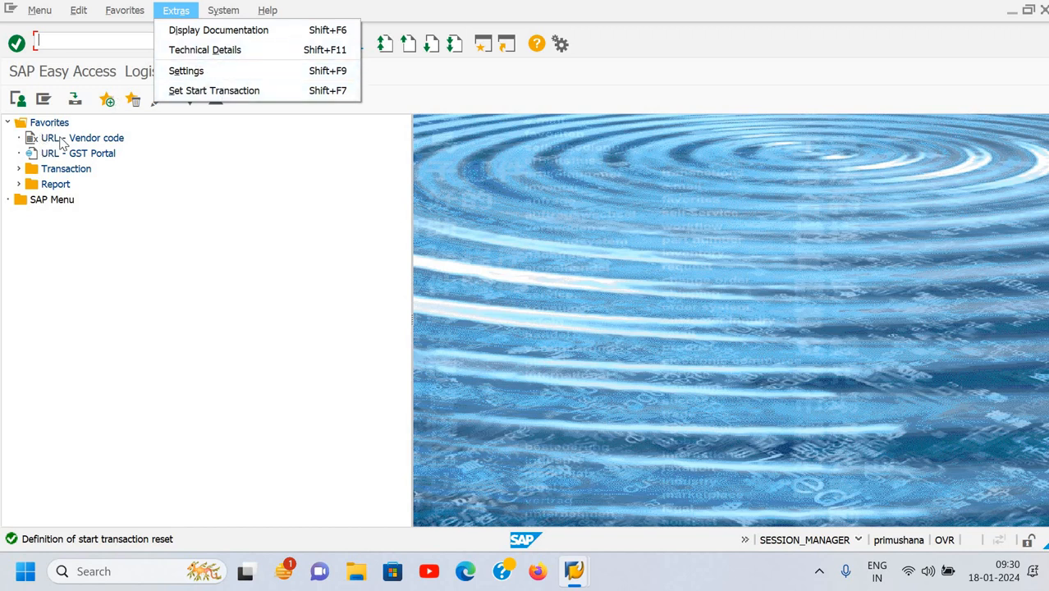
pyautogui.click(61, 142)
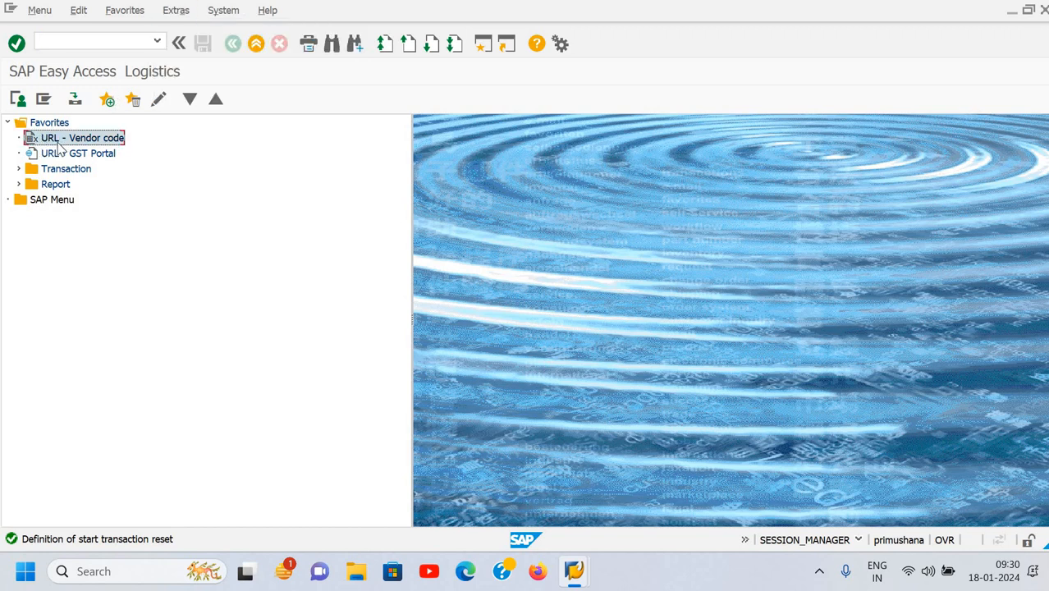
pyautogui.click(175, 10)
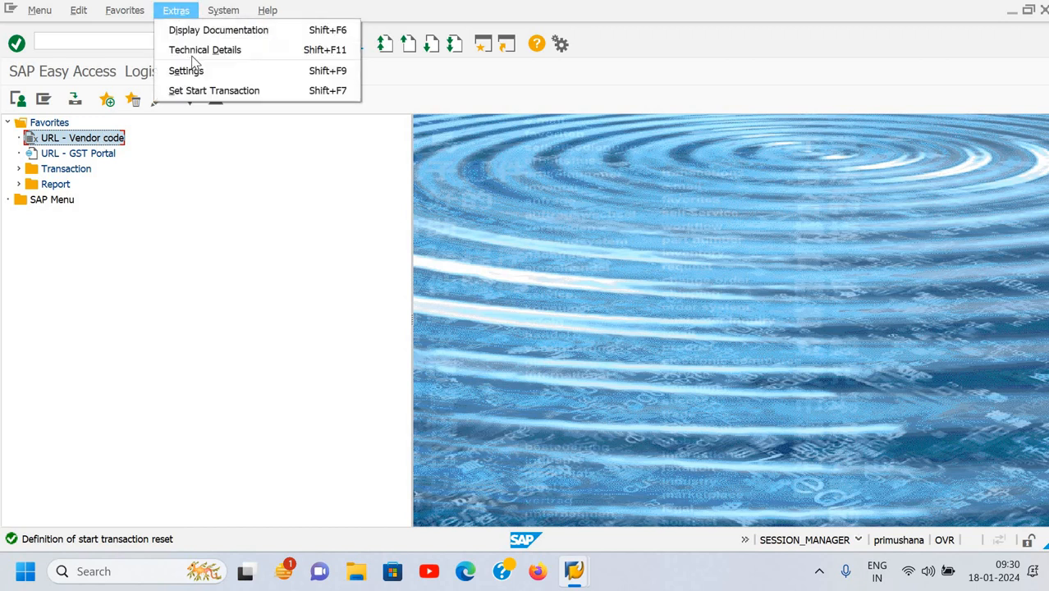
pyautogui.click(195, 54)
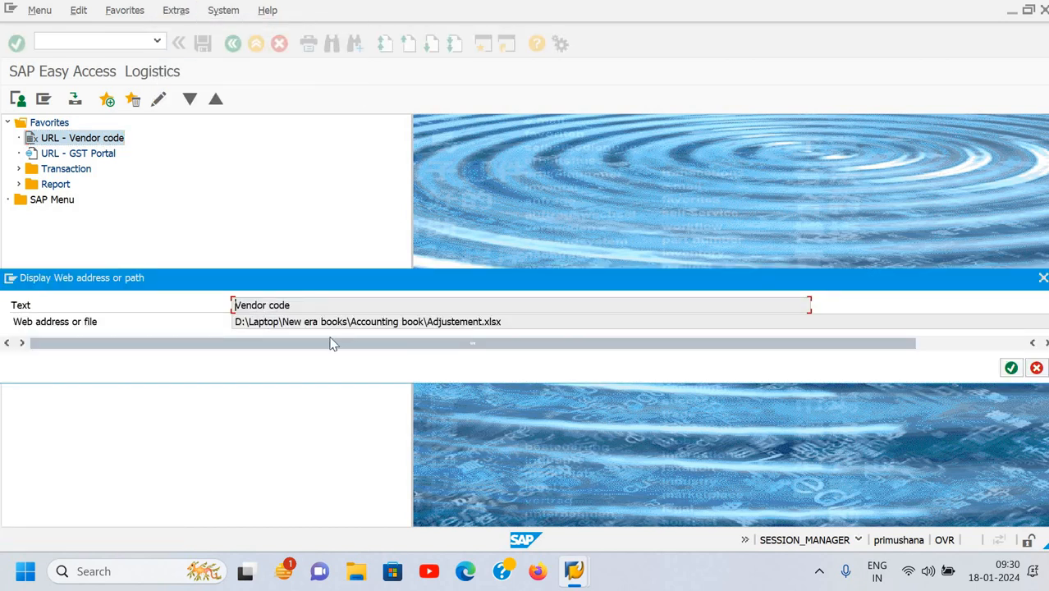
pyautogui.click(402, 343)
pyautogui.moveTo(293, 279); pyautogui.dragTo(175, 269)
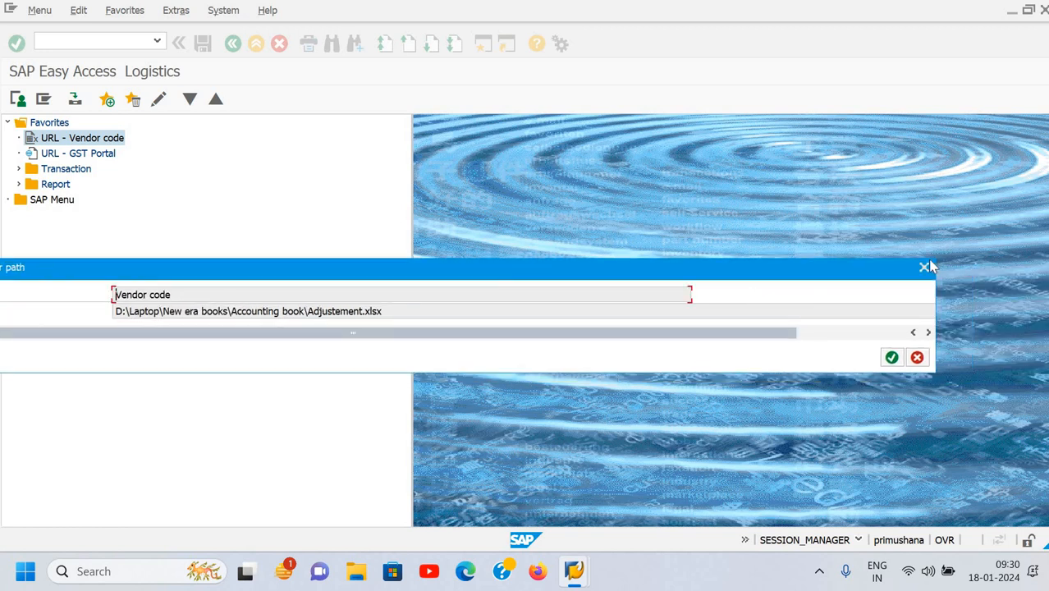
pyautogui.click(925, 268)
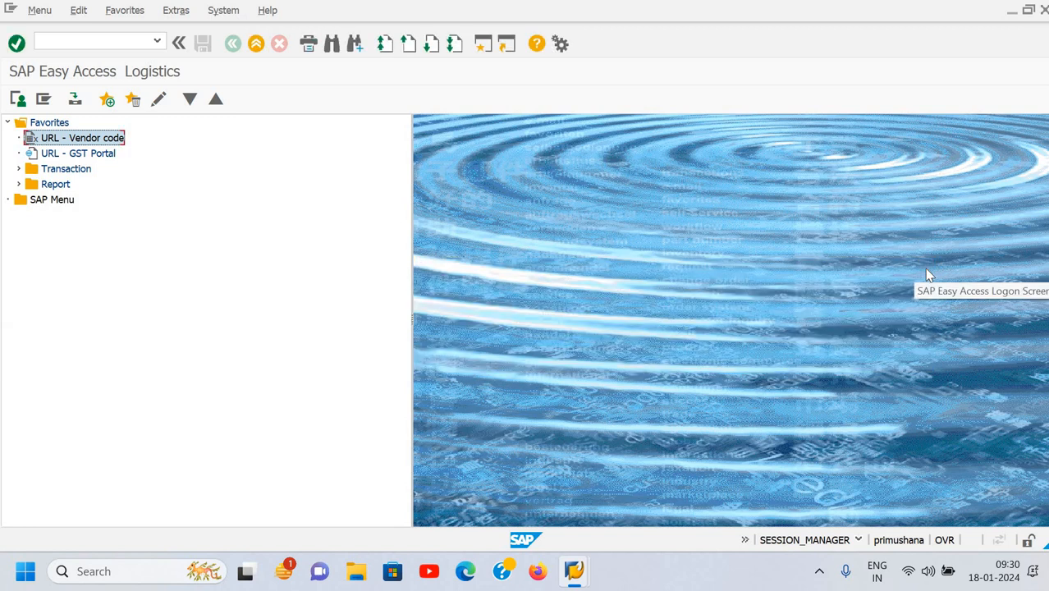
# Step: Display the documentation of the Vendor code favorite and close the dialog
pyautogui.click(179, 15)
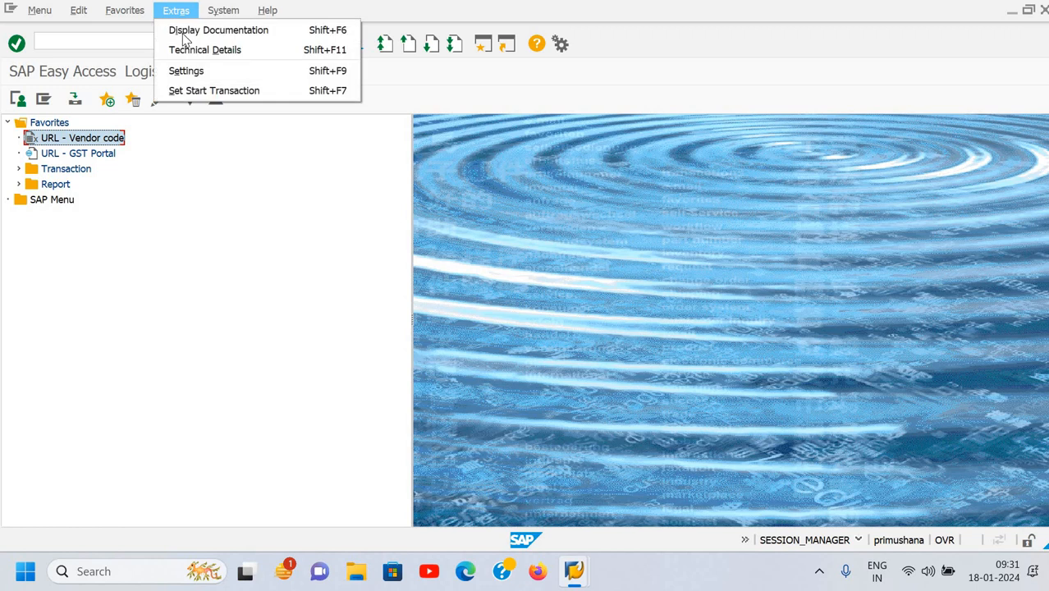
pyautogui.click(263, 31)
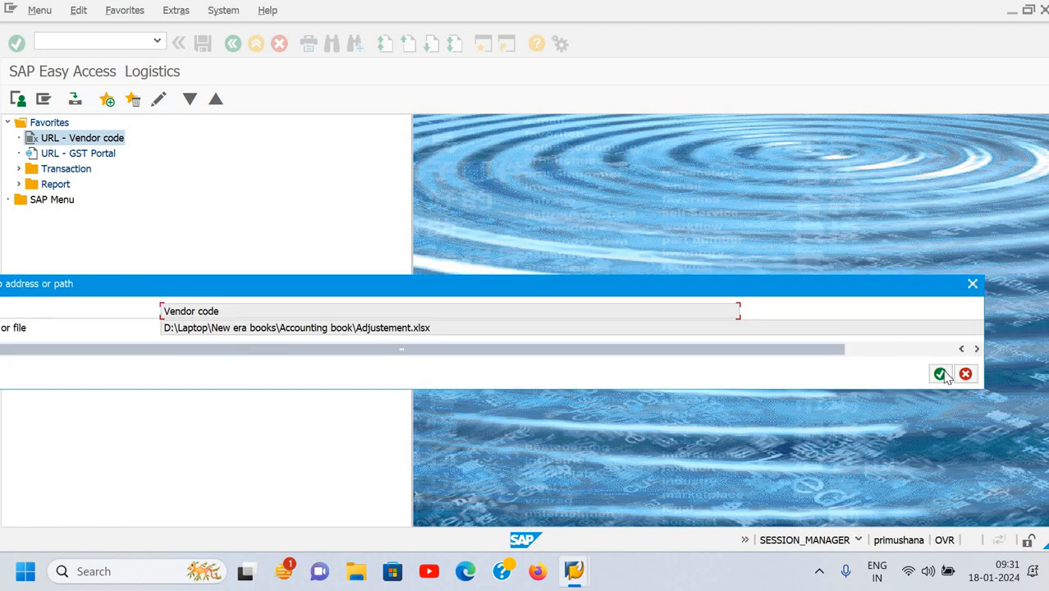
pyautogui.press('Return')
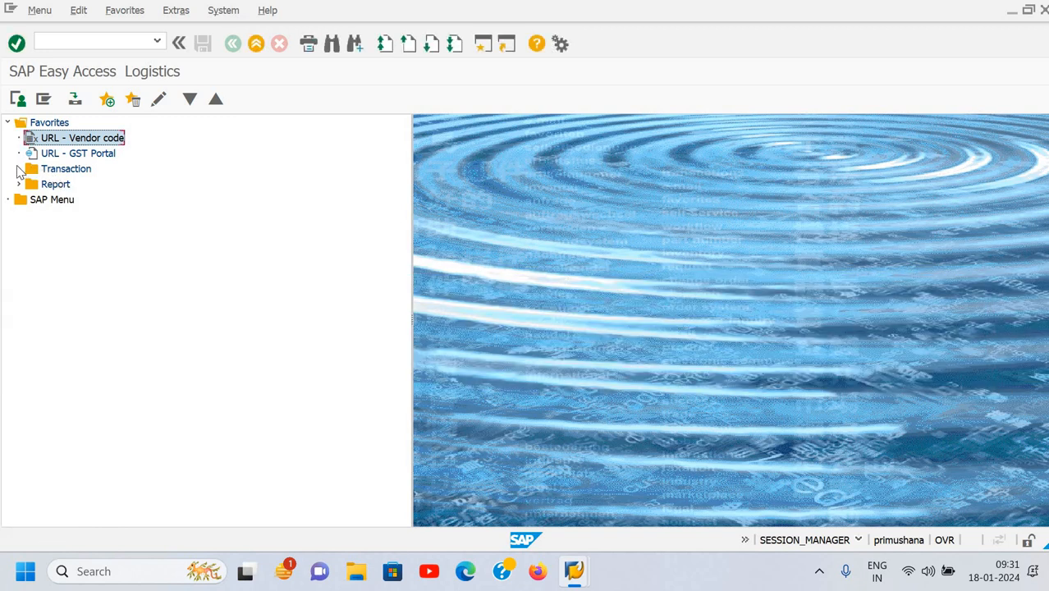
# Step: Display the technical details and the documentation of the FB50 favorite in the Transaction folder
pyautogui.click(18, 169)
pyautogui.click(69, 191)
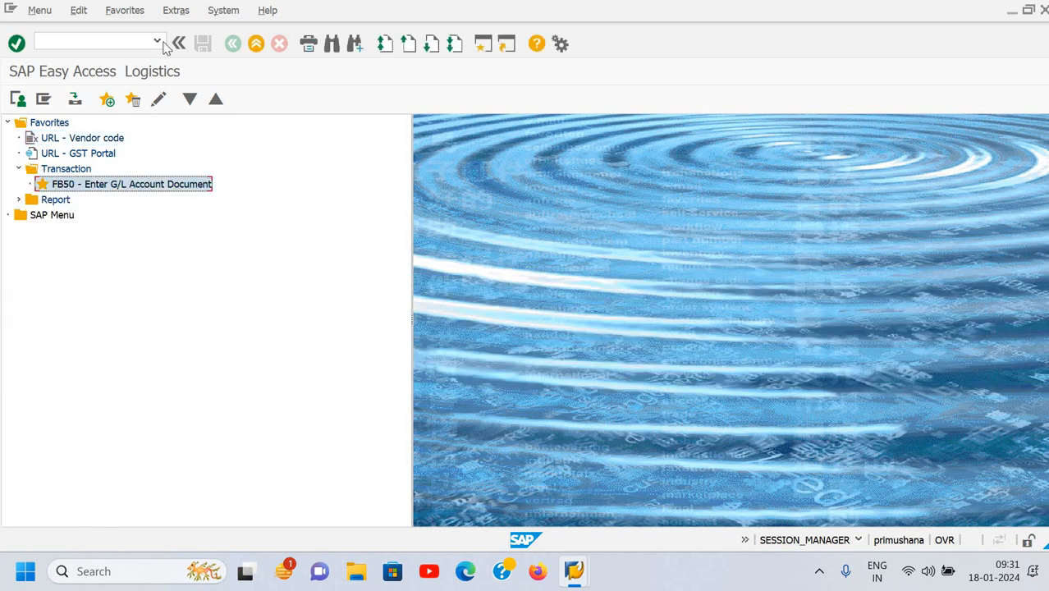
pyautogui.click(175, 15)
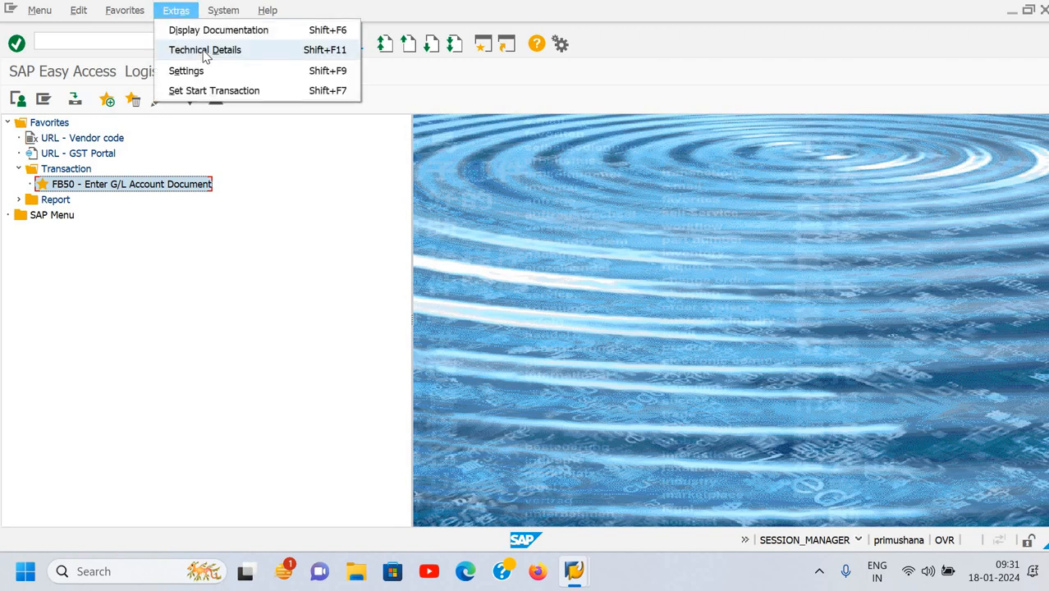
pyautogui.click(204, 48)
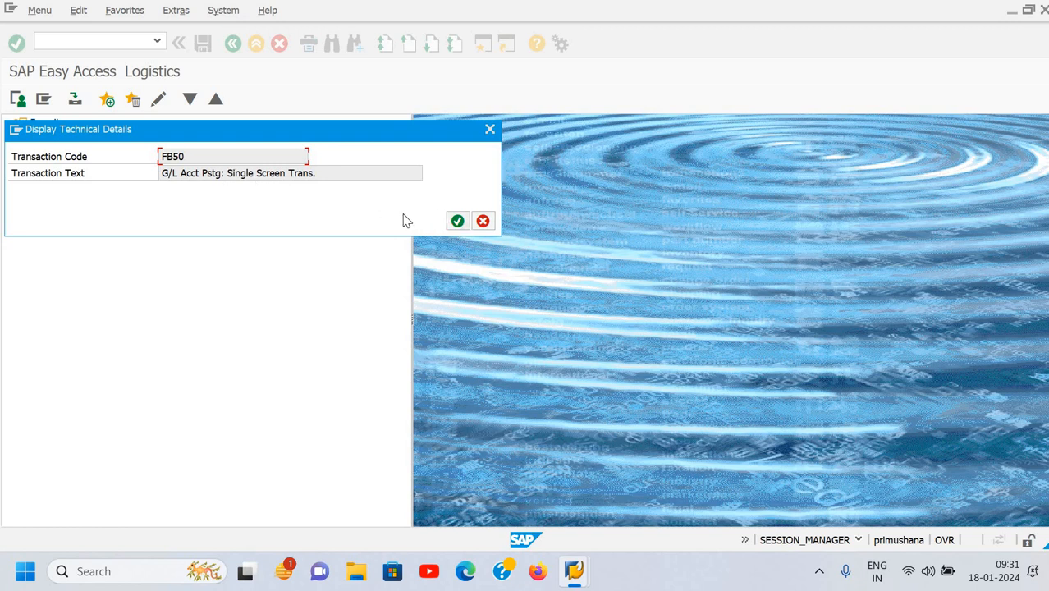
pyautogui.press('Return')
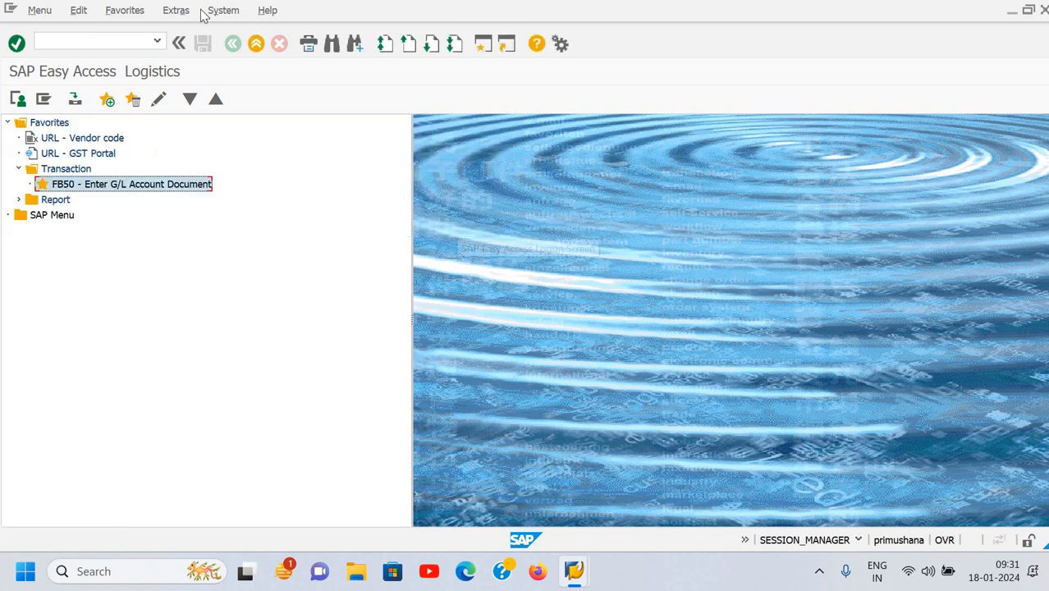
pyautogui.click(176, 11)
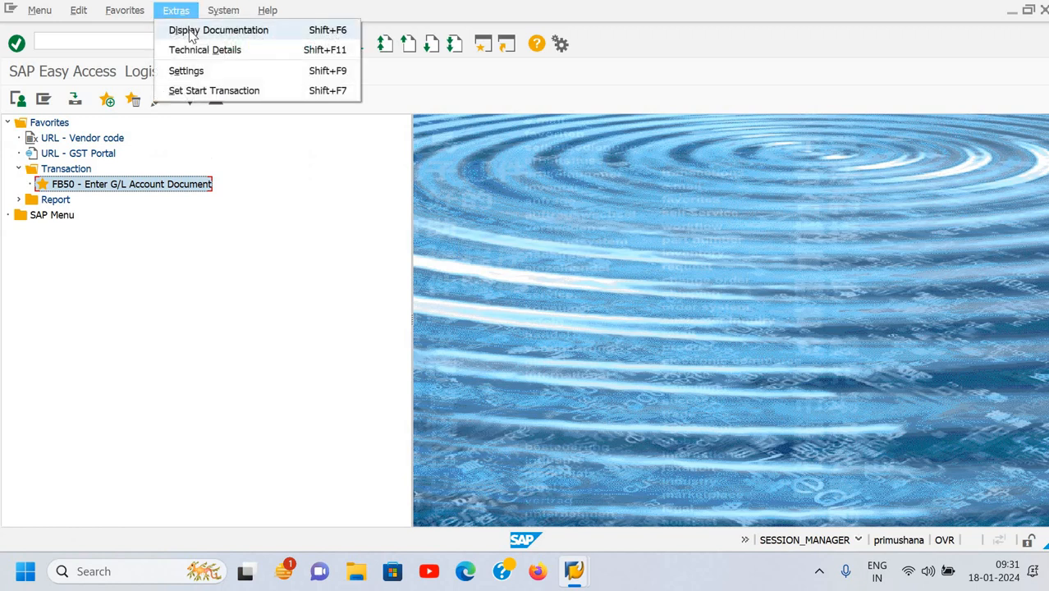
pyautogui.click(201, 30)
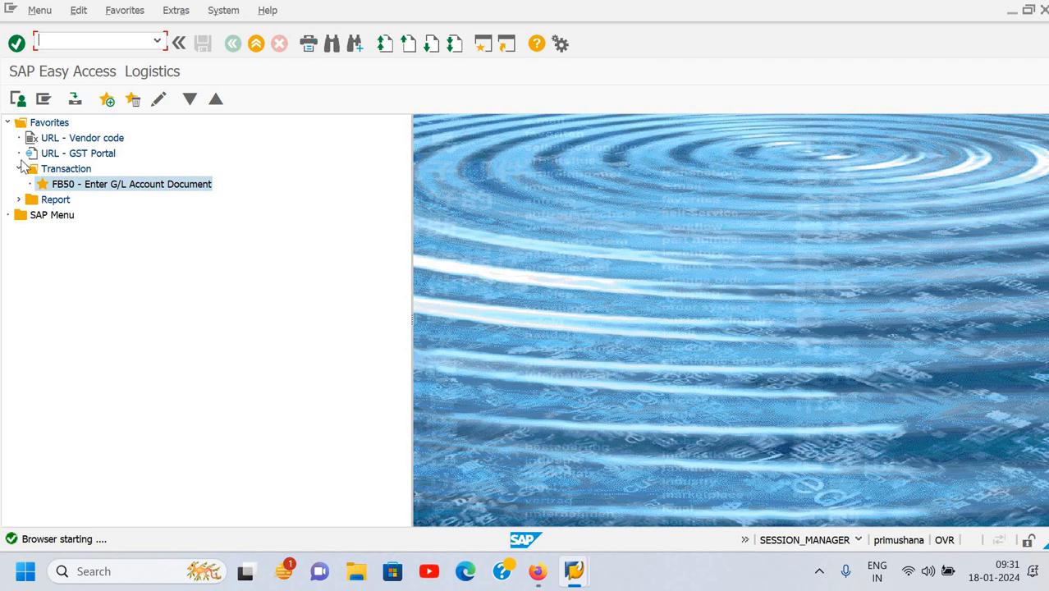
pyautogui.click(181, 9)
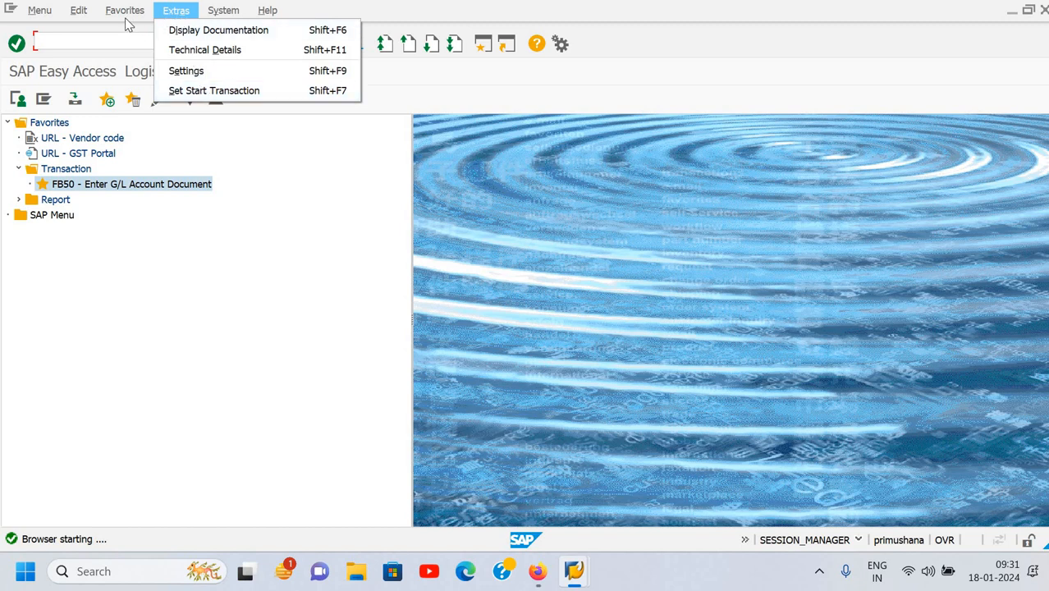
pyautogui.moveTo(125, 11)
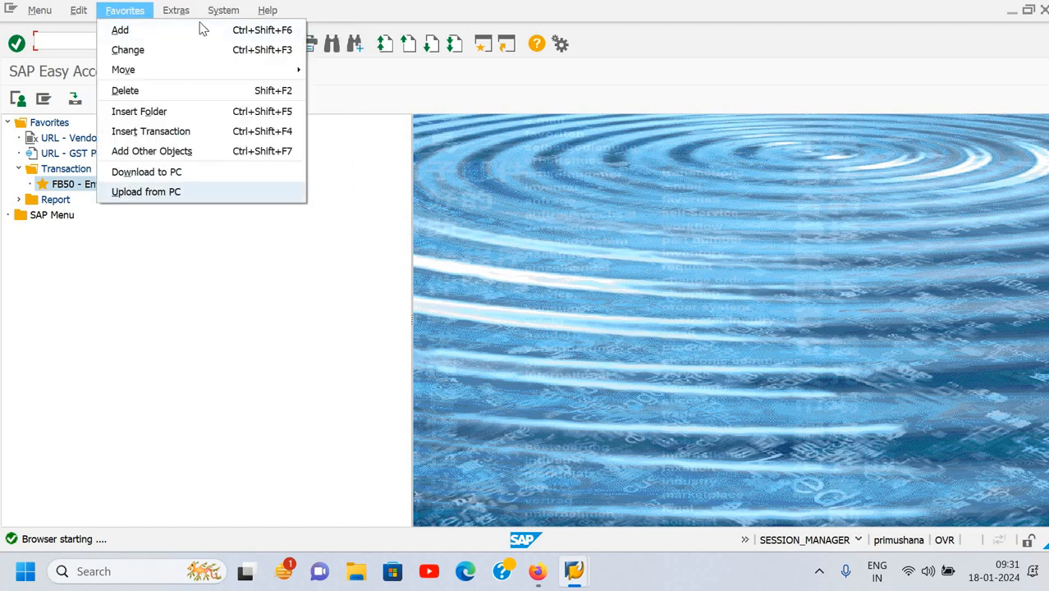
pyautogui.moveTo(180, 11)
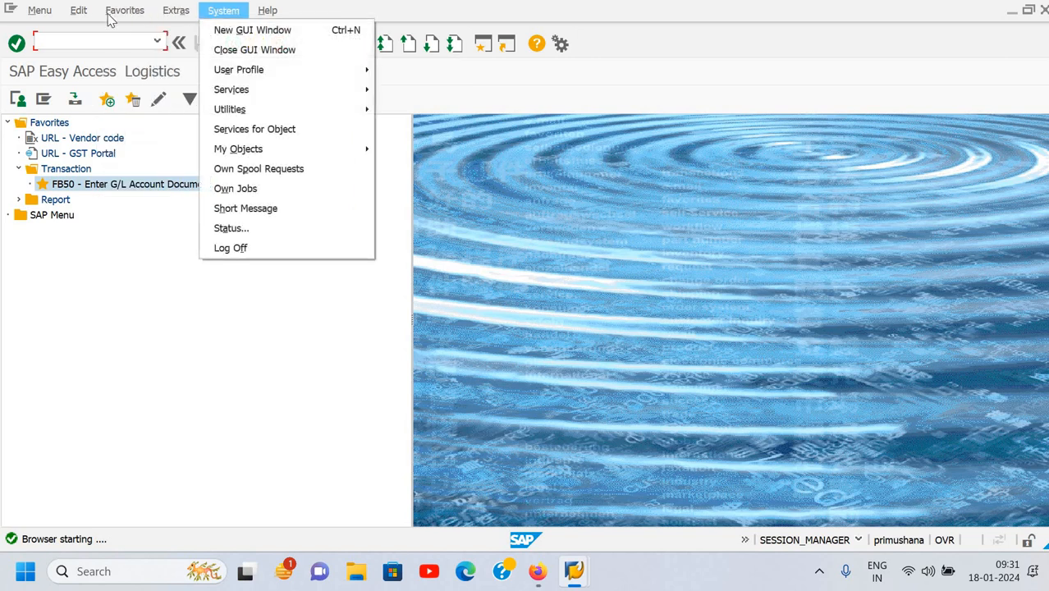
# Step: Execute the selected favorite FB50 - Enter G/L Account Document in the current window
pyautogui.moveTo(83, 16)
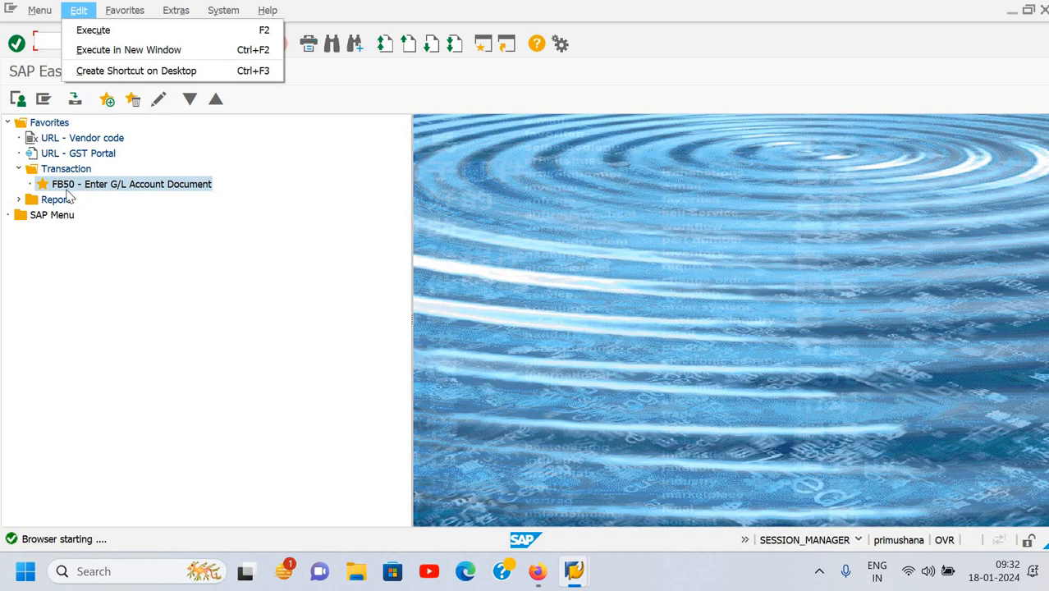
pyautogui.click(81, 18)
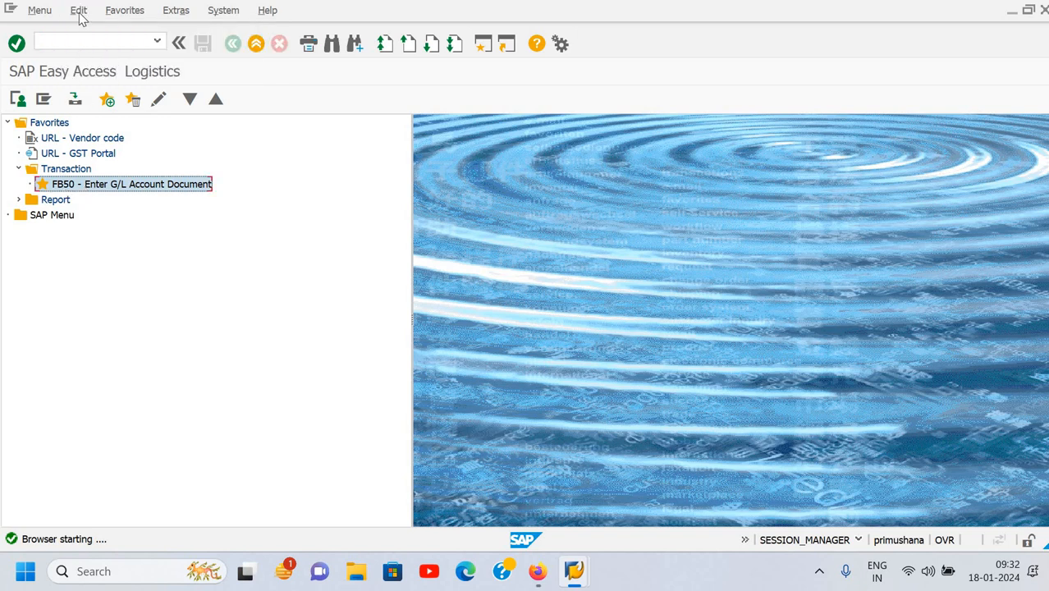
pyautogui.click(80, 18)
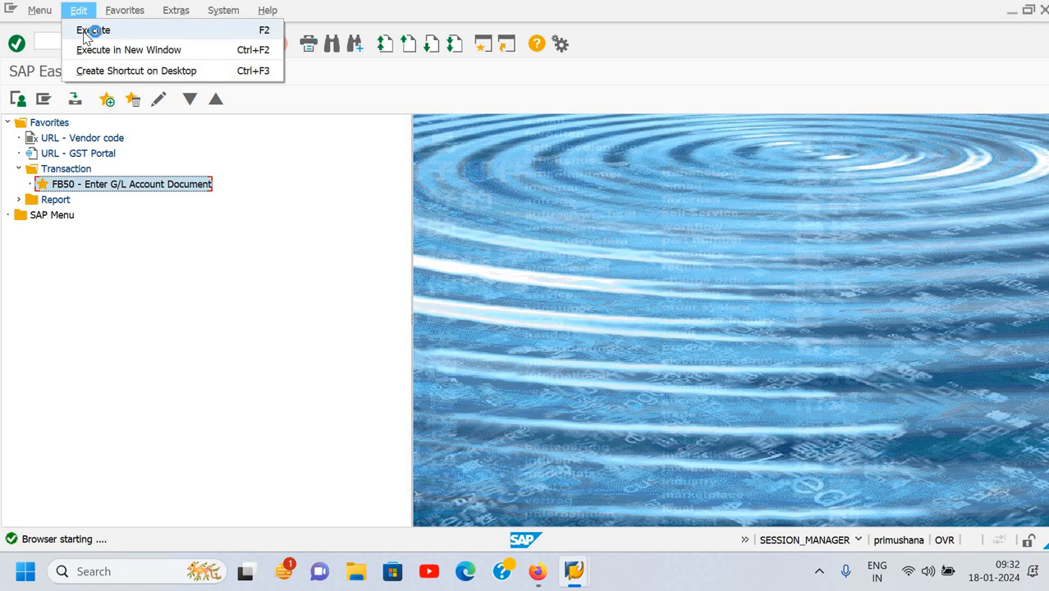
pyautogui.click(94, 30)
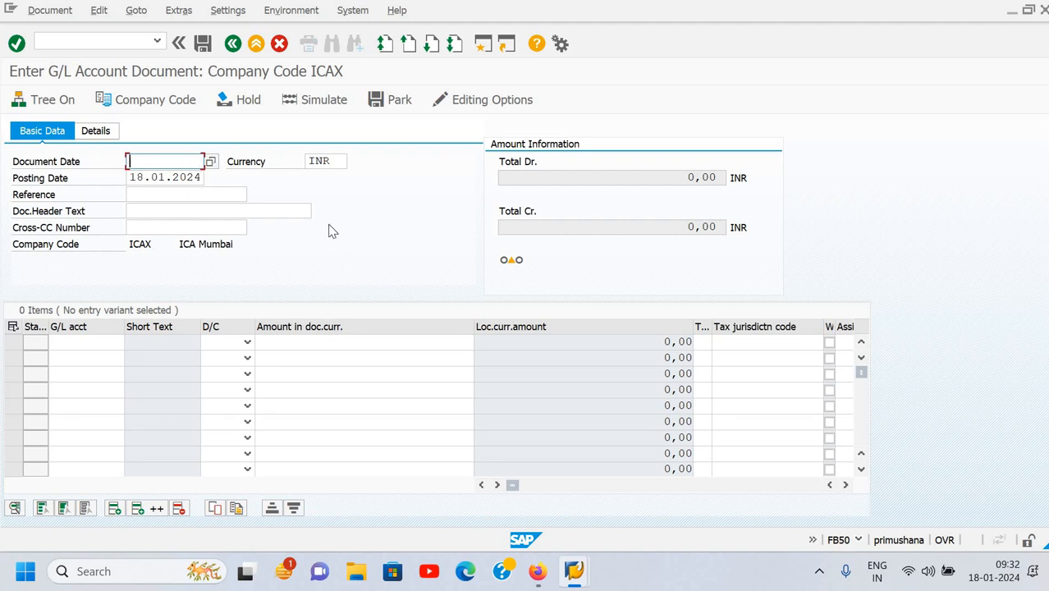
# Step: Leave the G/L account document entry and return to SAP Easy Access with the command /n
pyautogui.hotkey('ctrl', '/')
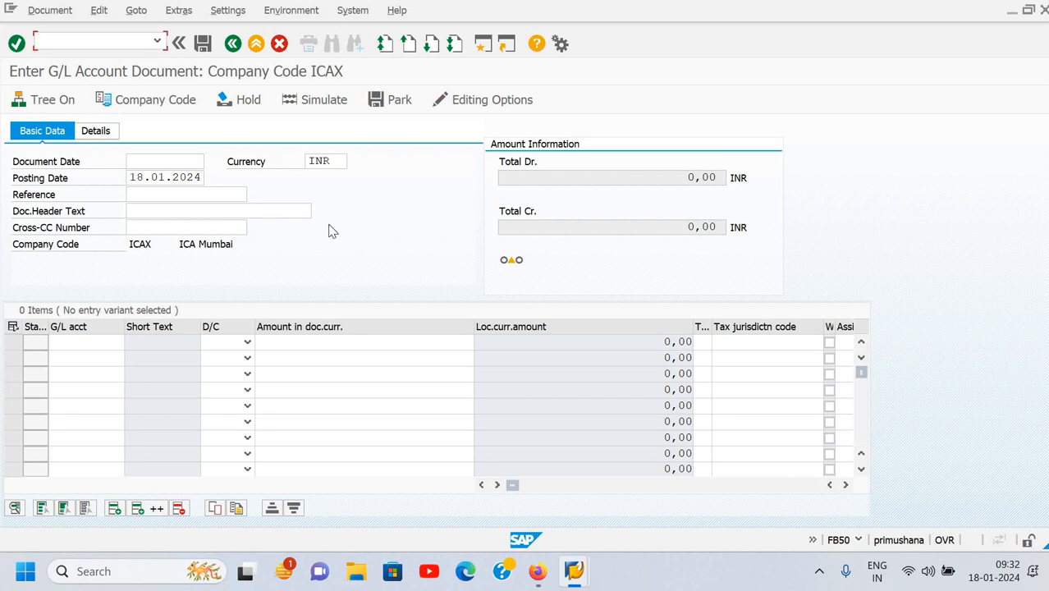
pyautogui.write('/n')
pyautogui.press('Return')
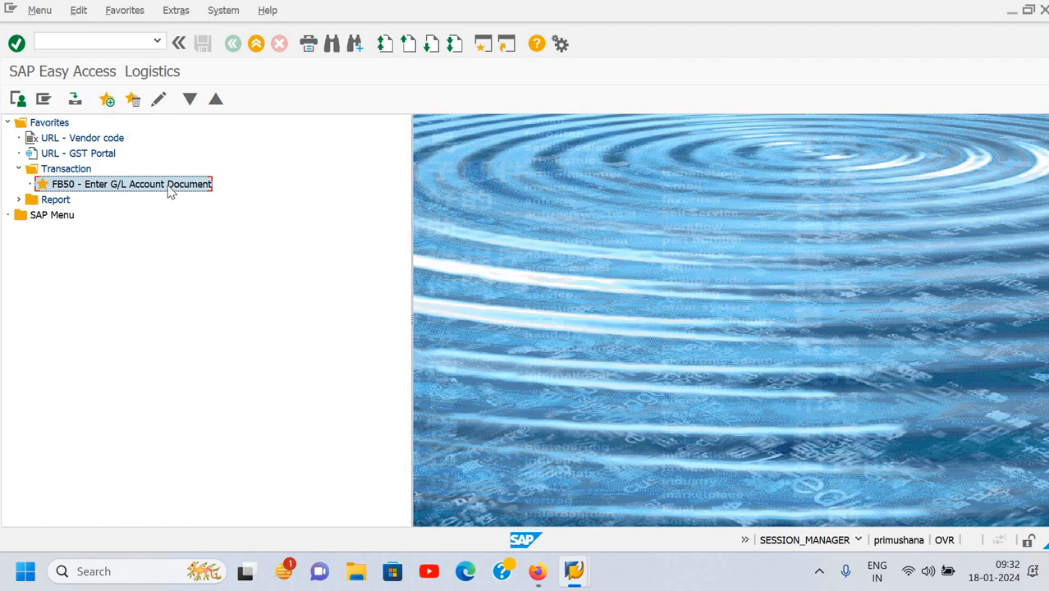
pyautogui.click(79, 12)
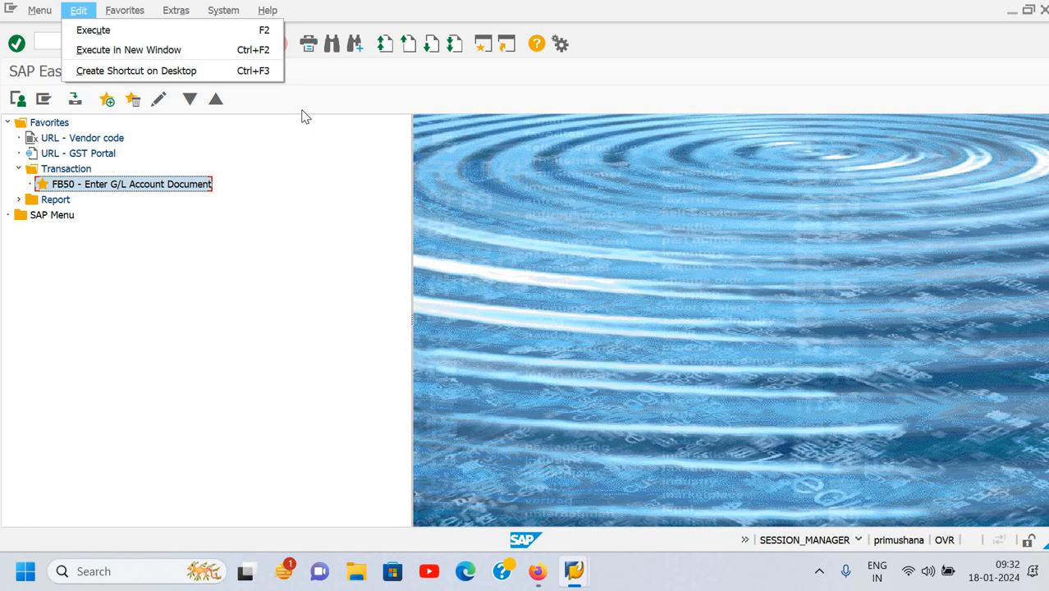
pyautogui.click(512, 82)
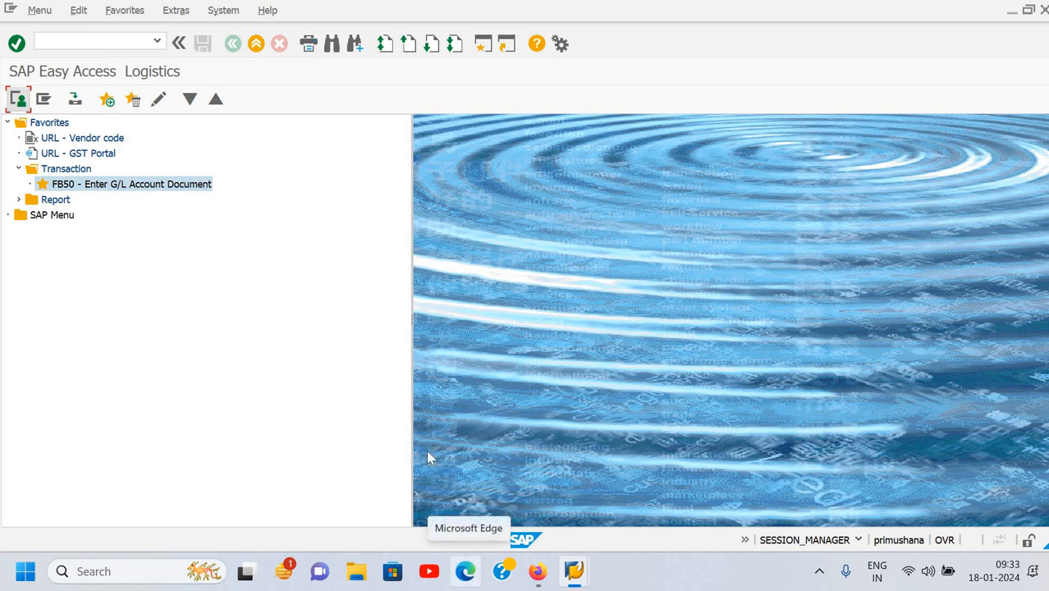
# Step: Switch to Microsoft Edge, maximize its window and load gst.gov.in
pyautogui.click(466, 572)
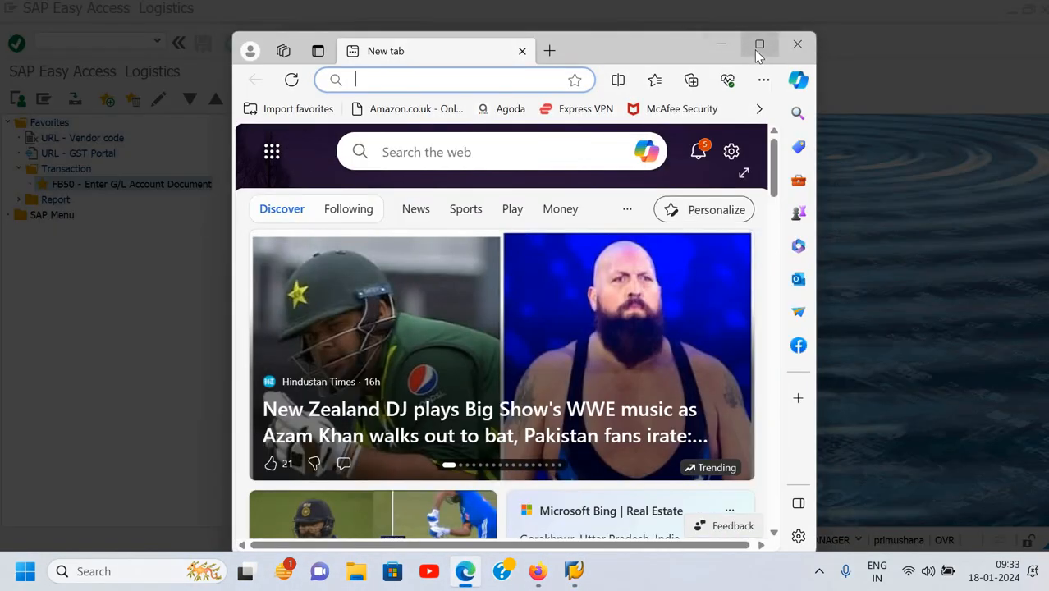
pyautogui.click(759, 44)
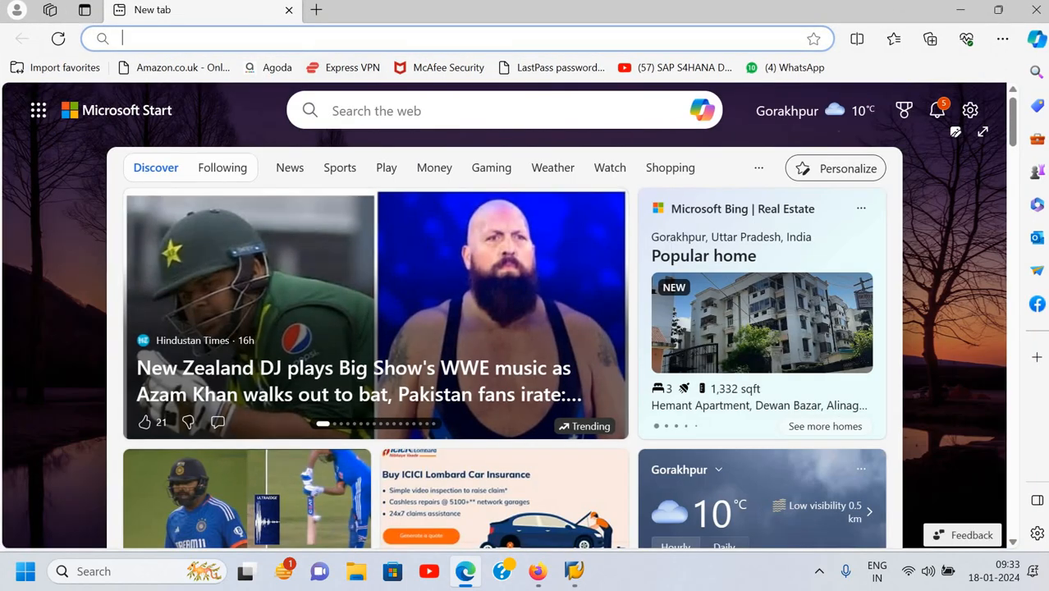
pyautogui.write('gst')
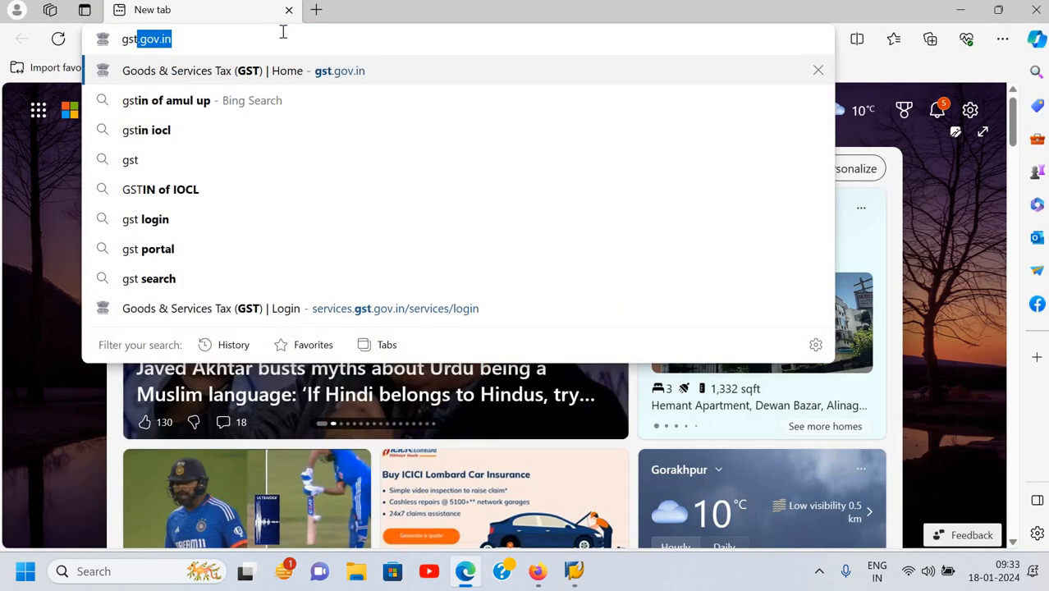
pyautogui.press('Return')
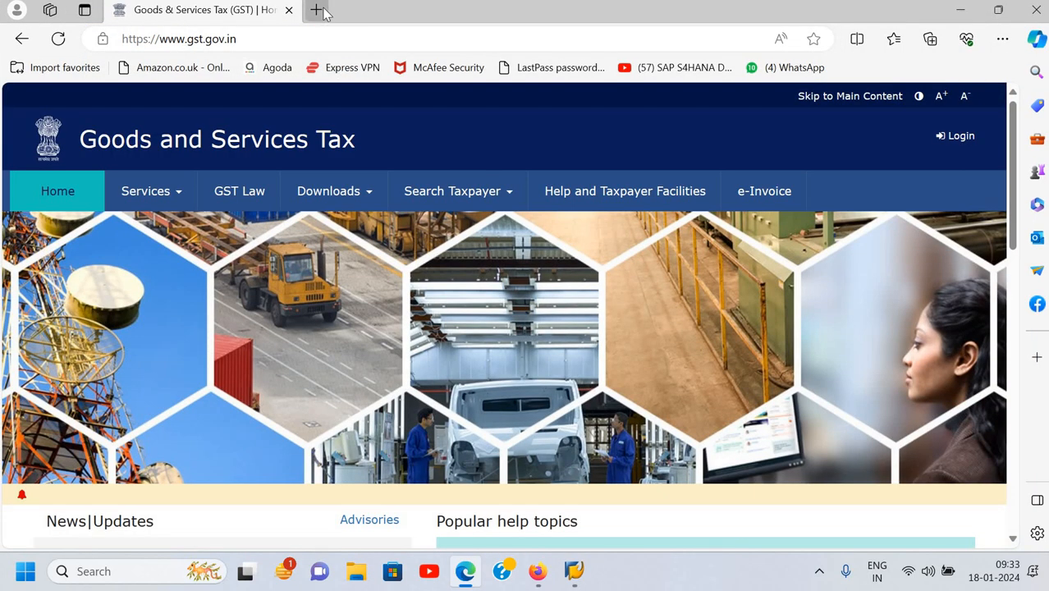
# Step: Load gmail.com in a second browser tab
pyautogui.click(317, 10)
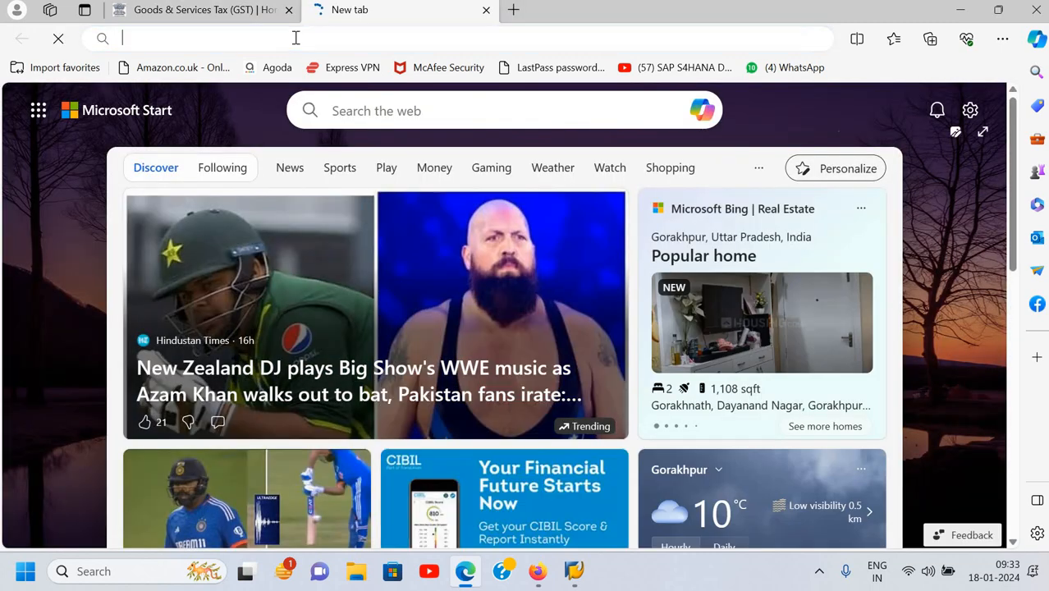
pyautogui.click(296, 37)
pyautogui.write('gmail.com')
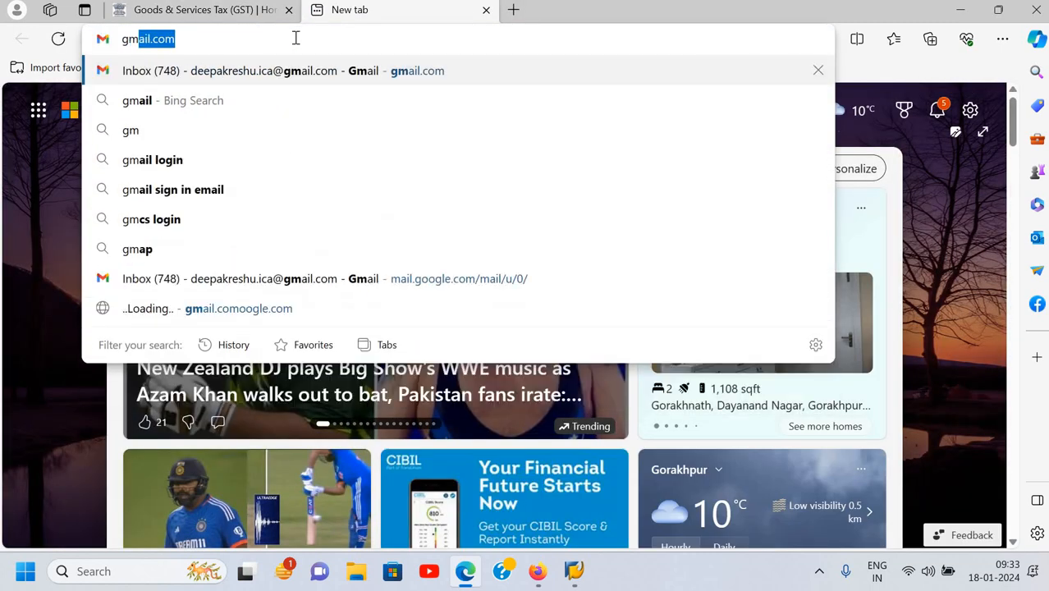
pyautogui.press('Return')
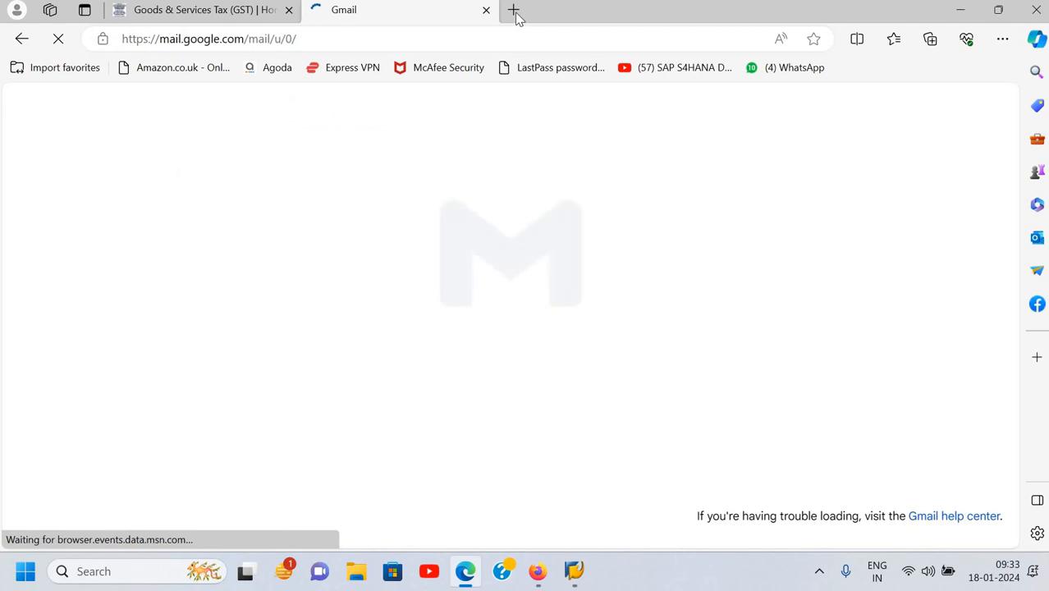
# Step: Add a third blank browser tab, look through the open Gmail and GST tabs, and minimize Edge to return to SAP
pyautogui.hotkey('ctrl', 't')
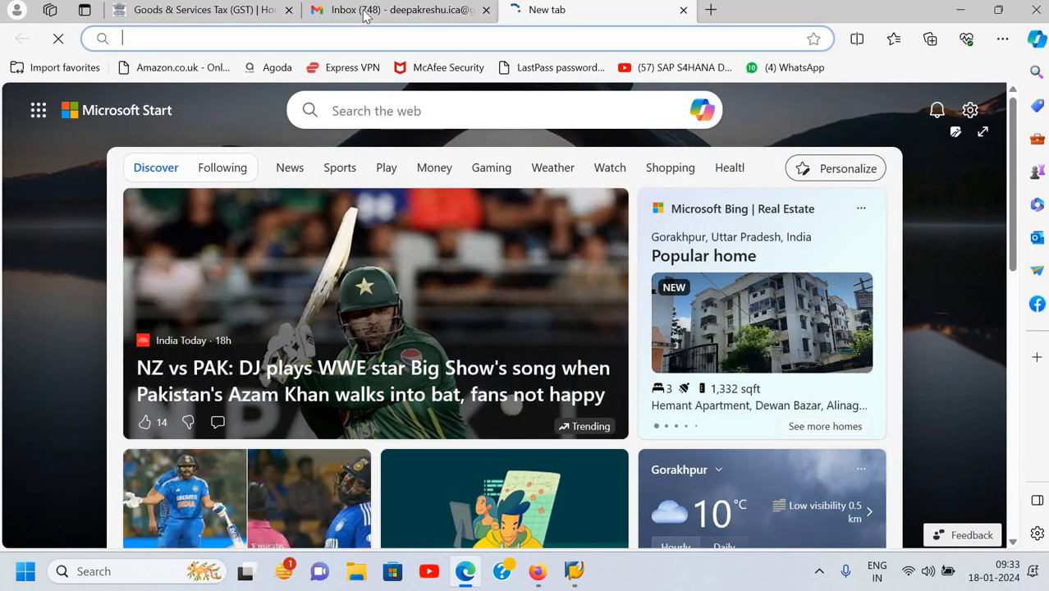
pyautogui.click(365, 13)
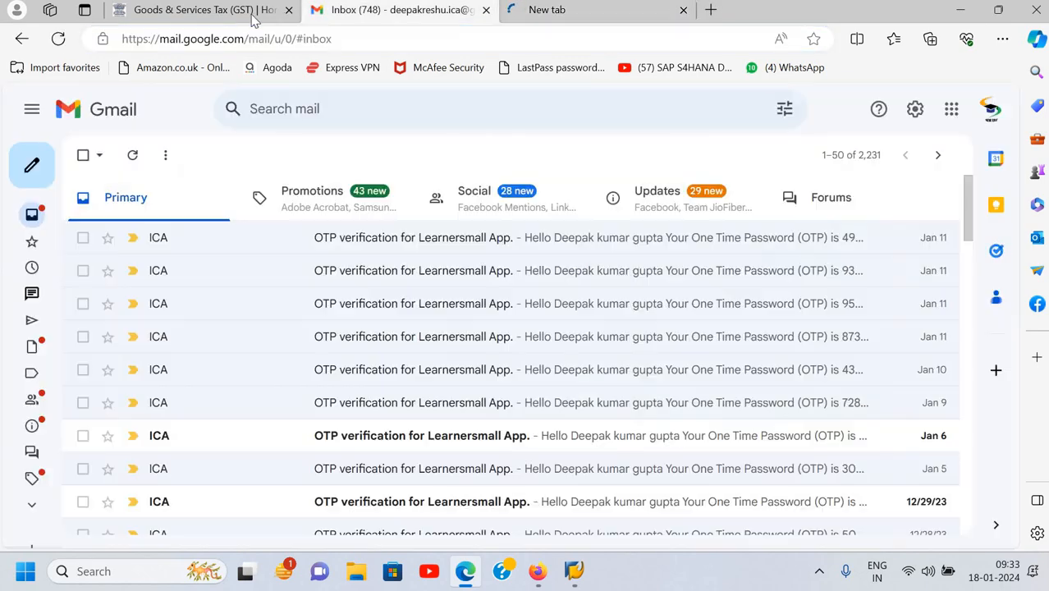
pyautogui.click(232, 18)
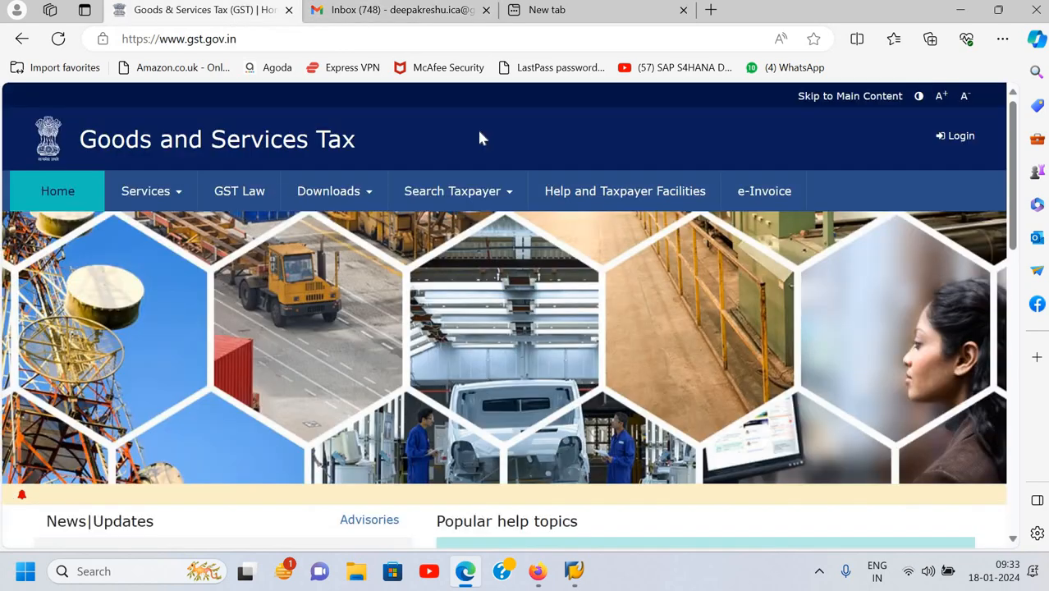
pyautogui.click(565, 15)
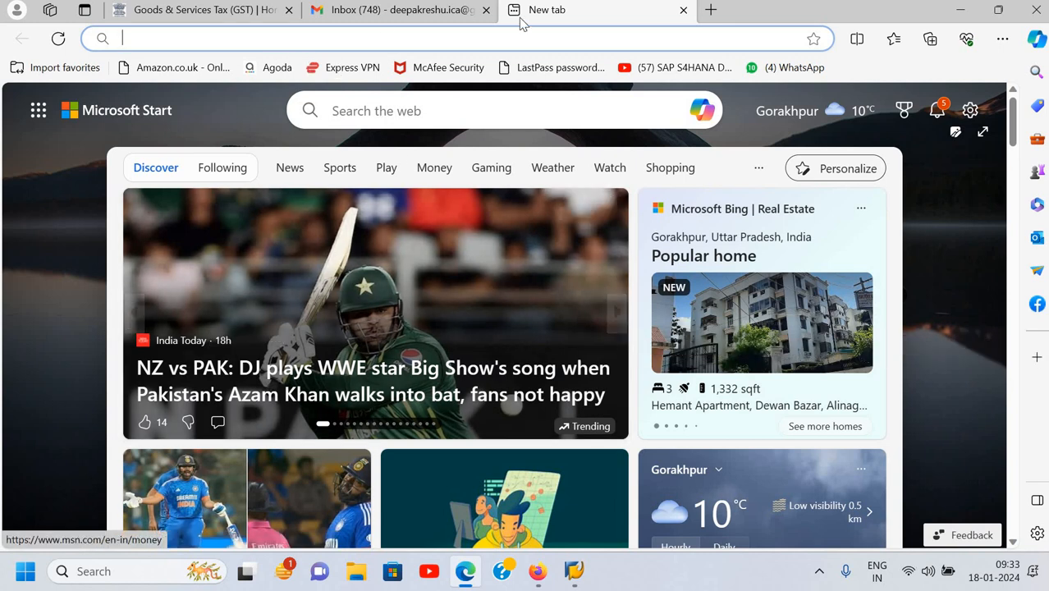
pyautogui.click(959, 12)
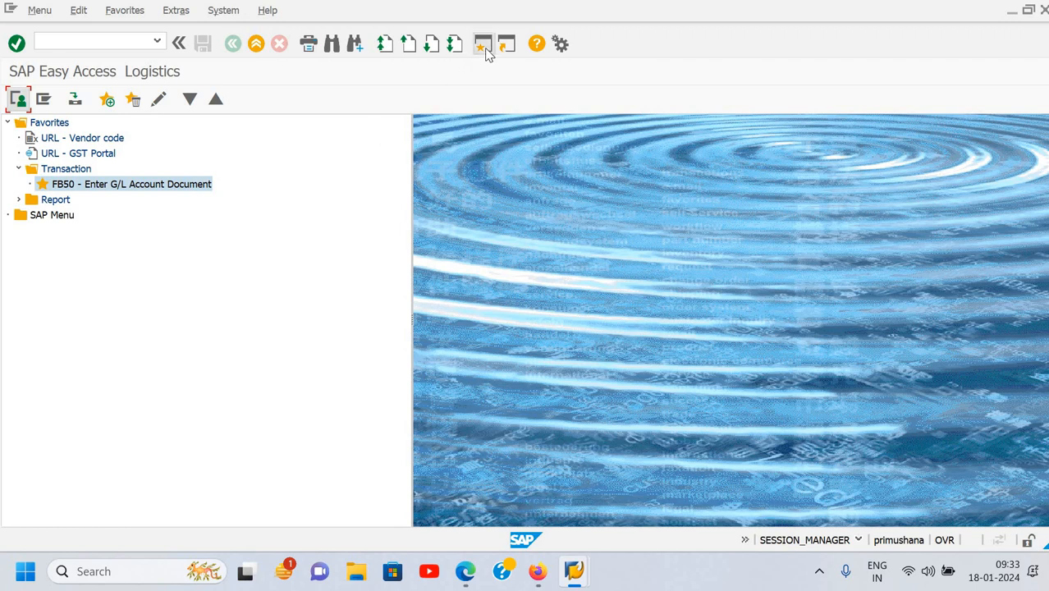
# Step: Start transaction FB50 with the command fb50 in the current SAP session
pyautogui.click(68, 45)
pyautogui.write('fb50')
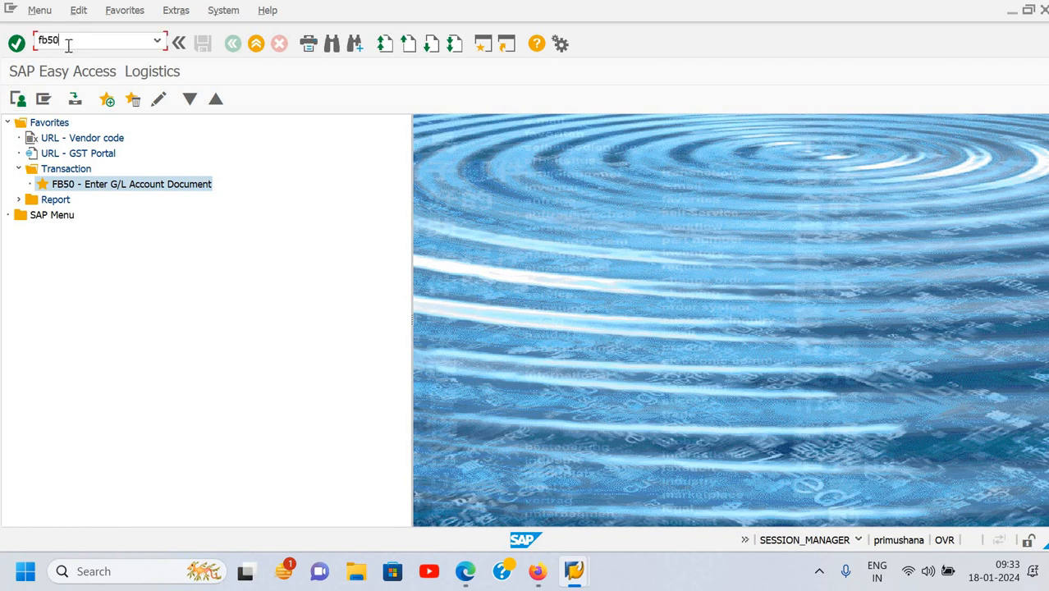
pyautogui.press('Return')
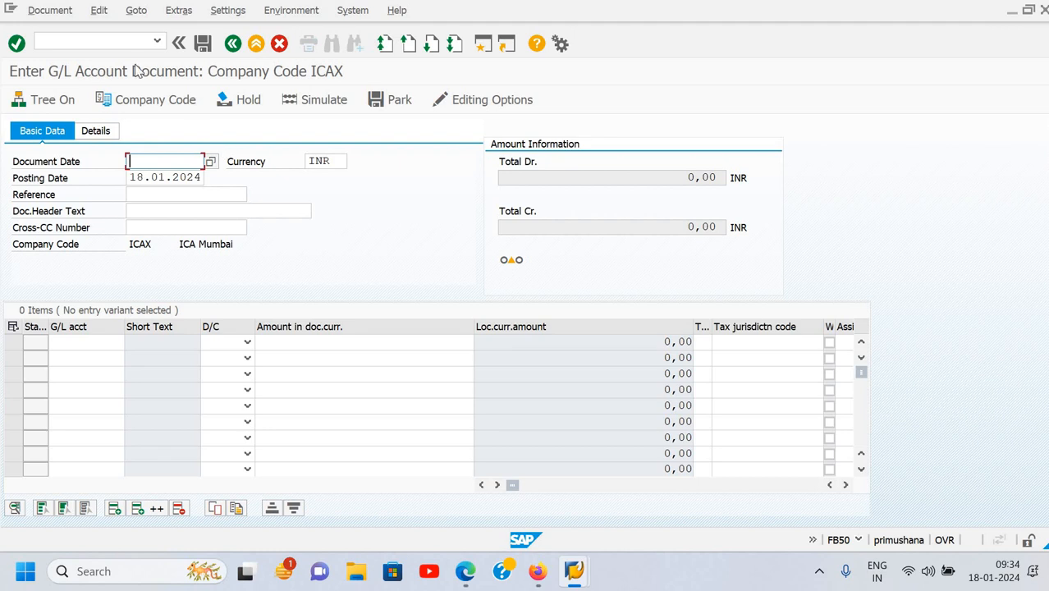
# Step: Create a new SAP GUI window alongside the G/L document entry, maximize it and start transaction FBL1N in it
pyautogui.click(123, 40)
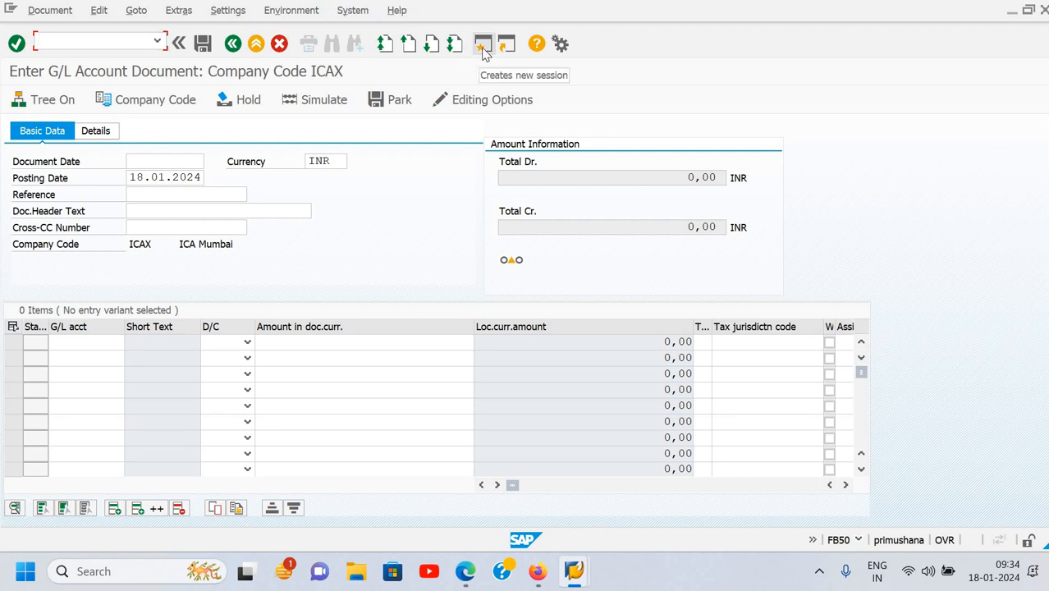
pyautogui.click(345, 18)
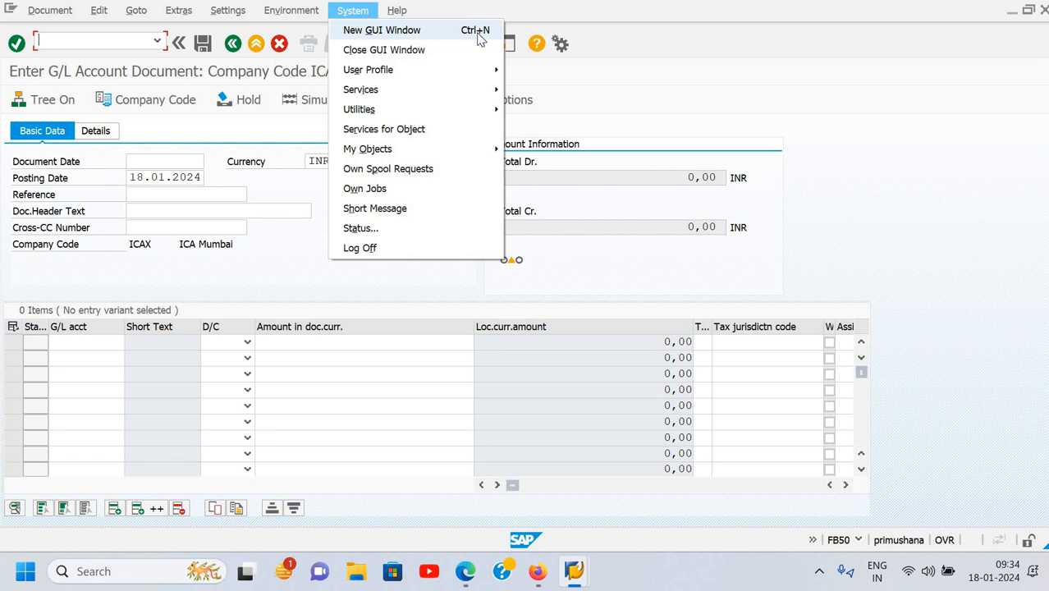
pyautogui.click(770, 145)
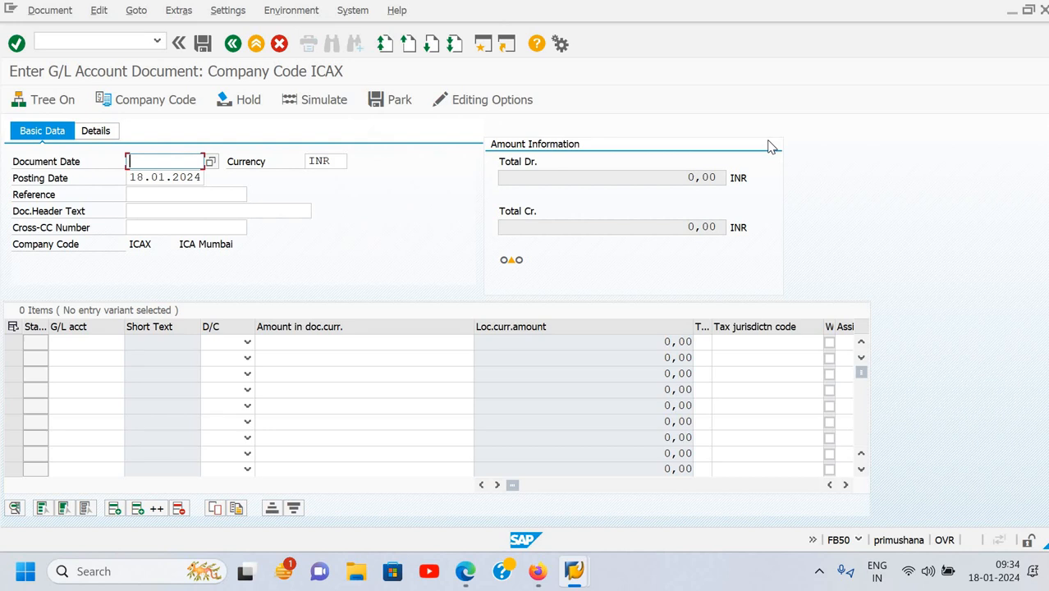
pyautogui.hotkey('ctrl', 'n')
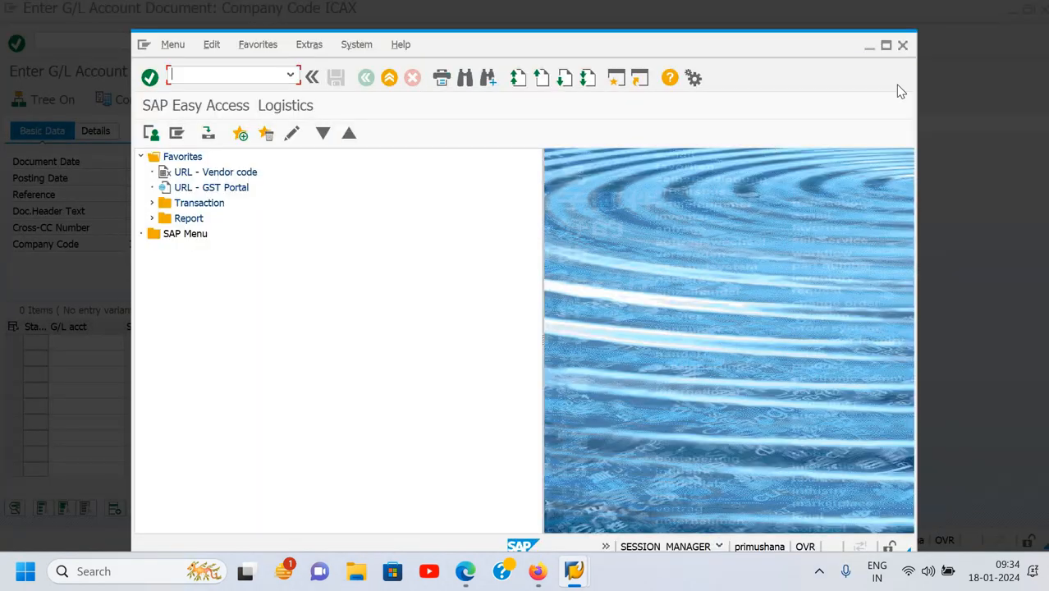
pyautogui.click(886, 49)
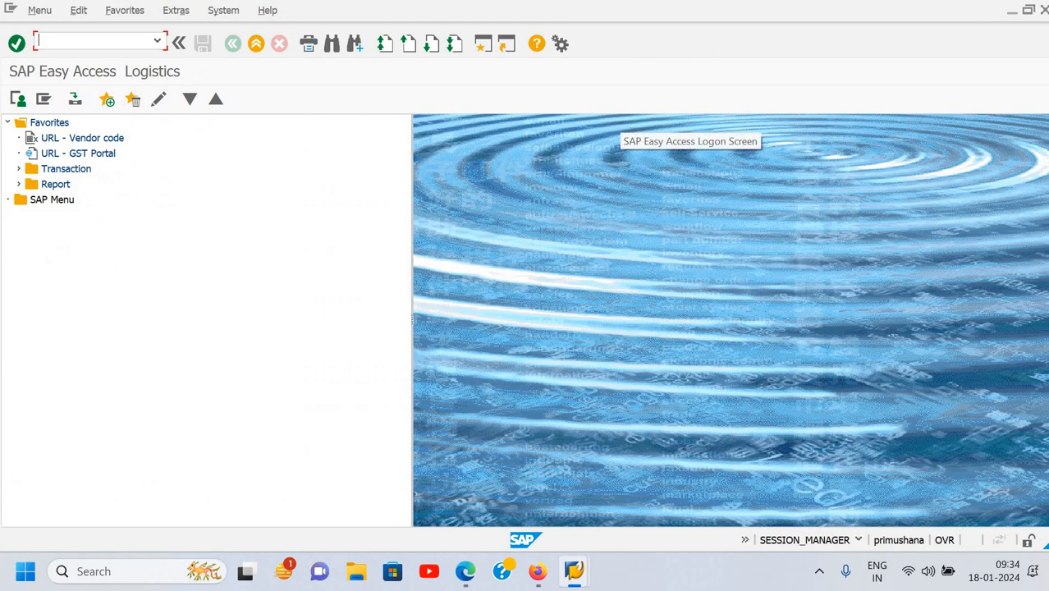
pyautogui.write('fbl1n')
pyautogui.press('Return')
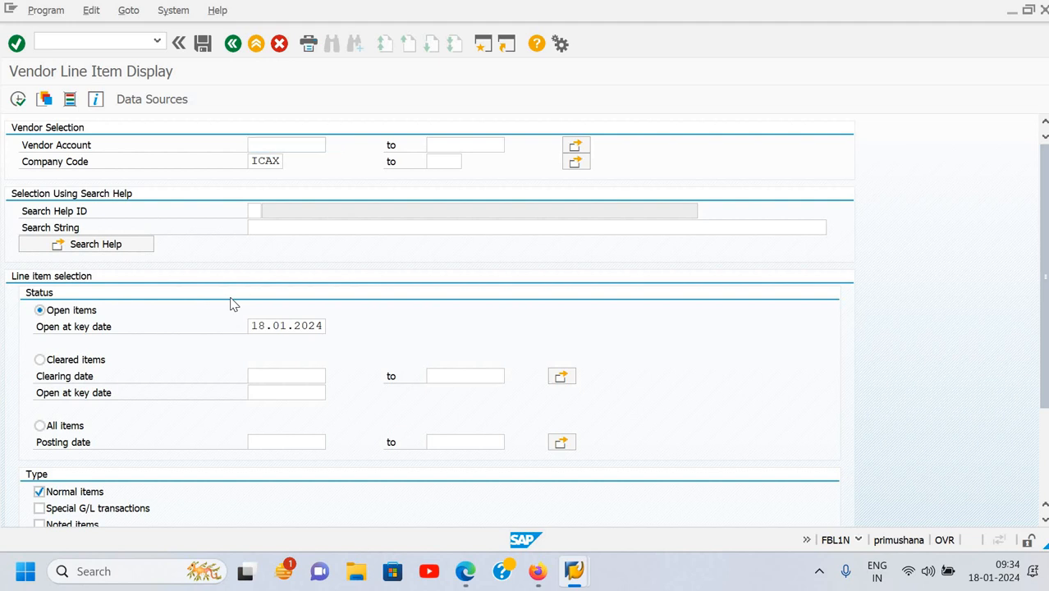
# Step: Create further SAP Easy Access windows alongside the Vendor Line Item Display session and maximize them
pyautogui.hotkey('ctrl', 'n')
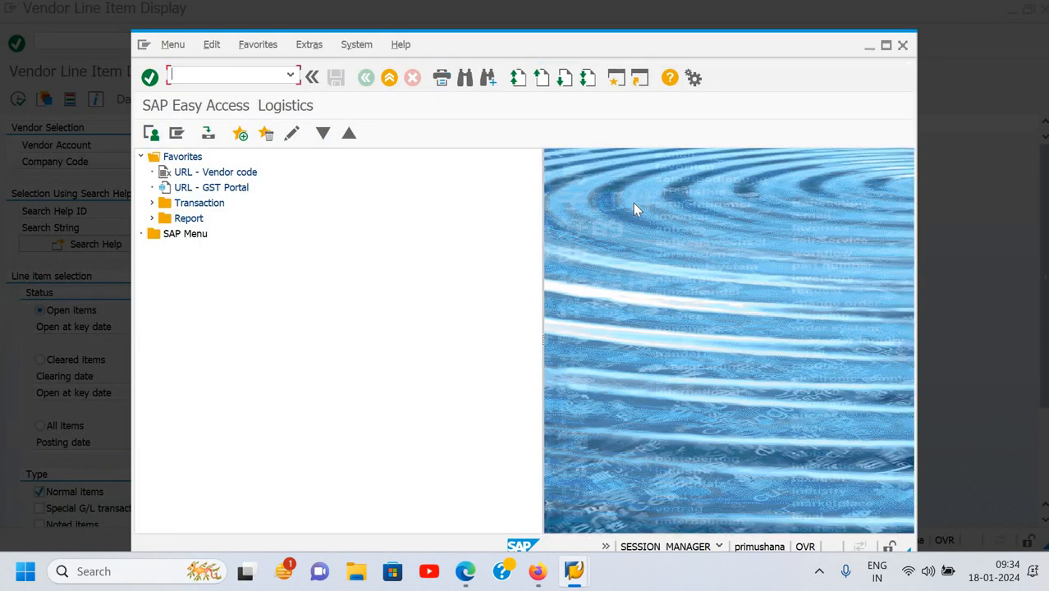
pyautogui.click(885, 45)
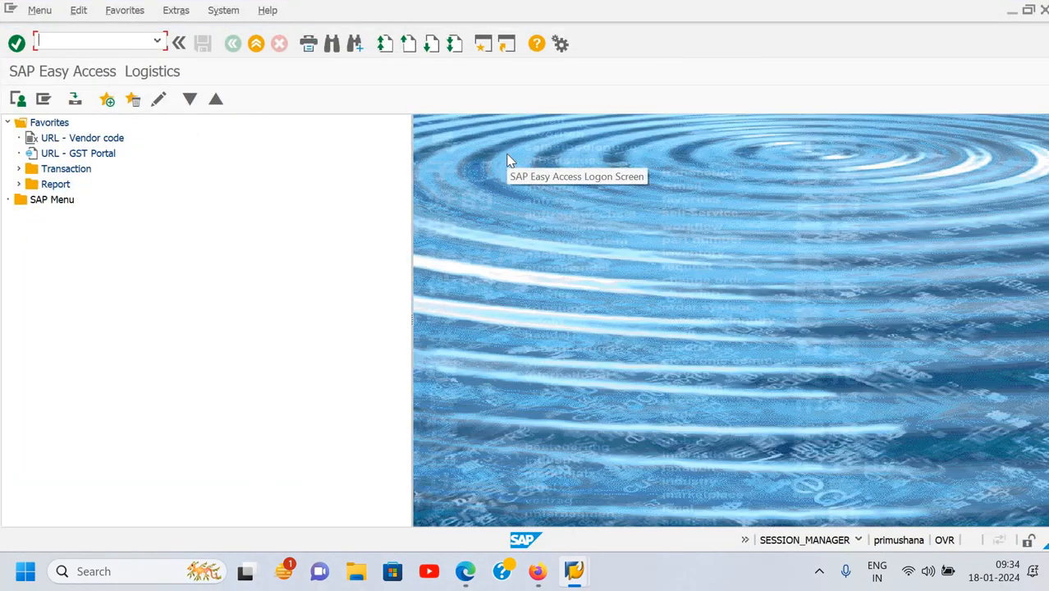
pyautogui.hotkey('ctrl', 'n')
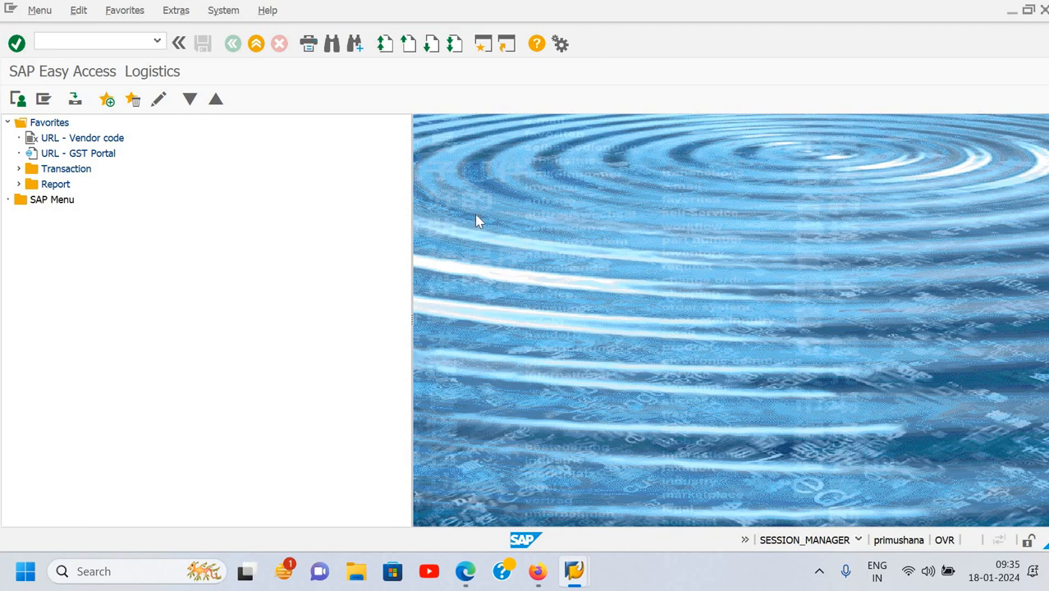
pyautogui.hotkey('ctrl', 'n')
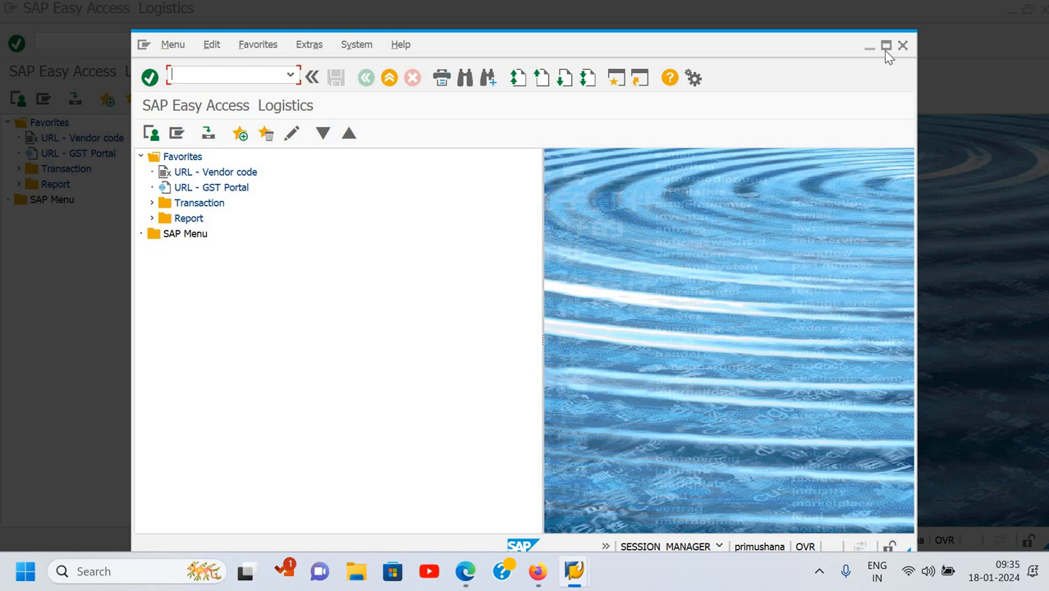
pyautogui.moveTo(884, 51)
pyautogui.click(886, 45)
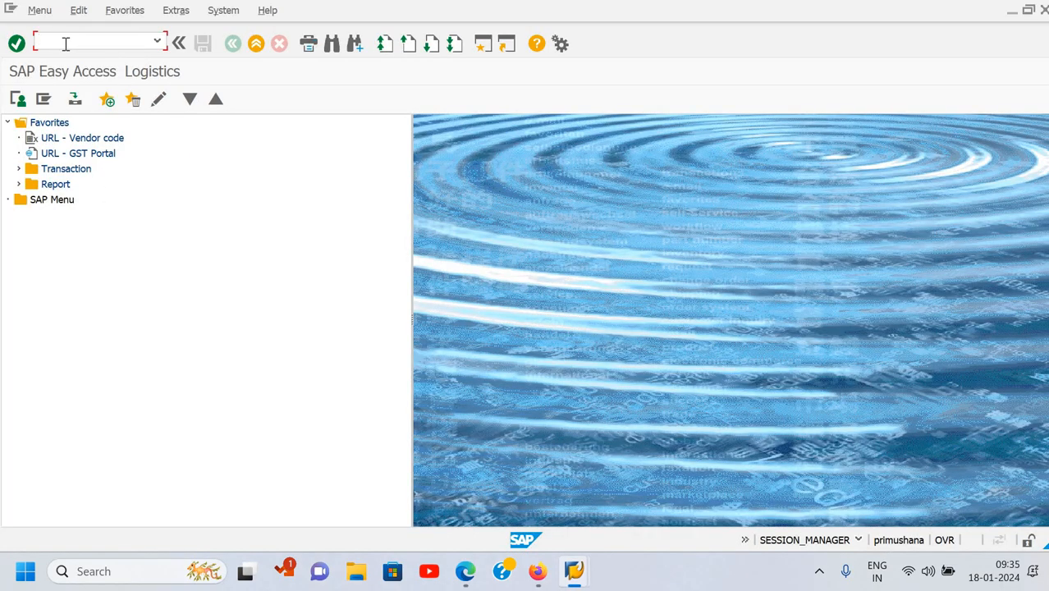
# Step: Clear the command entry and close the SAP Easy Access window from the previews of open SAP windows
pyautogui.write('/n')
pyautogui.press('BackSpace')
pyautogui.press('BackSpace')
pyautogui.moveTo(575, 578)
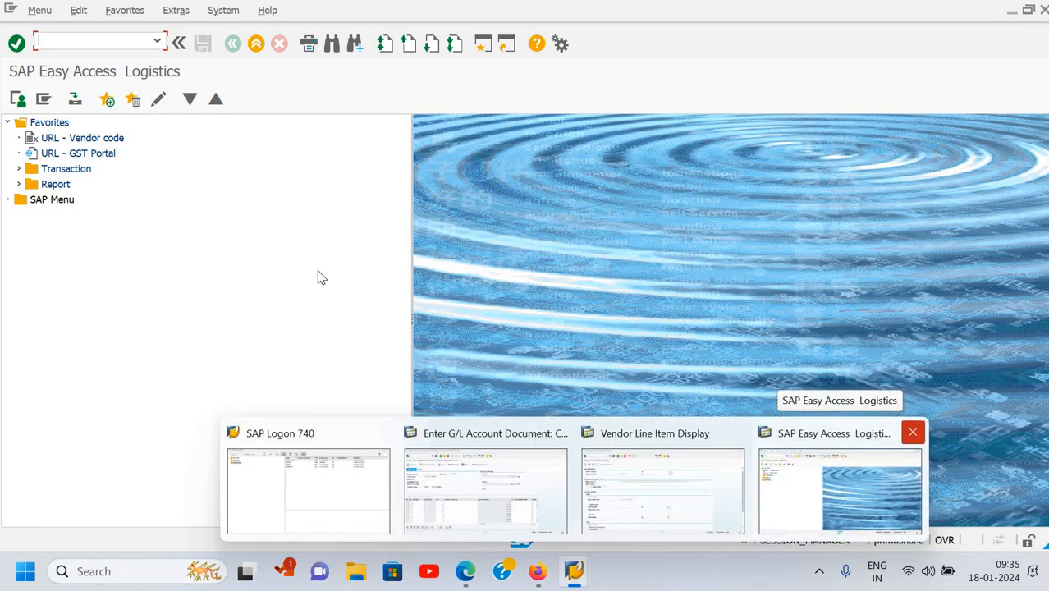
pyautogui.click(911, 434)
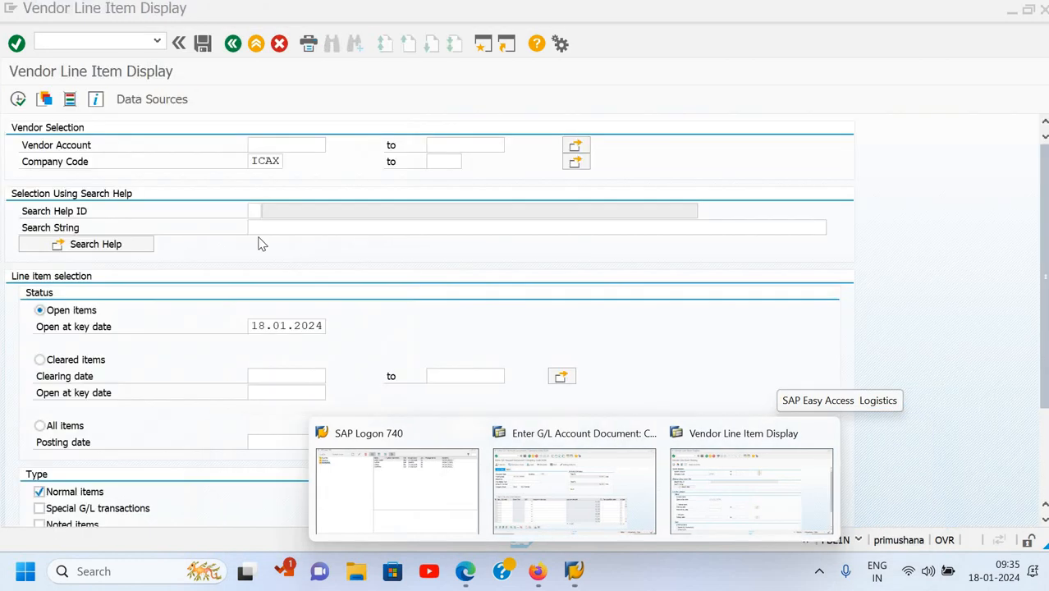
# Step: Close the Vendor Line Item Display session with the command /i
pyautogui.click(91, 43)
pyautogui.write('/i')
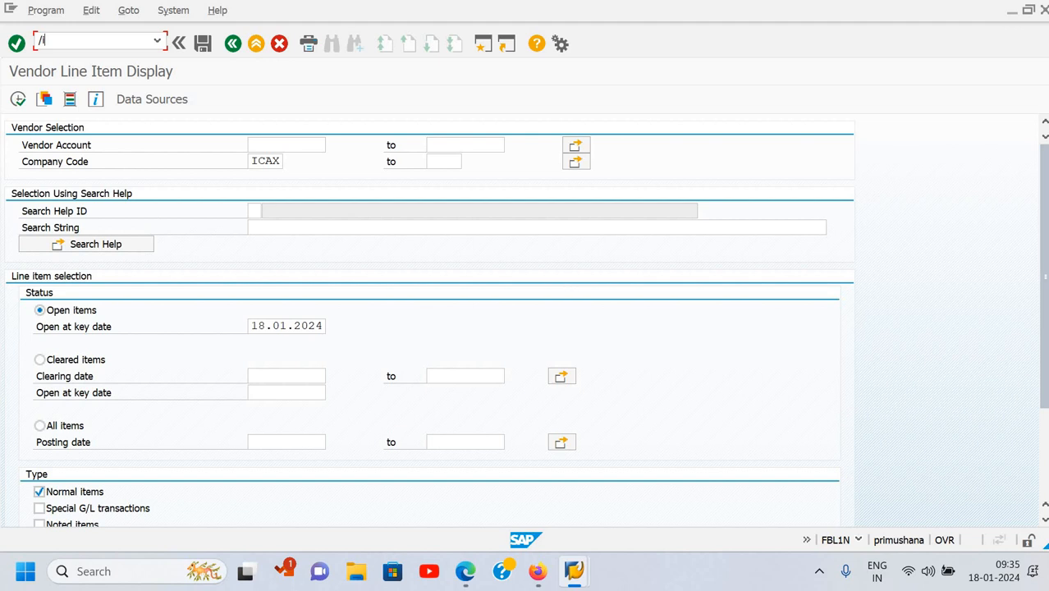
pyautogui.write('nfb50')
pyautogui.press('Return')
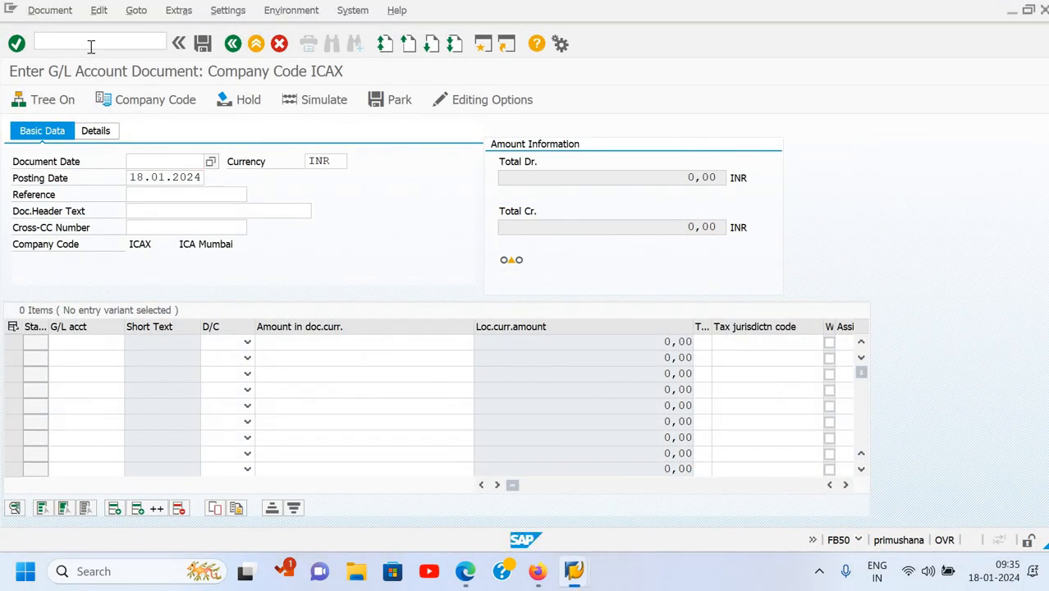
# Step: End the remaining G/L account document session with the command /i, confirm the log-off and bring up the SAP Logon window
pyautogui.click(91, 43)
pyautogui.write('/')
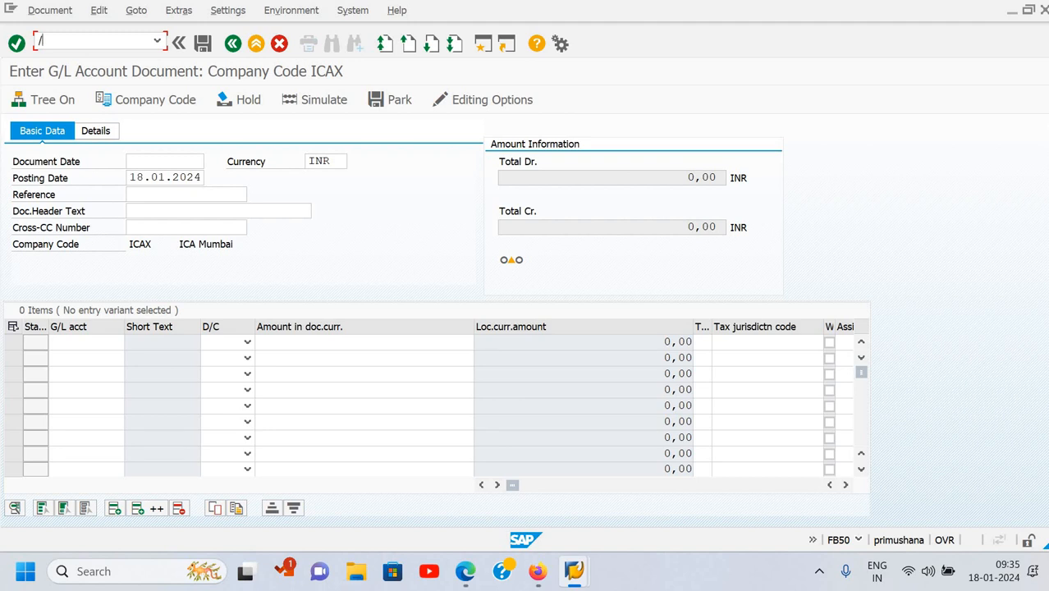
pyautogui.write('i')
pyautogui.press('Return')
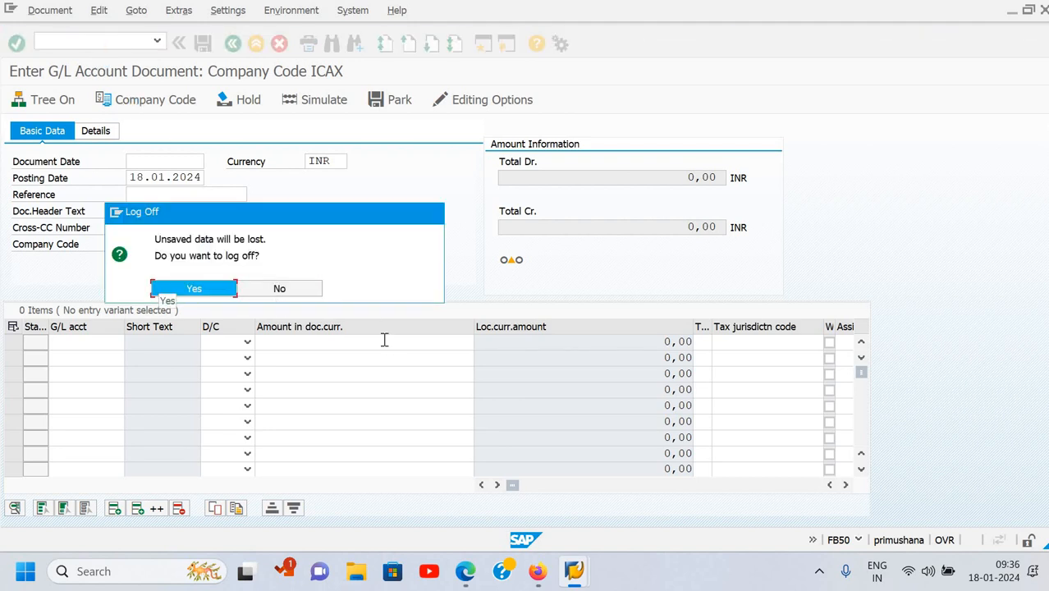
pyautogui.press('Return')
pyautogui.moveTo(573, 571)
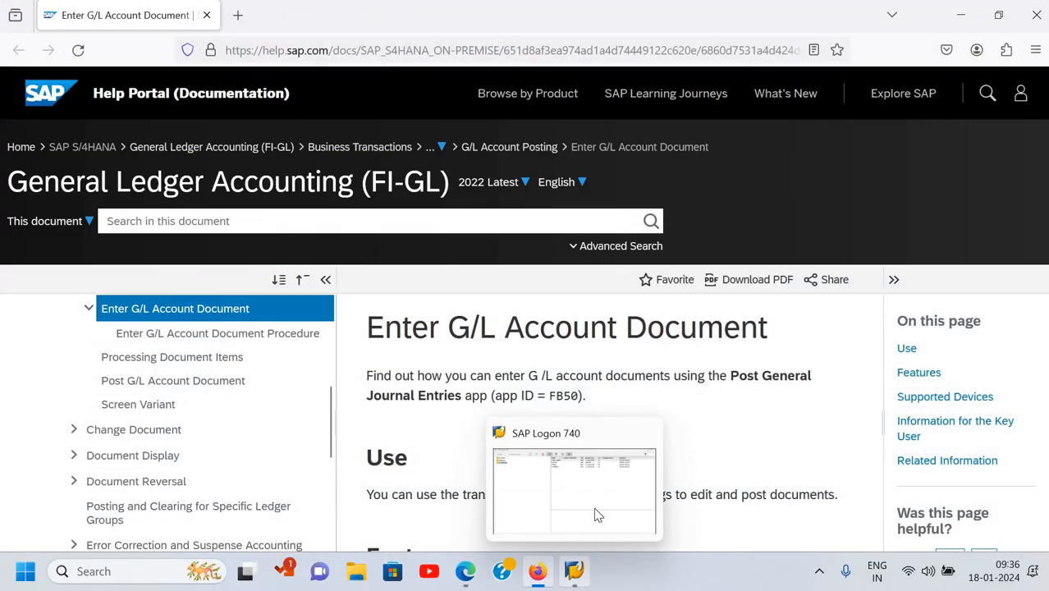
pyautogui.click(595, 507)
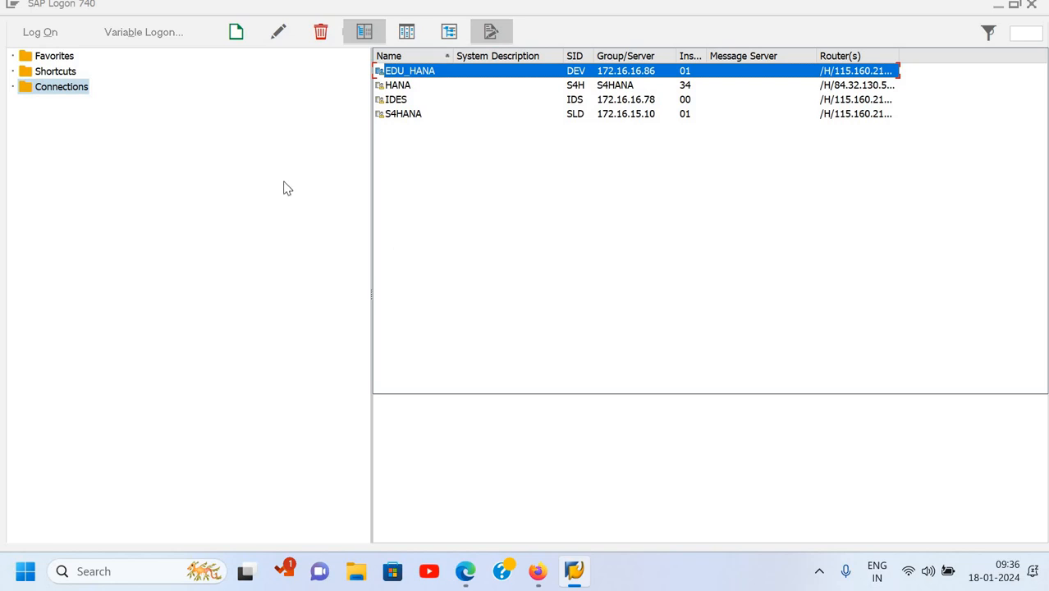
# Step: Log on to the EDU_HANA connection with the user ID and account password, and maximize the SAP Easy Access window
pyautogui.click(236, 32)
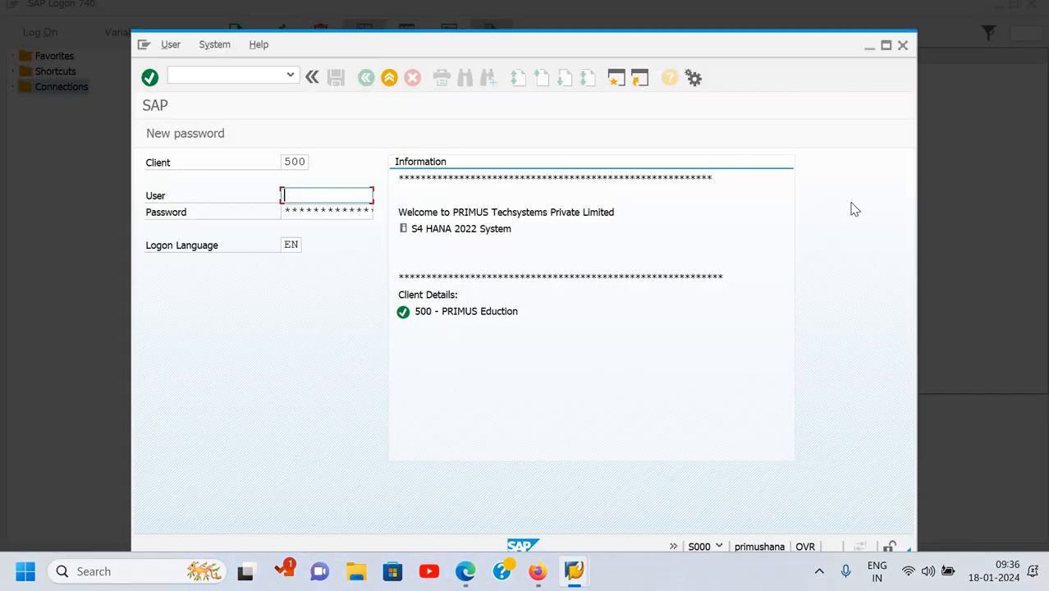
pyautogui.write('n')
pyautogui.press('Return')
pyautogui.press('Tab')
pyautogui.write('**')
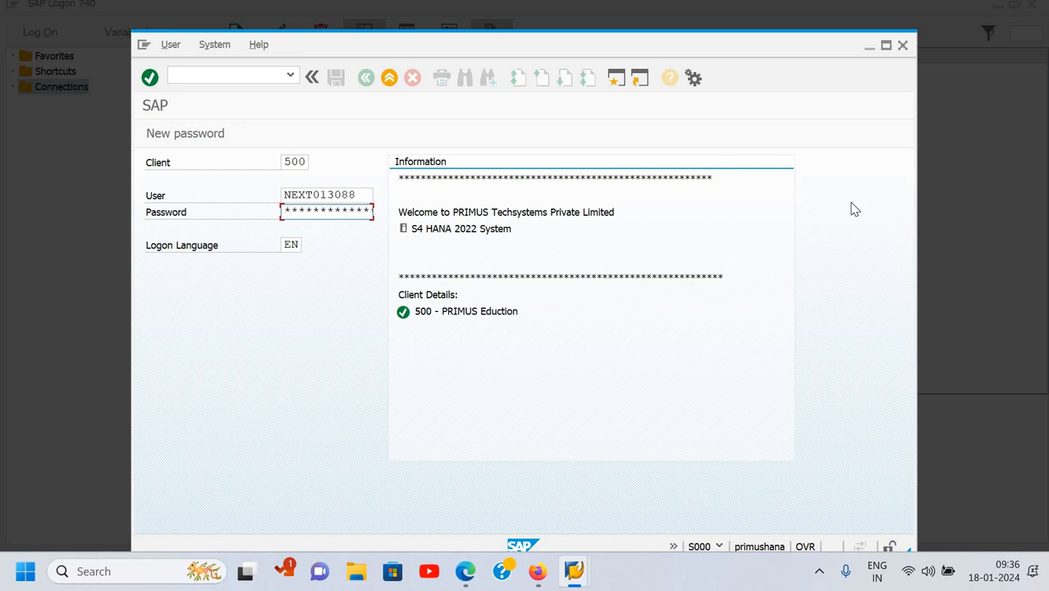
pyautogui.write('*******')
pyautogui.press('Return')
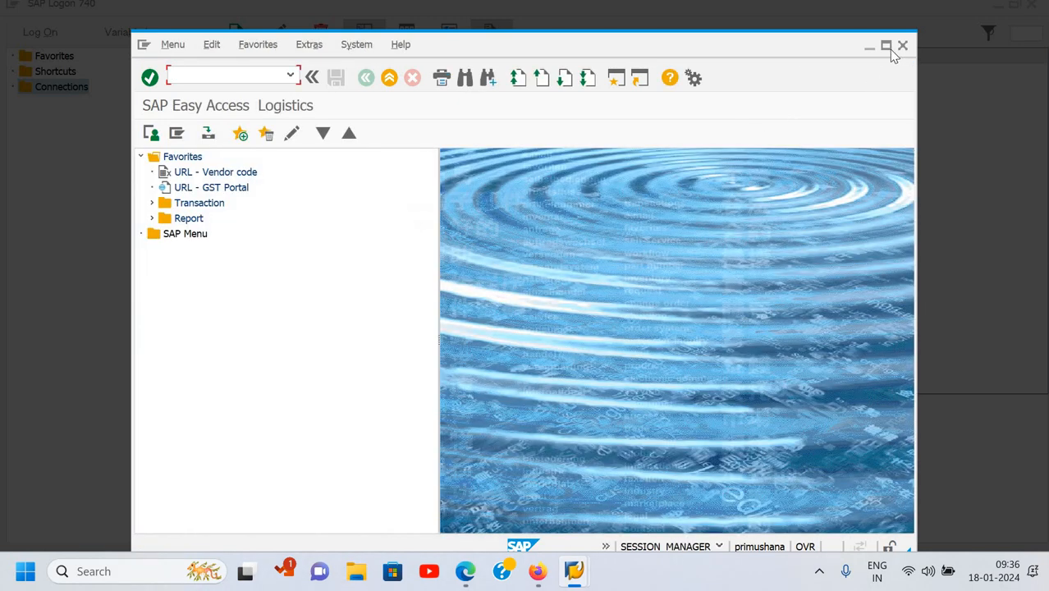
pyautogui.click(885, 46)
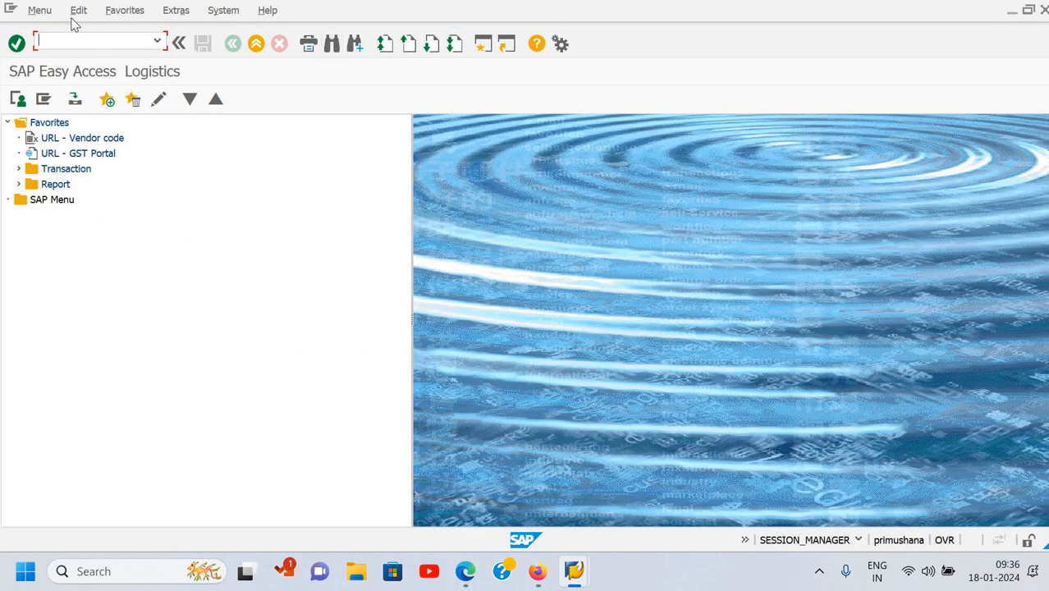
# Step: Expand the Transaction favorites folder and execute FB50 - Enter G/L Account Document in a new window
pyautogui.click(74, 17)
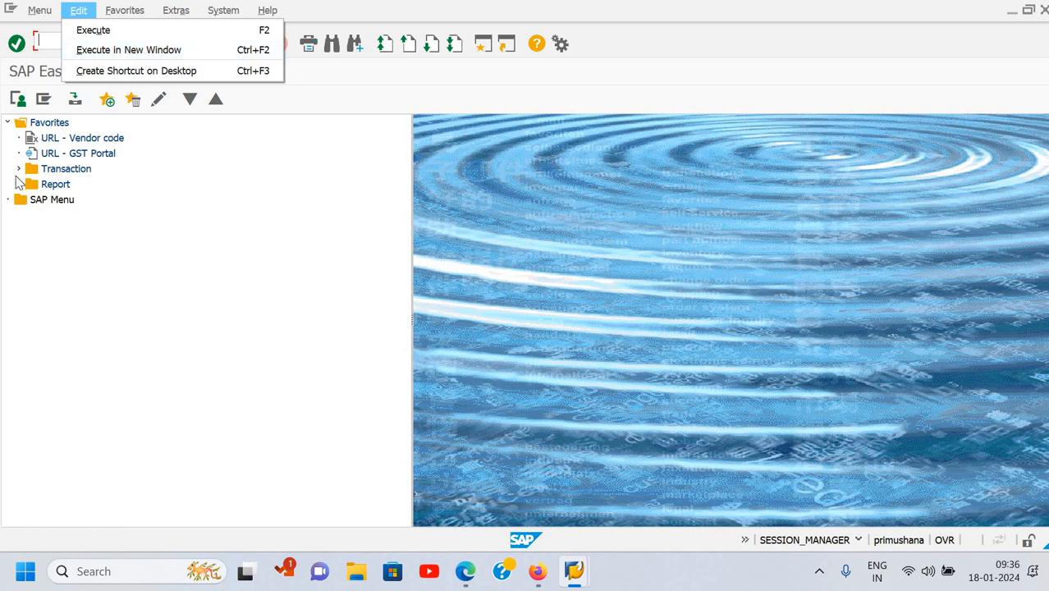
pyautogui.doubleClick(74, 170)
pyautogui.click(77, 184)
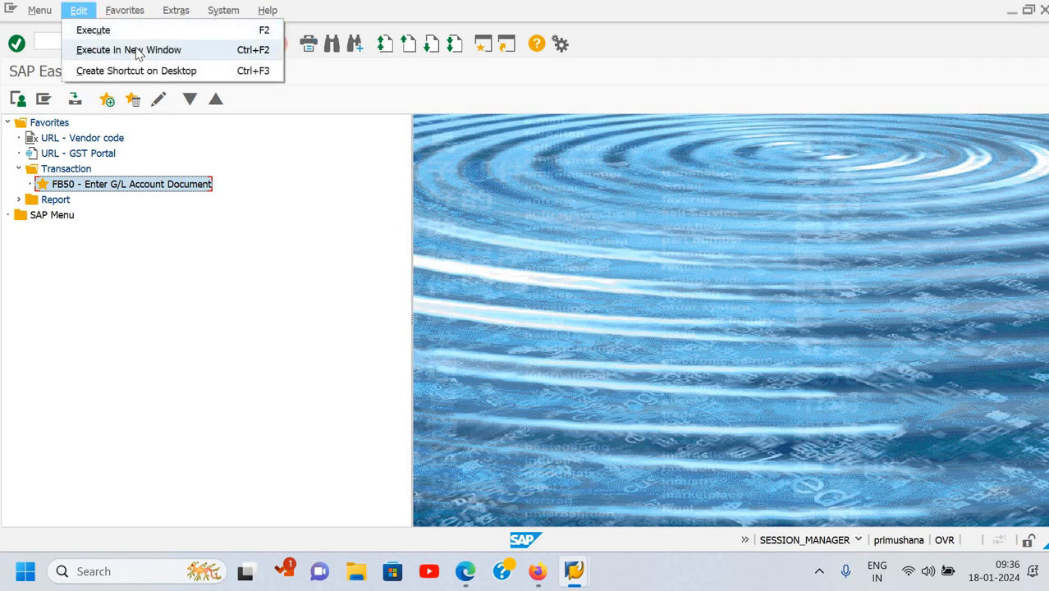
pyautogui.click(410, 353)
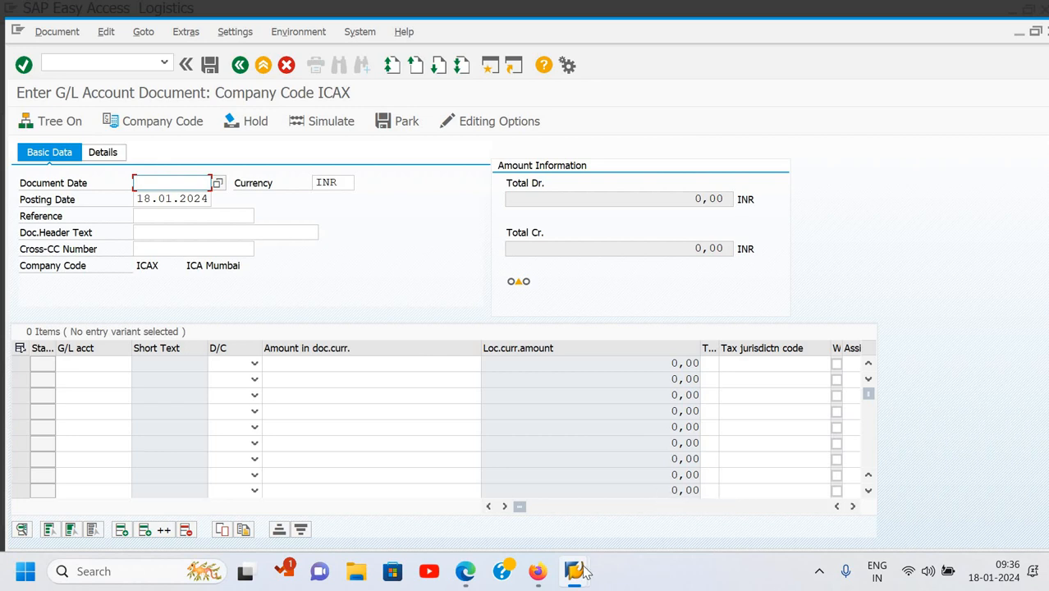
# Step: From SAP Easy Access, execute the Report favorite S_ALR_87012284 - Financial Statement in a new window and maximize it
pyautogui.moveTo(584, 570)
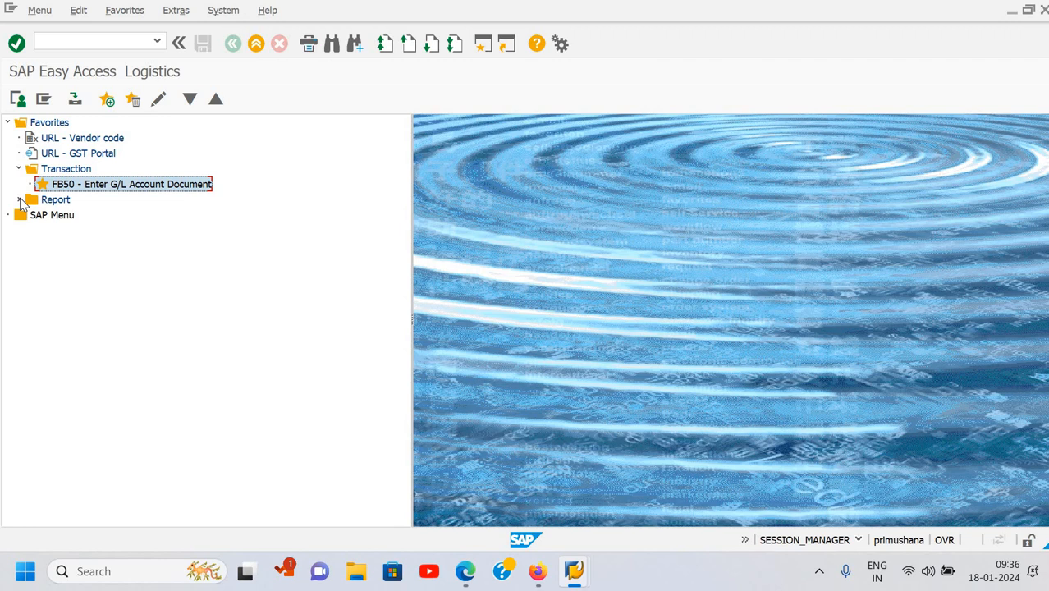
pyautogui.click(20, 200)
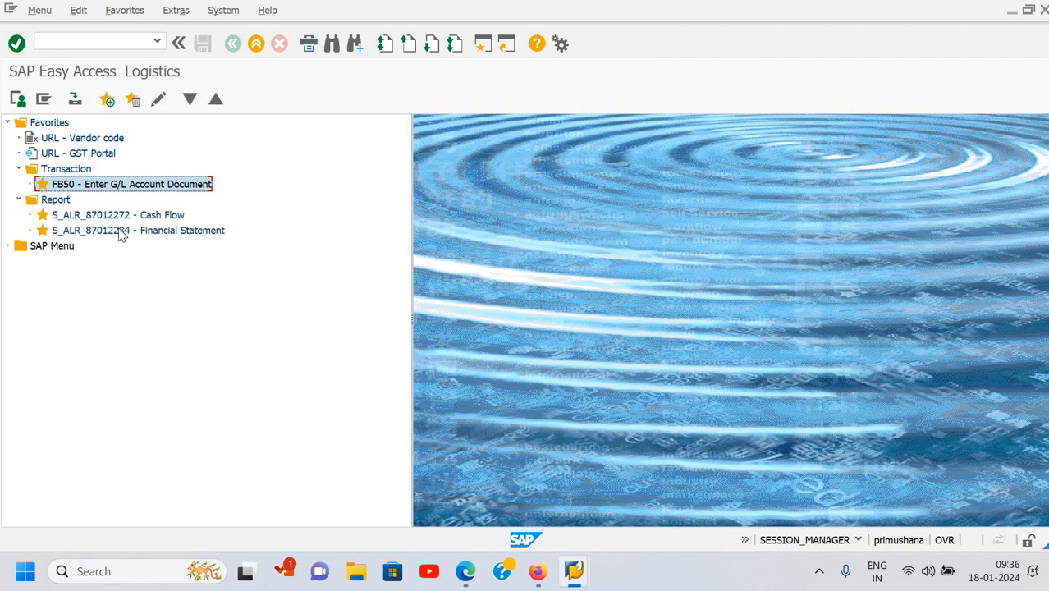
pyautogui.click(126, 230)
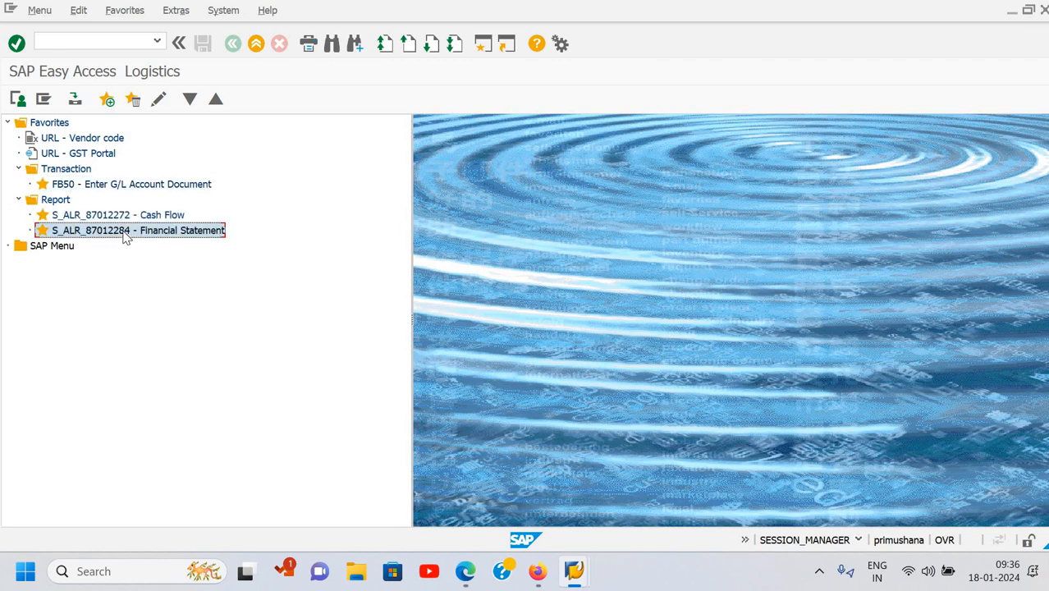
pyautogui.click(123, 10)
pyautogui.click(79, 10)
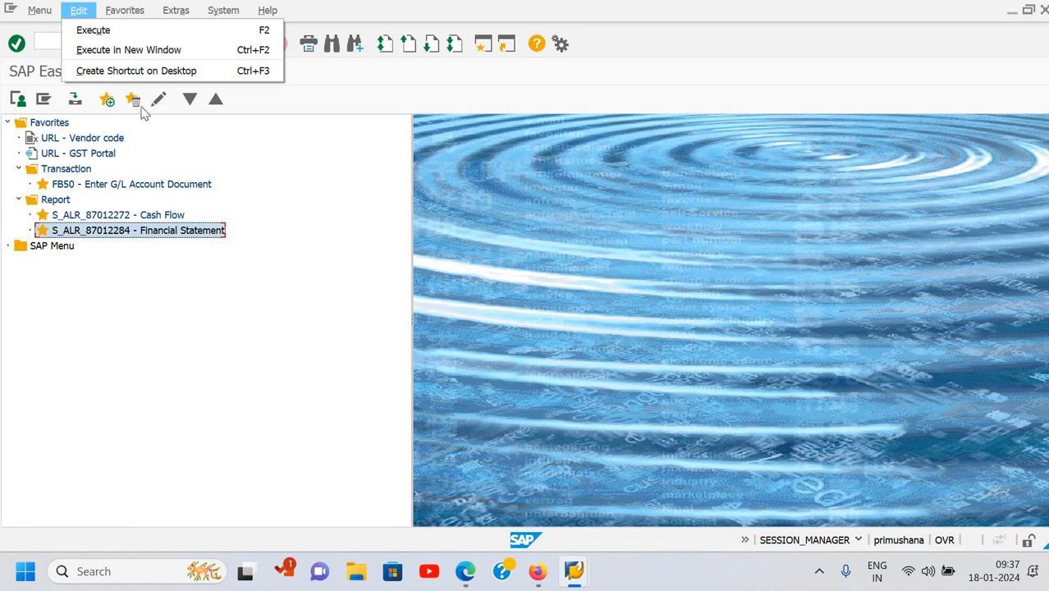
pyautogui.click(142, 53)
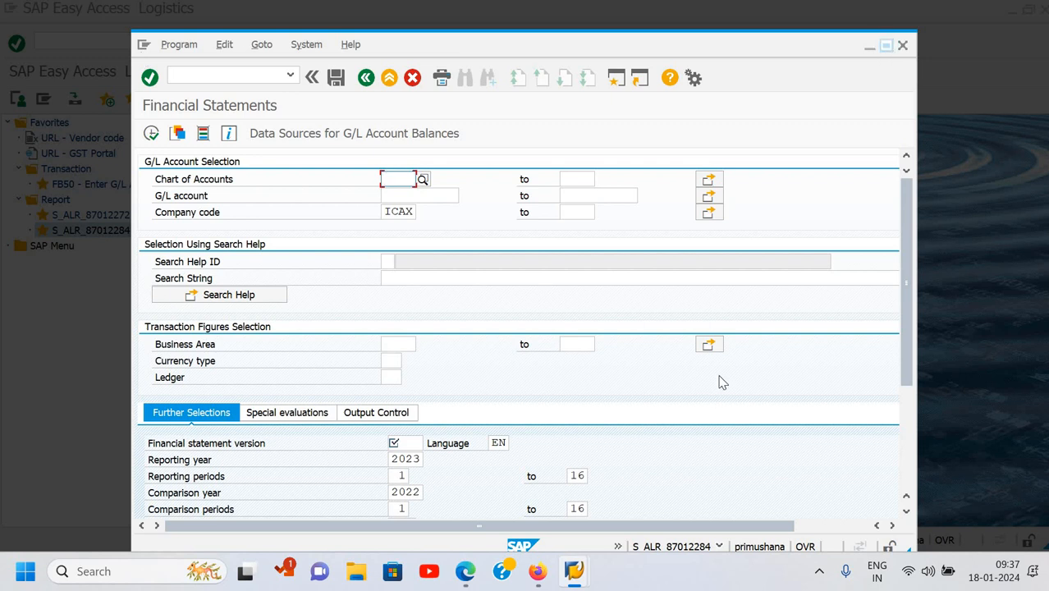
pyautogui.click(886, 45)
# Step: Return to SAP Easy Access, open transaction FS00 in a new window with the command /ofs00, and maximize it
pyautogui.moveTo(575, 570)
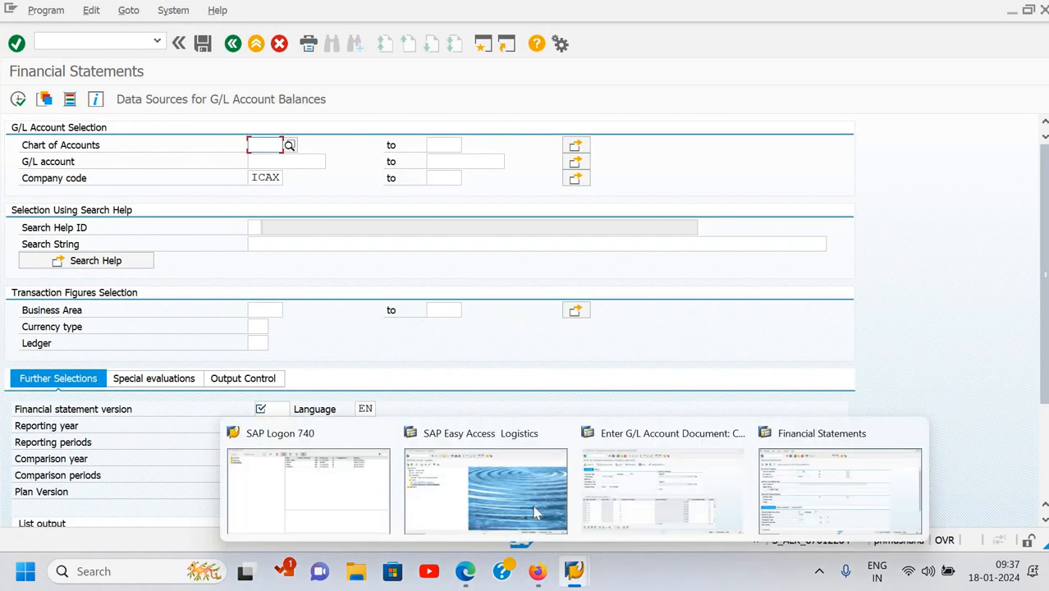
pyautogui.click(509, 471)
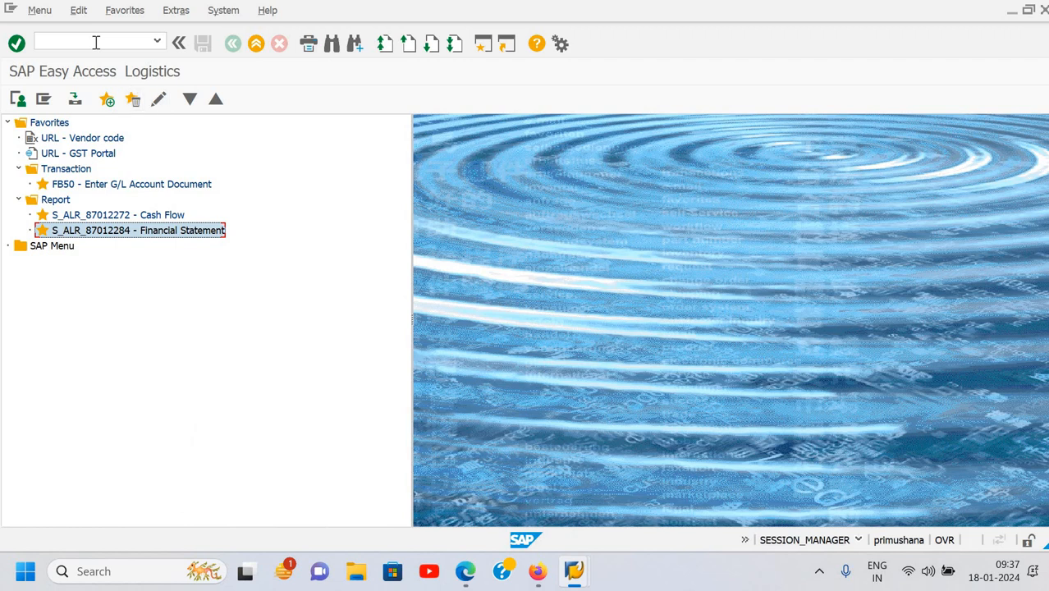
pyautogui.click(96, 43)
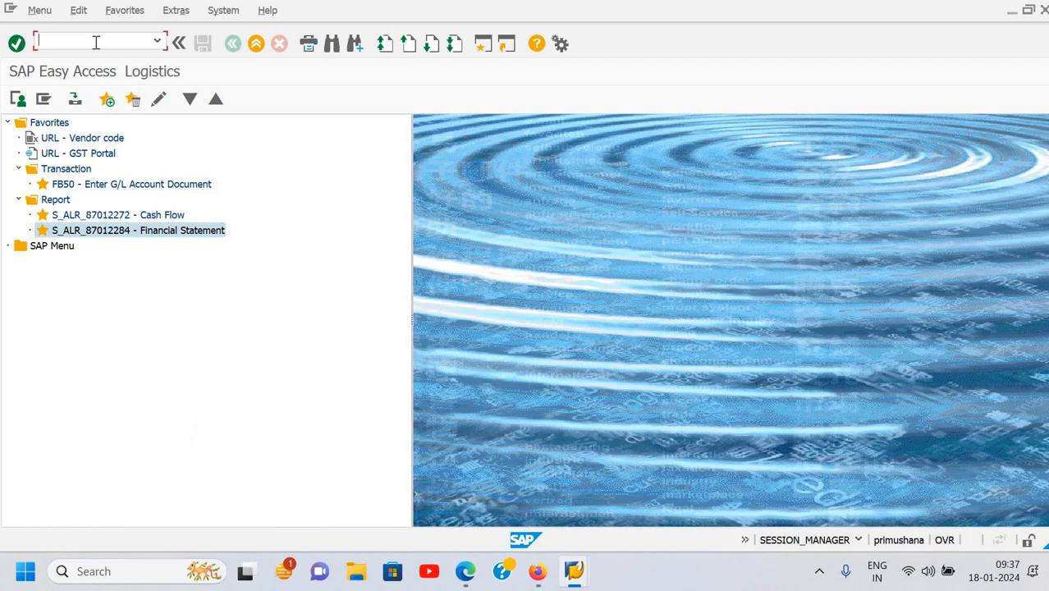
pyautogui.write('/o')
pyautogui.write('fs00')
pyautogui.click(86, 13)
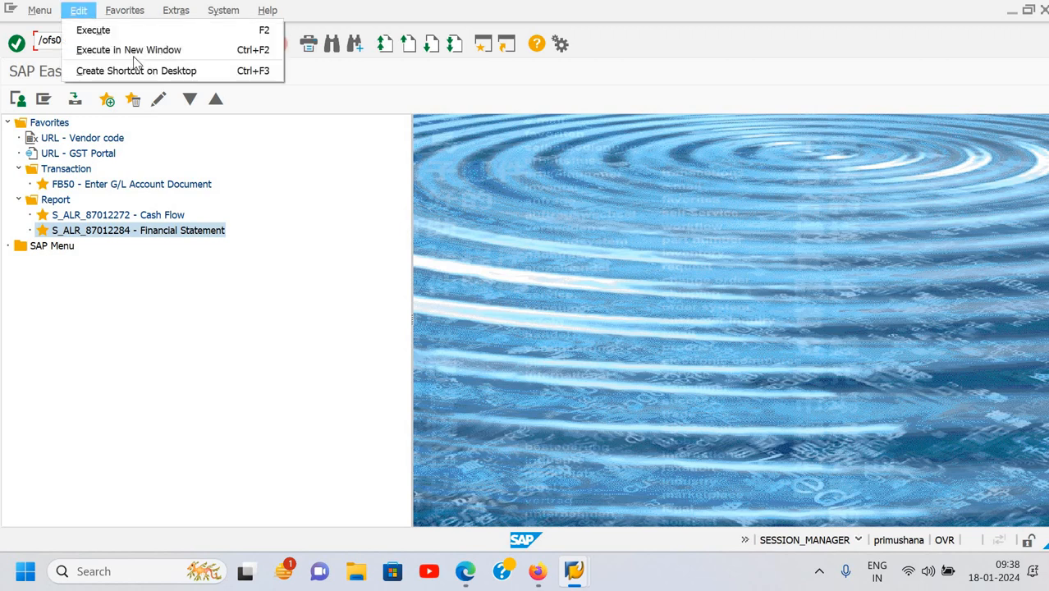
pyautogui.click(57, 52)
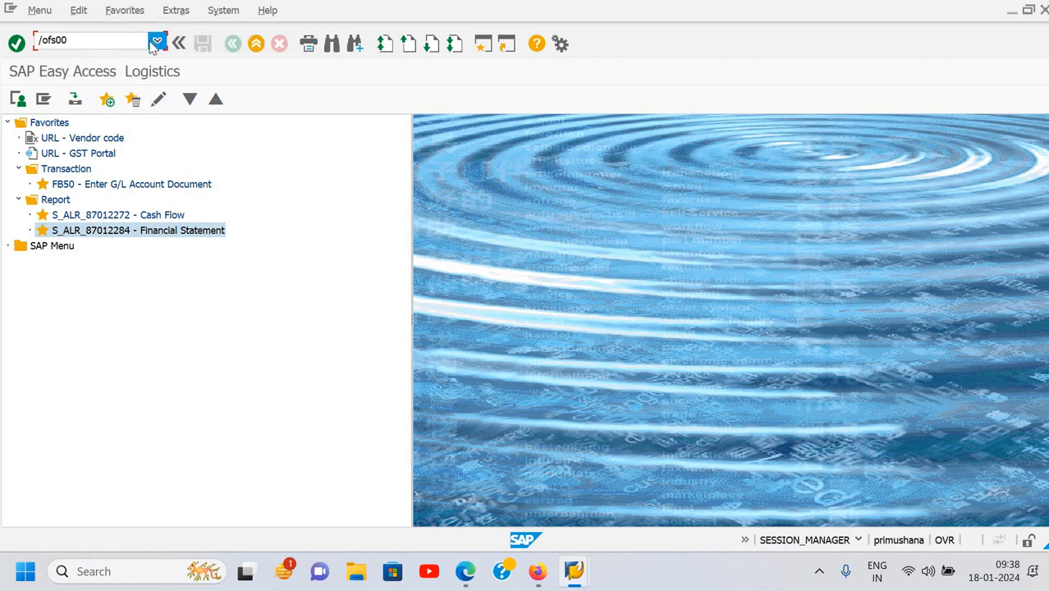
pyautogui.press('Return')
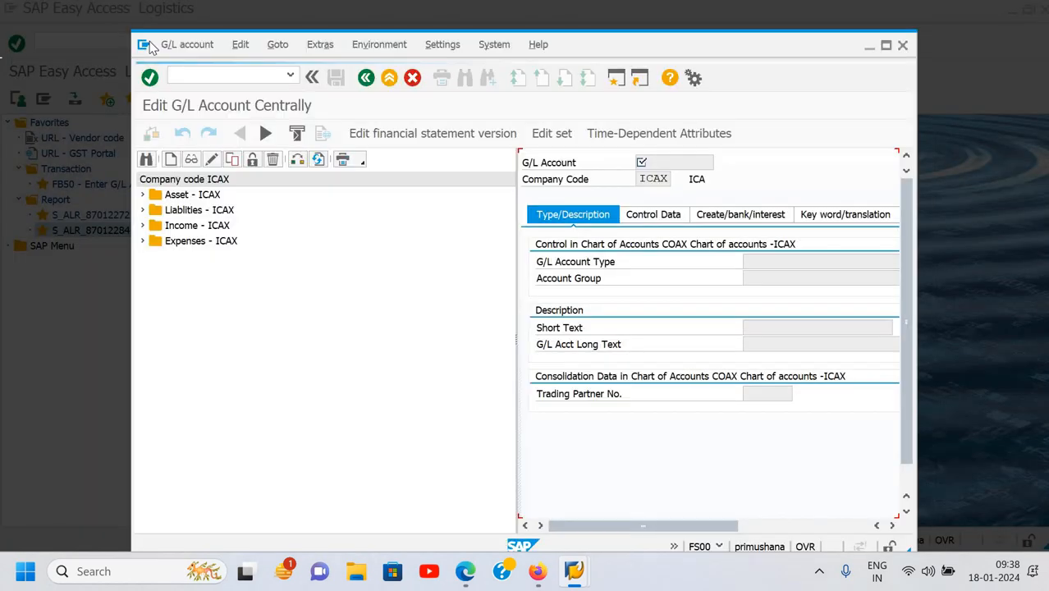
pyautogui.click(886, 46)
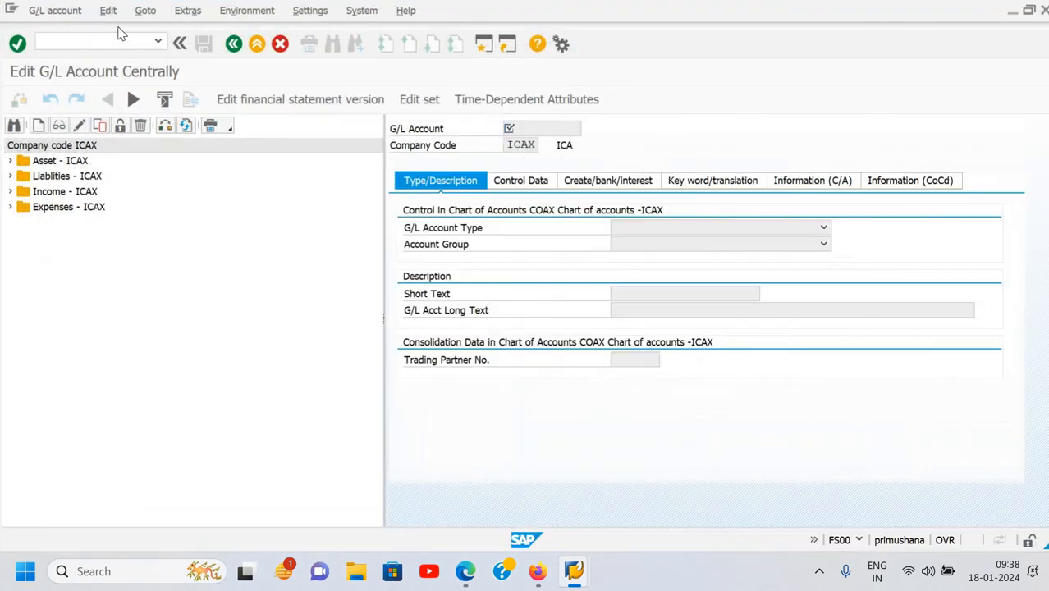
# Step: Leave the Edit G/L Account Centrally transaction with the command /n
pyautogui.click(107, 10)
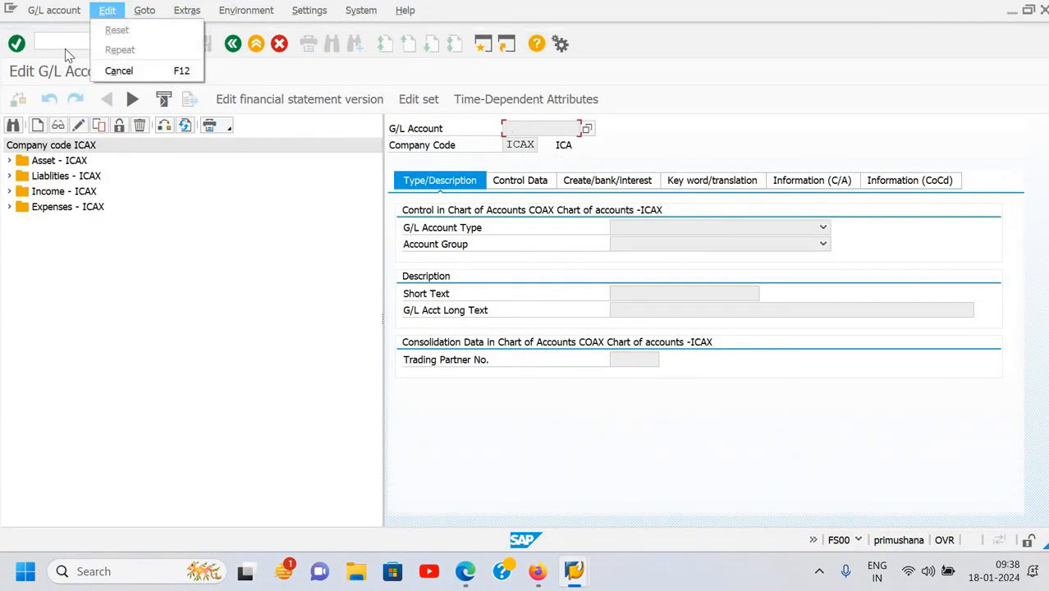
pyautogui.press('Left')
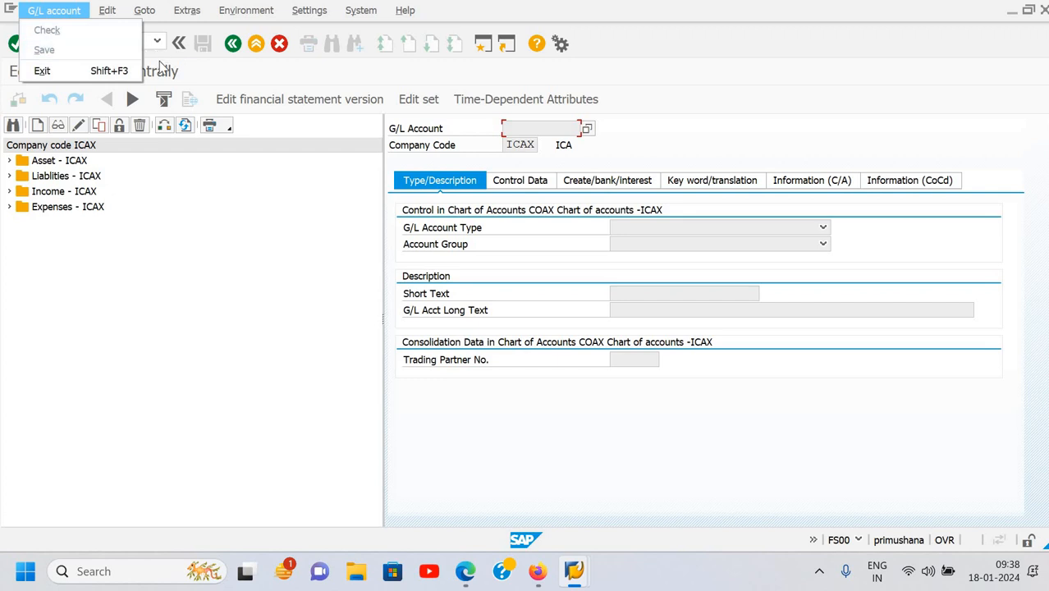
pyautogui.click(139, 45)
pyautogui.click(139, 43)
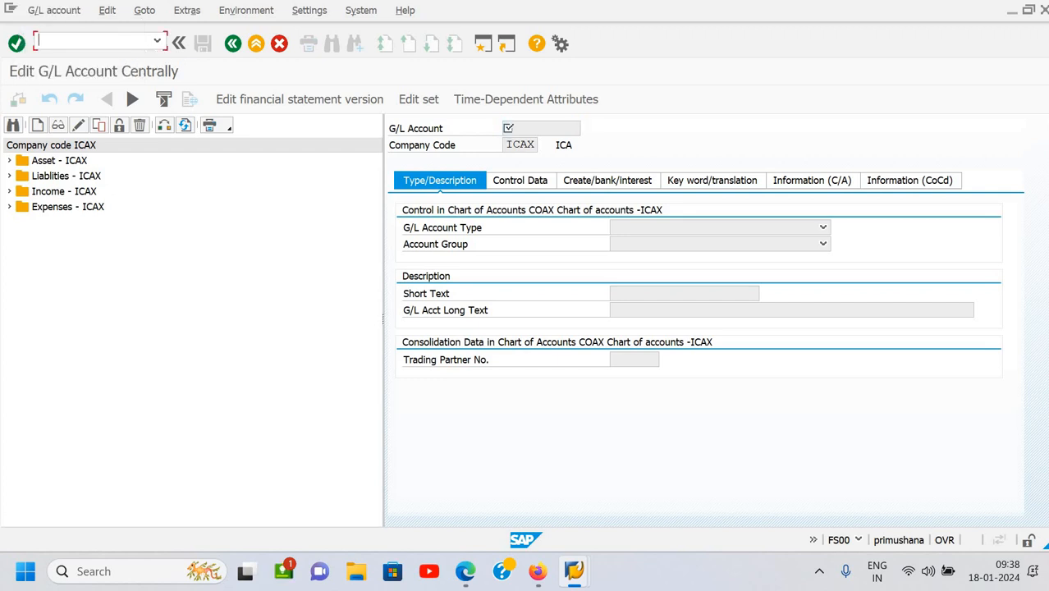
pyautogui.write('/n')
pyautogui.press('Return')
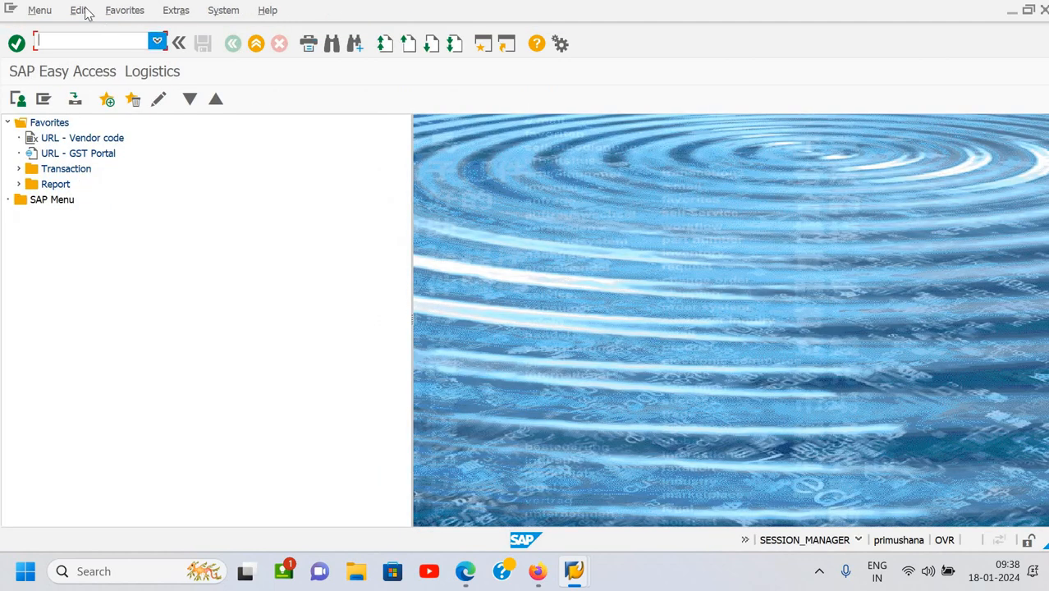
# Step: Expand the Report favorites folder and try to create a desktop shortcut for the URL - GST Portal favorite
pyautogui.click(84, 11)
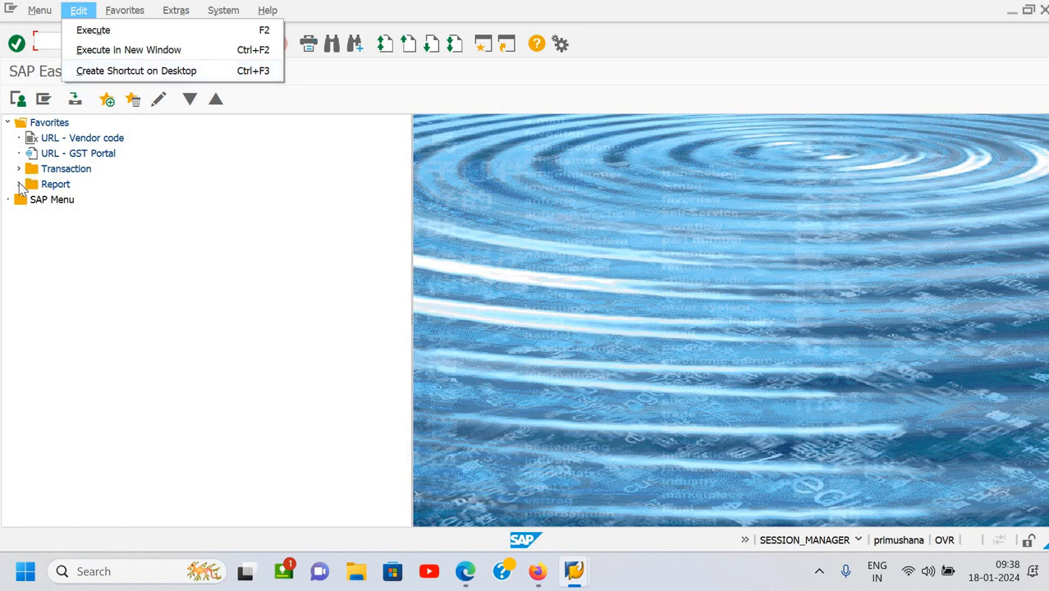
pyautogui.click(23, 188)
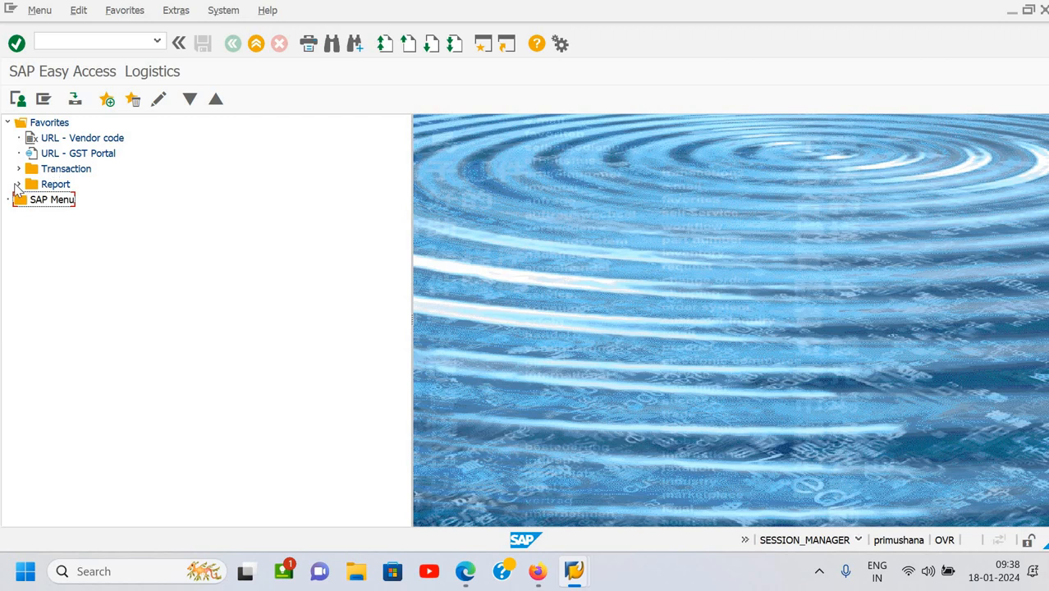
pyautogui.click(17, 185)
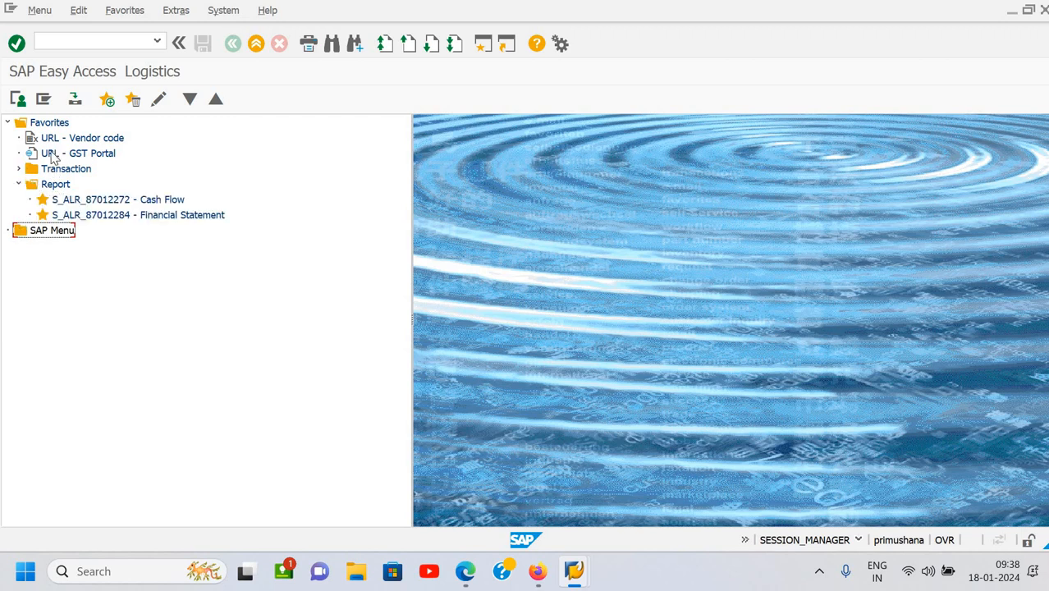
pyautogui.click(52, 156)
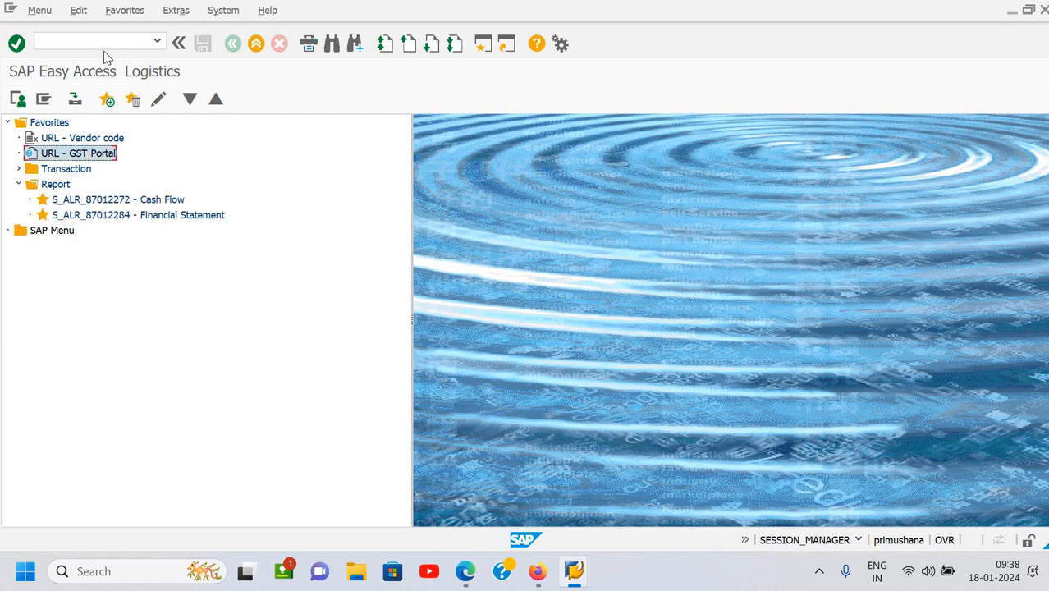
pyautogui.click(117, 11)
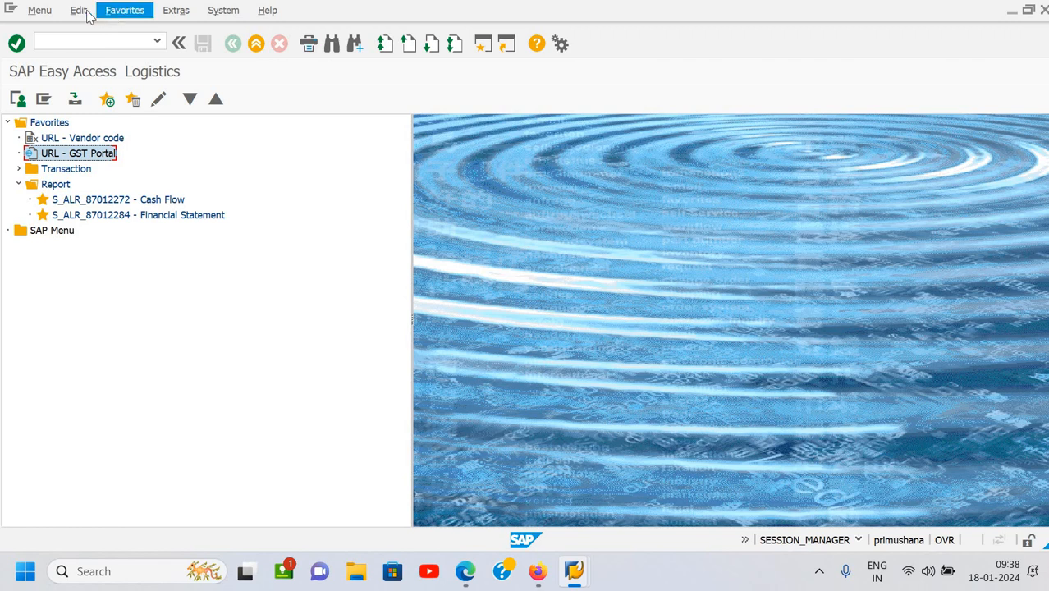
pyautogui.click(85, 13)
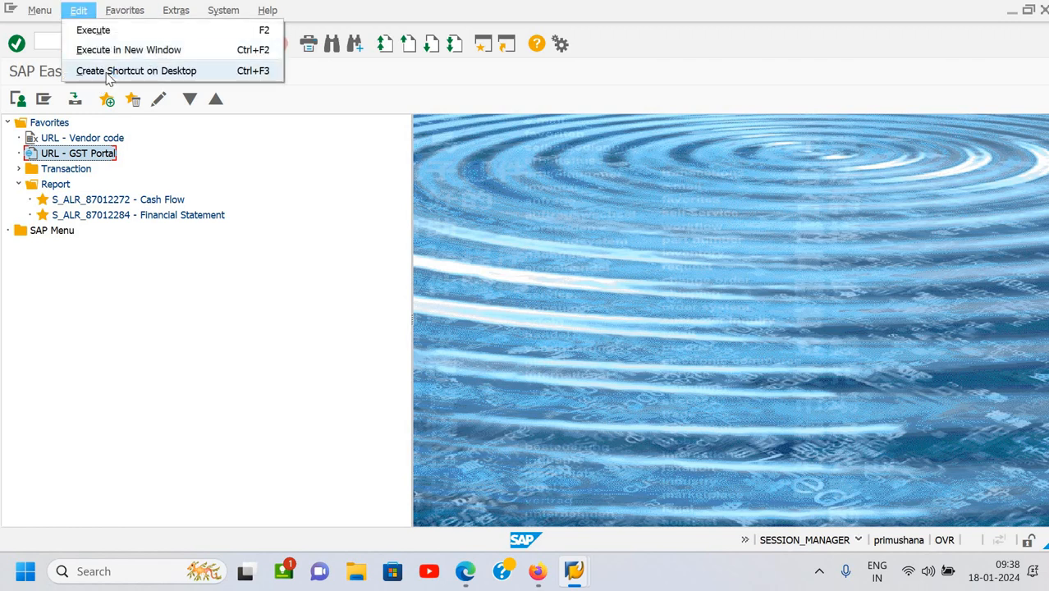
pyautogui.click(107, 73)
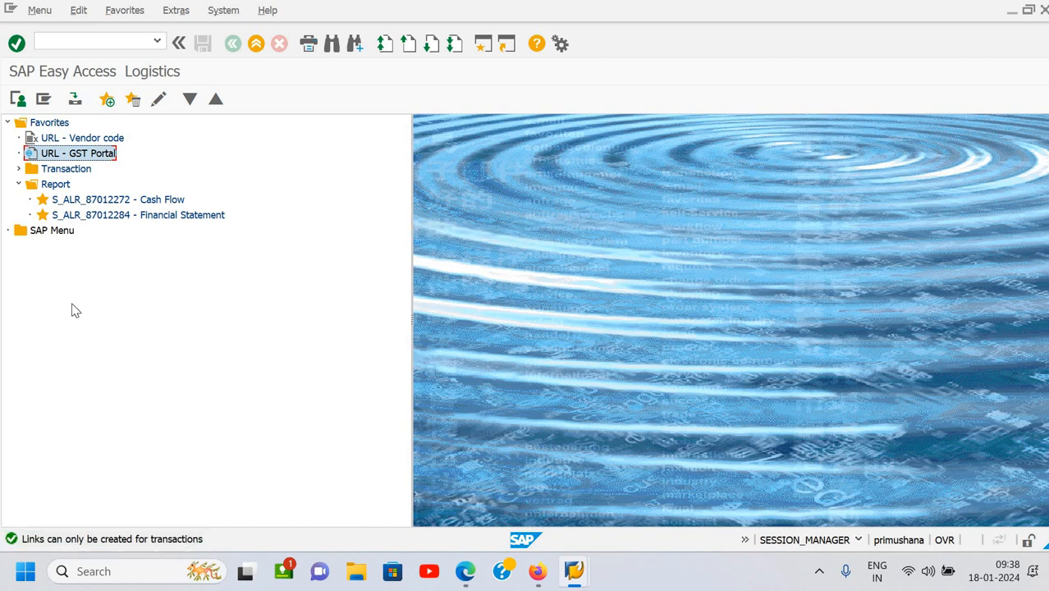
# Step: Create a desktop shortcut for the S_ALR_87012284 - Financial Statement favorite
pyautogui.click(88, 215)
pyautogui.click(123, 15)
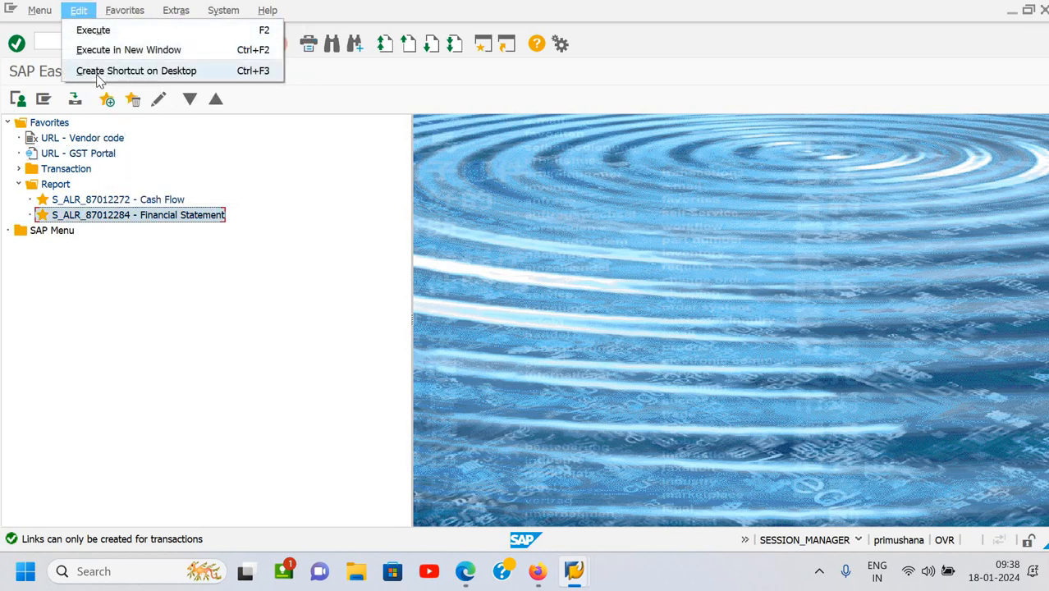
pyautogui.click(362, 239)
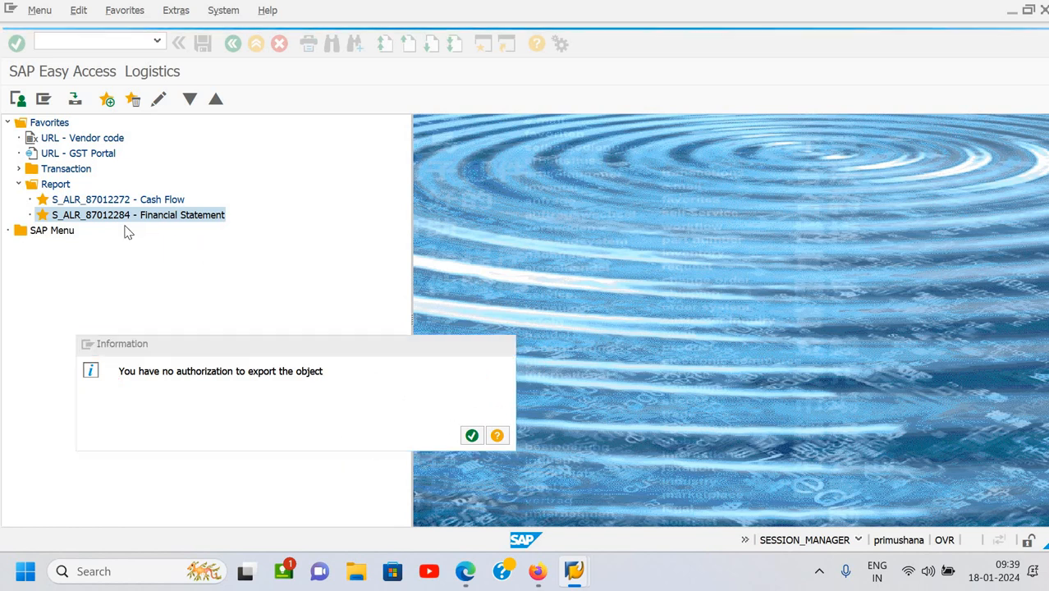
pyautogui.click(79, 11)
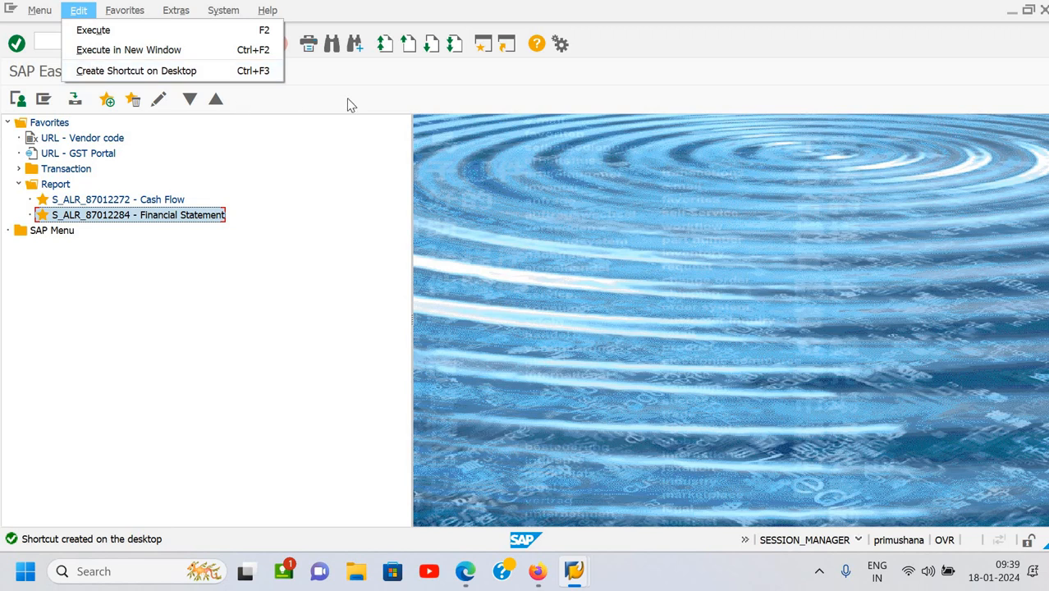
pyautogui.click(79, 28)
pyautogui.click(79, 12)
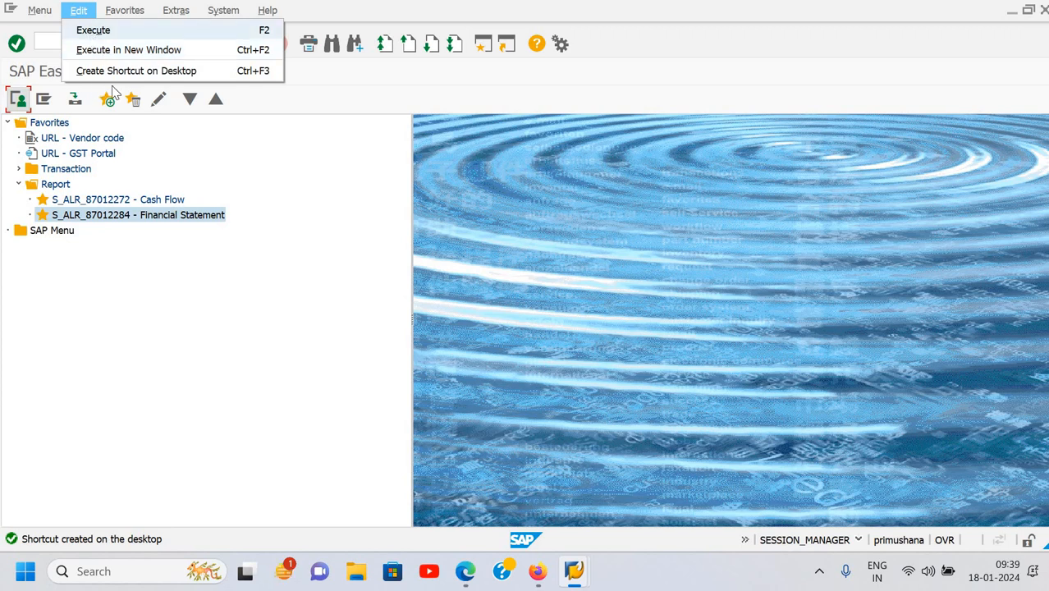
pyautogui.click(97, 11)
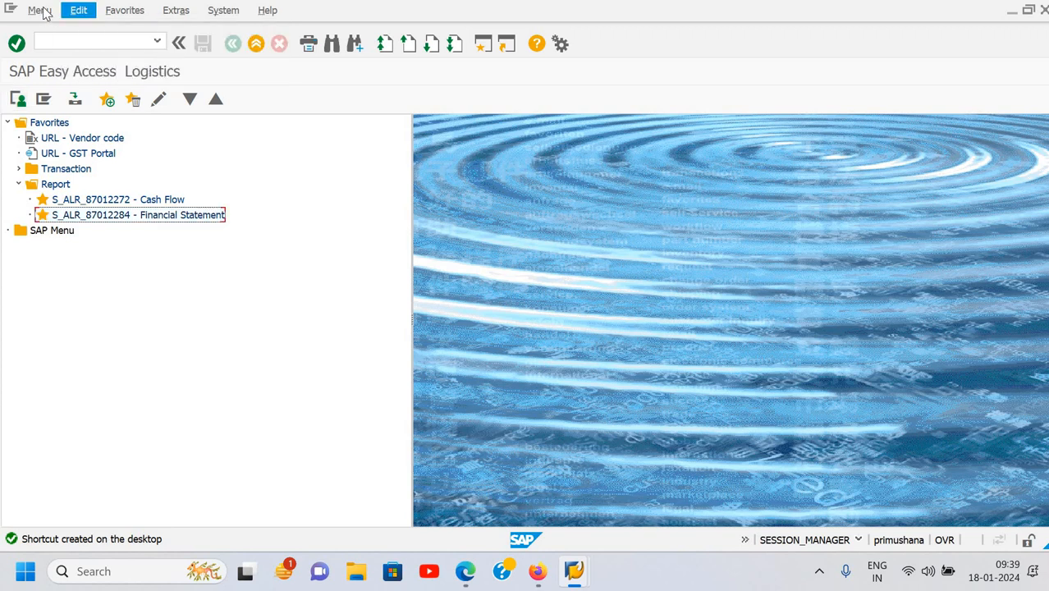
# Step: Display the SAP Menu in the navigation tree, and switch the tree to the User Menu
pyautogui.click(43, 13)
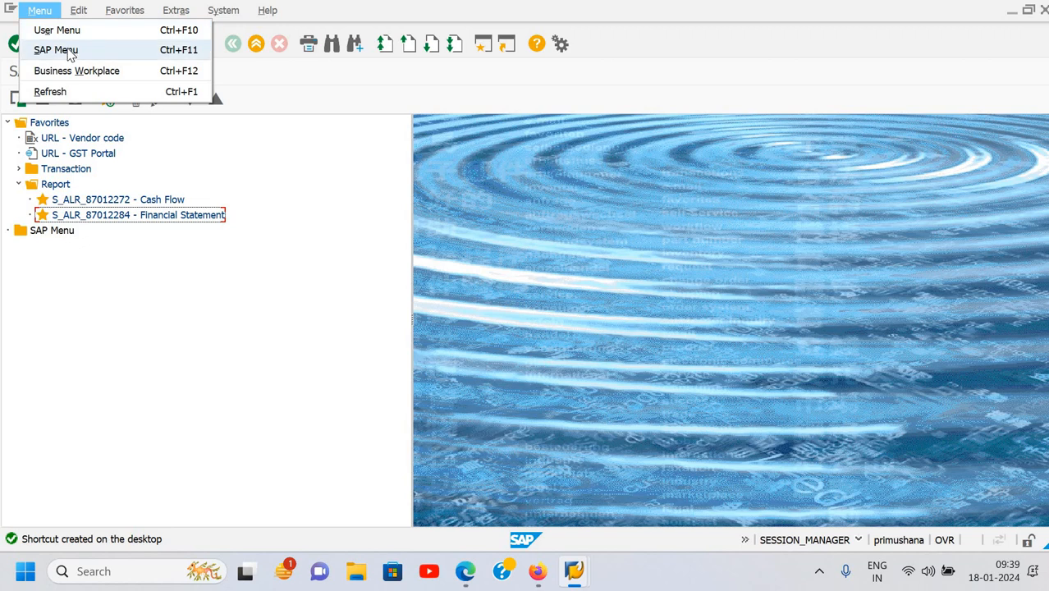
pyautogui.click(71, 52)
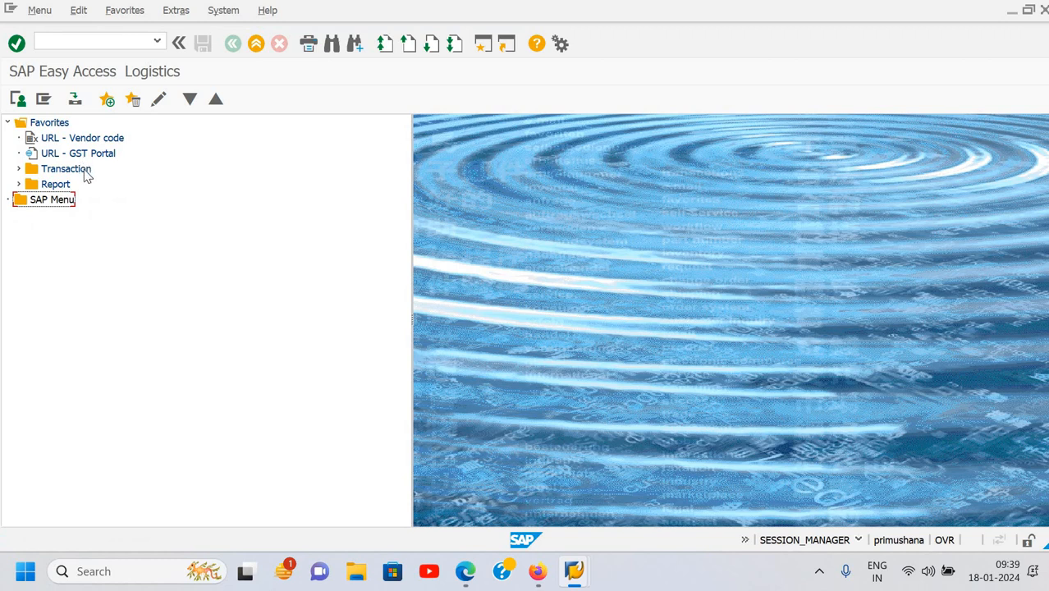
pyautogui.press('alt')
pyautogui.click(49, 11)
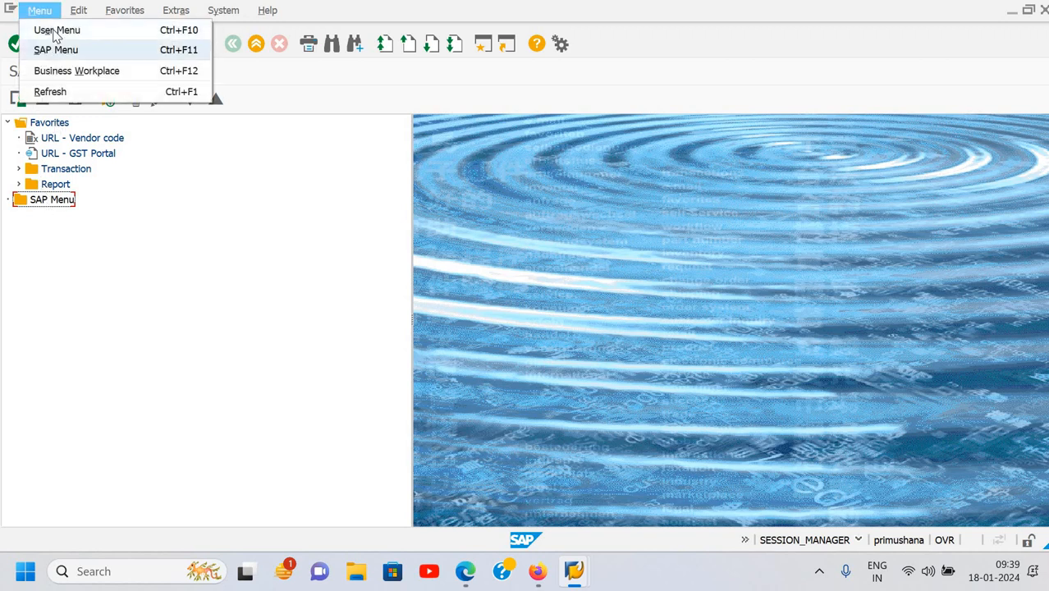
pyautogui.click(56, 29)
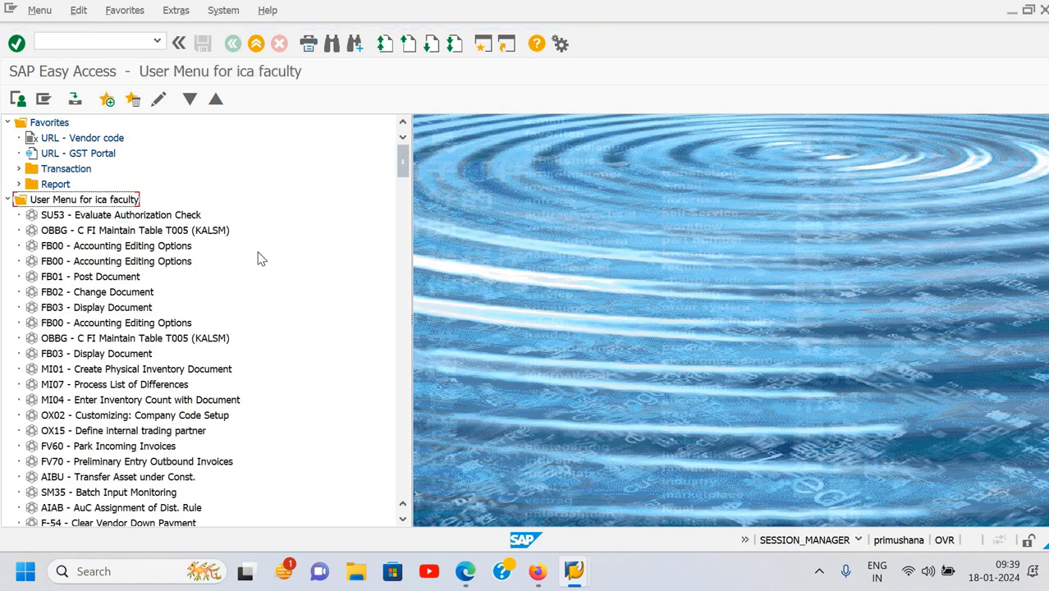
# Step: Look through the transaction codes listed in the user menu, selecting OX15 - Define internal trading partner and VA13 - Display Inquiry
pyautogui.scroll(-5, 257, 259)
pyautogui.scroll(4, 257, 259)
pyautogui.scroll(-3, 257, 258)
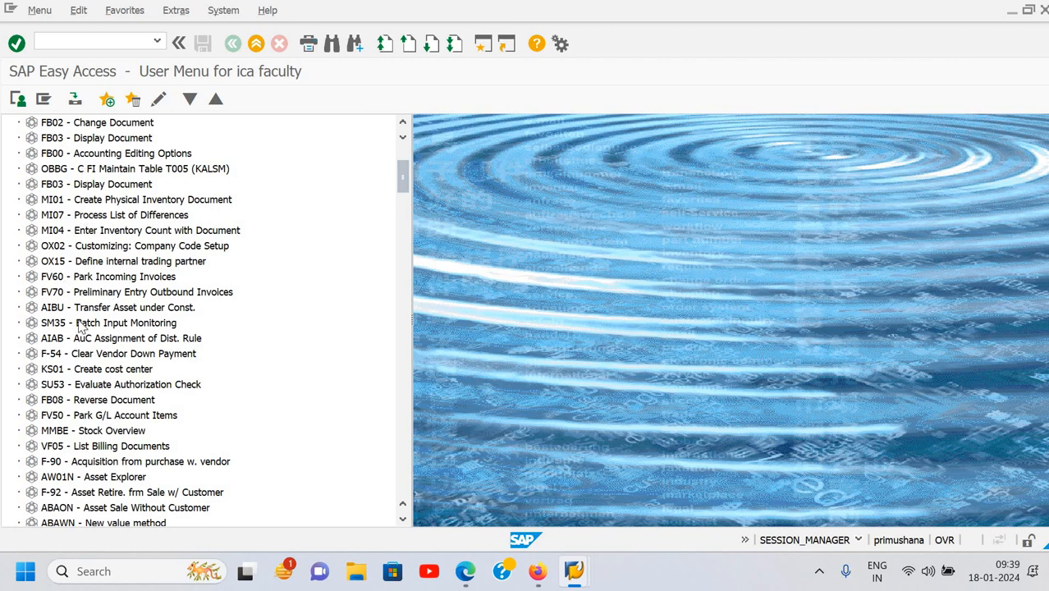
pyautogui.click(98, 267)
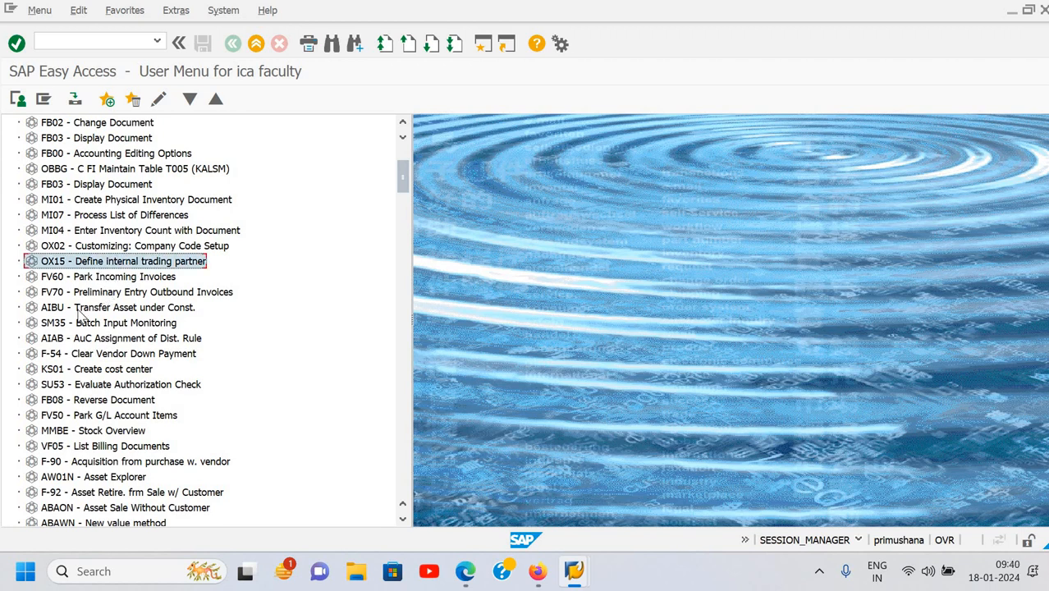
pyautogui.scroll(-12, 80, 315)
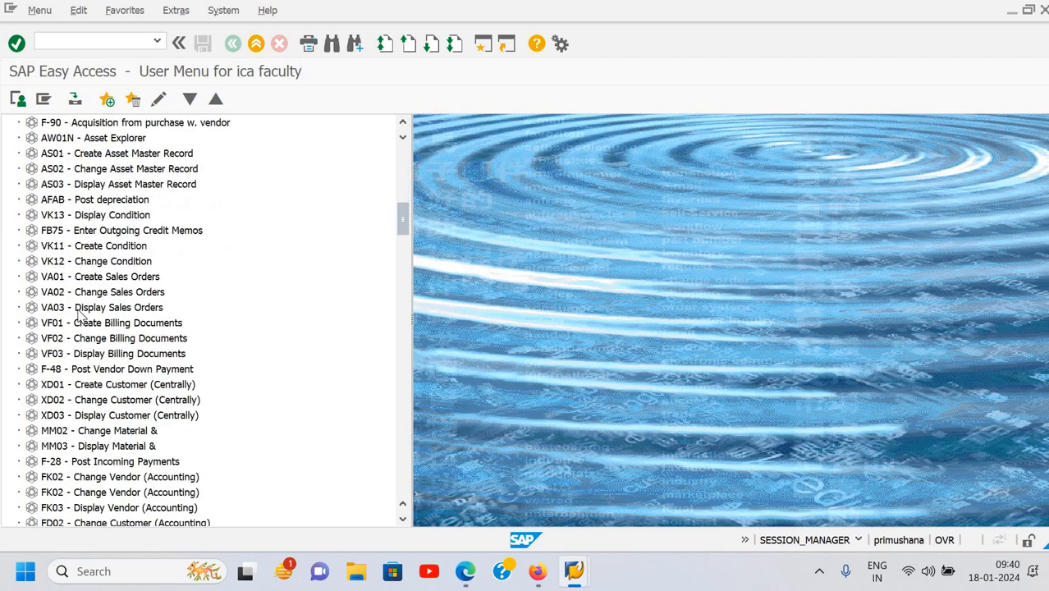
pyautogui.scroll(-18, 80, 314)
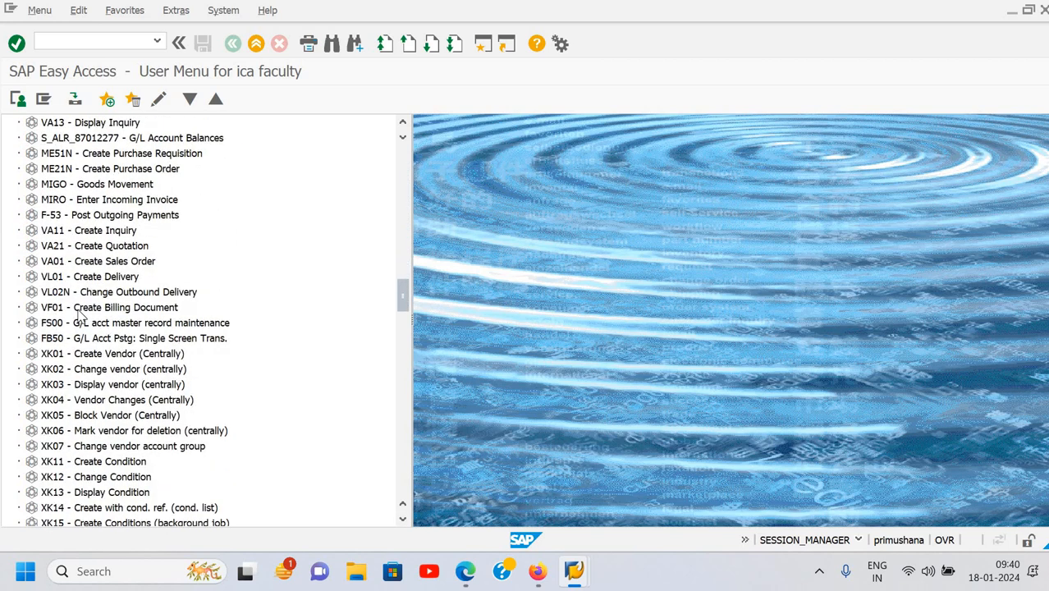
pyautogui.scroll(-3, 79, 314)
pyautogui.scroll(-1, 80, 314)
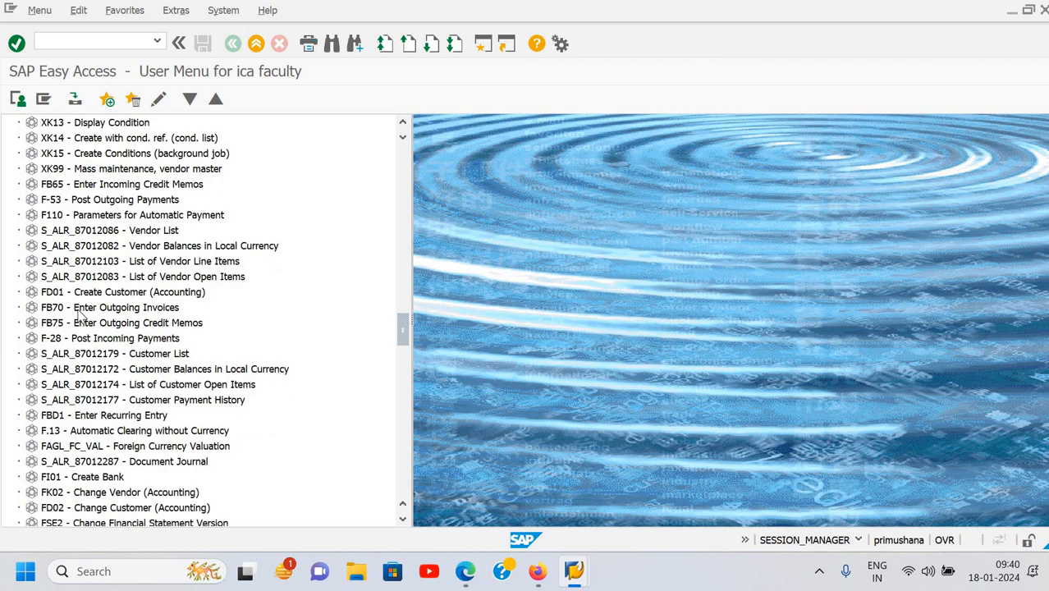
pyautogui.scroll(13, 79, 315)
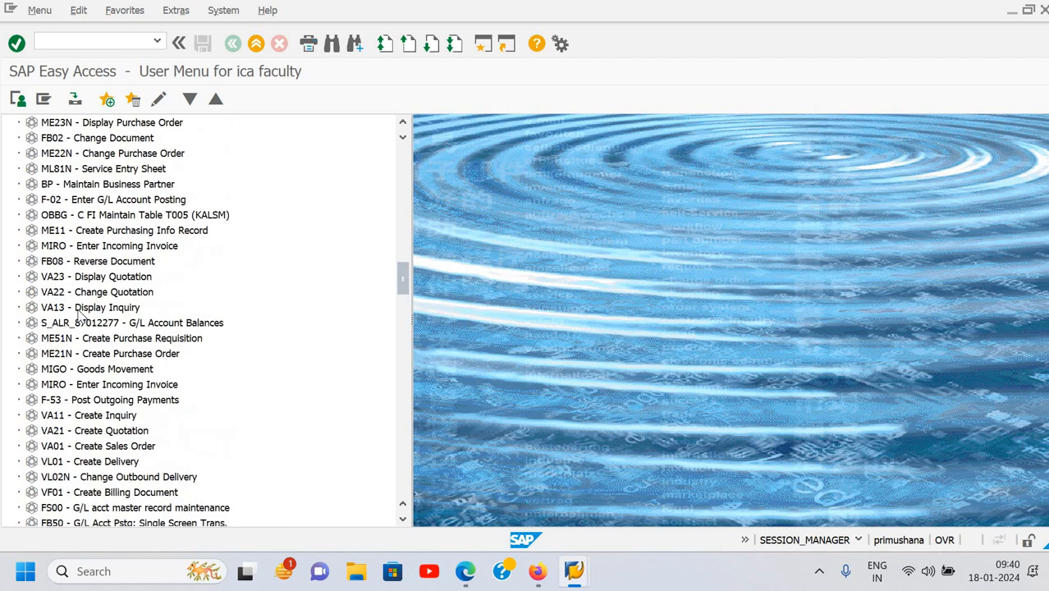
pyautogui.click(80, 310)
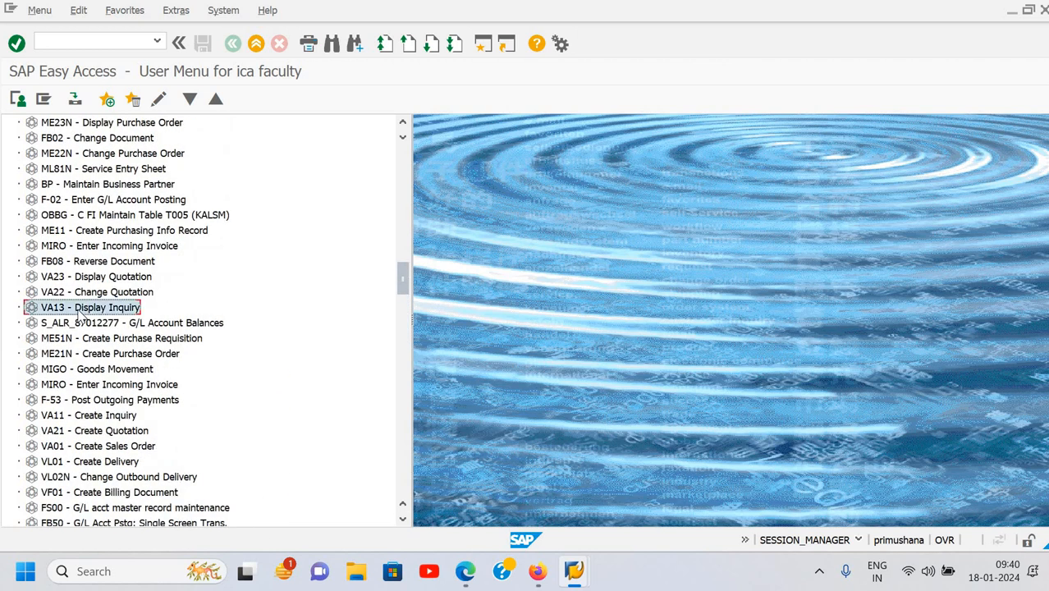
# Step: Alternate the navigation tree between the SAP Menu and the User Menu, finishing on the SAP Menu
pyautogui.click(45, 100)
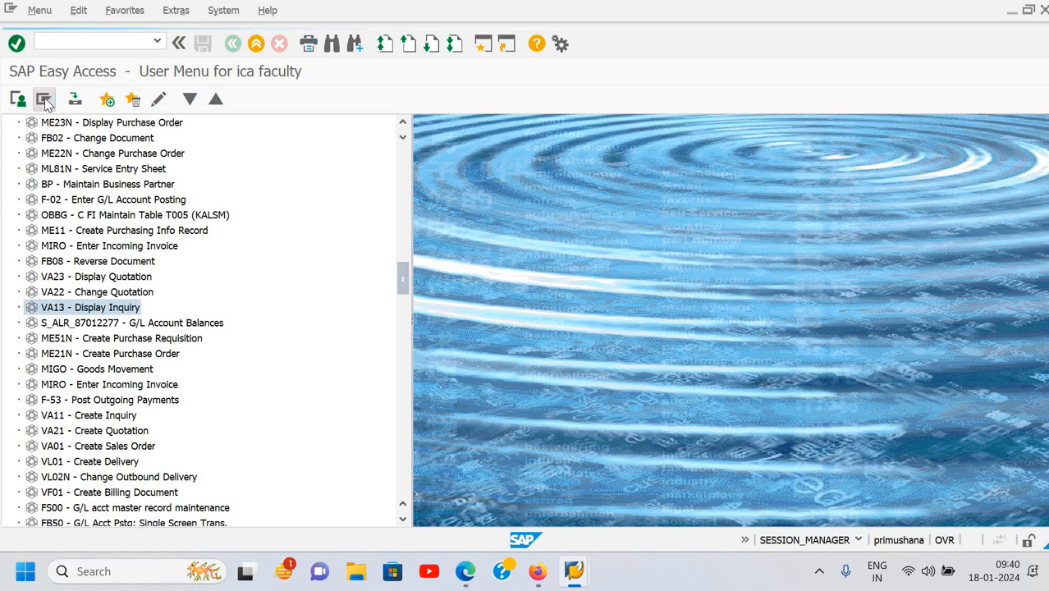
pyautogui.click(18, 100)
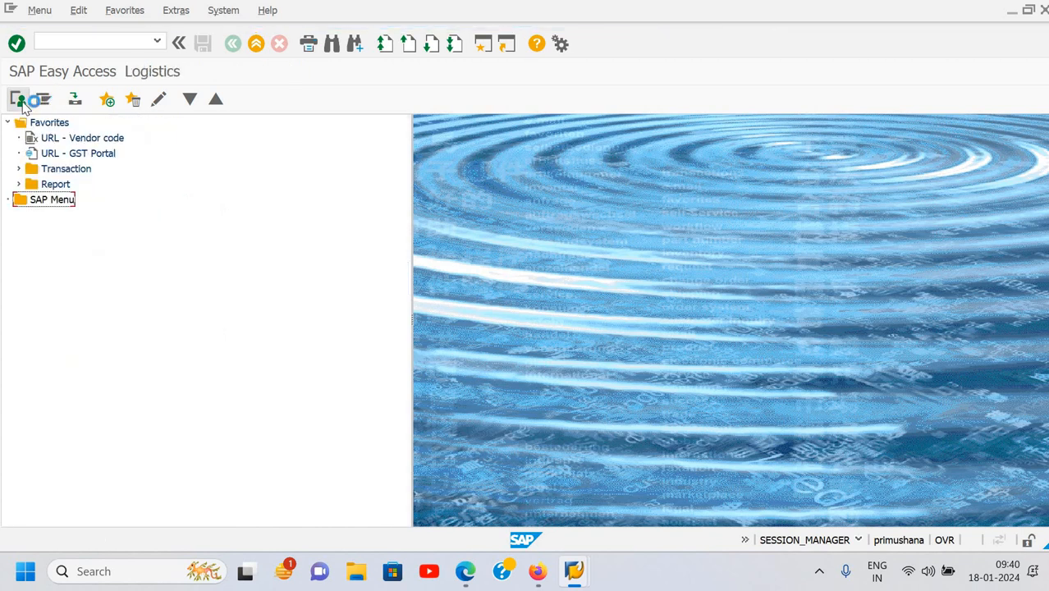
pyautogui.click(44, 101)
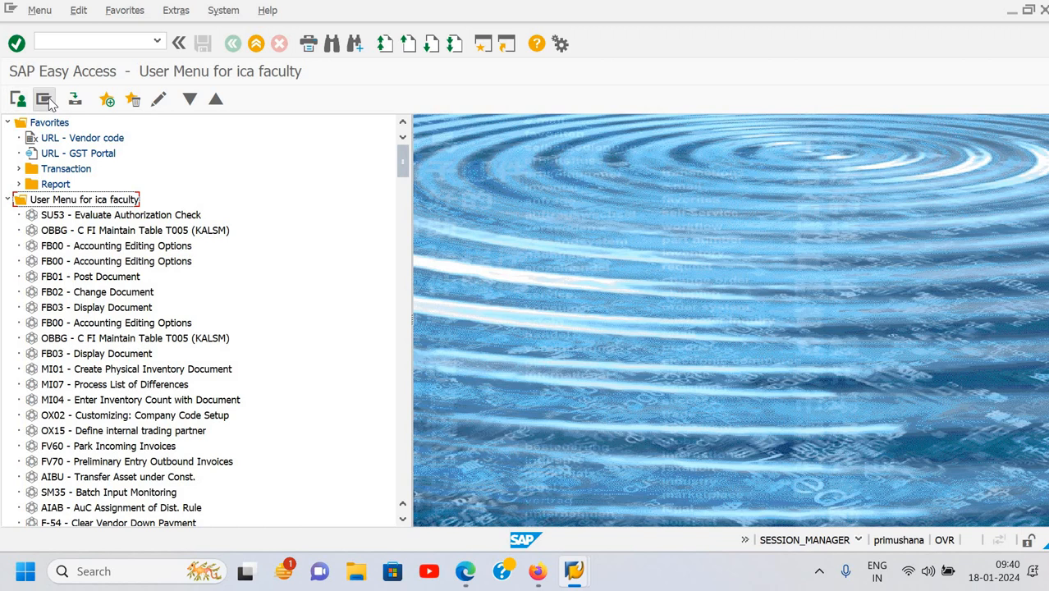
pyautogui.click(18, 100)
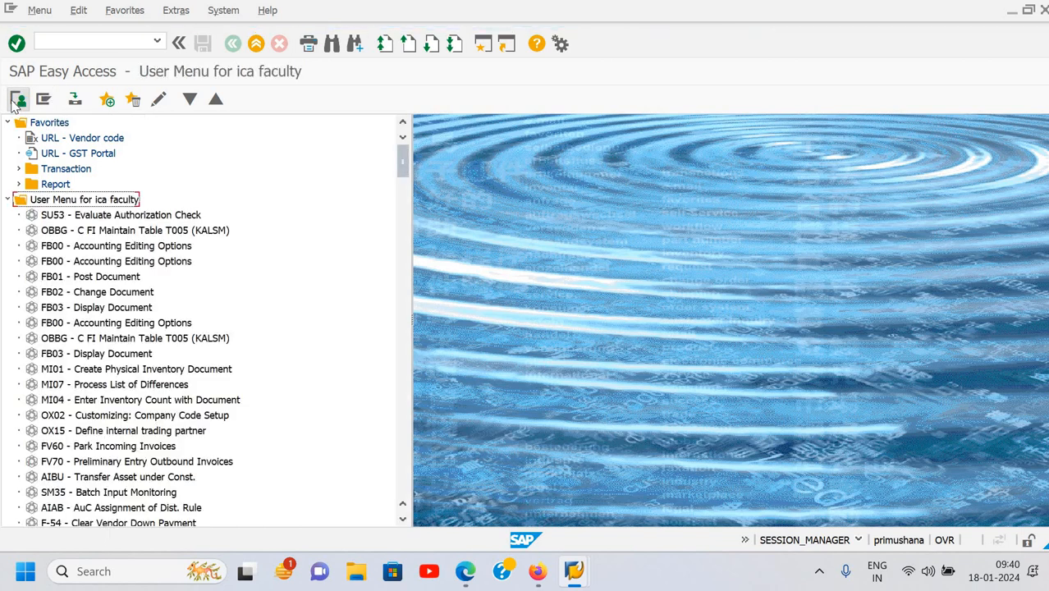
pyautogui.click(39, 10)
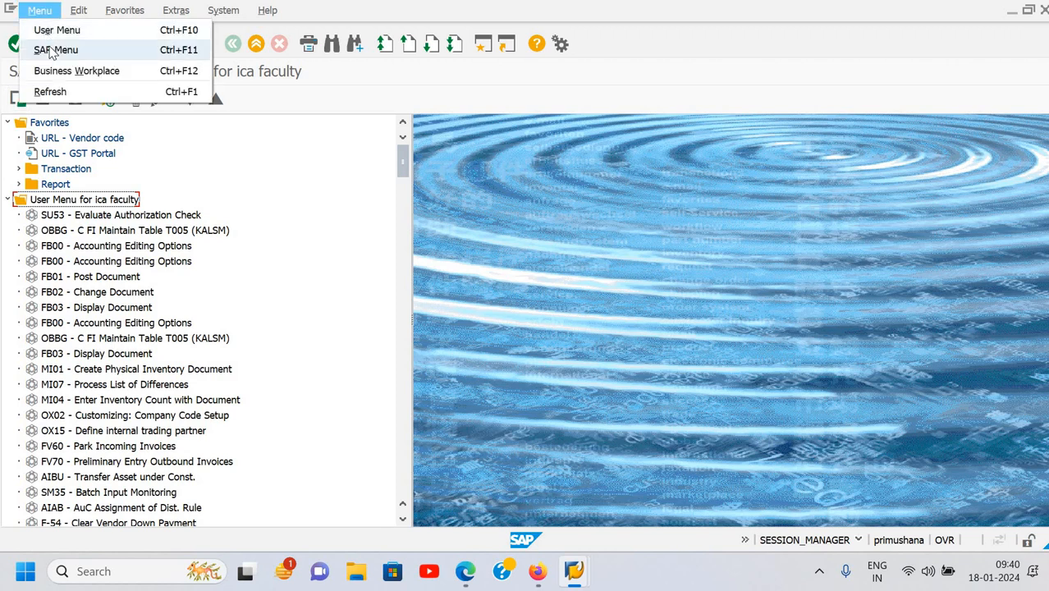
pyautogui.click(51, 51)
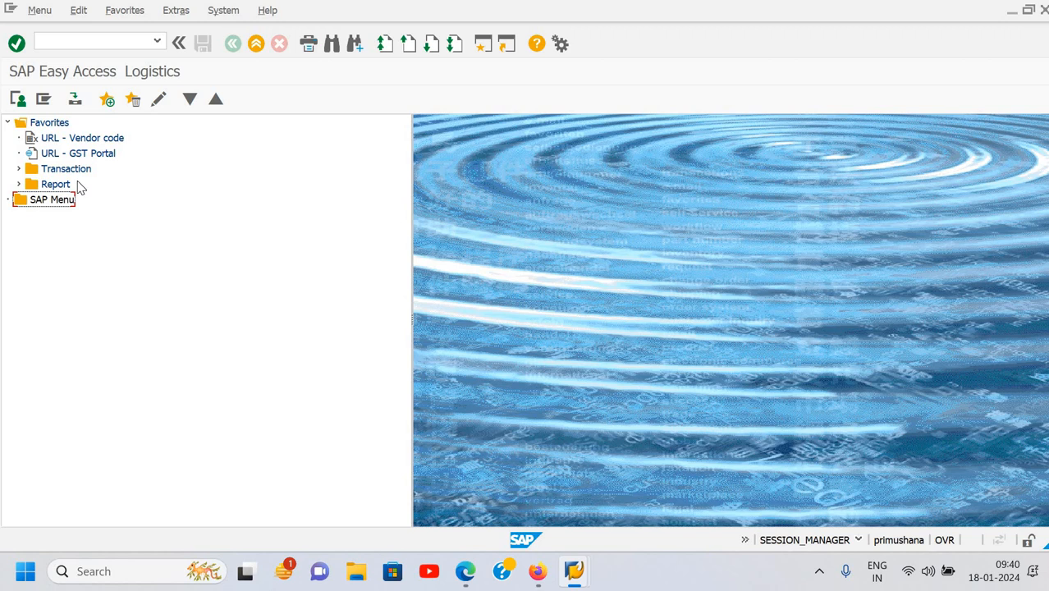
# Step: Try to open the Business Workplace, and refresh the SAP Easy Access menu
pyautogui.click(43, 12)
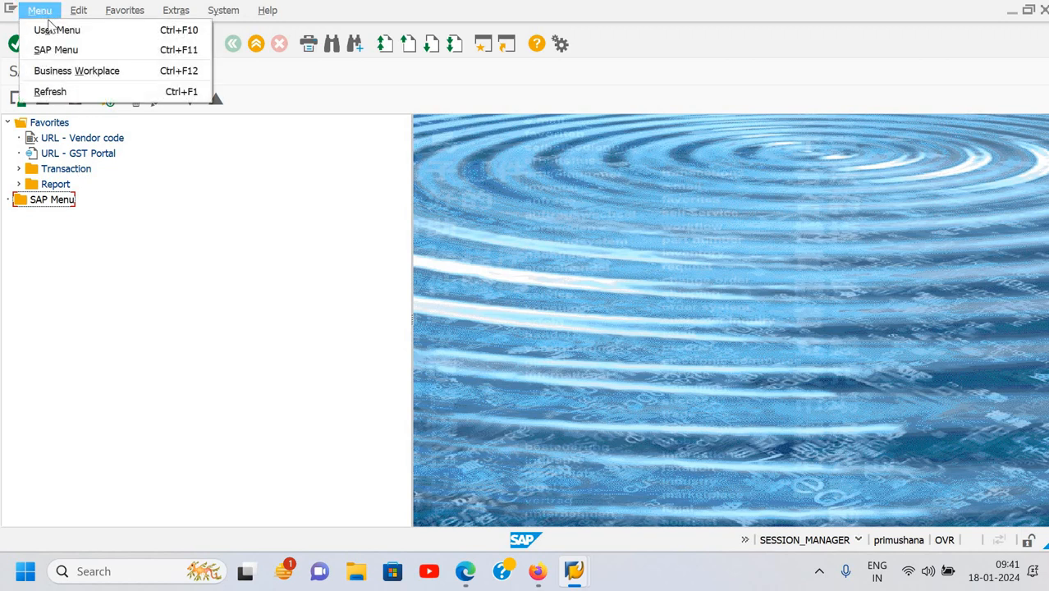
pyautogui.click(79, 73)
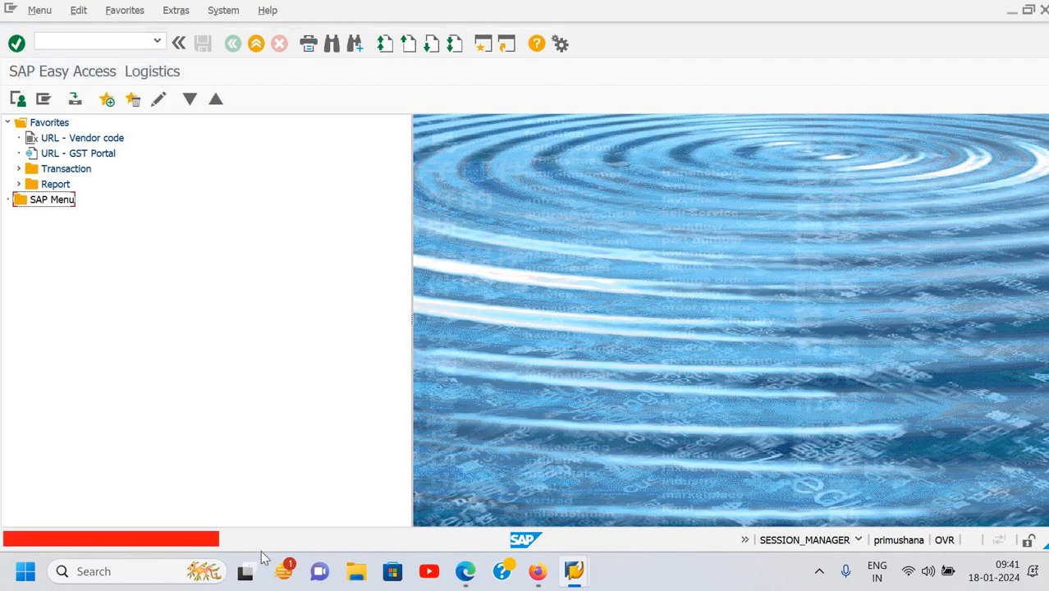
pyautogui.click(40, 10)
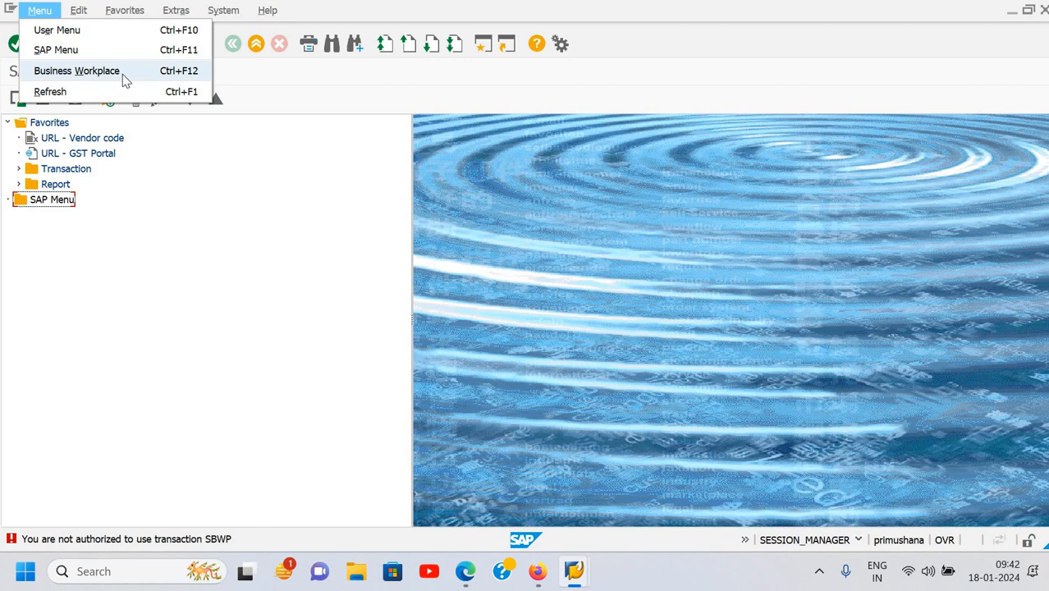
pyautogui.click(90, 94)
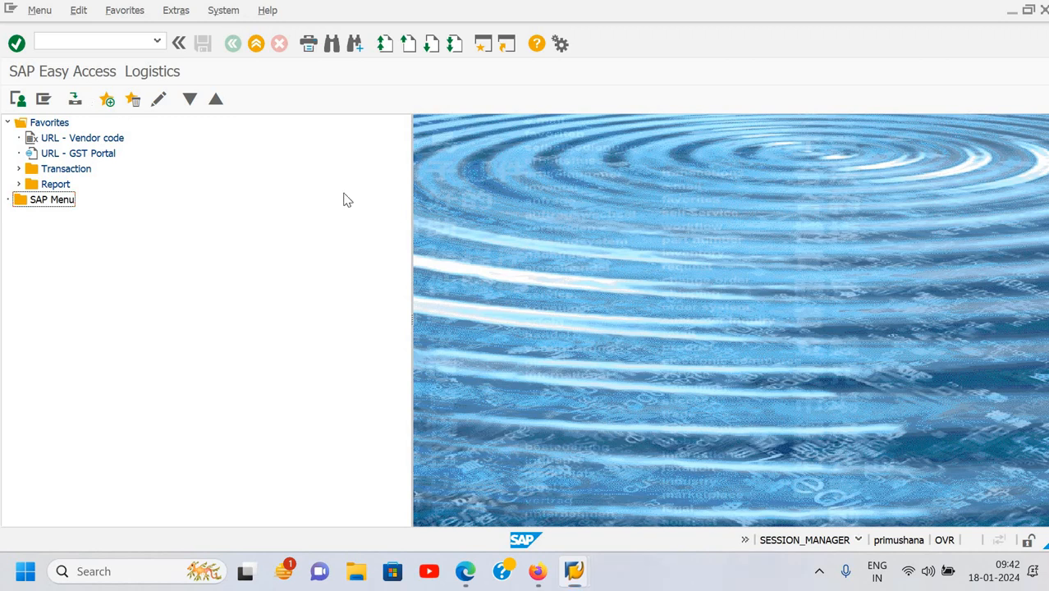
# Step: Show the Windows desktop and refresh it
pyautogui.press('super+d')
pyautogui.rightClick(596, 302)
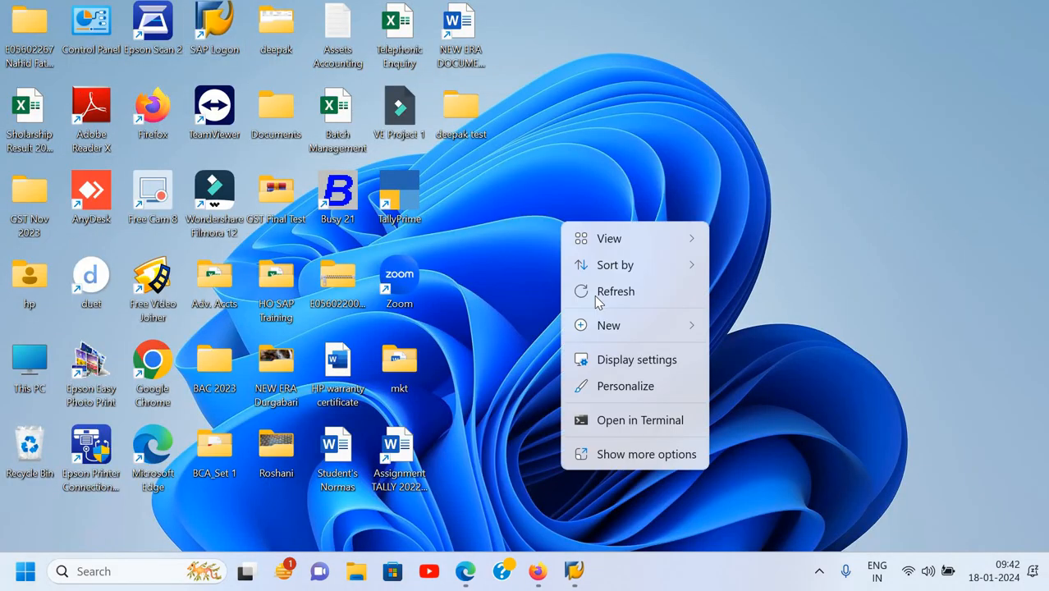
pyautogui.click(599, 292)
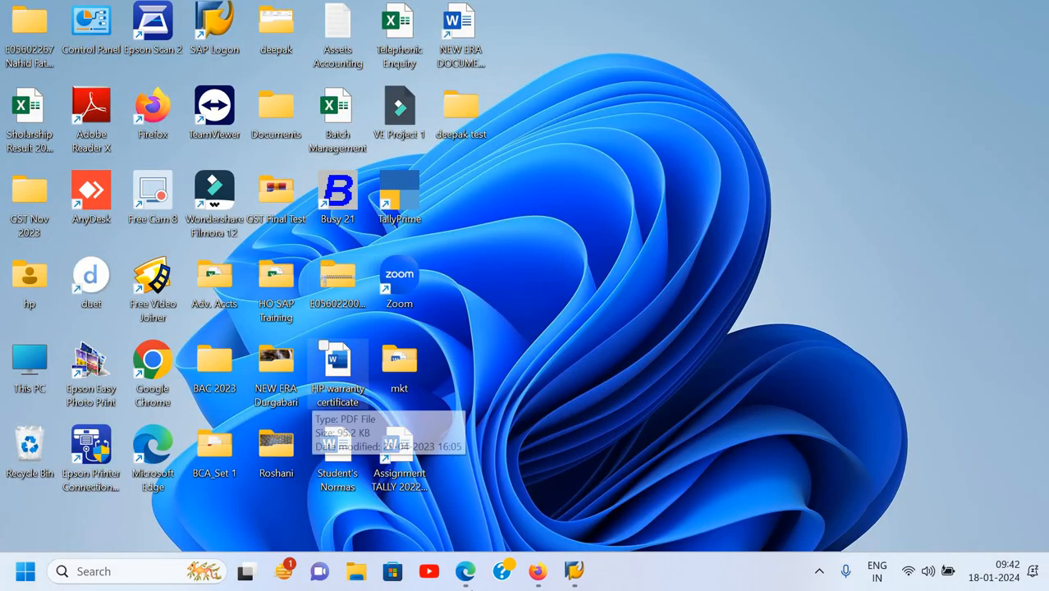
# Step: Switch to the other SAP Easy Access session with the expanded favorites folders and refresh its menu
pyautogui.moveTo(466, 571)
pyautogui.moveTo(574, 571)
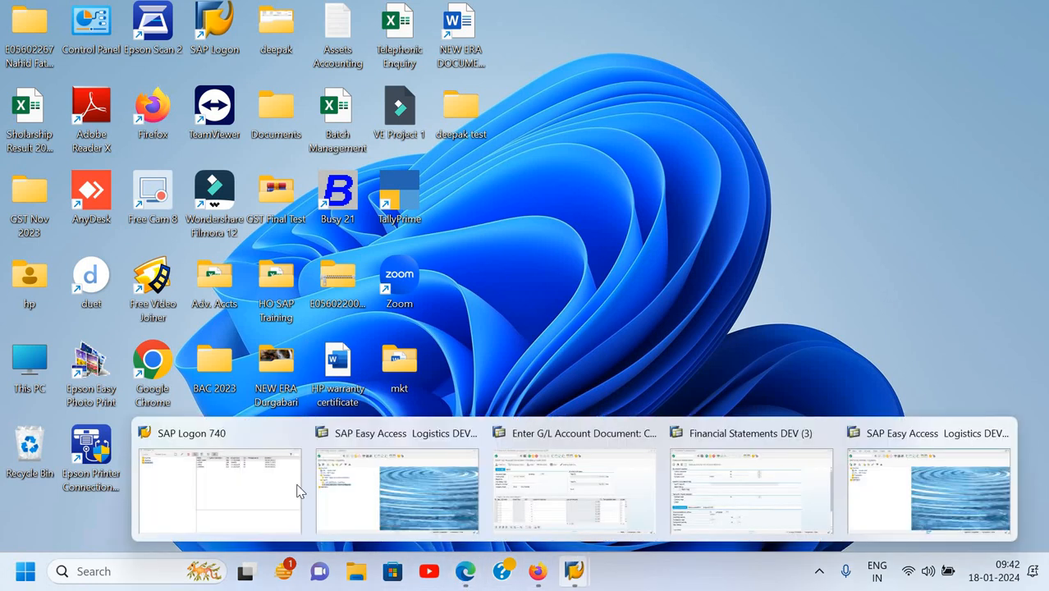
pyautogui.click(397, 490)
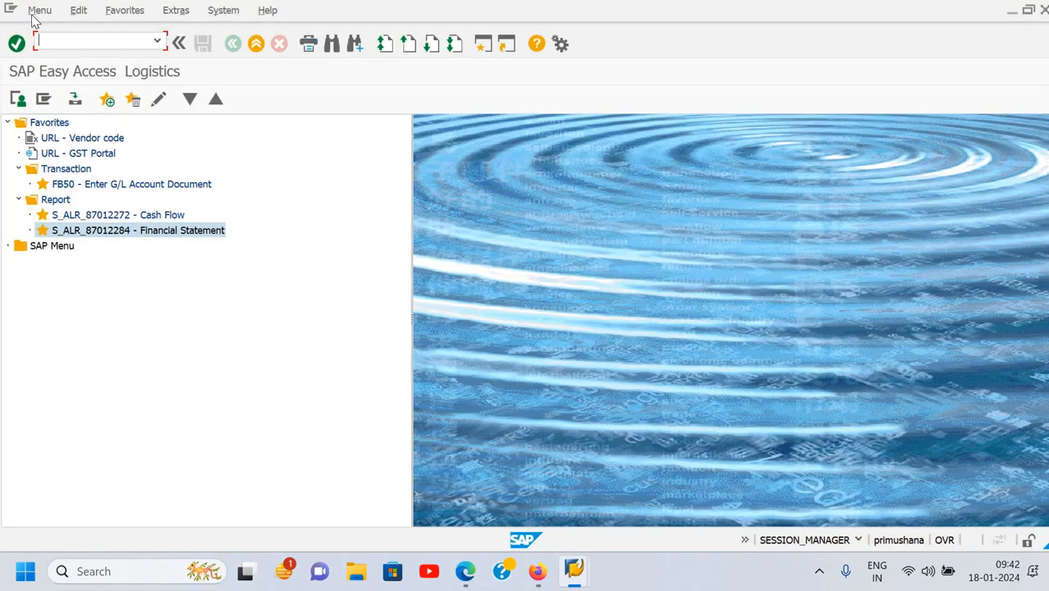
pyautogui.click(37, 10)
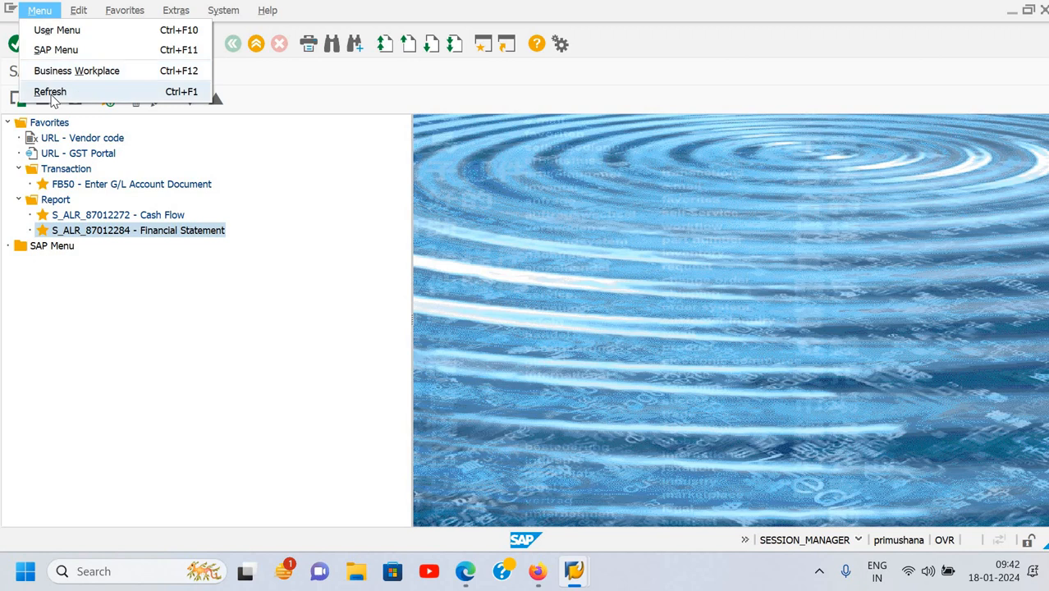
pyautogui.click(51, 94)
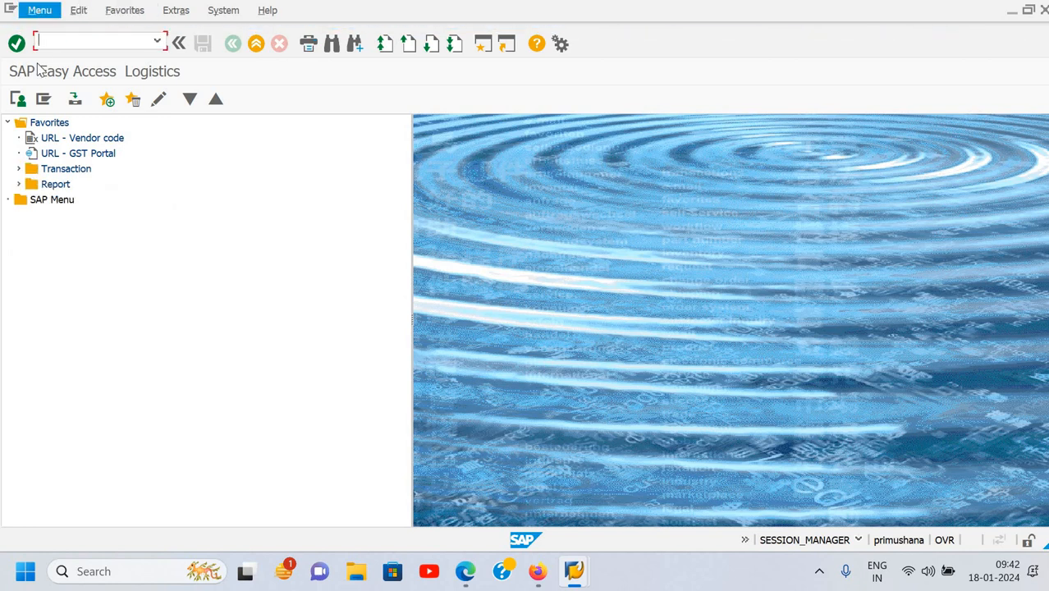
# Step: Start logging off from the SAP system and decline the log-off confirmation
pyautogui.click(40, 11)
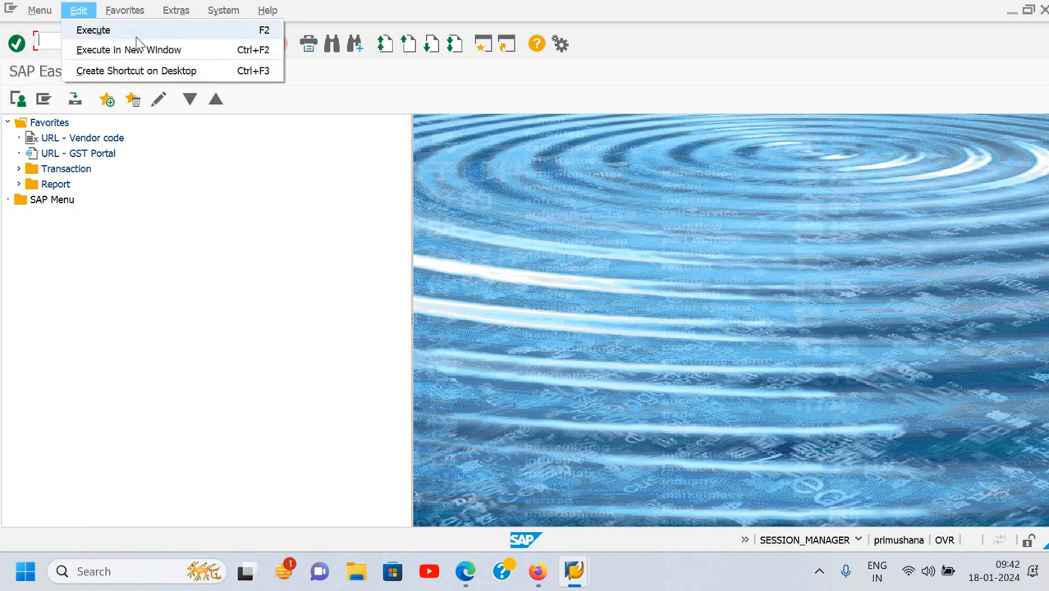
pyautogui.moveTo(182, 11)
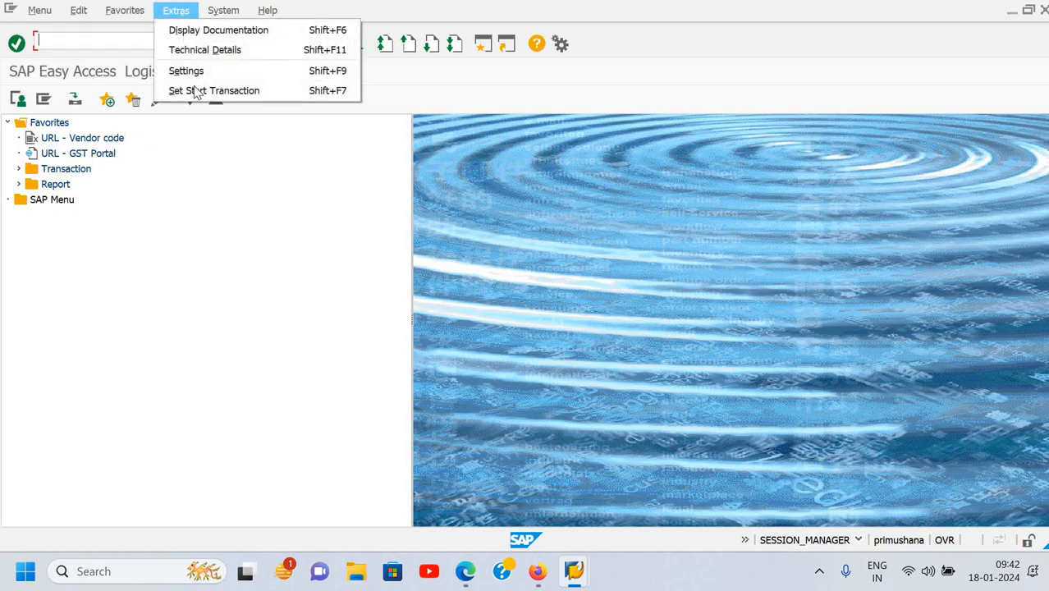
pyautogui.moveTo(236, 24)
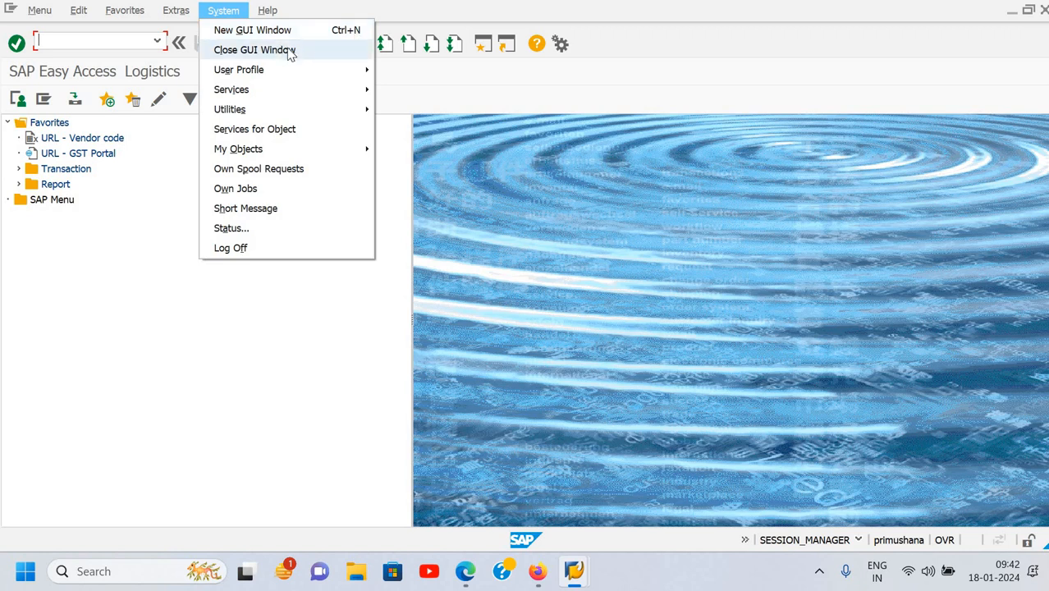
pyautogui.click(265, 253)
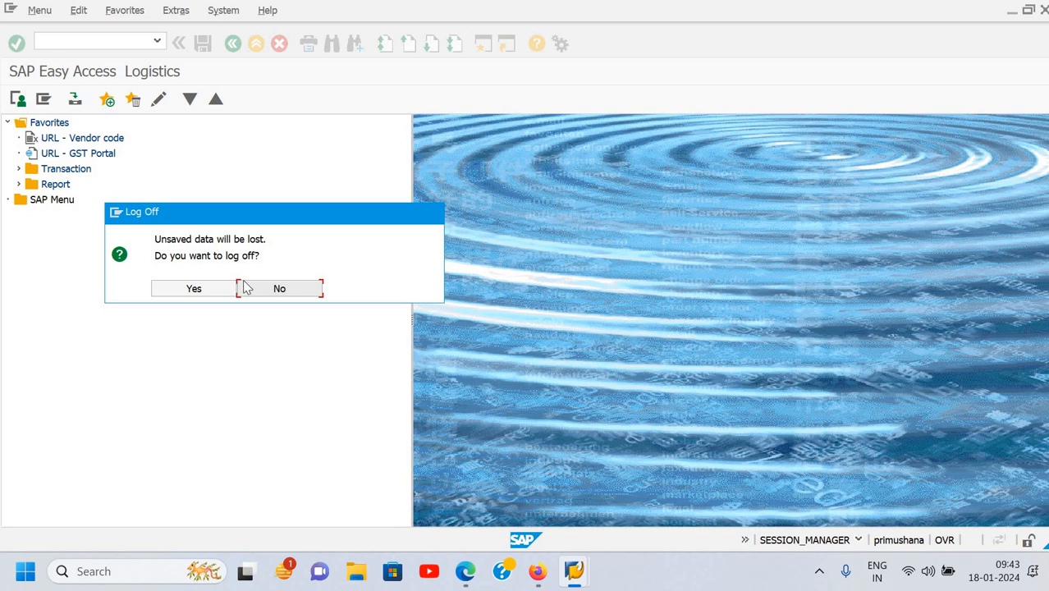
pyautogui.click(302, 289)
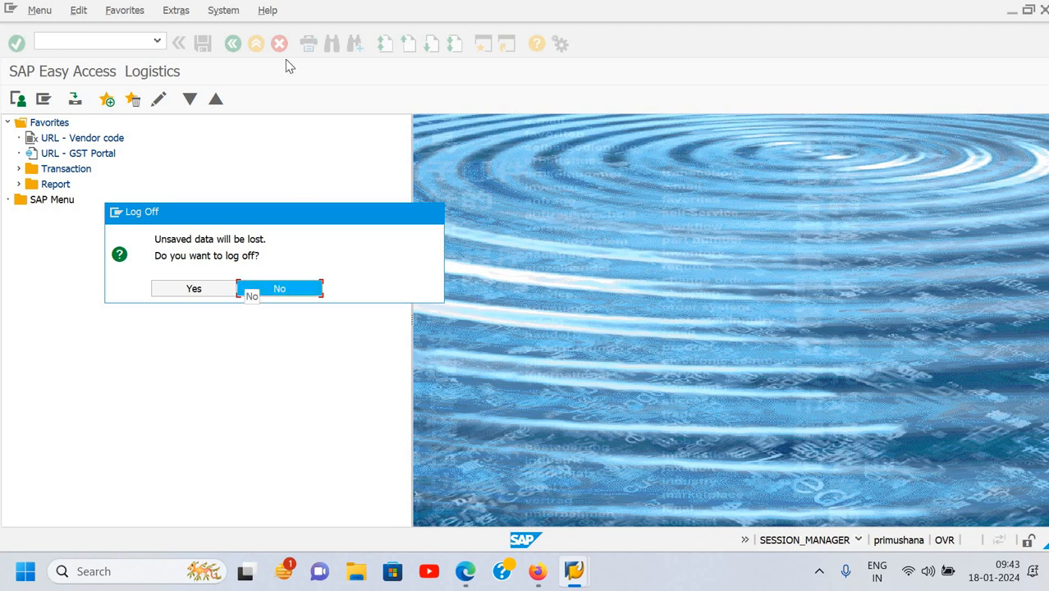
pyautogui.click(270, 15)
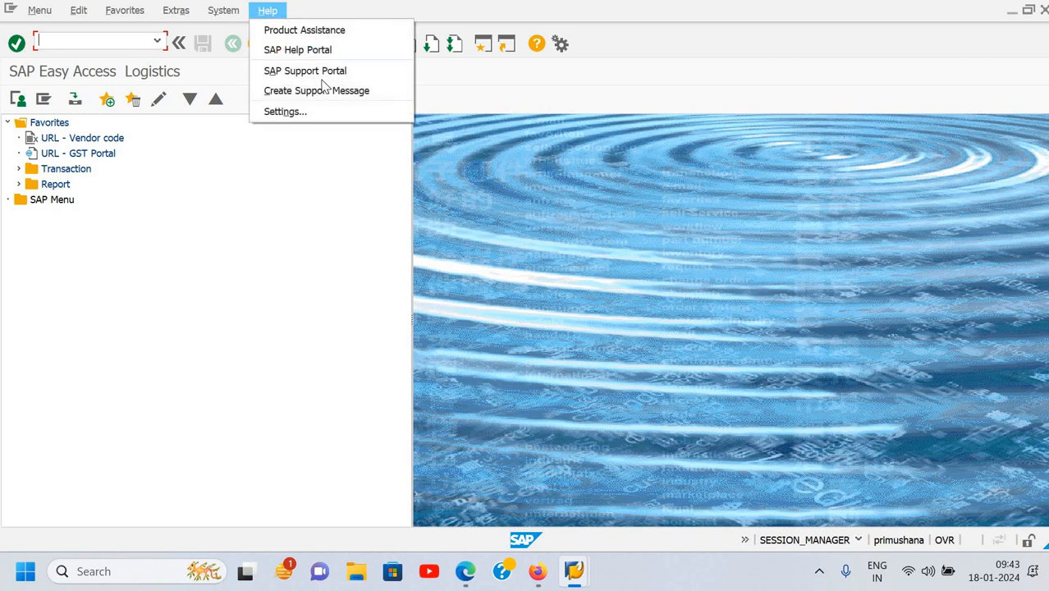
pyautogui.press('Down')
pyautogui.click(150, 72)
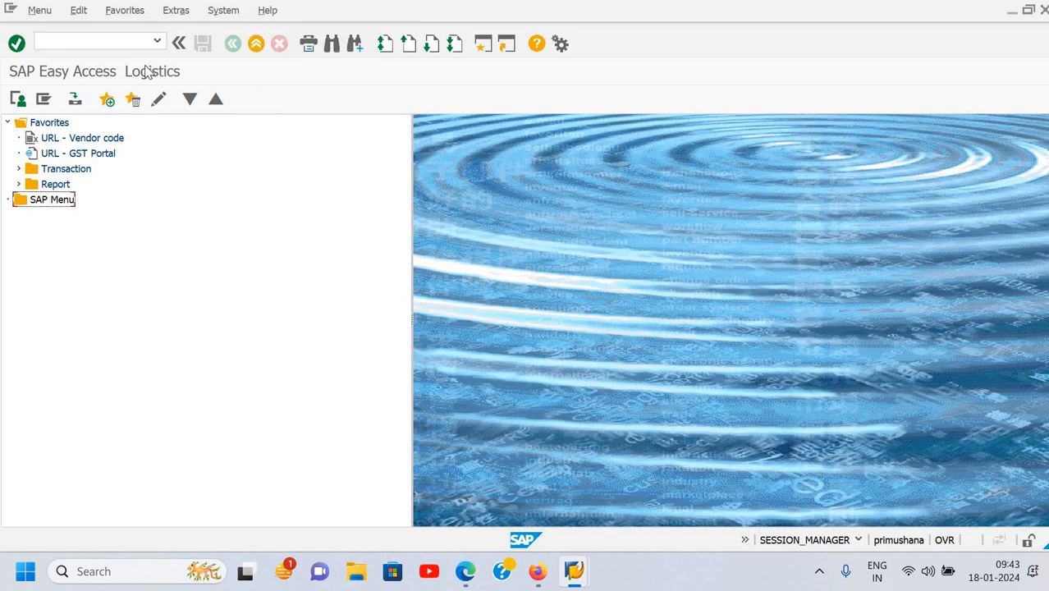
# Step: Open the Performance Assistant help for the command field to view the available session commands
pyautogui.click(113, 41)
pyautogui.press('F1')
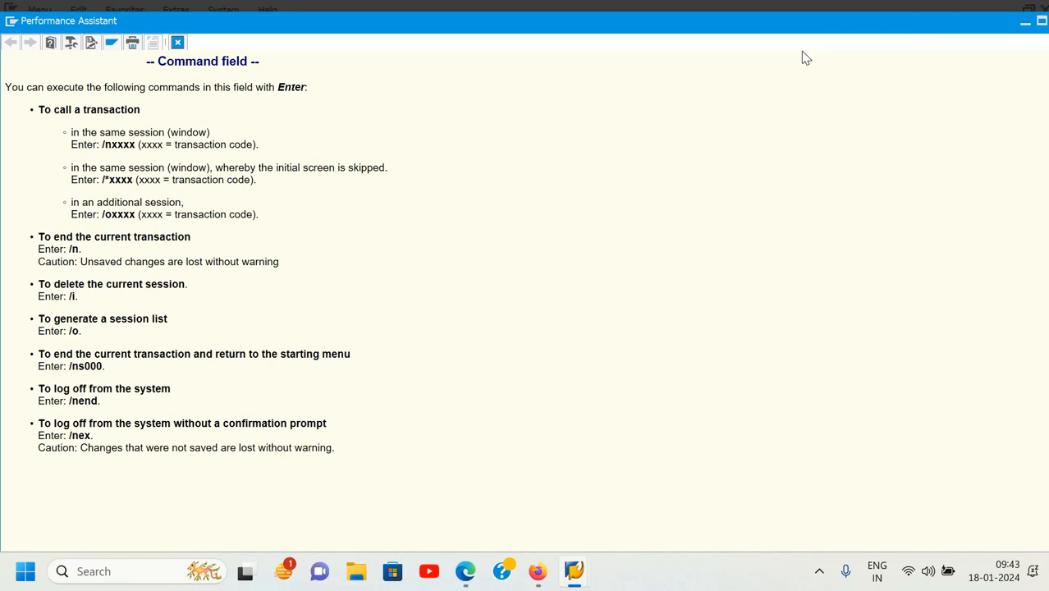
# Step: Close the Performance Assistant help and return to the SAP Easy Access screen
pyautogui.press('super+Down')
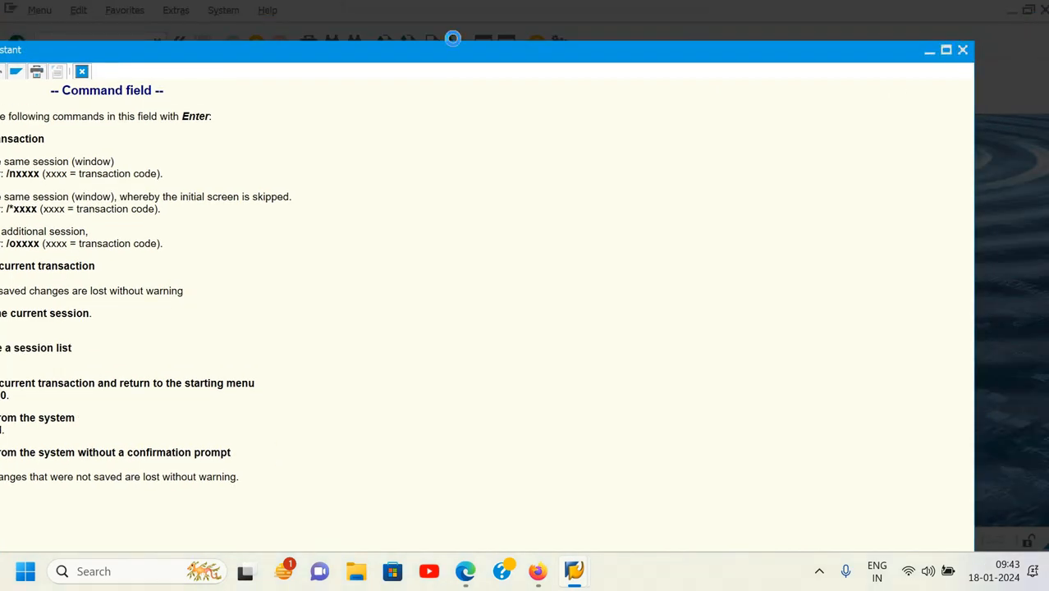
pyautogui.press('Escape')
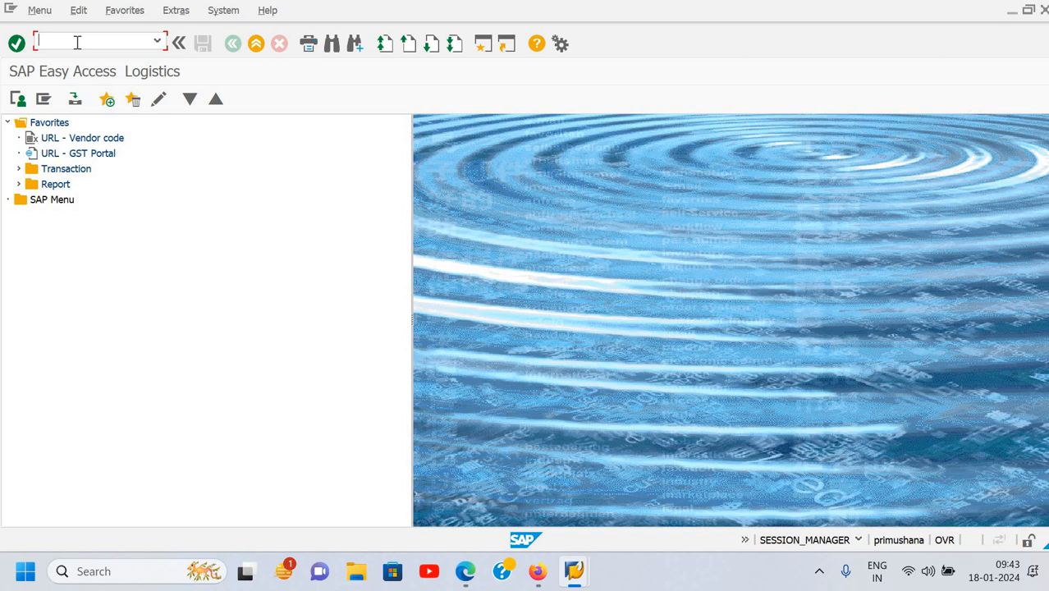
# Step: Examine the command field help entries for additional sessions, session lists, returning to the starting menu and logging off, and close the help
pyautogui.press('F1')
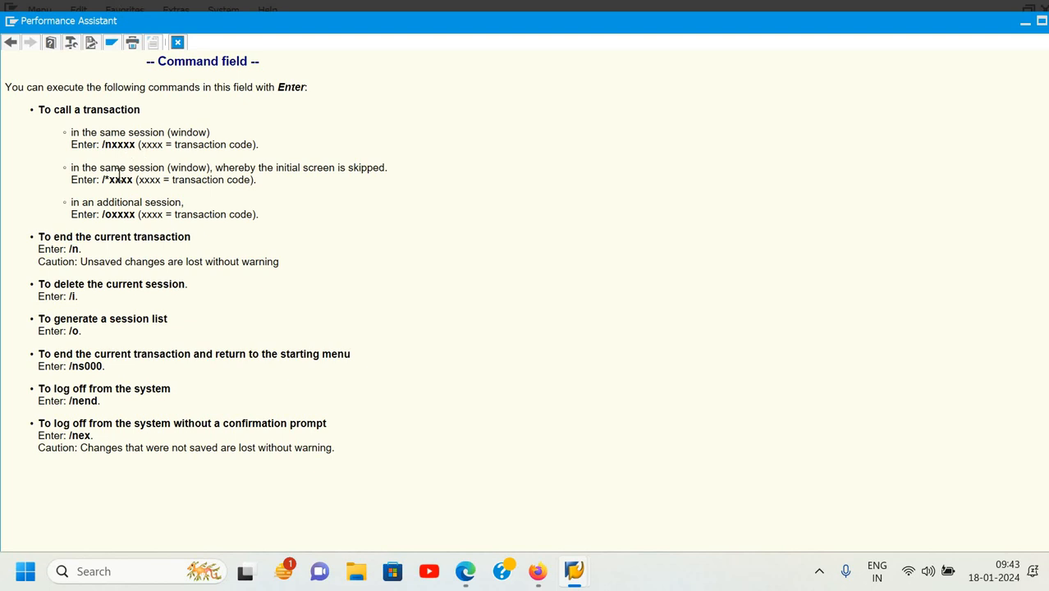
pyautogui.doubleClick(127, 215)
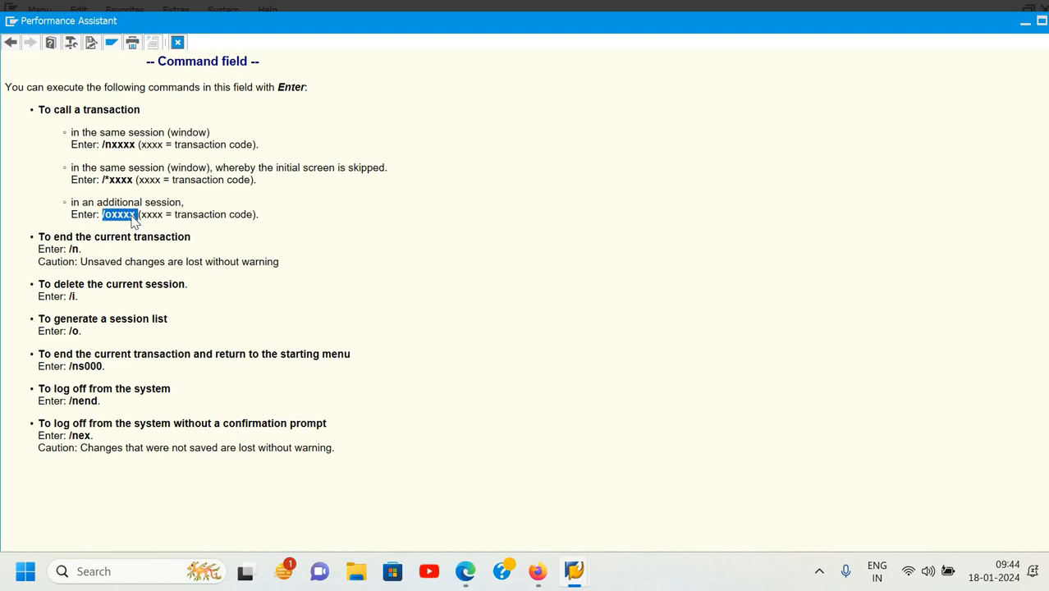
pyautogui.click(174, 215)
pyautogui.doubleClick(103, 321)
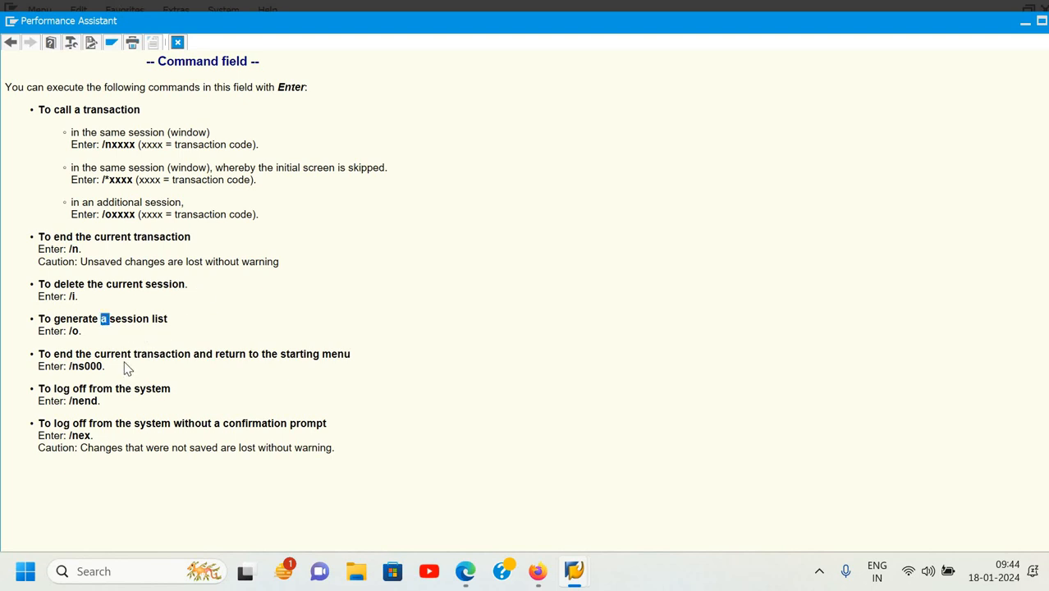
pyautogui.click(69, 367)
pyautogui.moveTo(41, 392); pyautogui.dragTo(179, 386)
pyautogui.click(179, 388)
pyautogui.tripleClick(179, 388)
pyautogui.click(110, 406)
pyautogui.moveTo(734, 28); pyautogui.dragTo(616, 34)
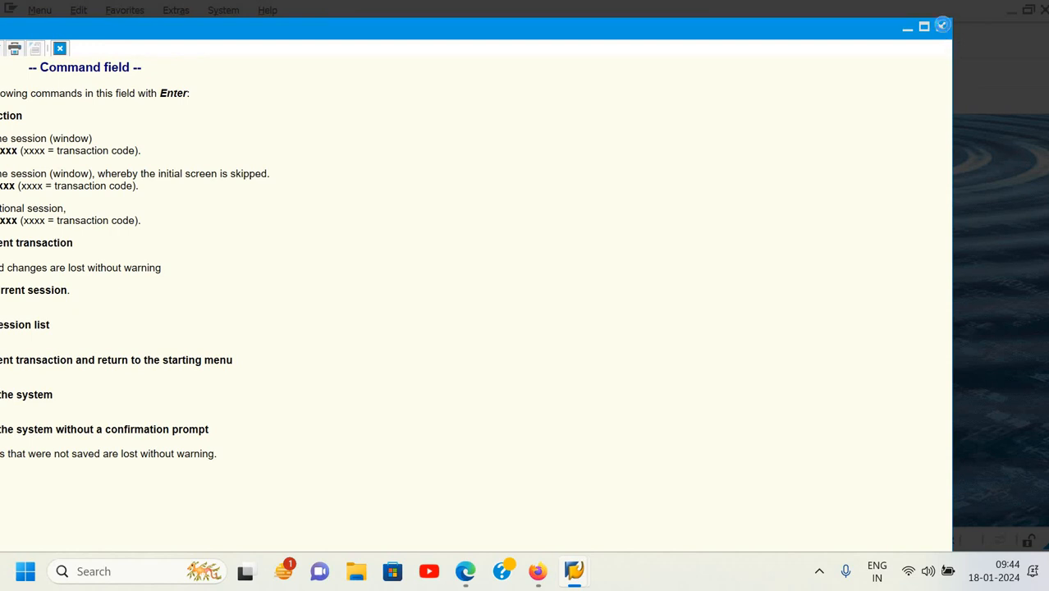
pyautogui.click(940, 27)
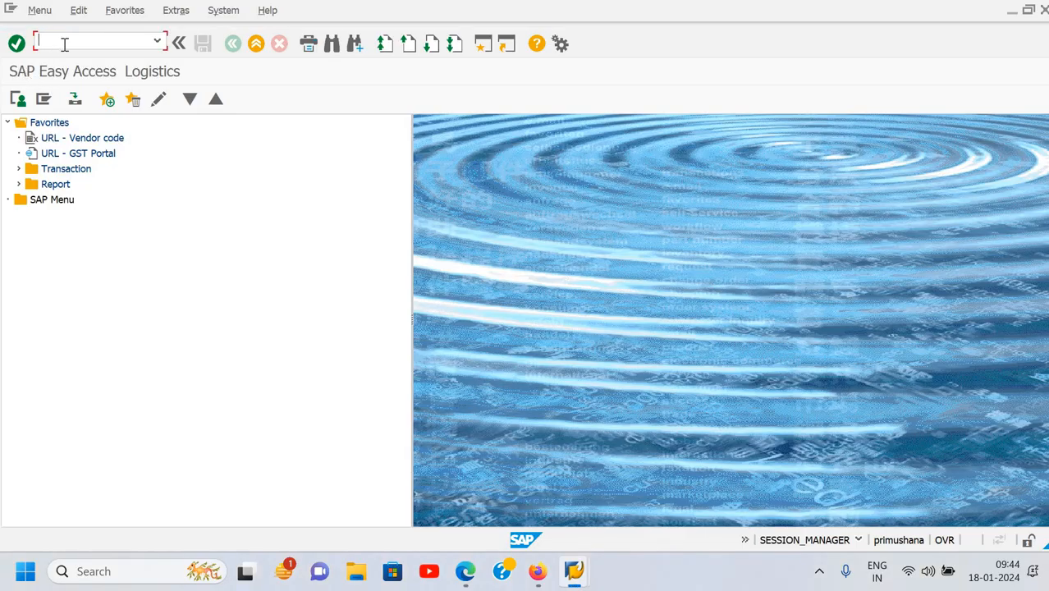
# Step: Bring up the command field help once more to review the commands and close it
pyautogui.press('F1')
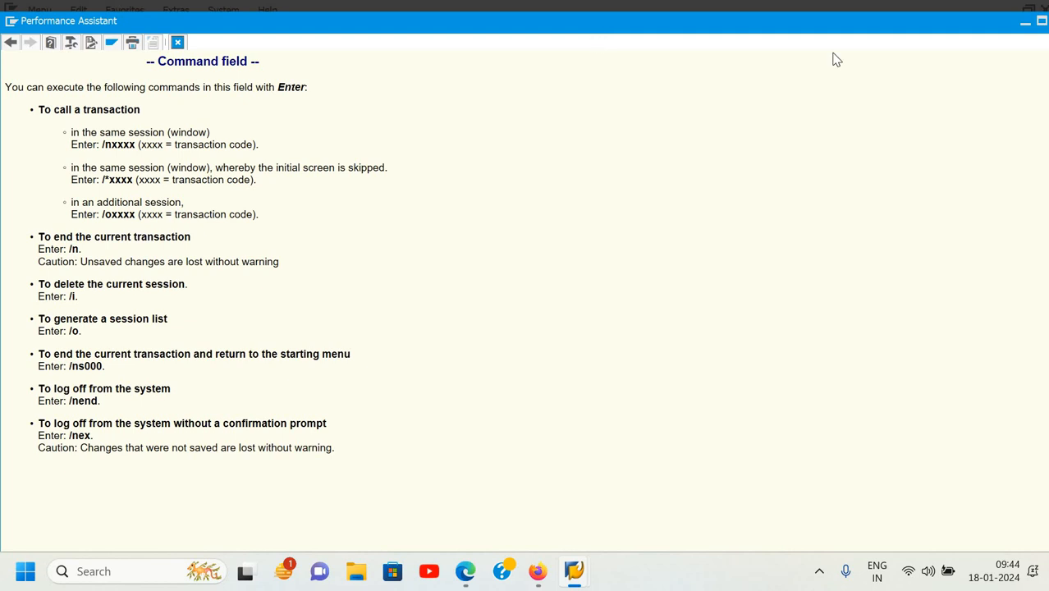
pyautogui.moveTo(870, 22); pyautogui.dragTo(795, 31)
pyautogui.click(982, 29)
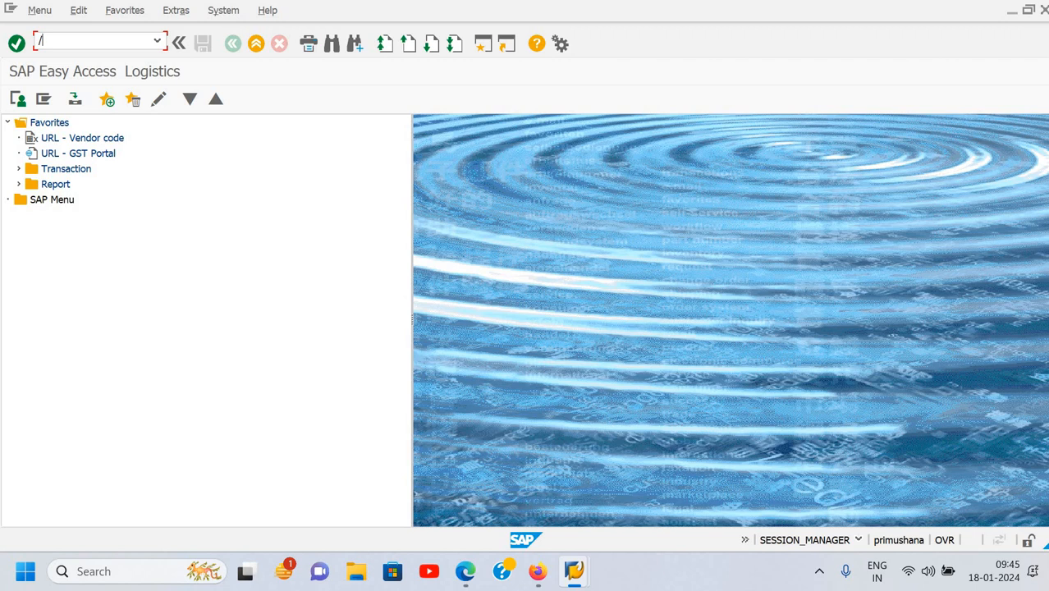
# Step: Log off from the SAP system without a confirmation prompt by running the /nex command
pyautogui.write('nex')
pyautogui.press('Return')
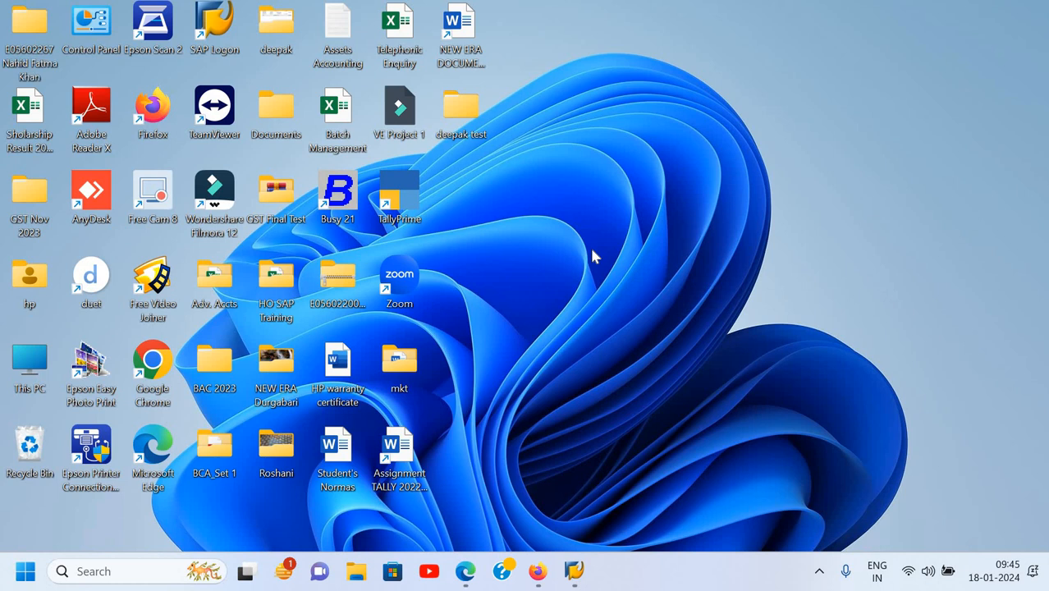